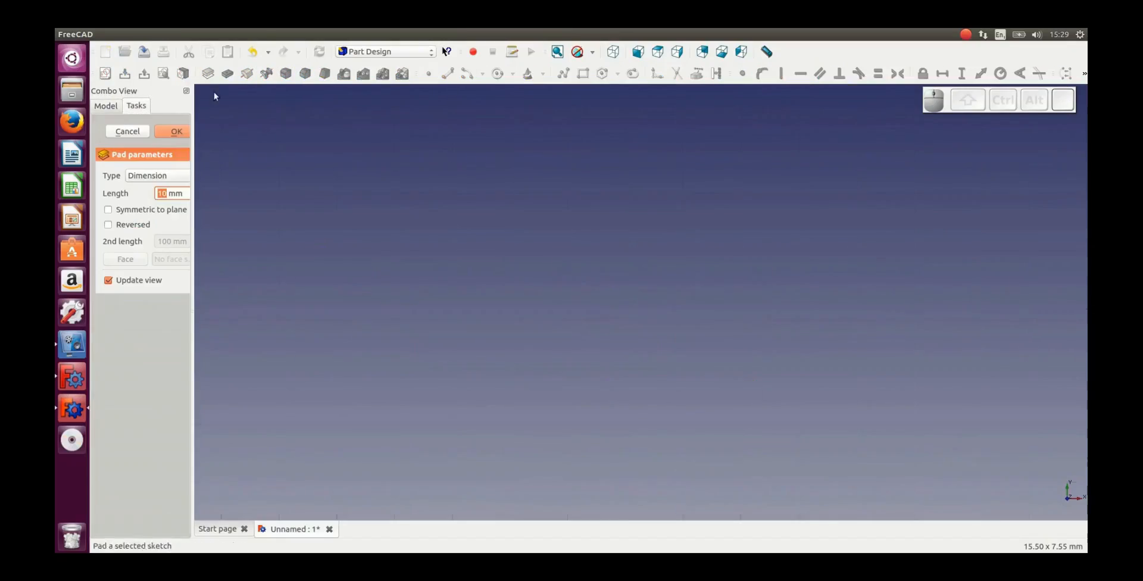
click(147, 226)
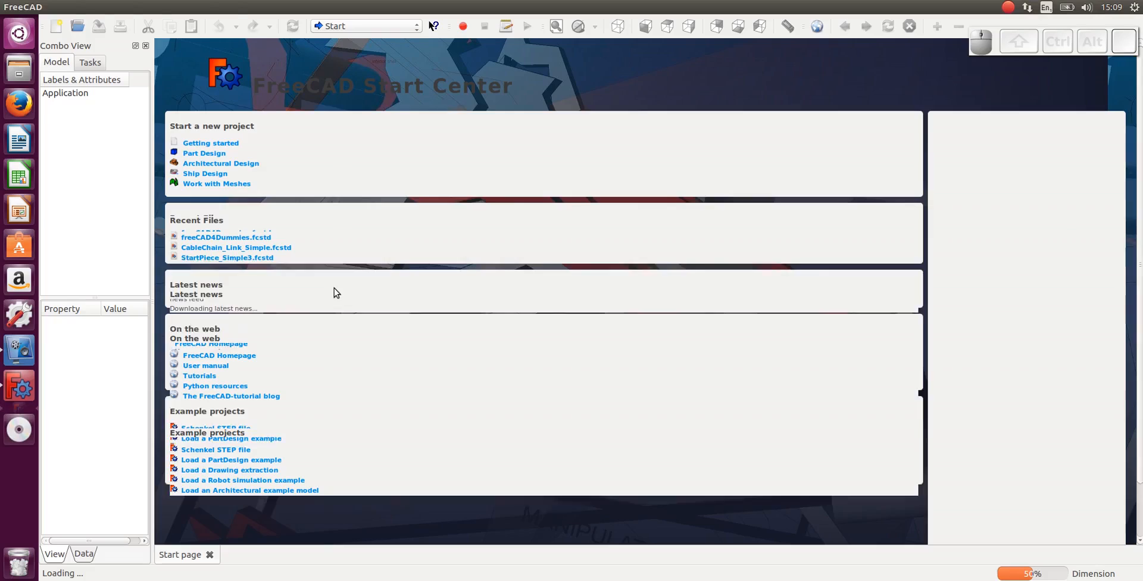
Step: Create a new empty document and switch to the Draft workbench
click(57, 27)
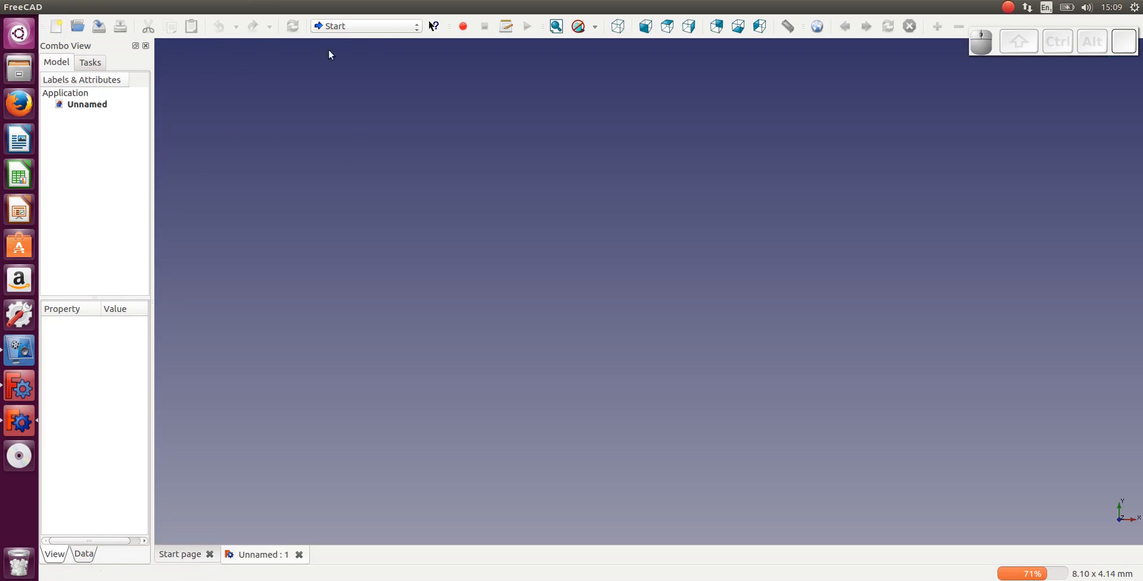
click(398, 27)
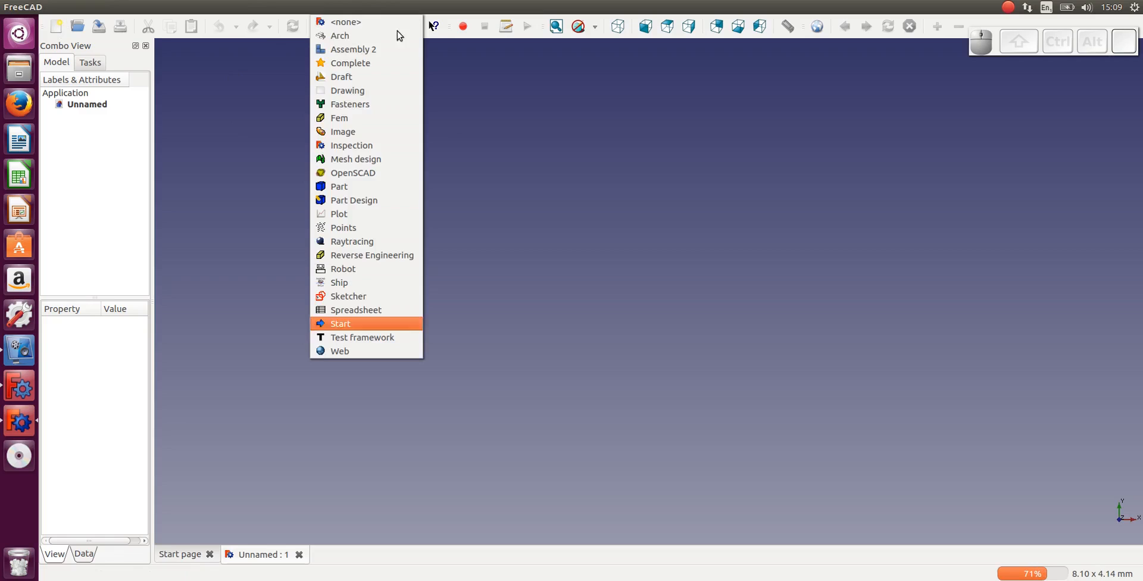
click(350, 77)
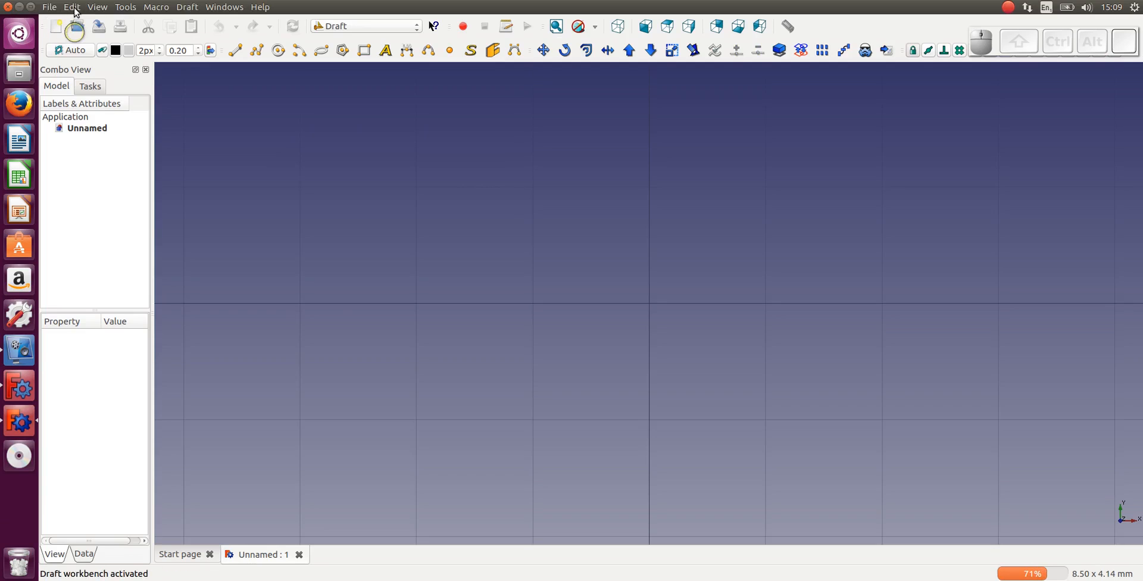
Step: Review the Draft preferences for general settings, snapping modifiers and grid, and leave them without making changes
click(73, 8)
click(122, 218)
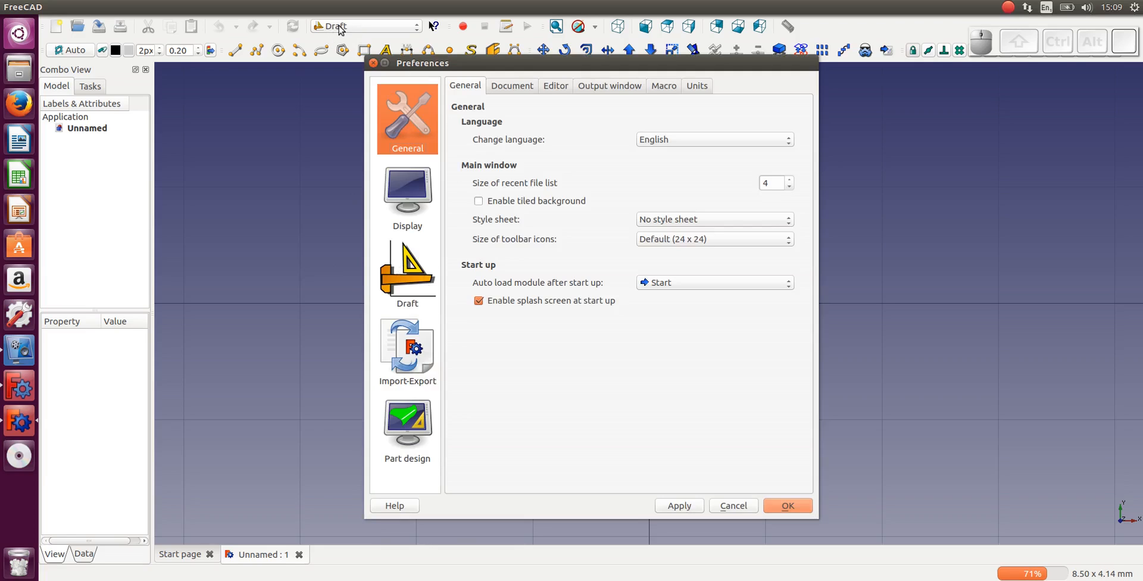
click(418, 281)
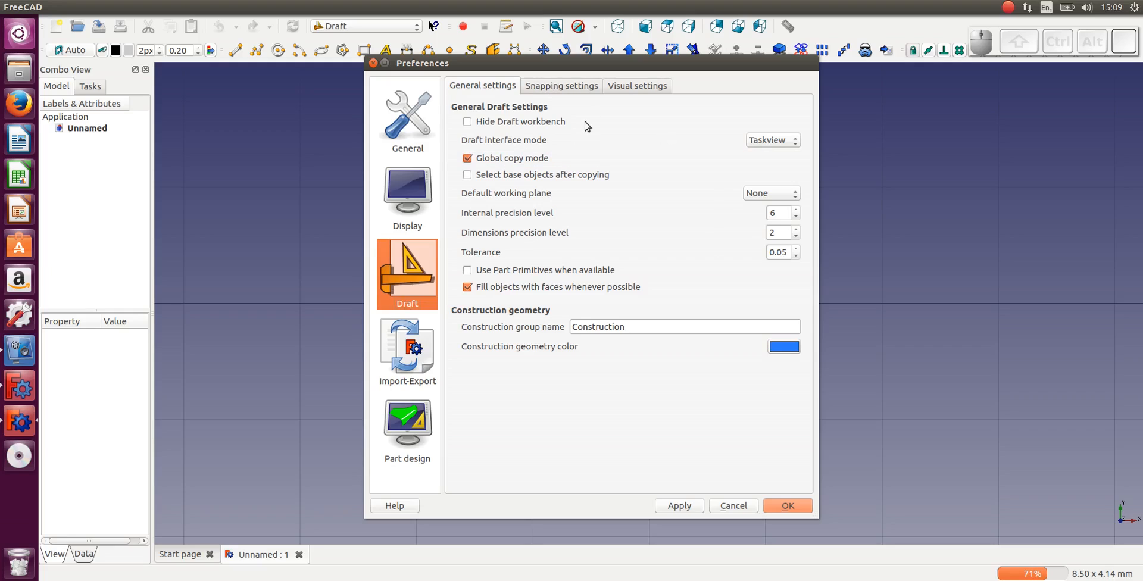
click(576, 88)
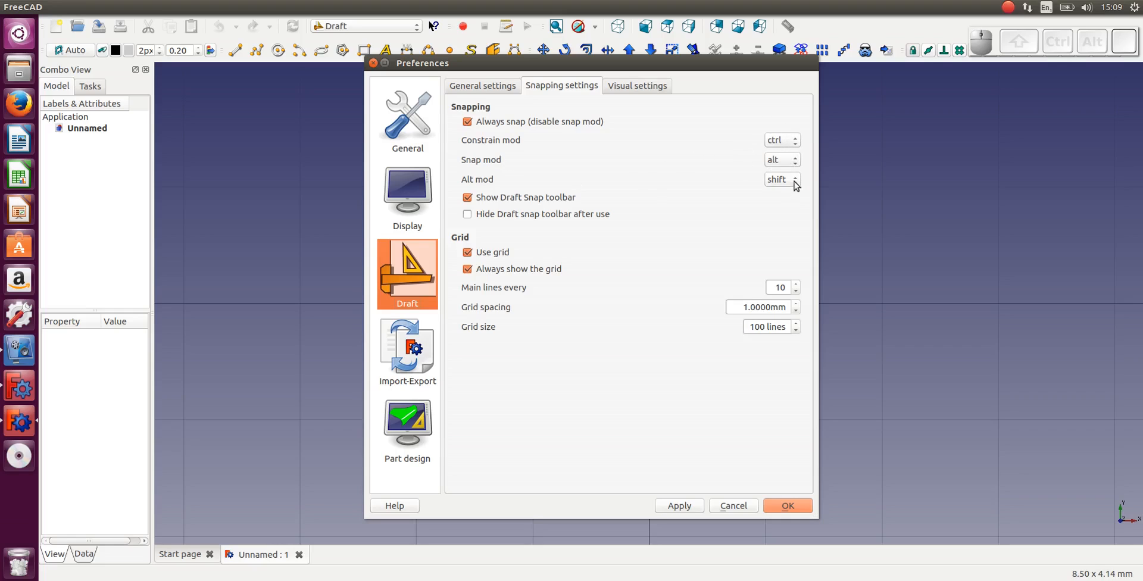
click(373, 63)
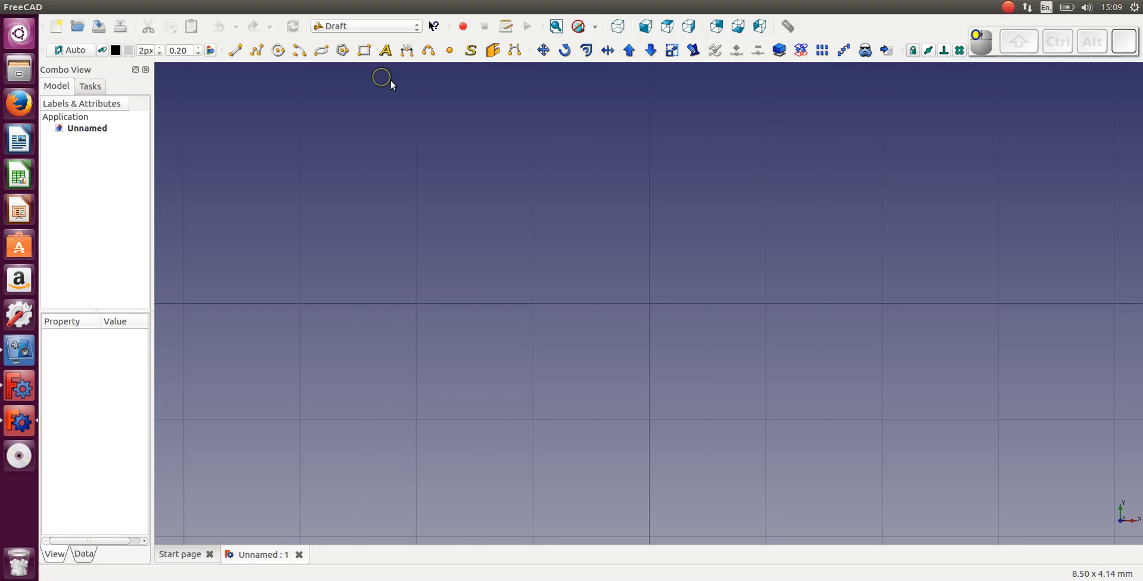
Step: Look through the available navigation styles, then try panning and rotating the view of the Draft grid
right_click(646, 361)
mouse_move(707, 467)
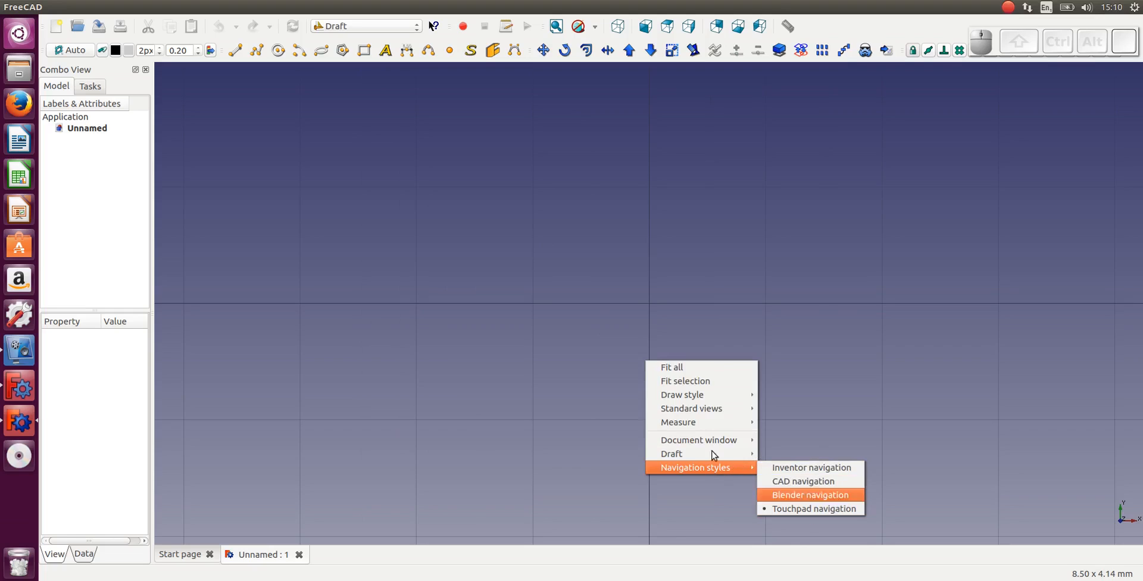
click(464, 241)
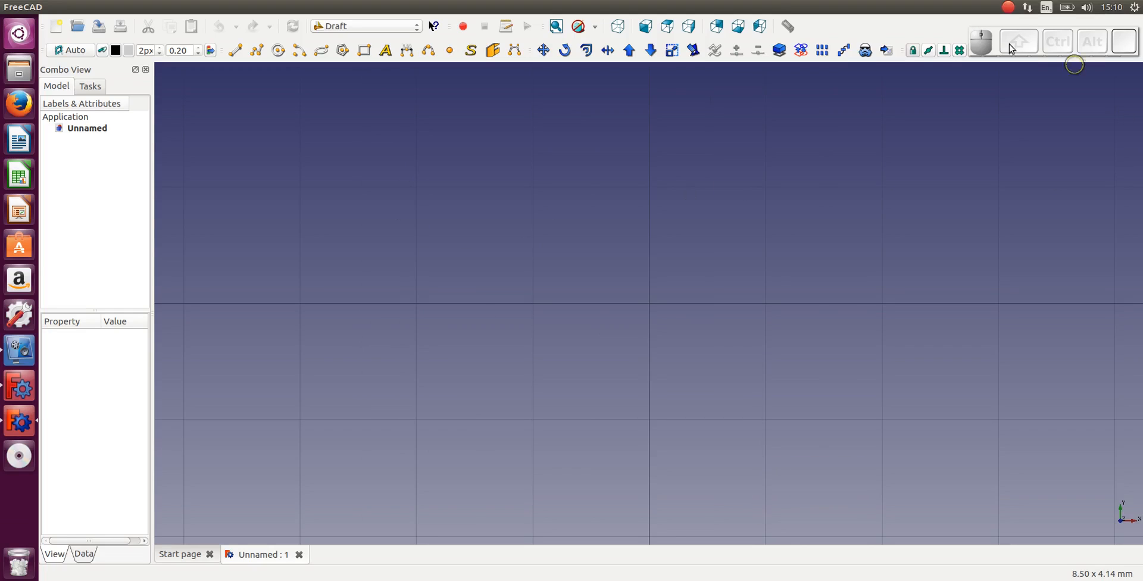
drag(992, 72, 991, 81)
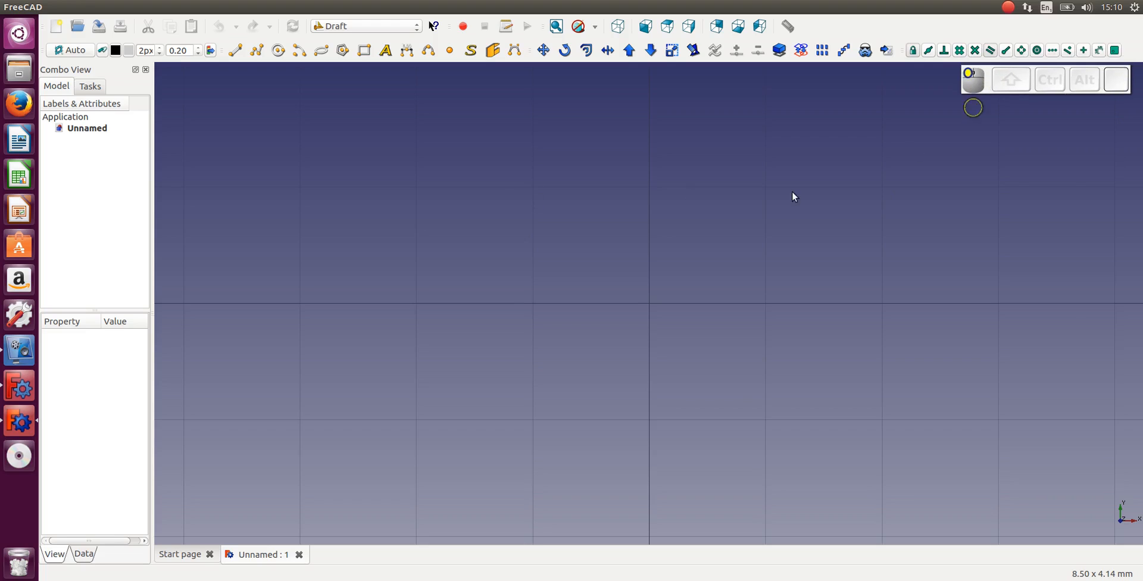
shift+middle_drag(497, 197, 449, 215)
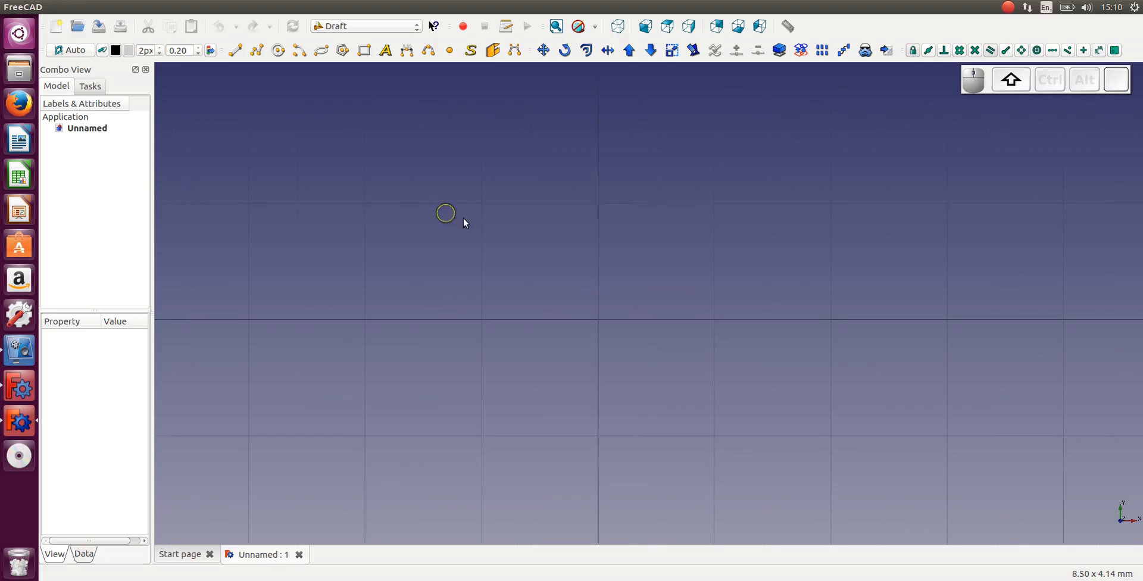
alt+middle_drag(675, 249, 612, 260)
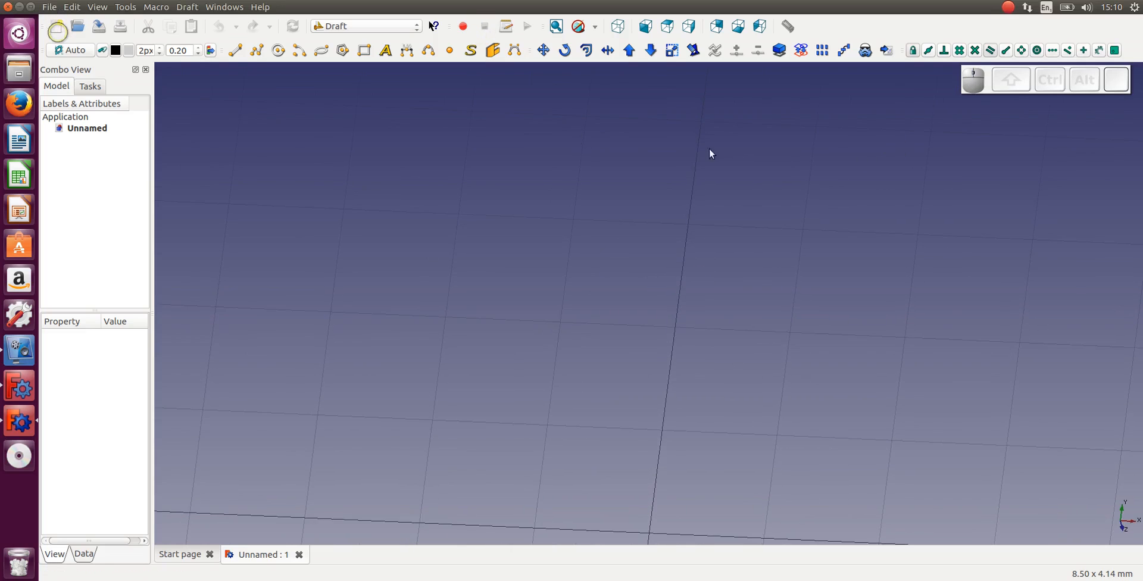
click(236, 50)
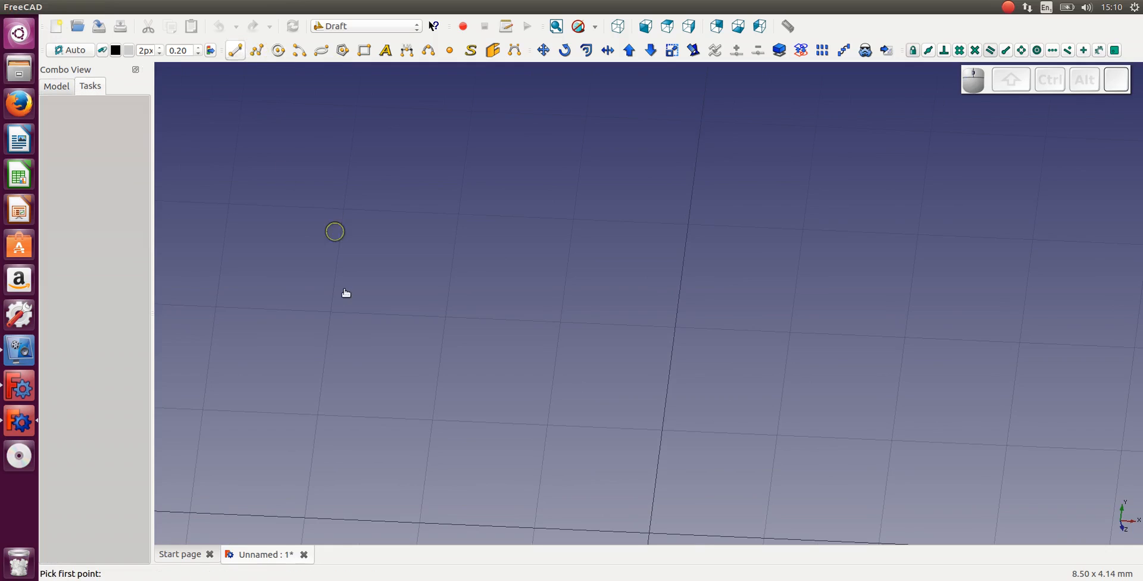
click(349, 337)
shift+middle_drag(363, 373, 534, 388)
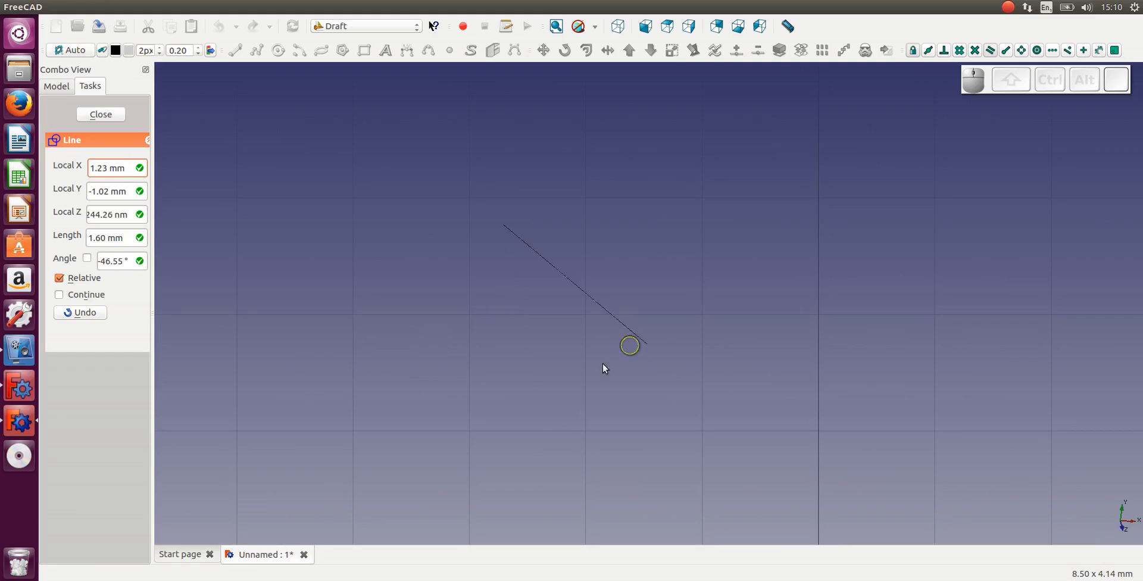
key(Escape)
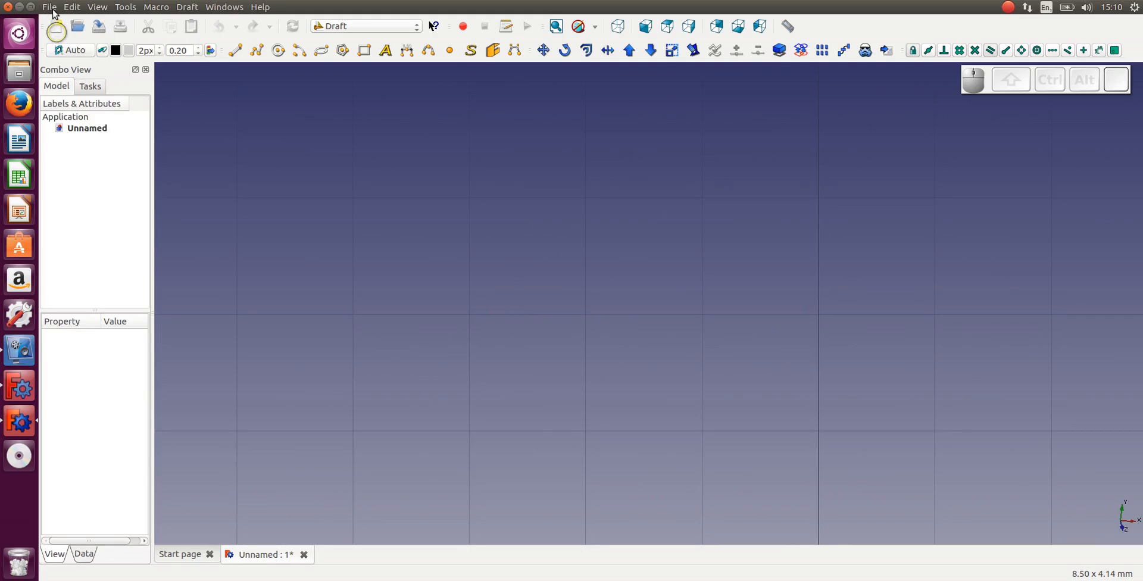
Step: Set the Constrain mod to ctrl in the Draft snapping preferences and accept the preferences
click(49, 7)
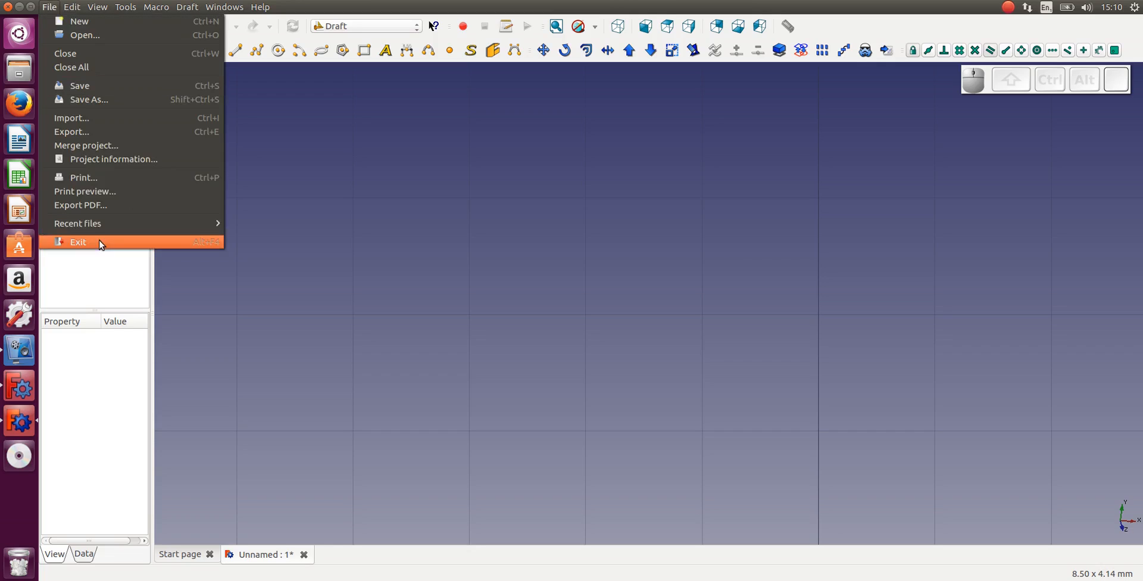
mouse_move(73, 7)
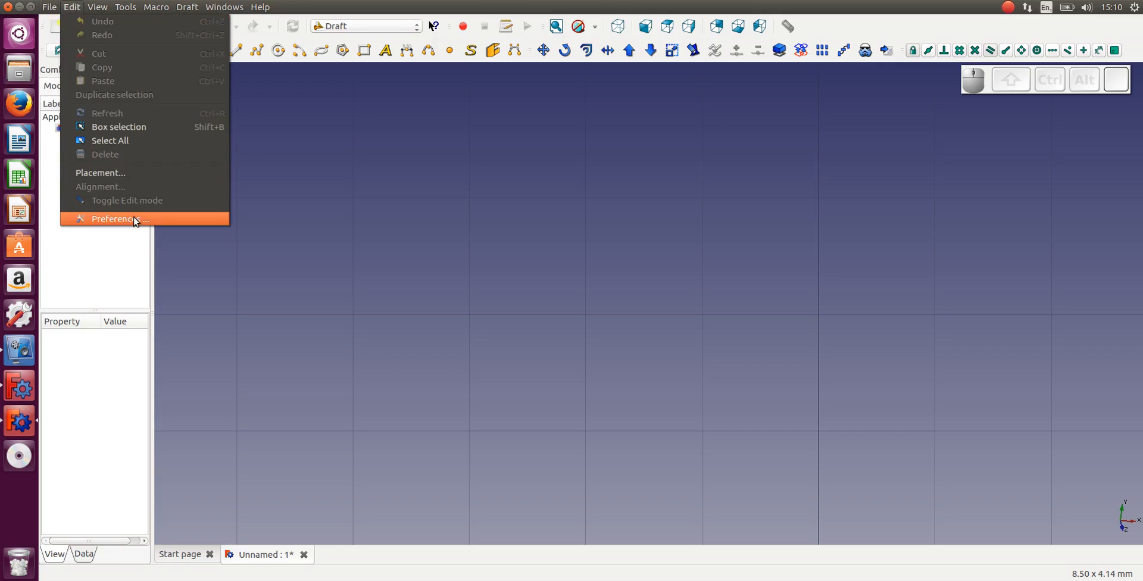
click(113, 219)
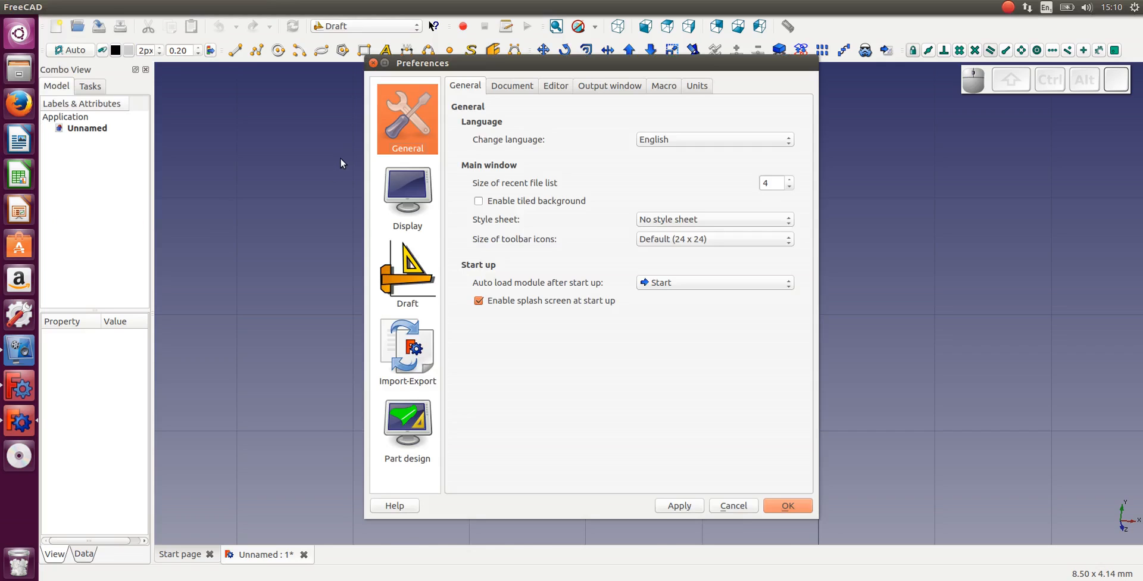
click(419, 278)
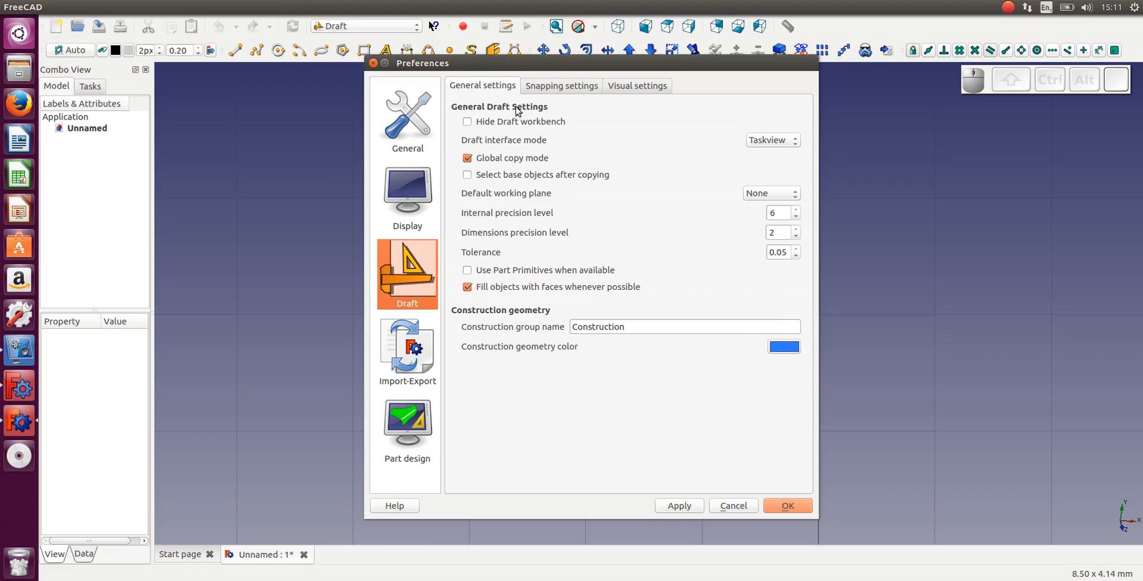
click(545, 89)
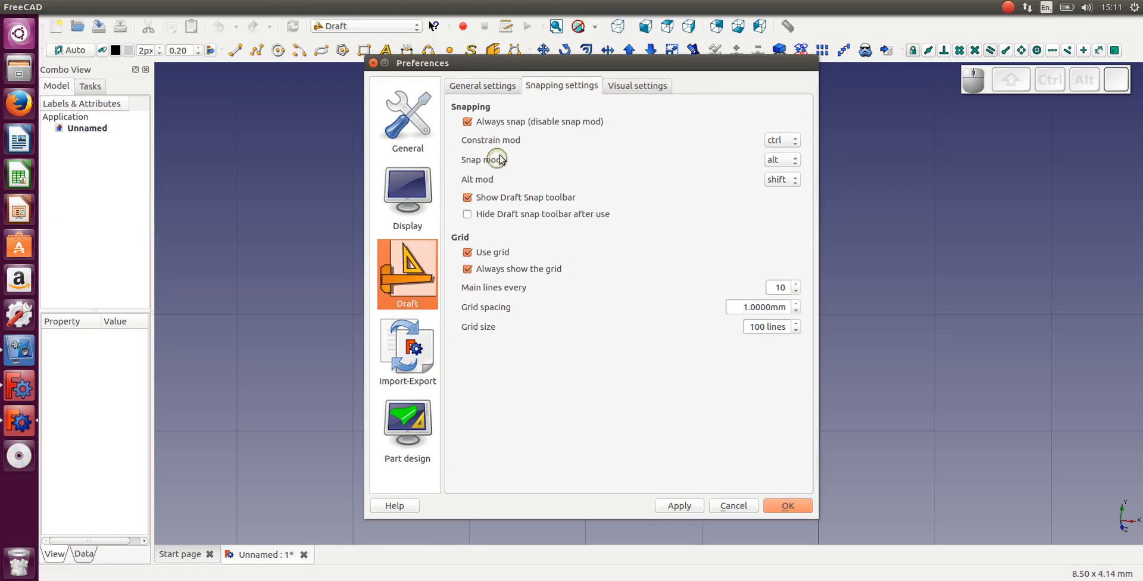
click(792, 141)
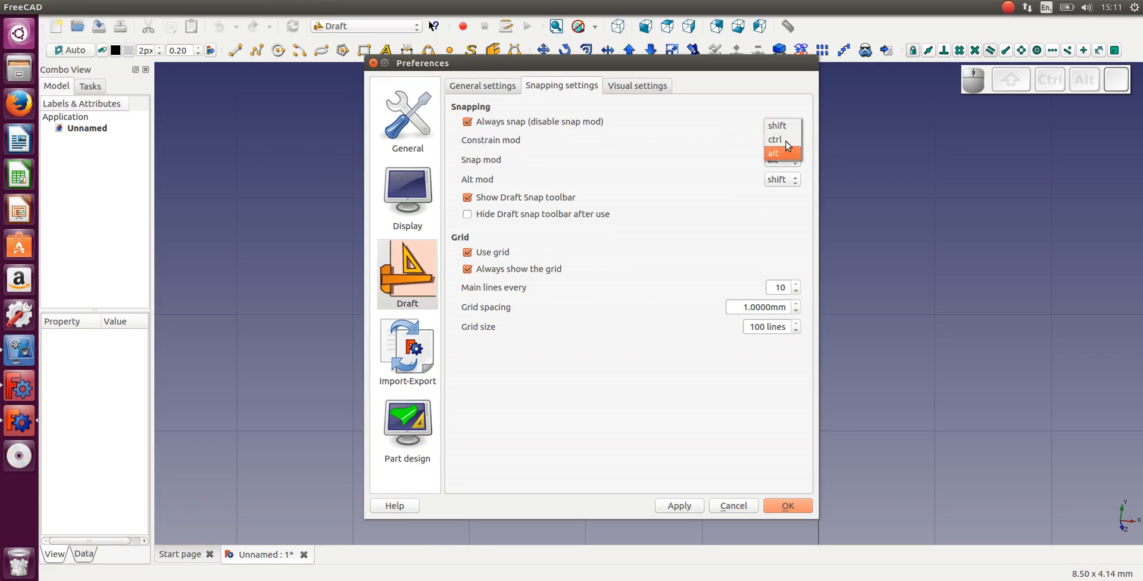
click(788, 143)
click(788, 506)
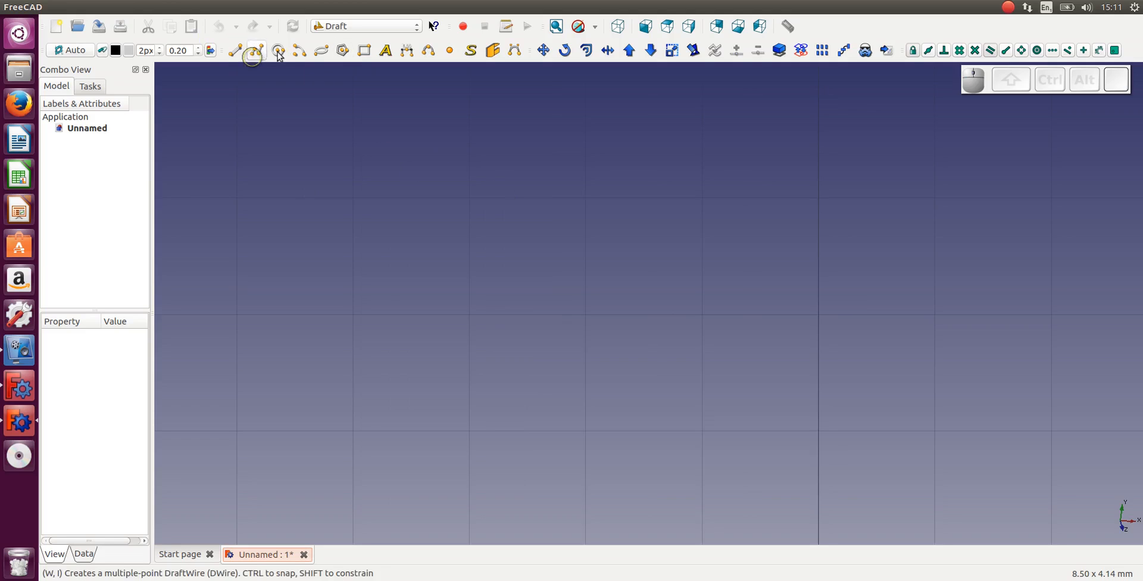
Step: Look at the grid from the top, rear, front, axonometric and right standard views, and return to the top view
click(668, 27)
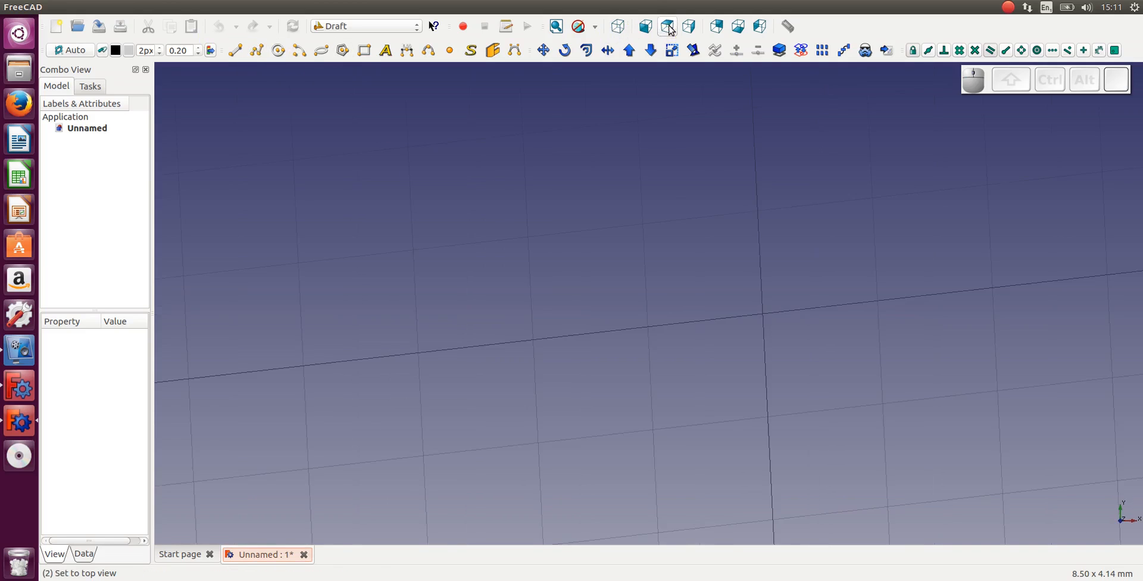
click(716, 27)
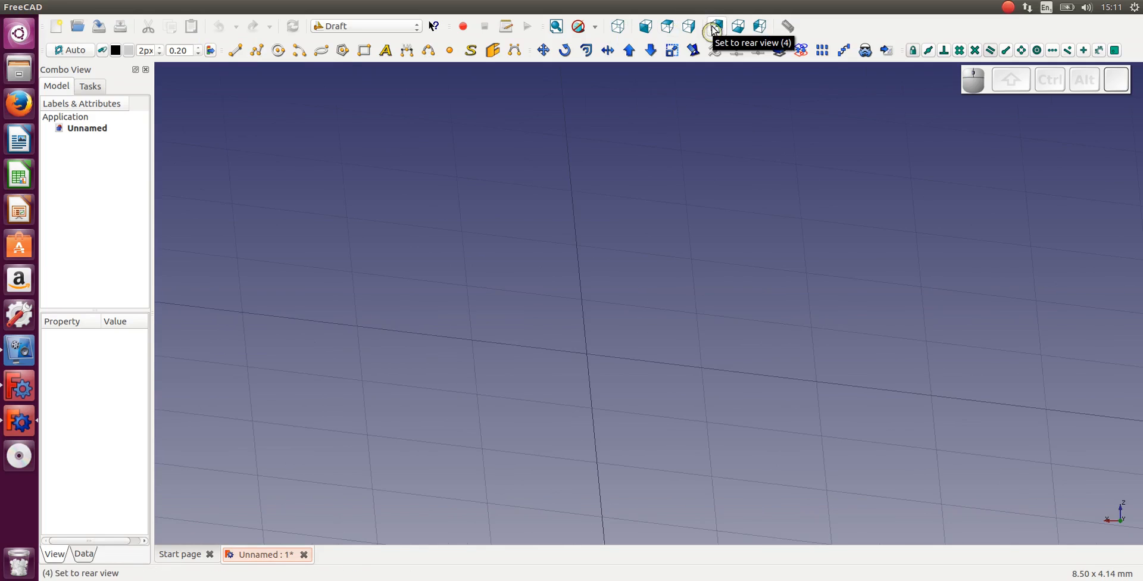
click(645, 27)
click(618, 27)
click(691, 28)
click(668, 27)
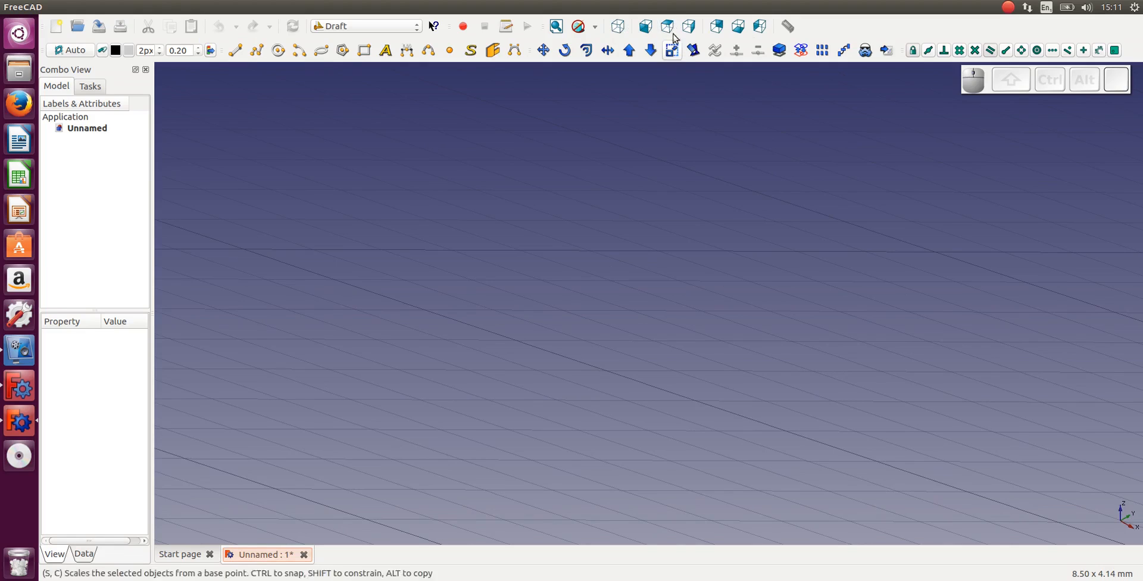
click(671, 27)
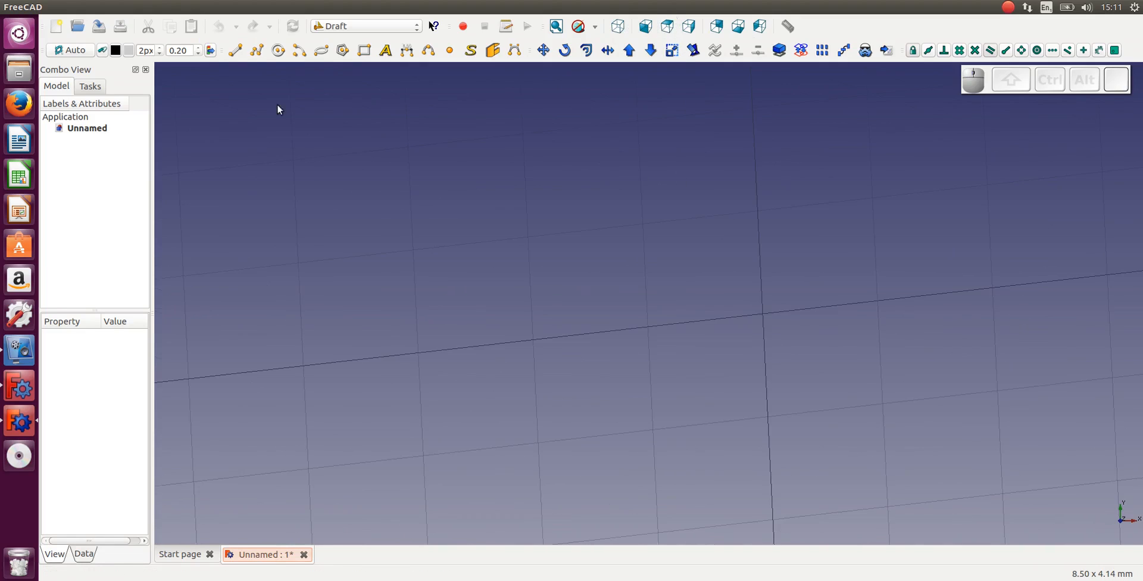
click(257, 50)
click(383, 228)
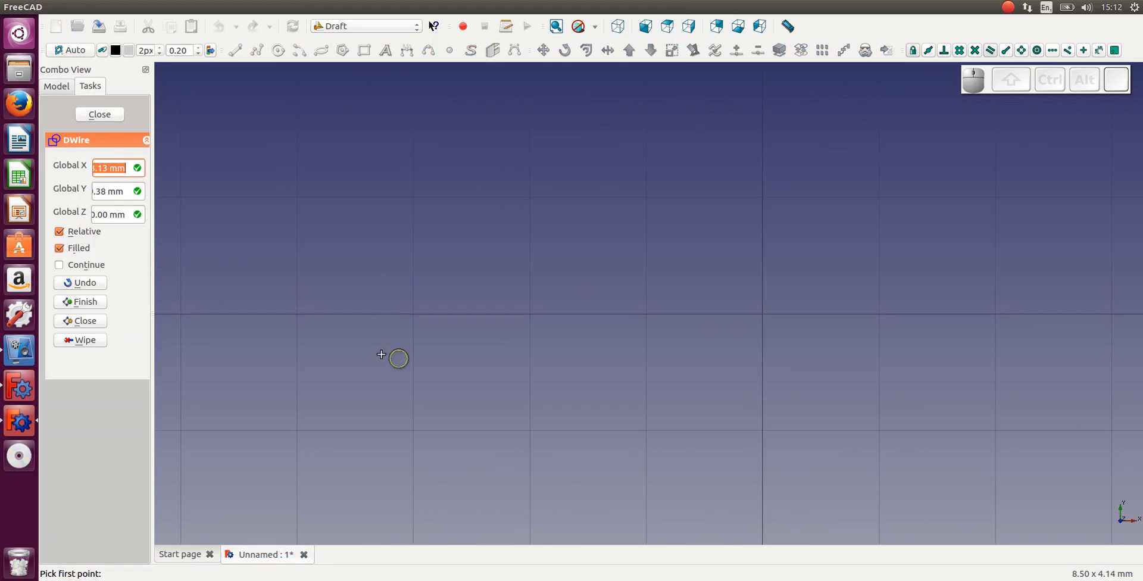
click(58, 87)
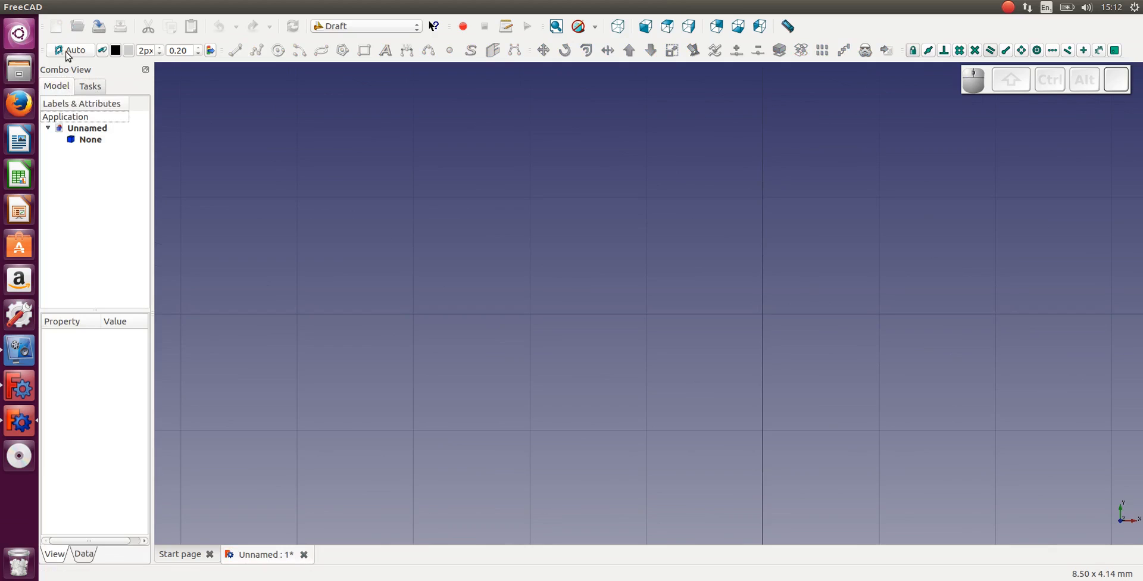
Step: Review the working plane choices XY, XZ, YZ, View and Auto, and leave the plane selection without choosing one
click(69, 51)
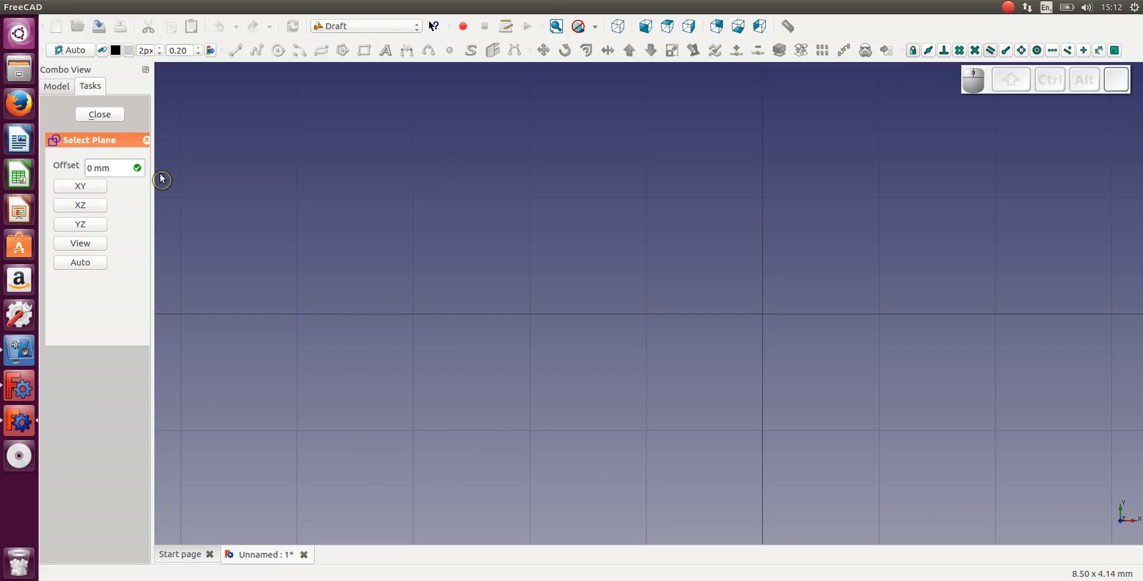
click(83, 114)
click(56, 86)
click(256, 50)
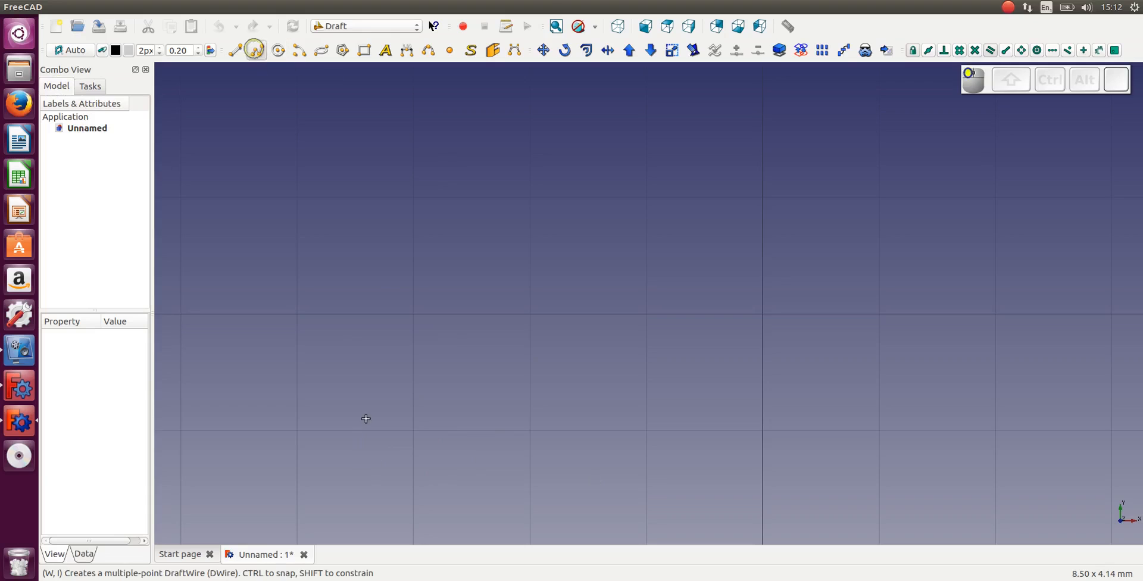
click(392, 433)
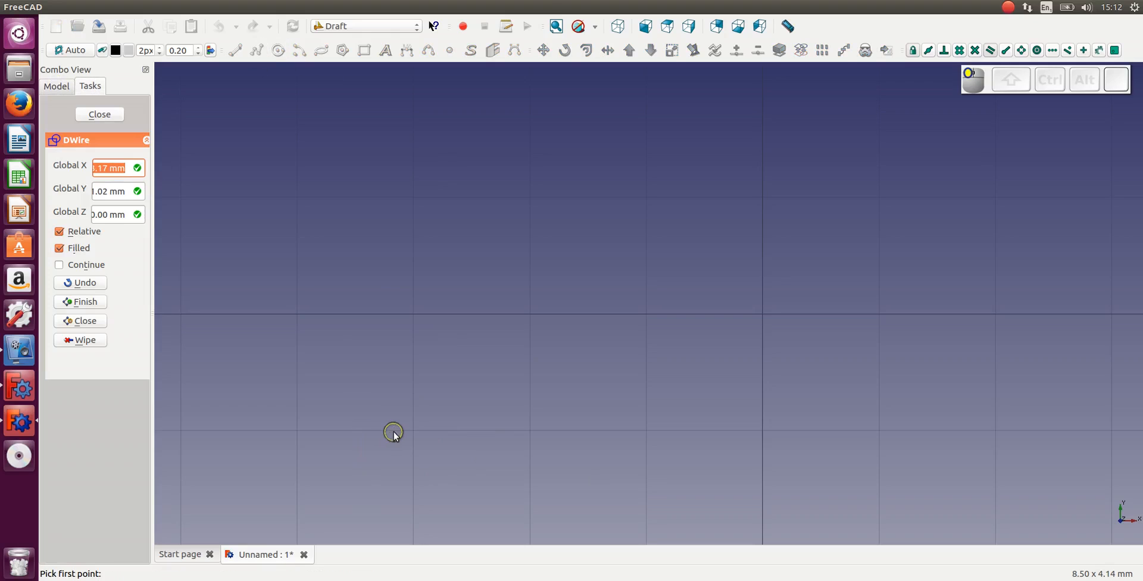
key(ctrl)
key(shift)
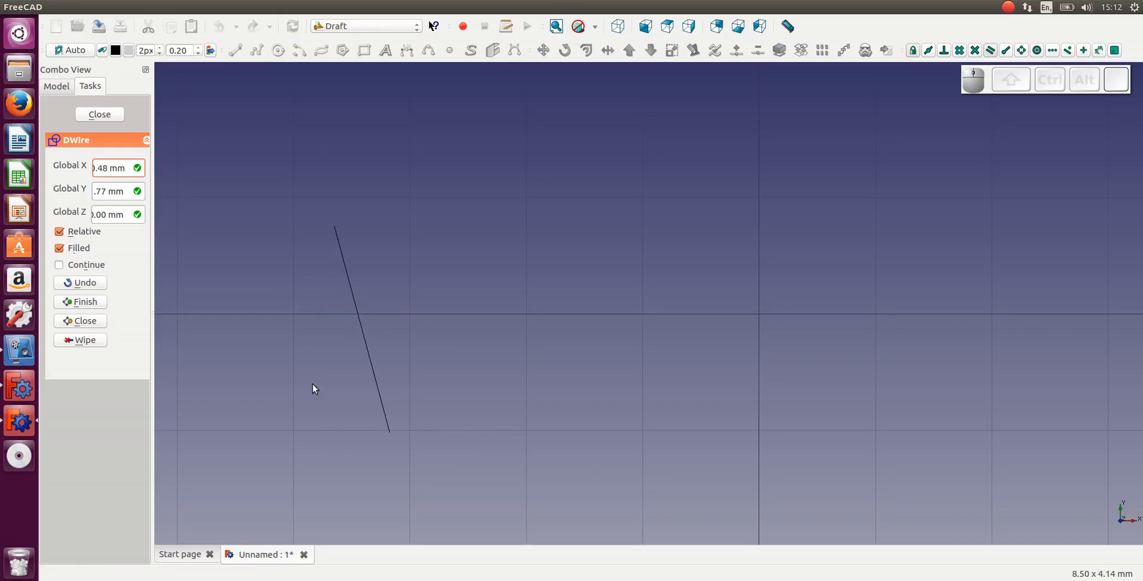
key(ctrl)
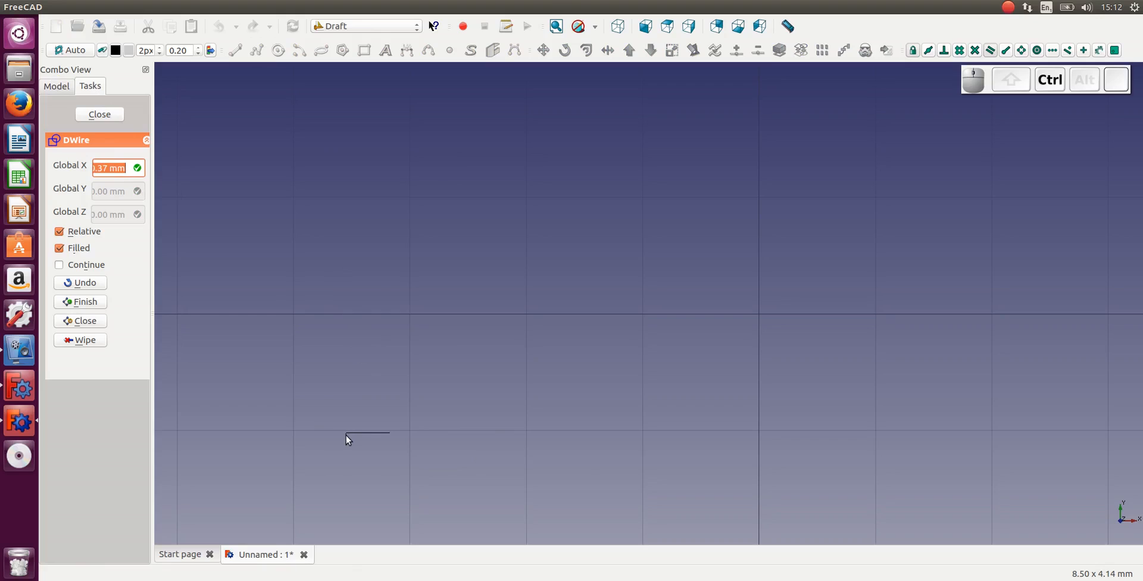
click(345, 434)
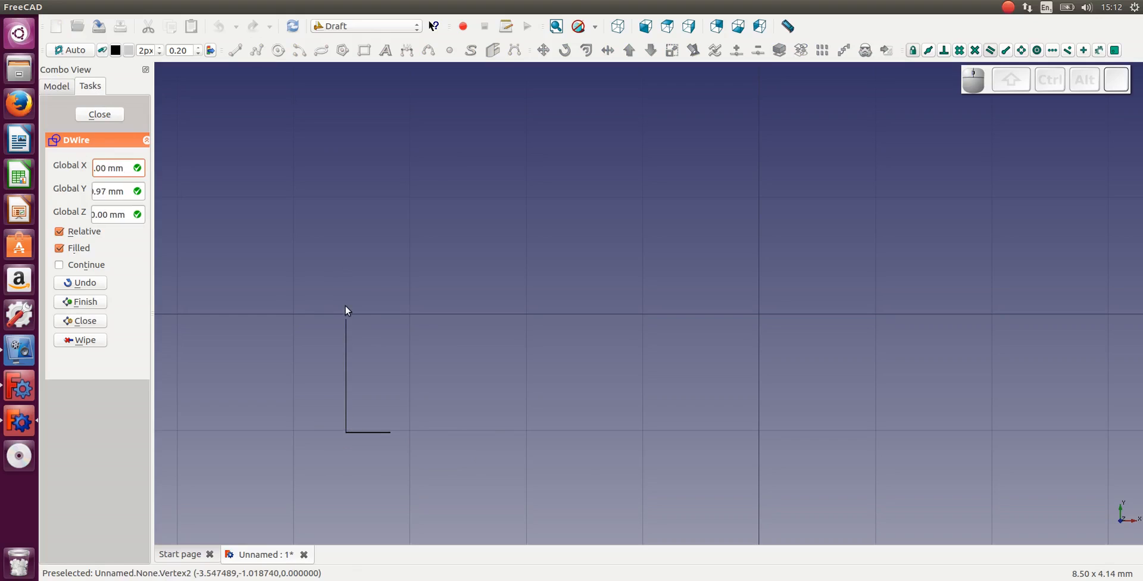
key(ctrl)
click(348, 192)
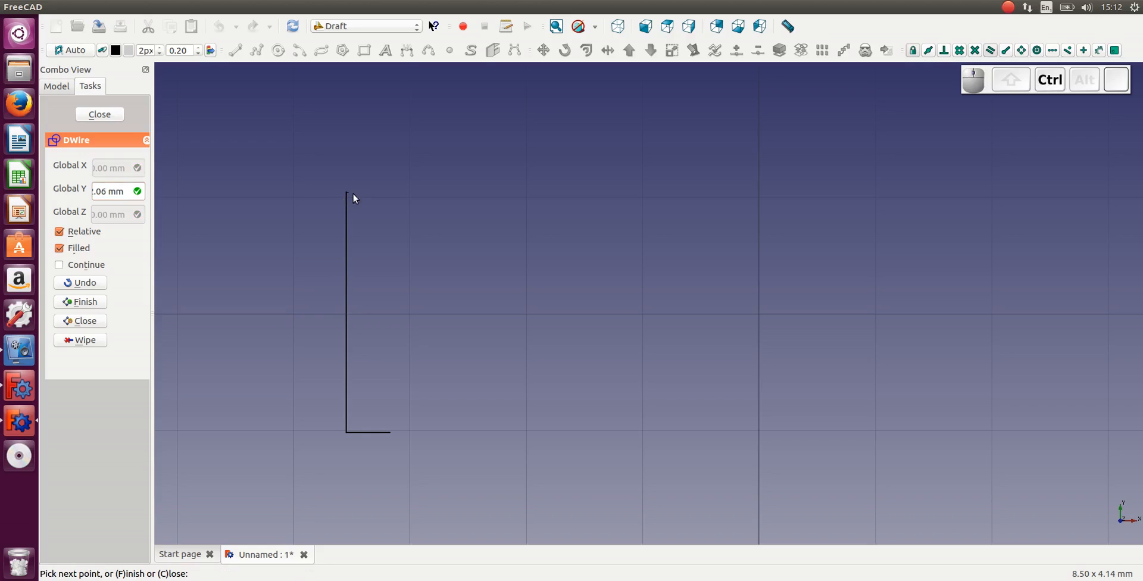
key(ctrl)
ctrl+click(387, 192)
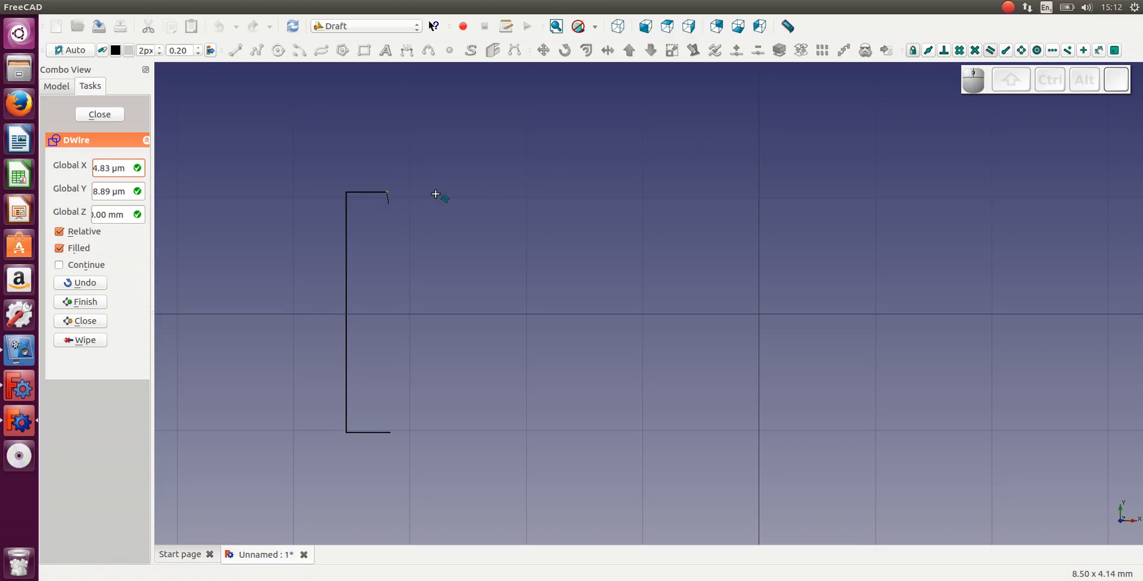
key(ctrl+z)
key(Escape)
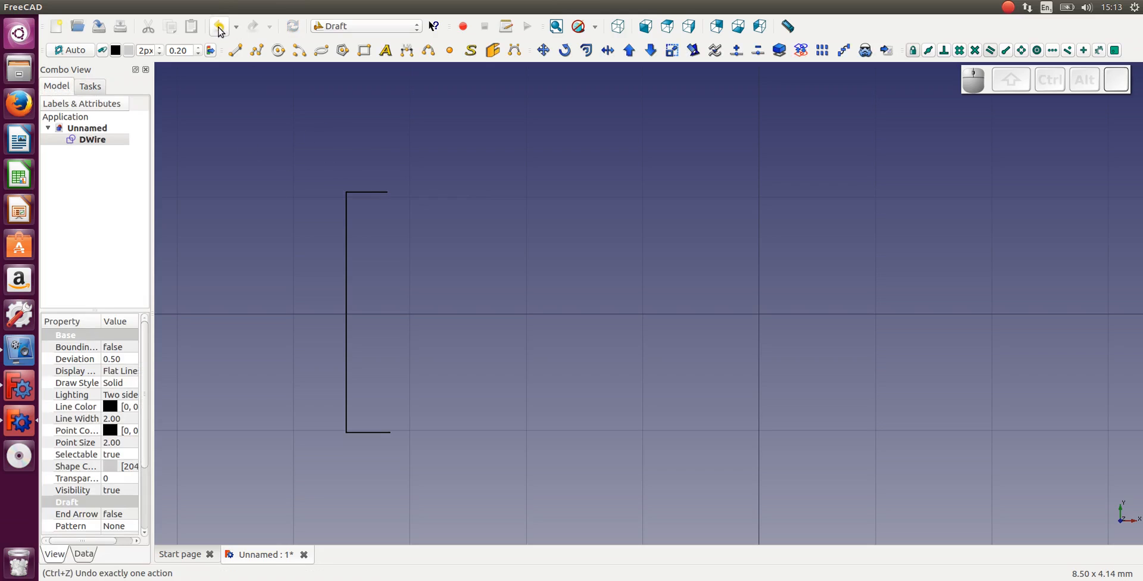
click(219, 28)
click(219, 28)
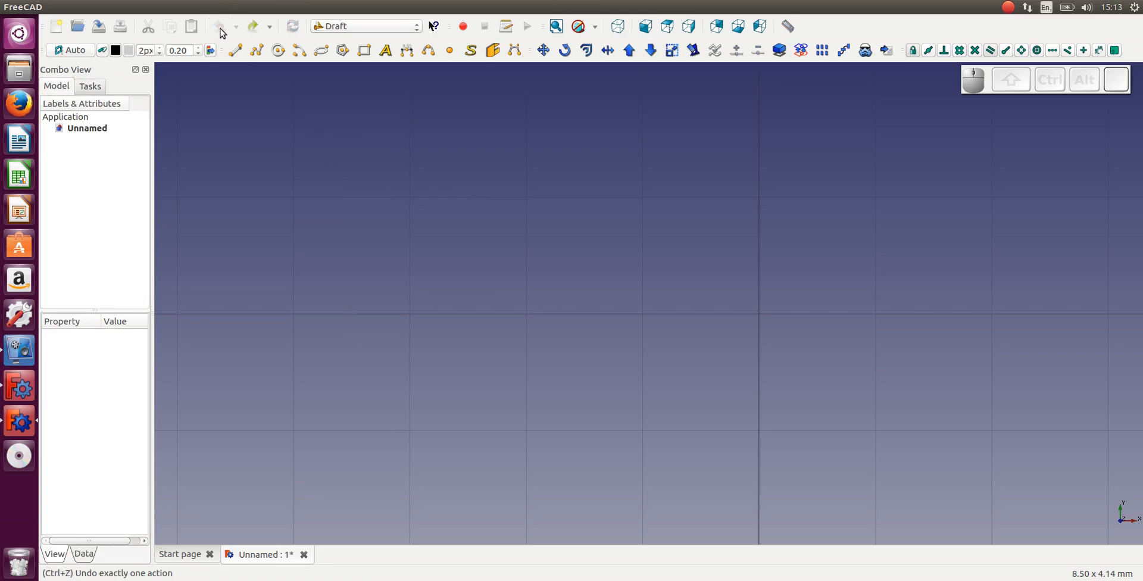
Step: Start a multi-point wire for a letter F with a base about 0.35 mm wide, a stem about 2 mm tall and a top edge about 1.1 mm long
click(257, 51)
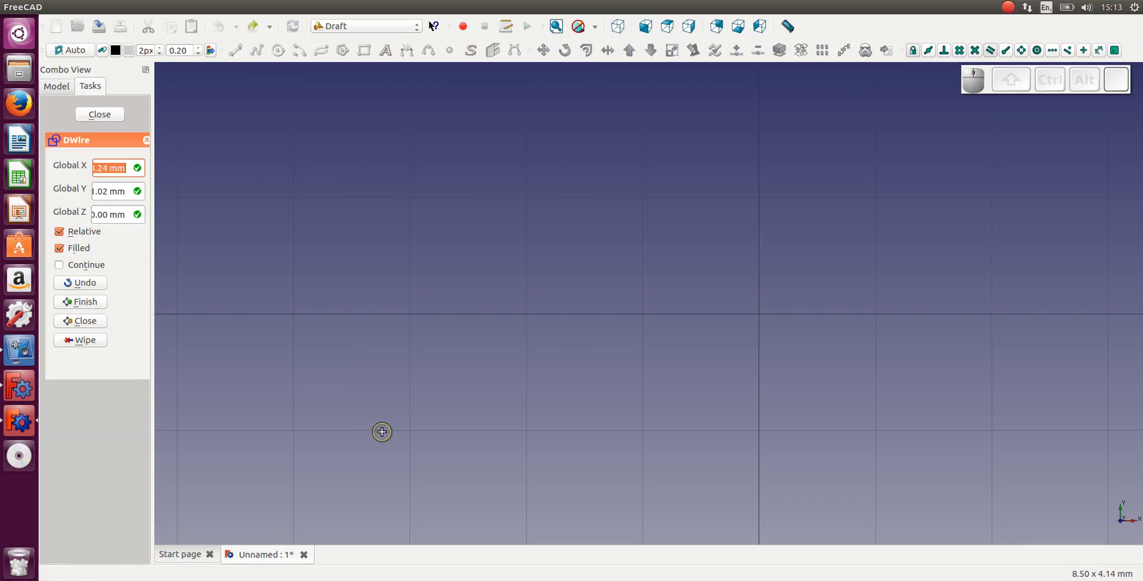
click(382, 431)
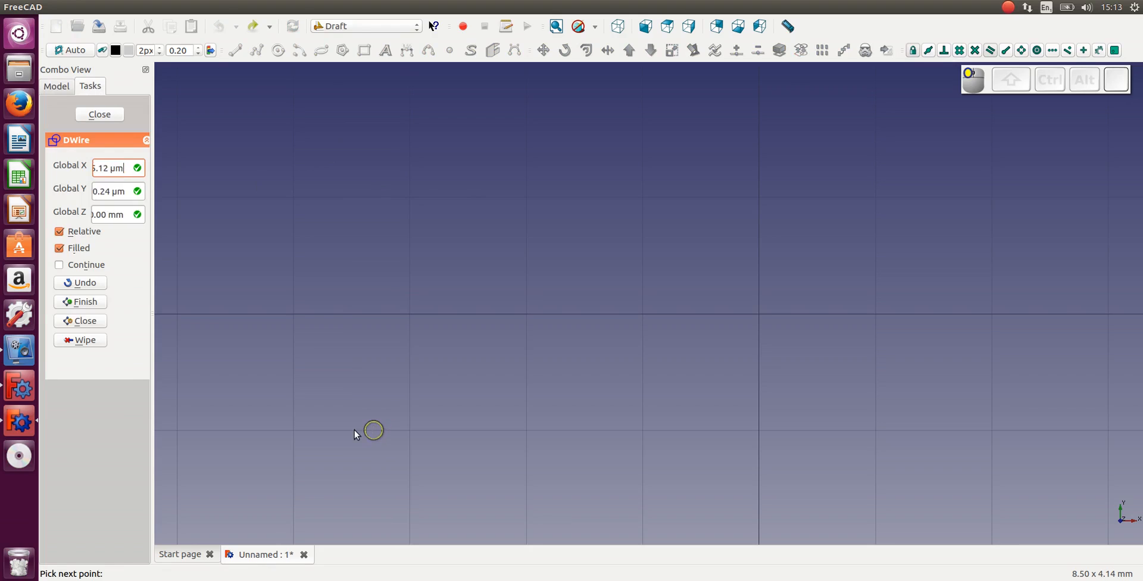
key(ctrl)
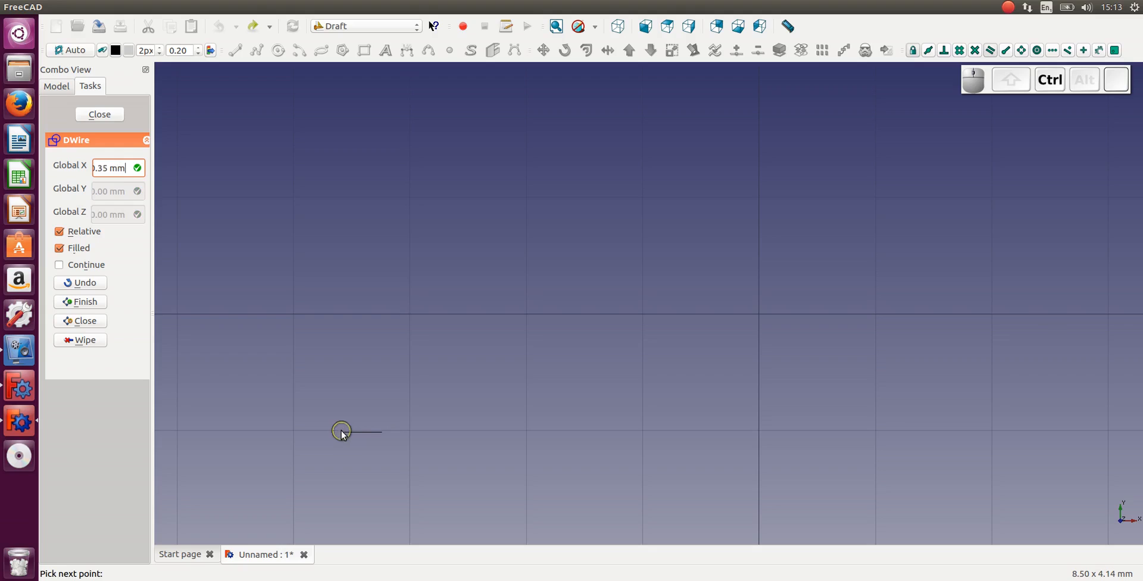
ctrl+click(341, 431)
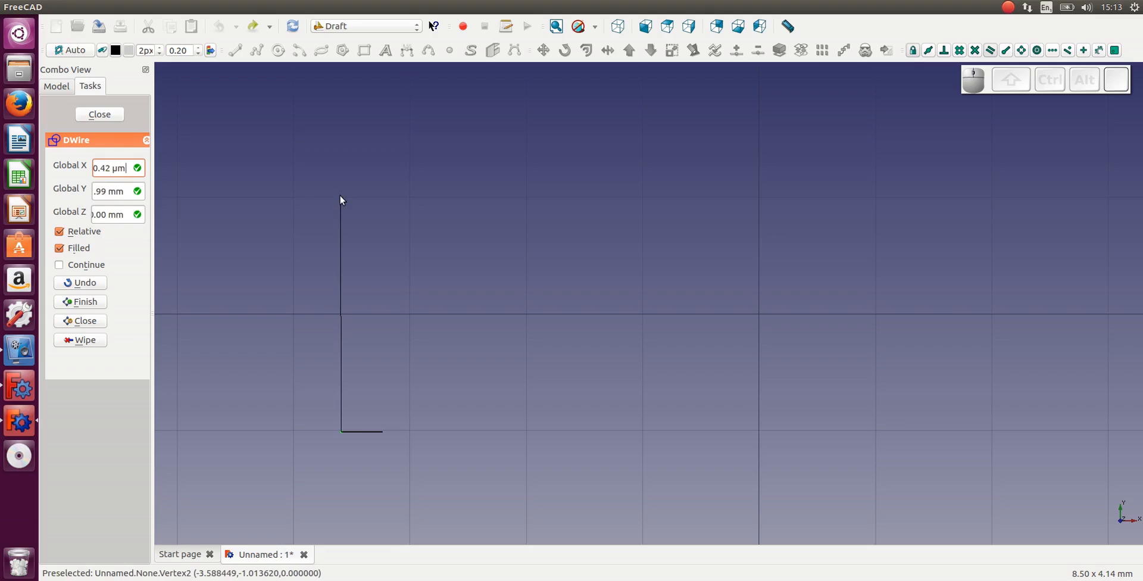
key(ctrl)
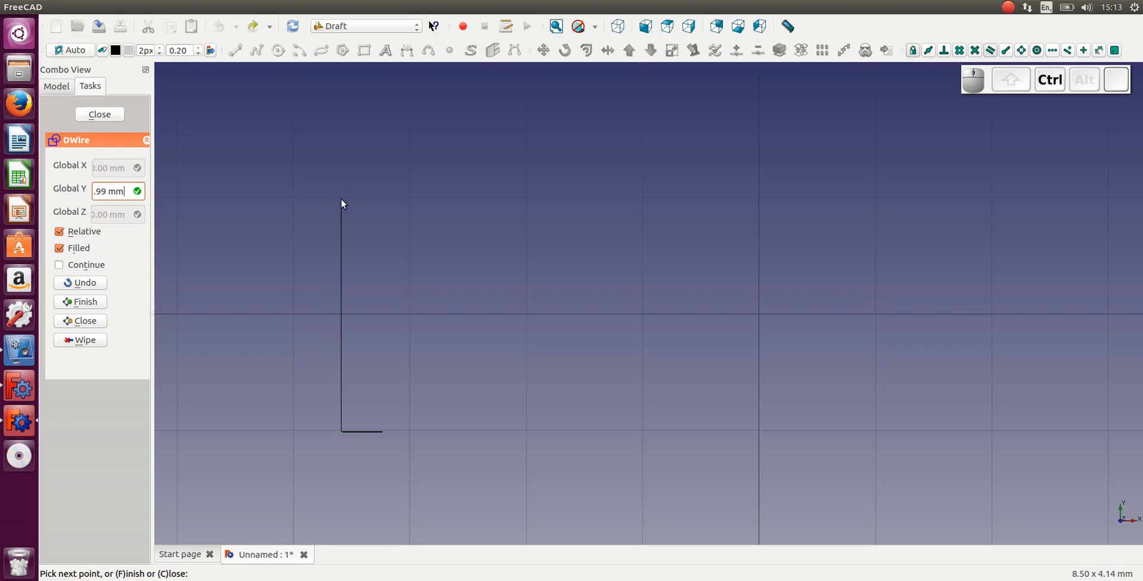
ctrl+click(340, 197)
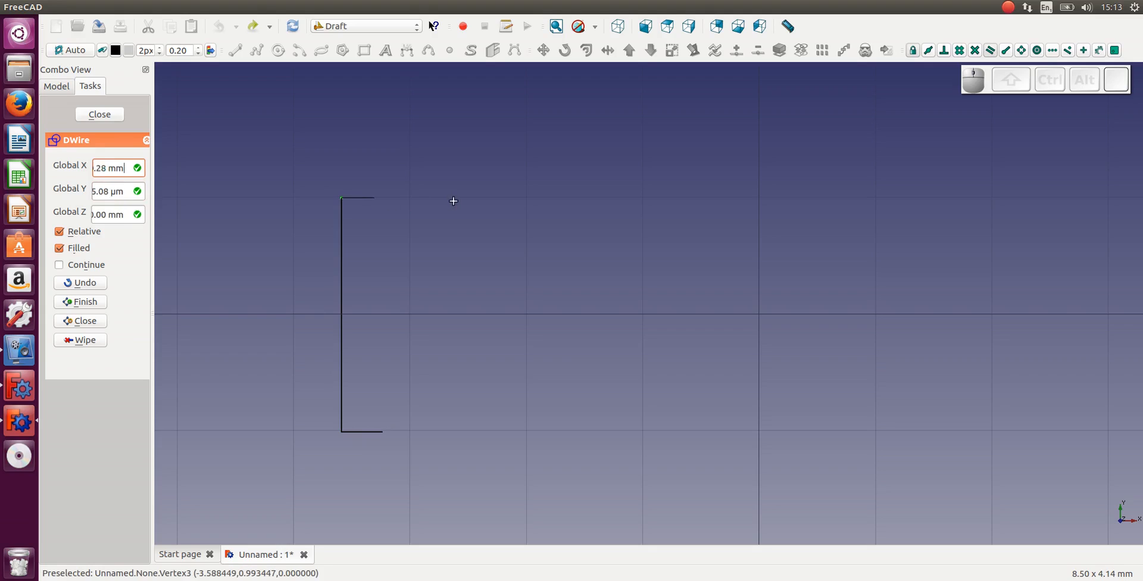
key(ctrl)
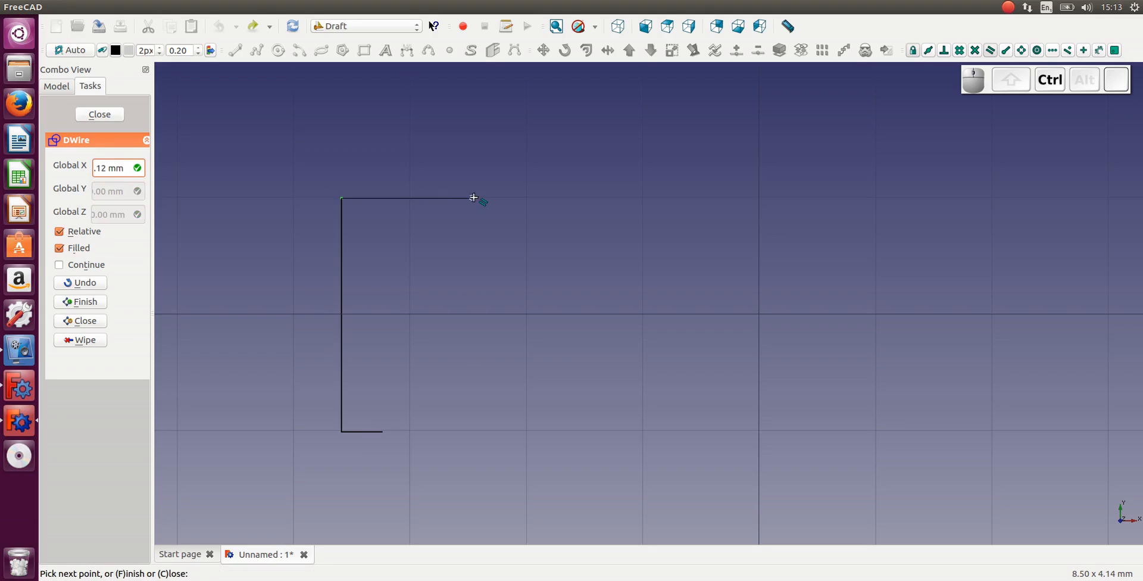
ctrl+click(475, 198)
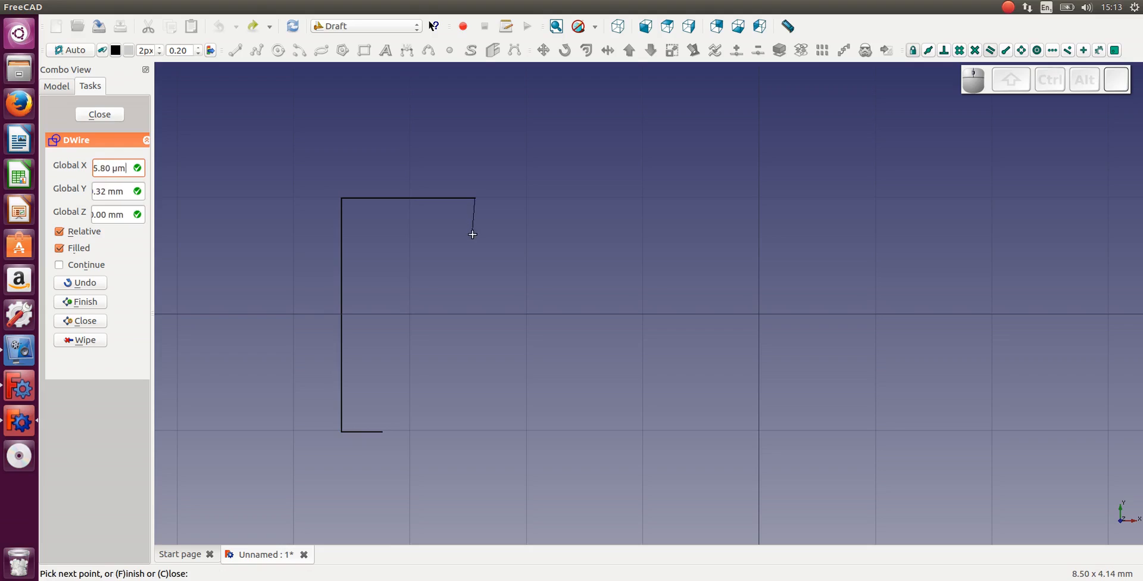
Step: Complete the F outline with an upper arm about 0.3 mm thick and a shorter middle arm, and close the wire at its starting point
ctrl+click(474, 232)
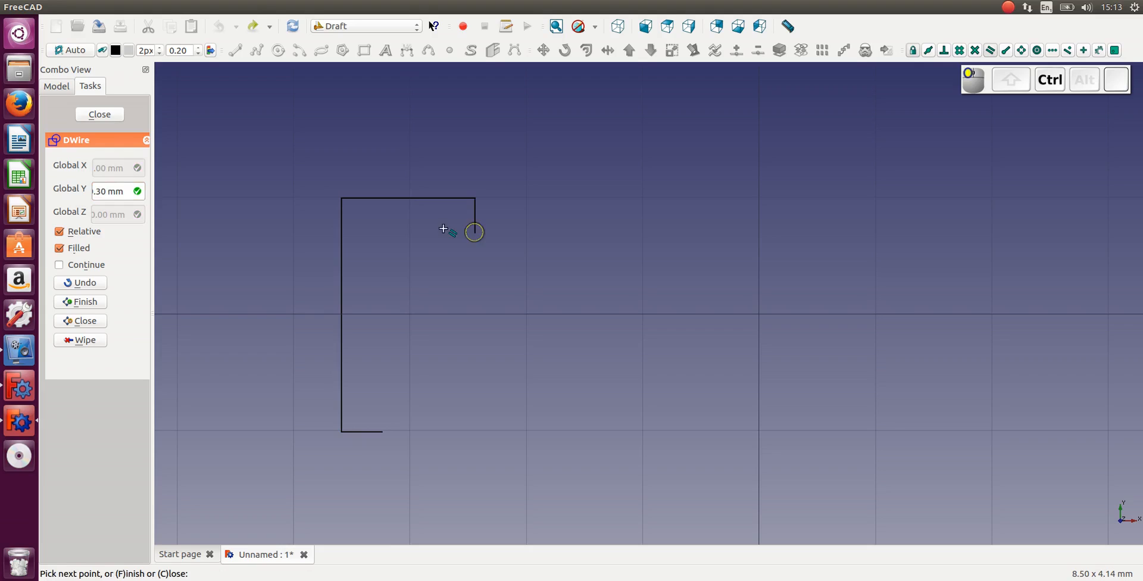
ctrl+click(374, 232)
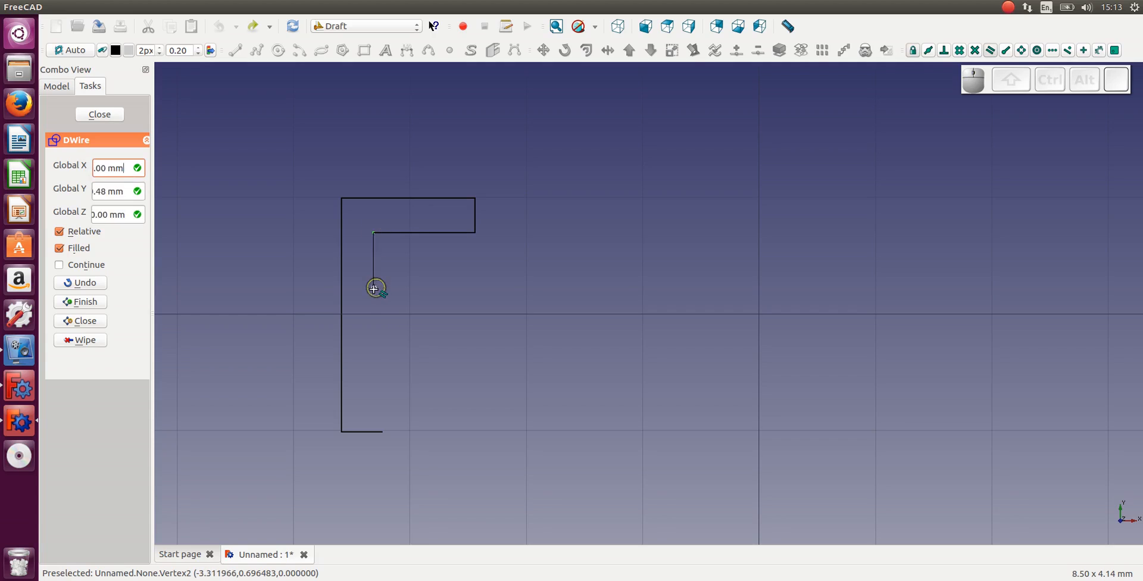
ctrl+click(373, 290)
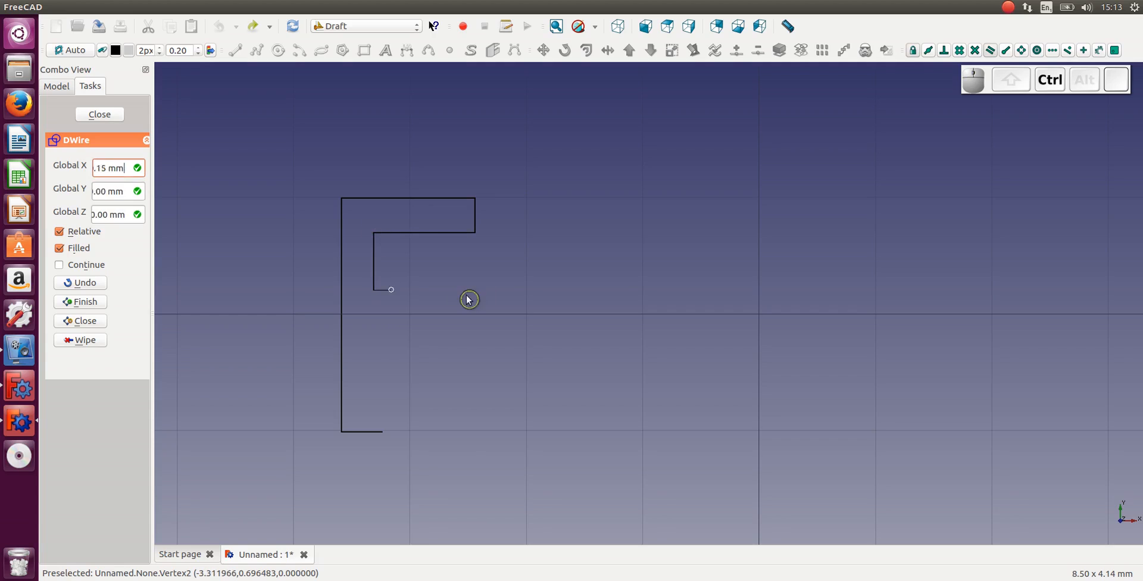
ctrl+click(448, 289)
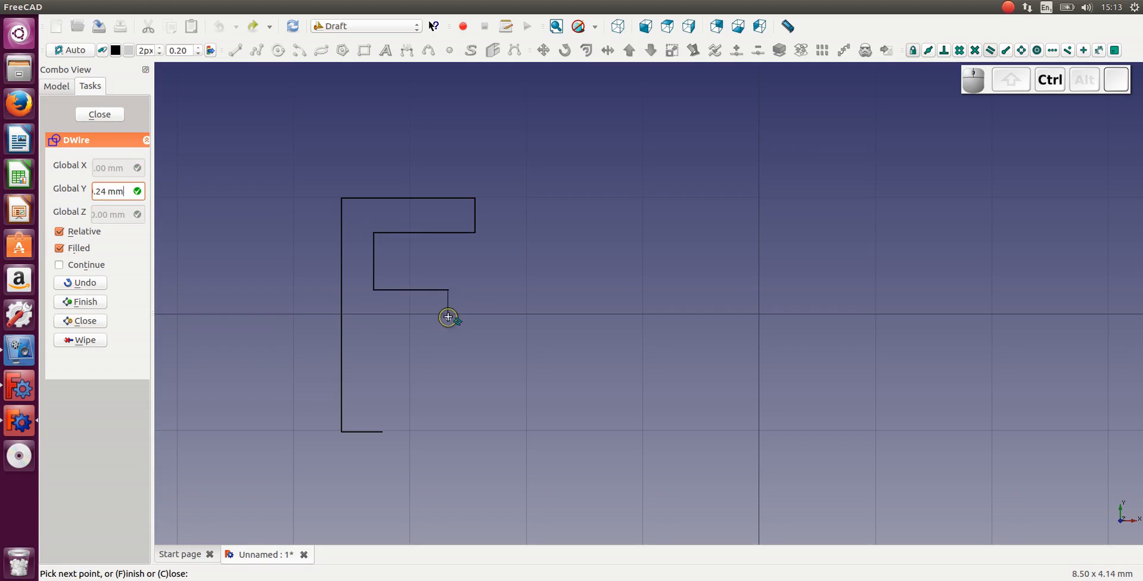
ctrl+click(446, 316)
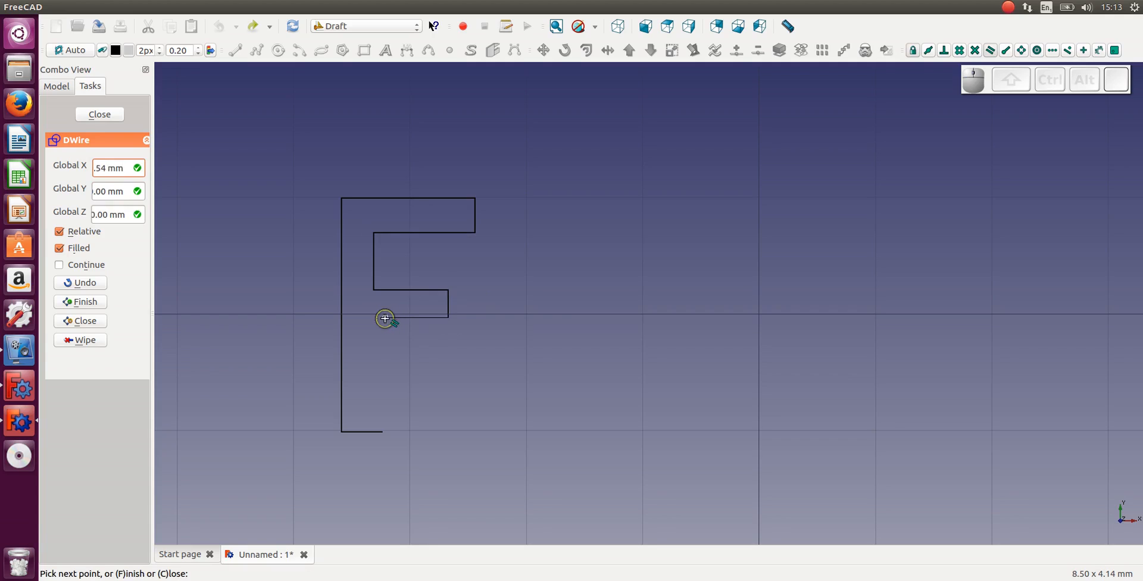
click(386, 319)
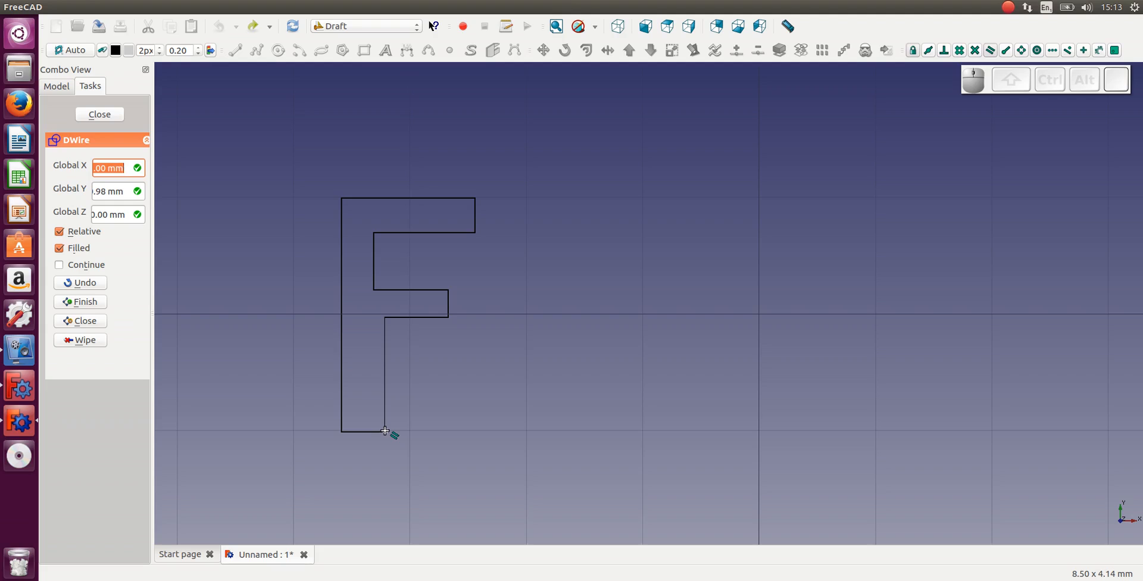
click(384, 431)
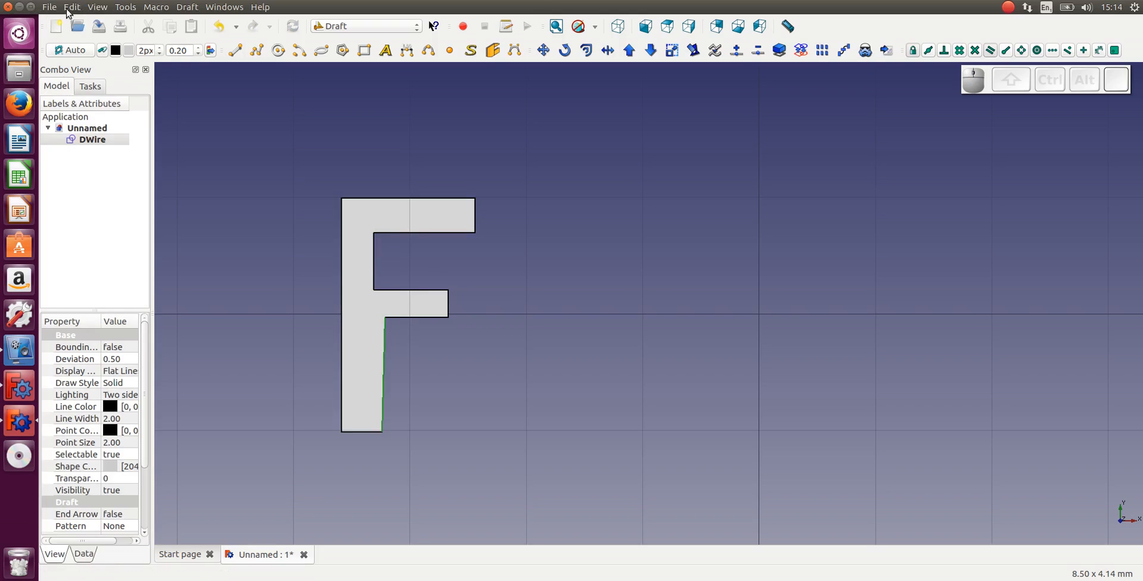
Step: Check the option for filling objects with faces in the Draft general preferences, and accept the preferences
click(72, 8)
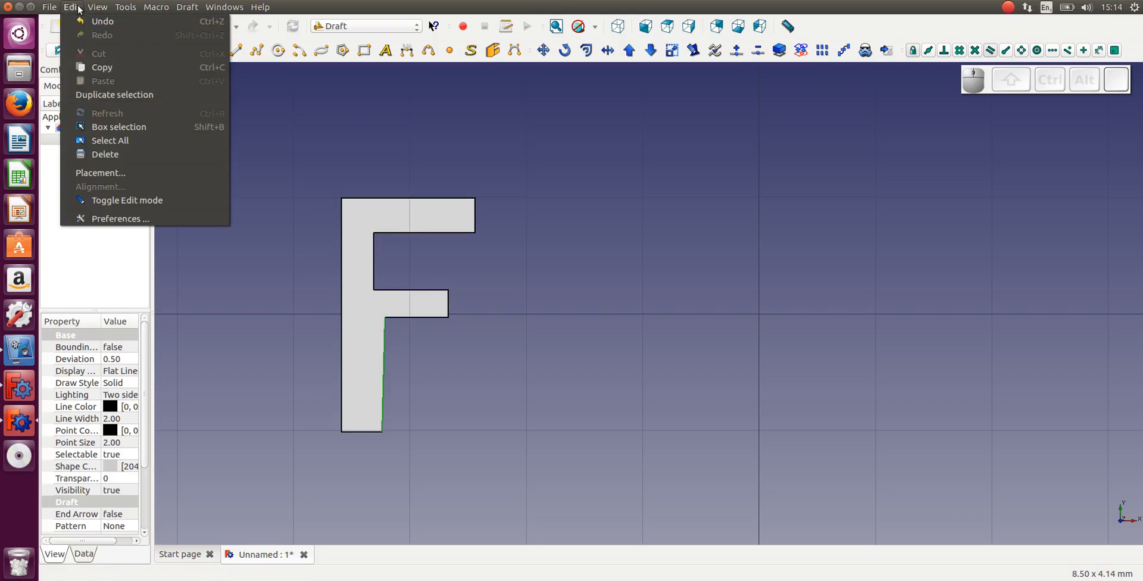
click(122, 219)
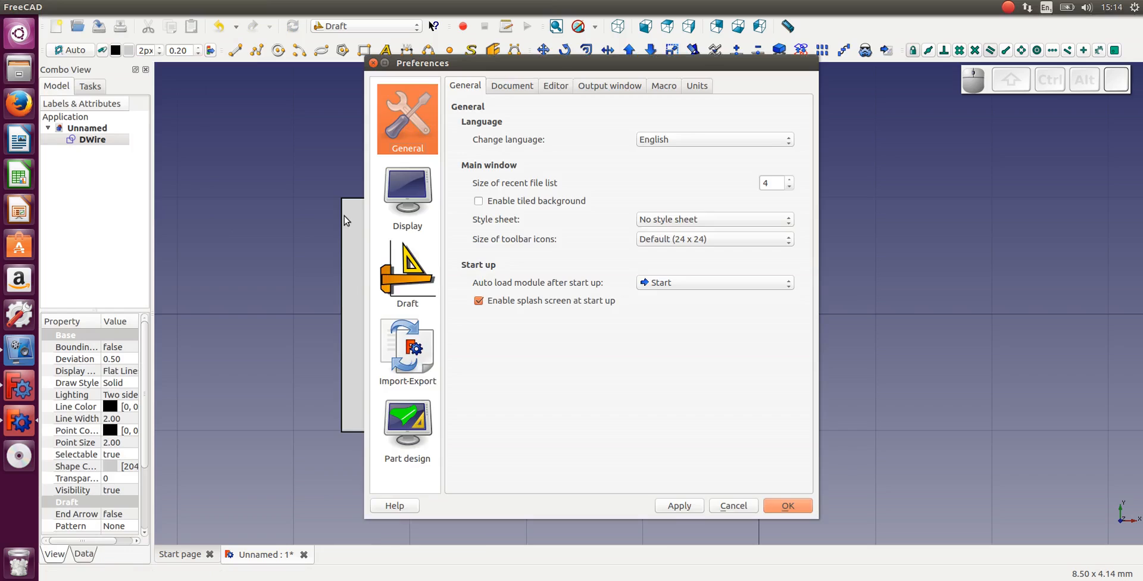
click(422, 295)
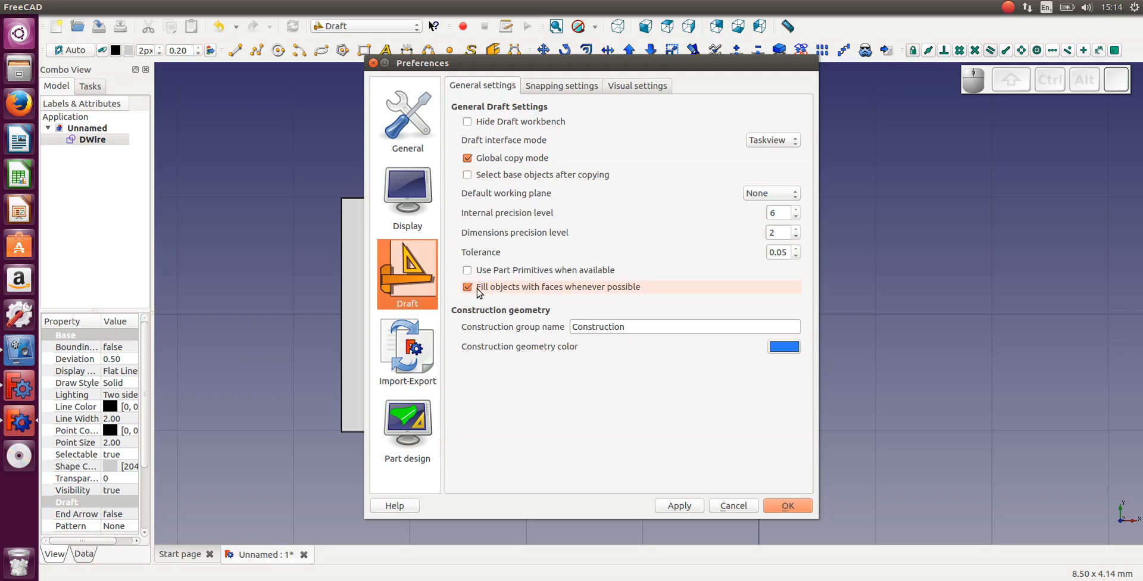
drag(493, 59, 662, 87)
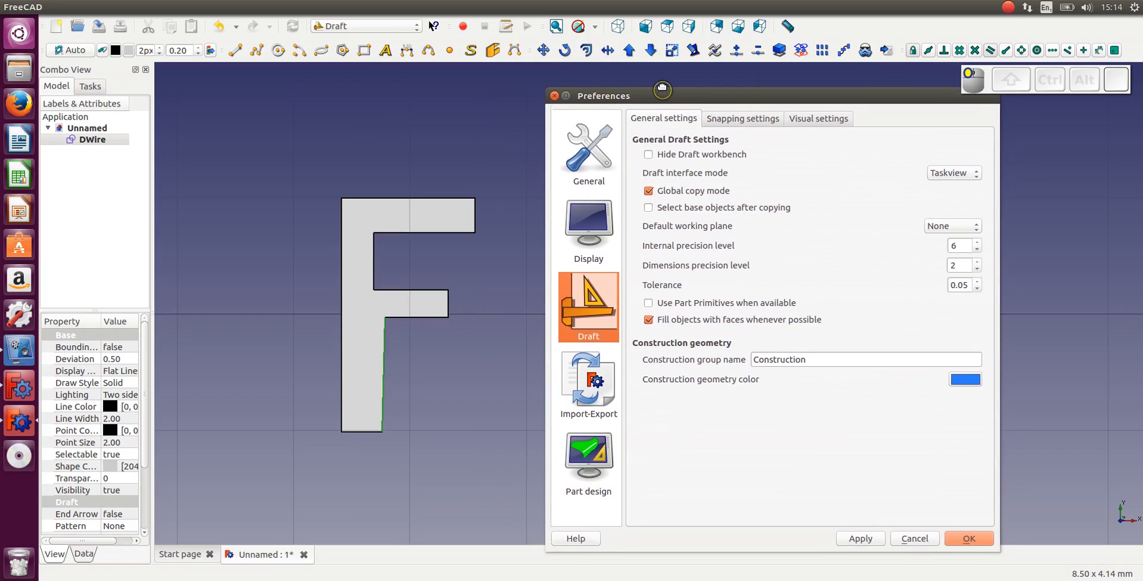
click(965, 536)
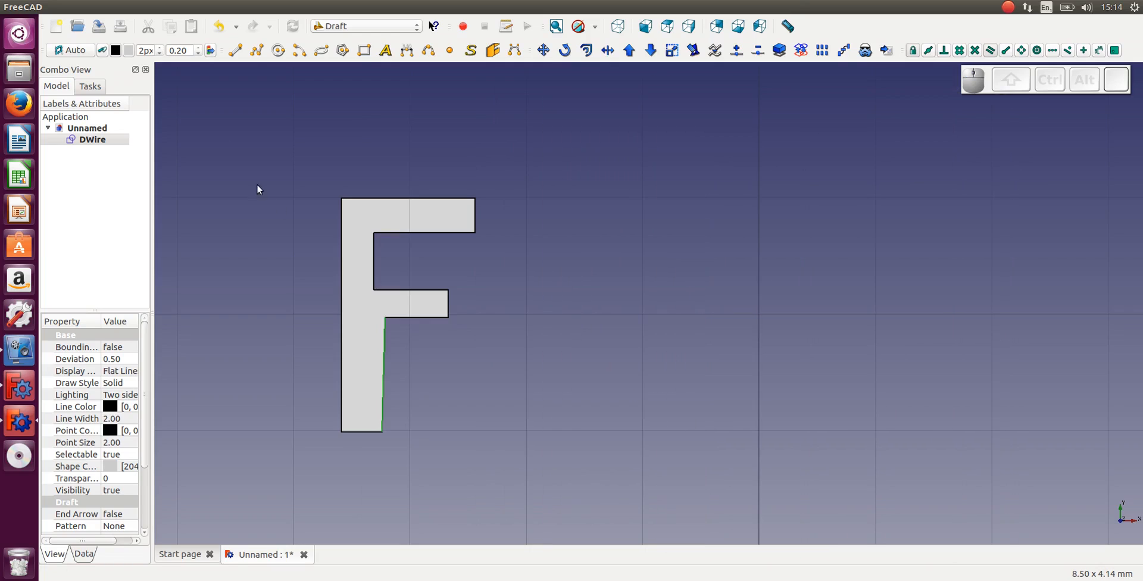
Step: Start a wire for a letter r beside the F with a base about 0.3 mm wide, a stem about 1.2 mm tall and a stem top about 0.2 mm wide
click(257, 53)
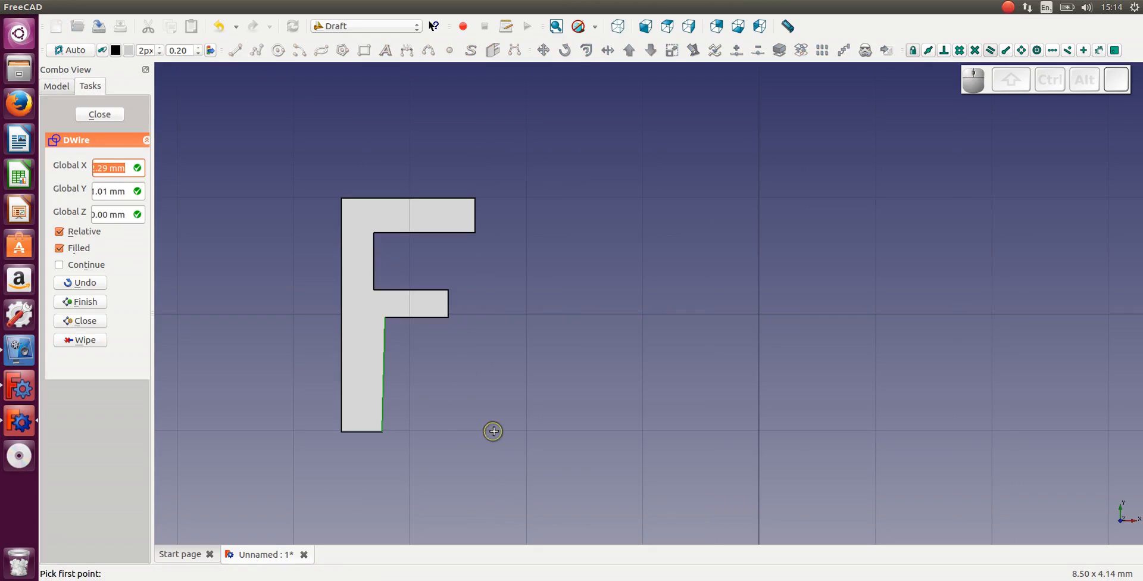
click(476, 439)
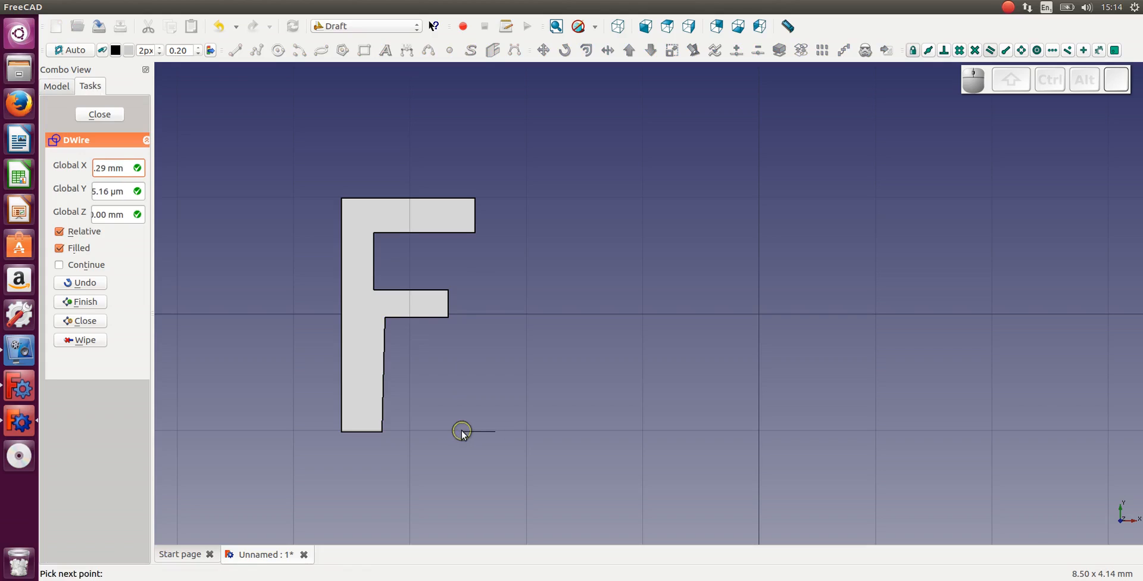
click(460, 431)
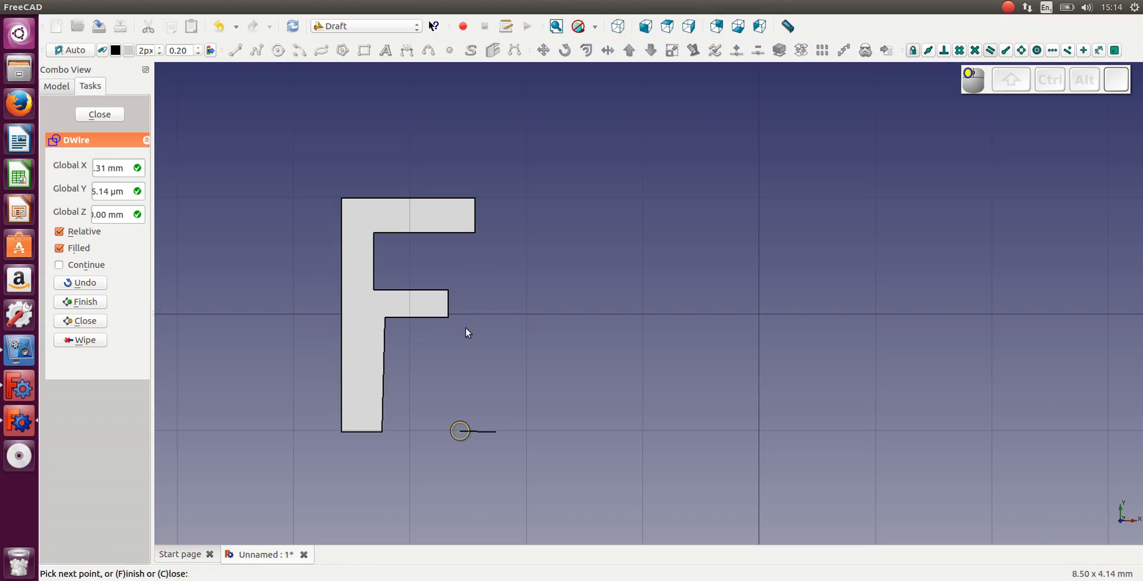
key(ctrl)
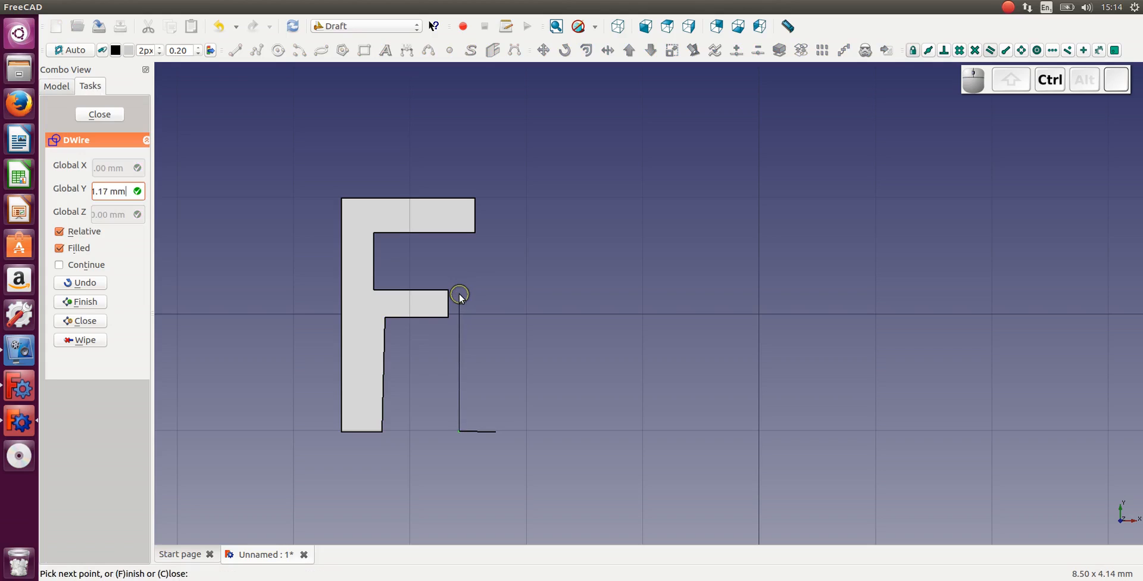
key(y)
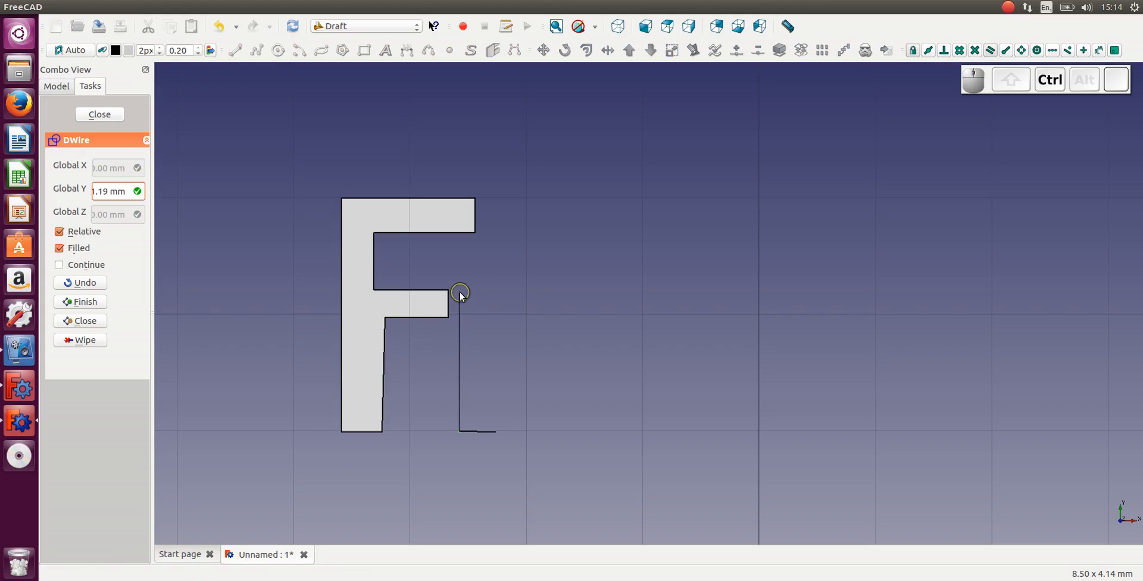
ctrl+click(461, 291)
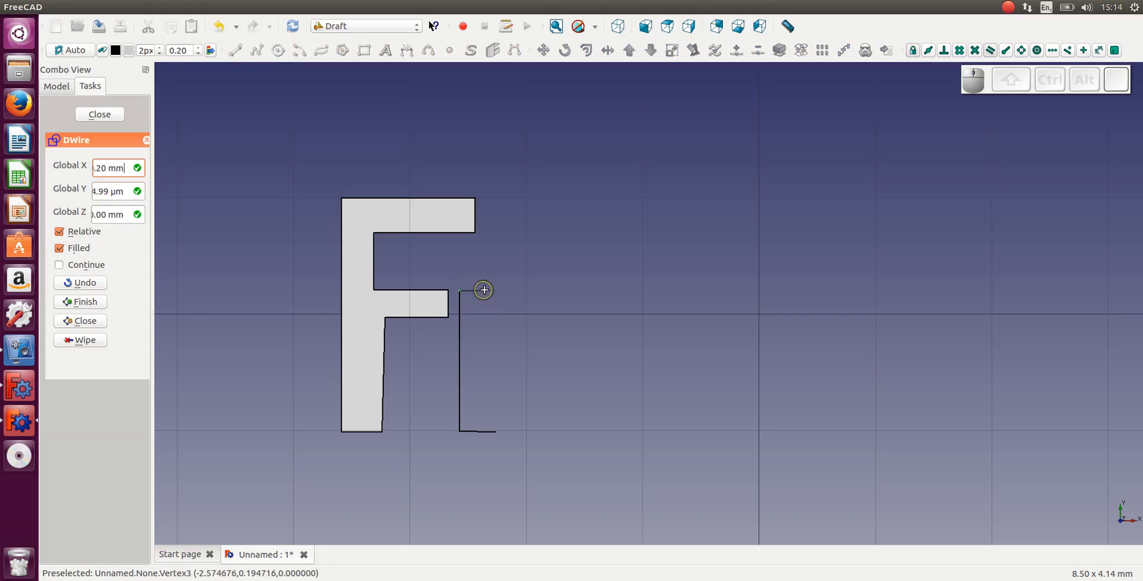
key(x)
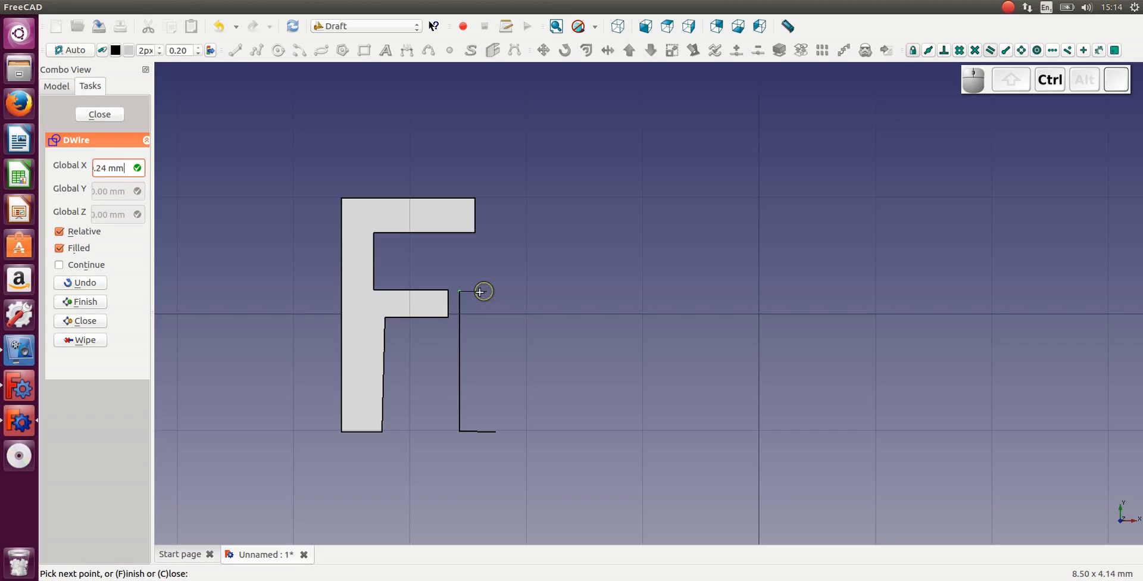
click(484, 291)
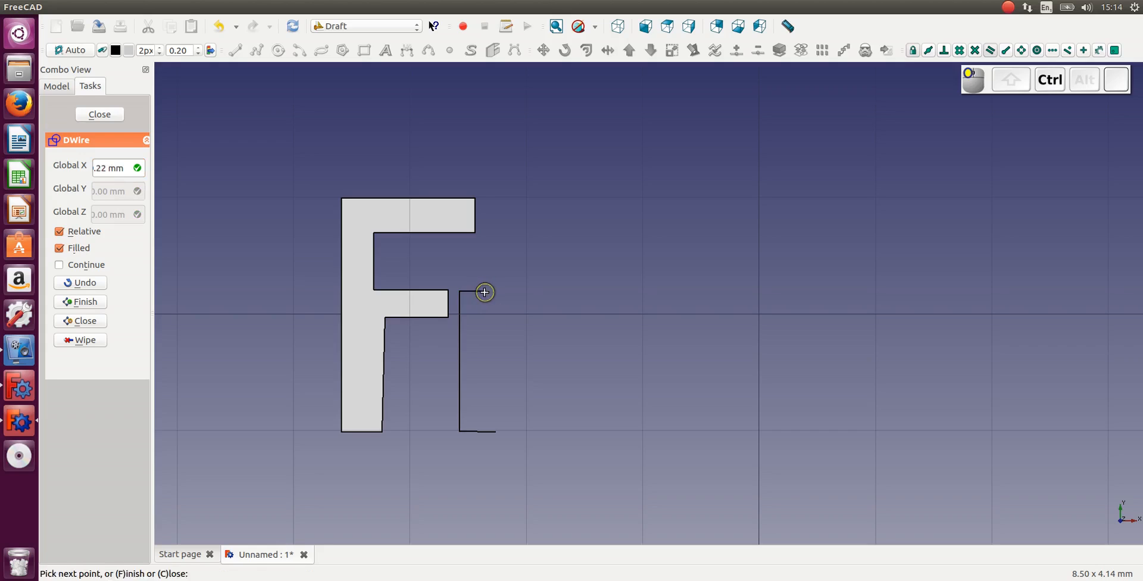
Step: Complete the r outline with a small step down and an arm about 0.73 mm long and 0.27 mm thick, and close the wire at its start
key(y)
click(485, 307)
key(x)
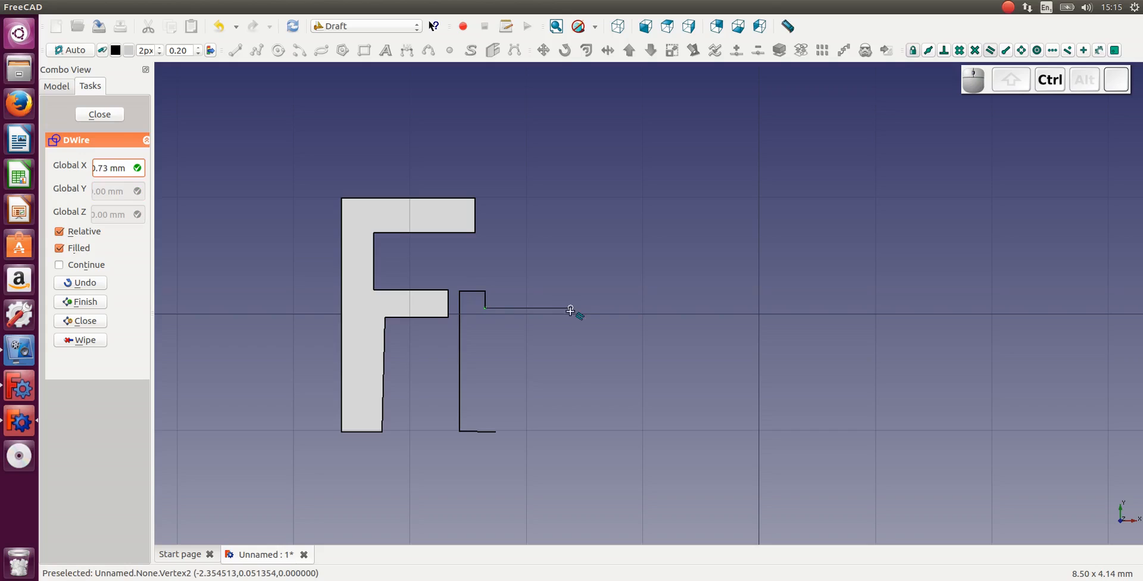
click(570, 322)
key(y)
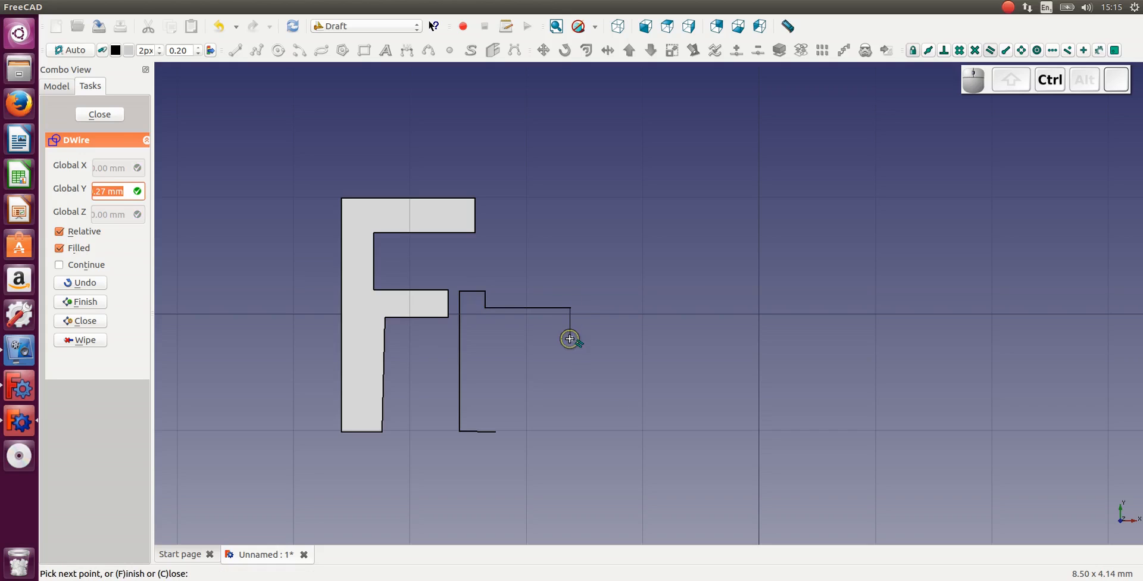
click(493, 339)
key(x)
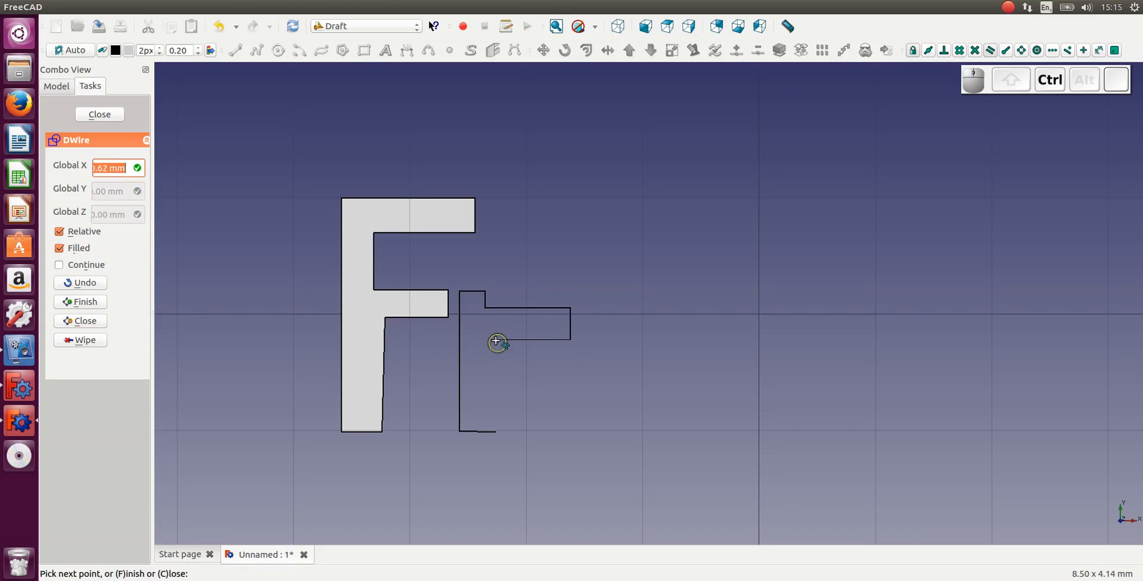
ctrl+click(495, 340)
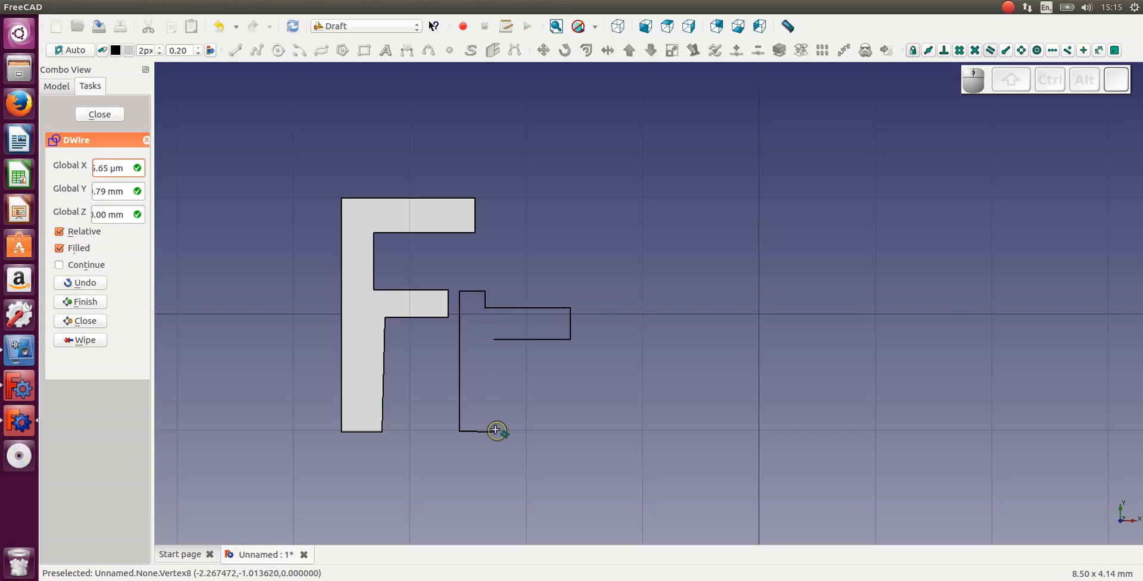
click(496, 433)
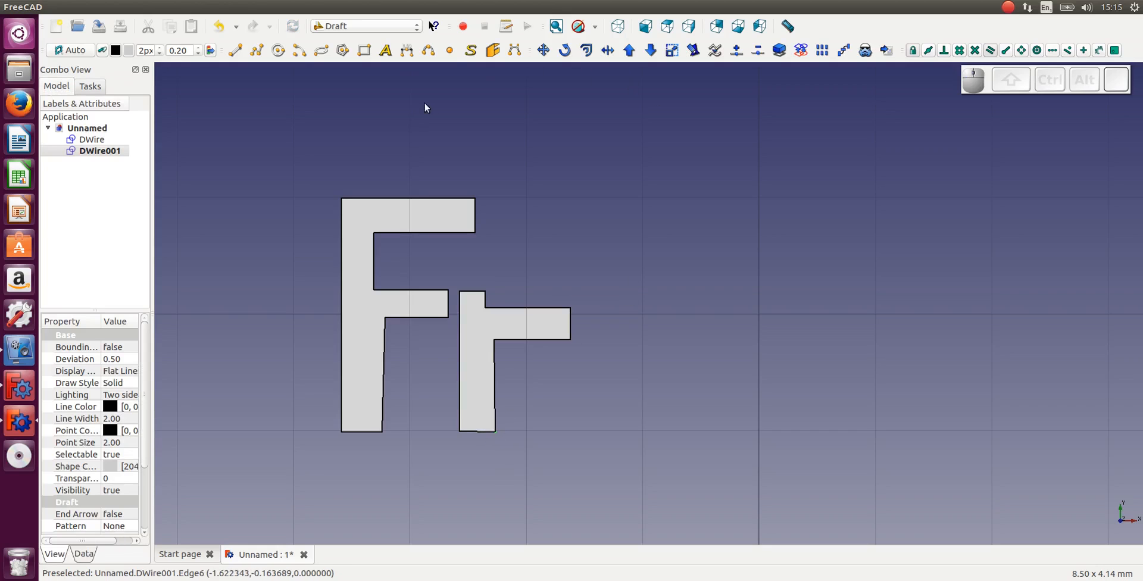
Step: Start a letter e wire beside the r with a crossbar underside about 0.5 mm long, a 0.7 mm outer edge up and a top edge about 0.95 mm long
click(256, 50)
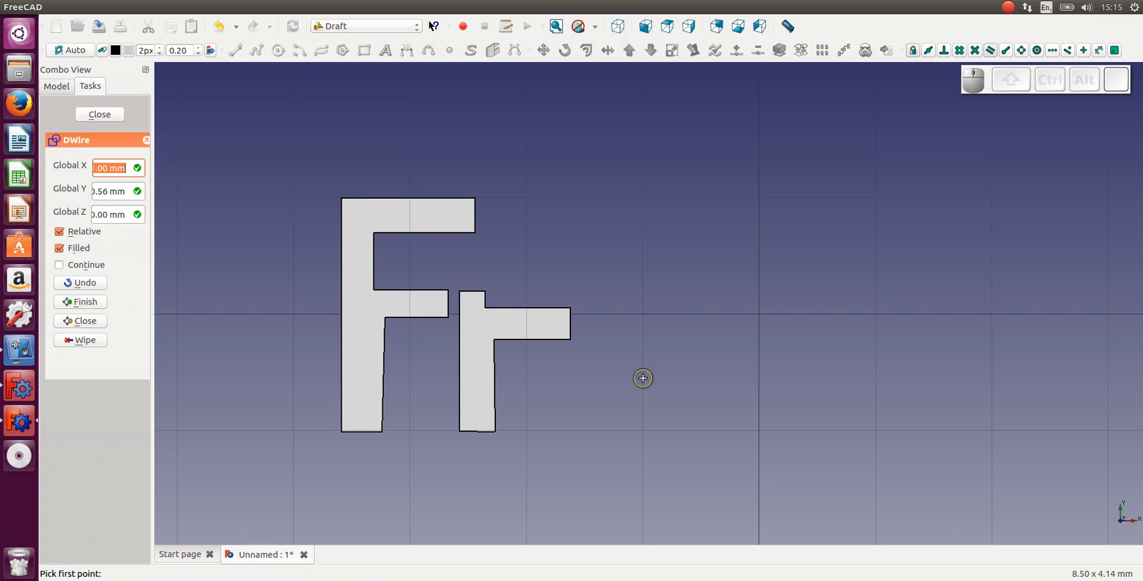
click(652, 378)
key(ctrl)
ctrl+click(710, 379)
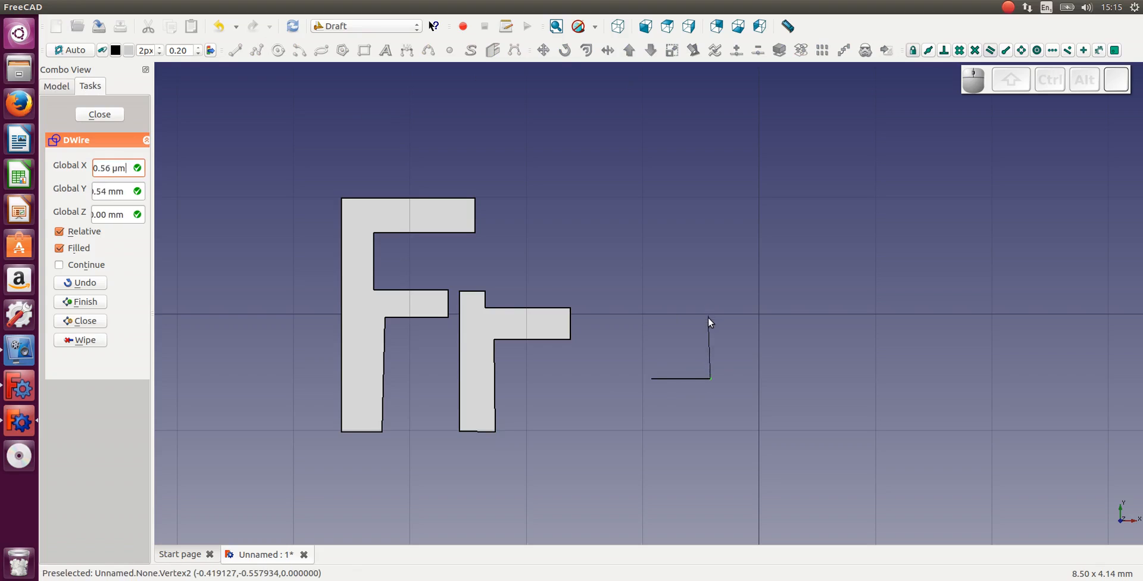
key(y)
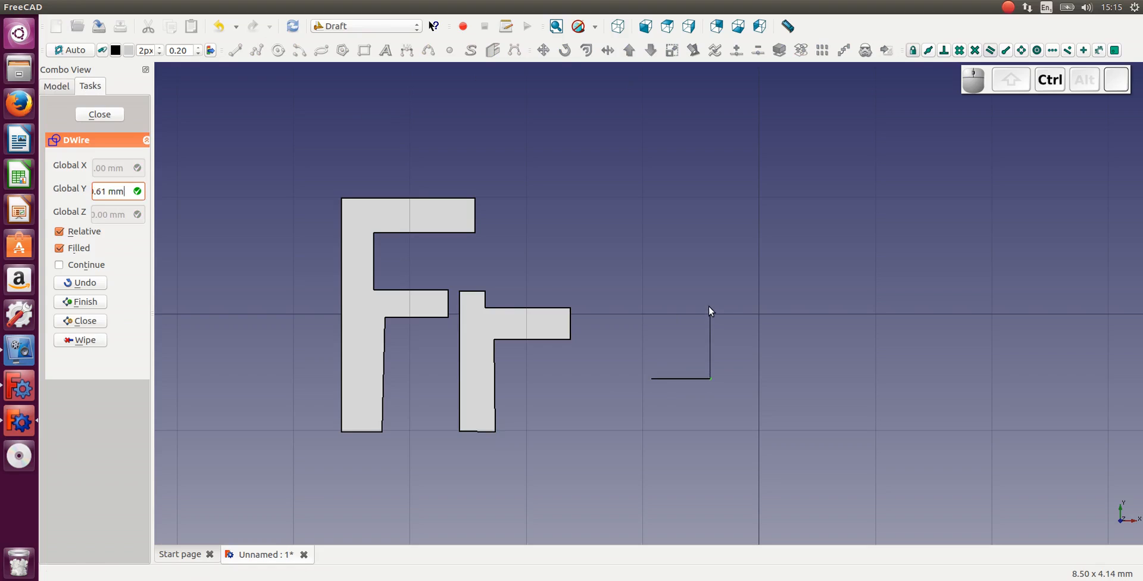
ctrl+click(708, 297)
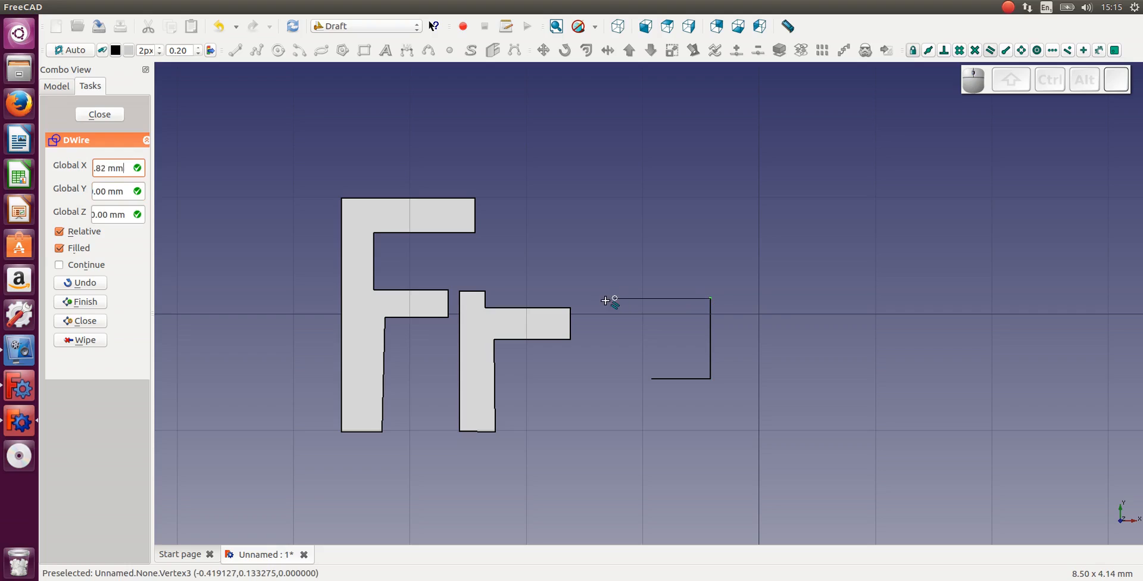
key(ctrl)
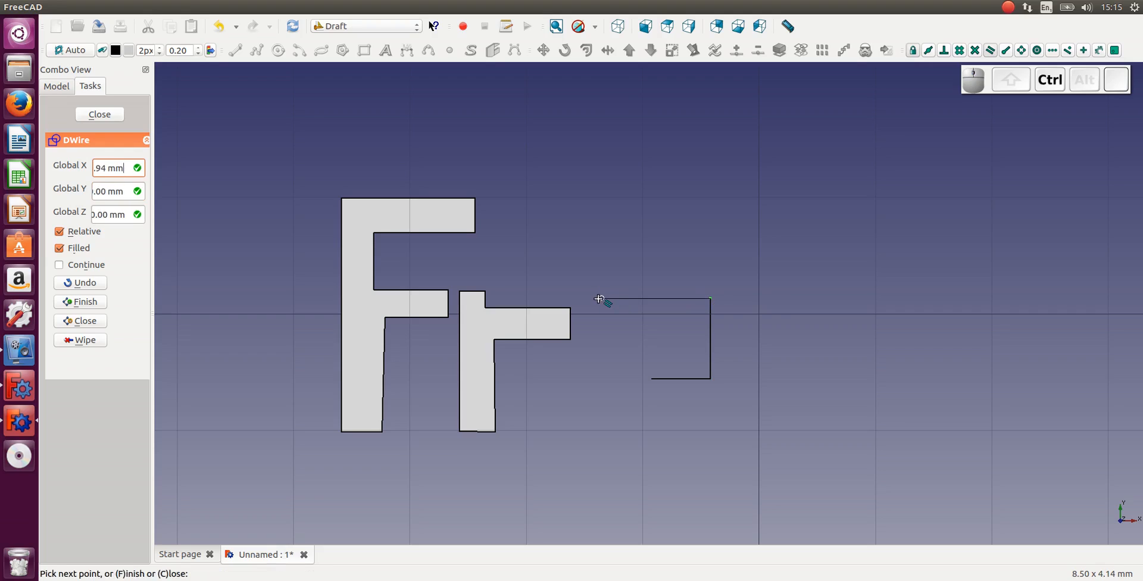
ctrl+click(599, 298)
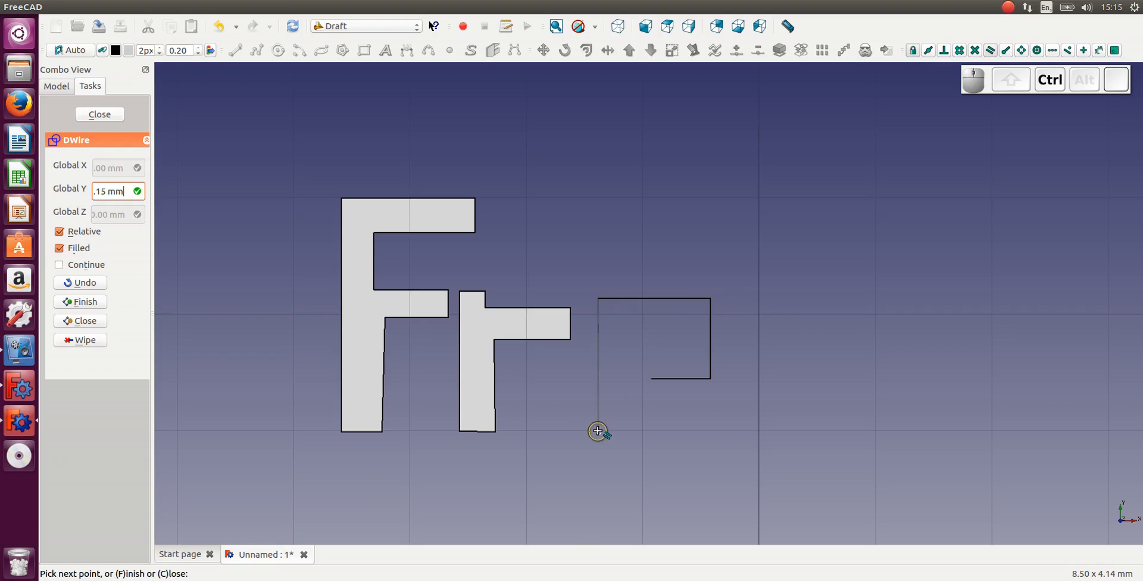
Step: Continue the e outline with a back about 1.15 mm tall and a foot about 1 mm long and 0.22 mm thick, with a 0.74 mm inner edge
ctrl+click(599, 430)
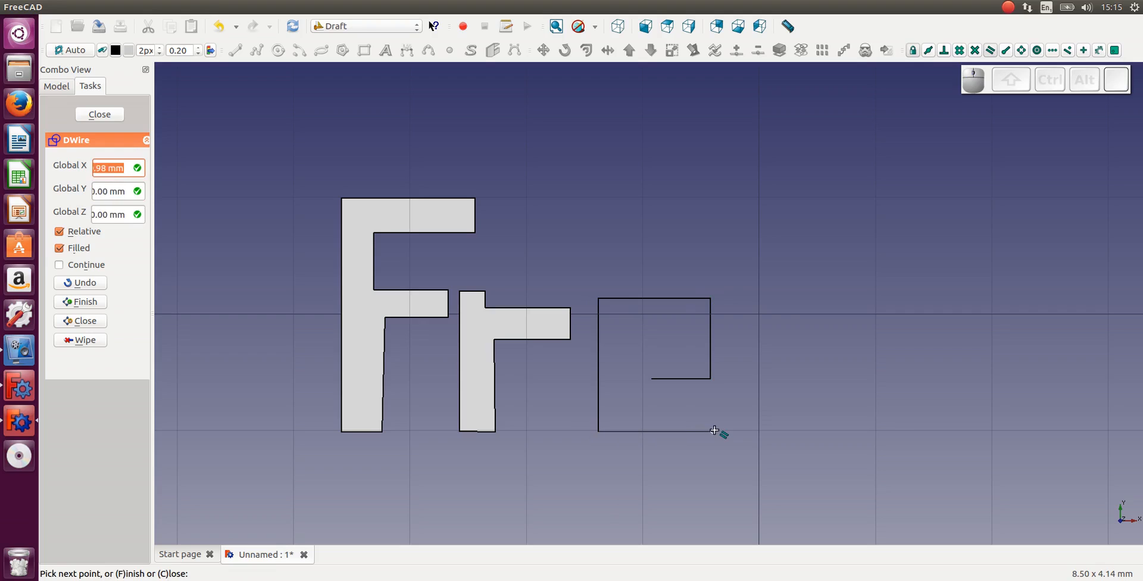
key(ctrl)
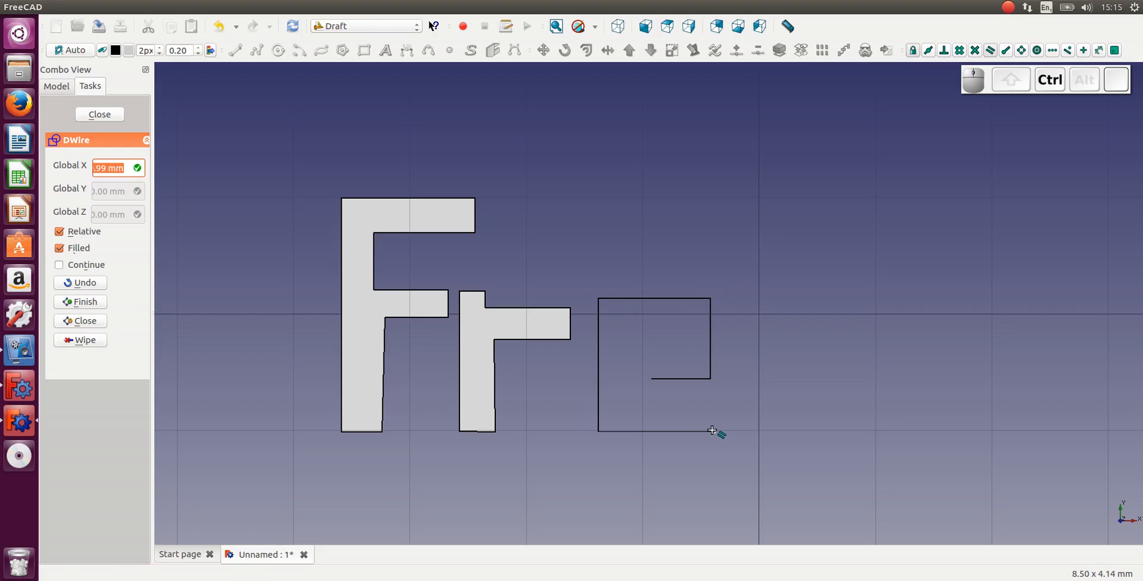
ctrl+click(711, 429)
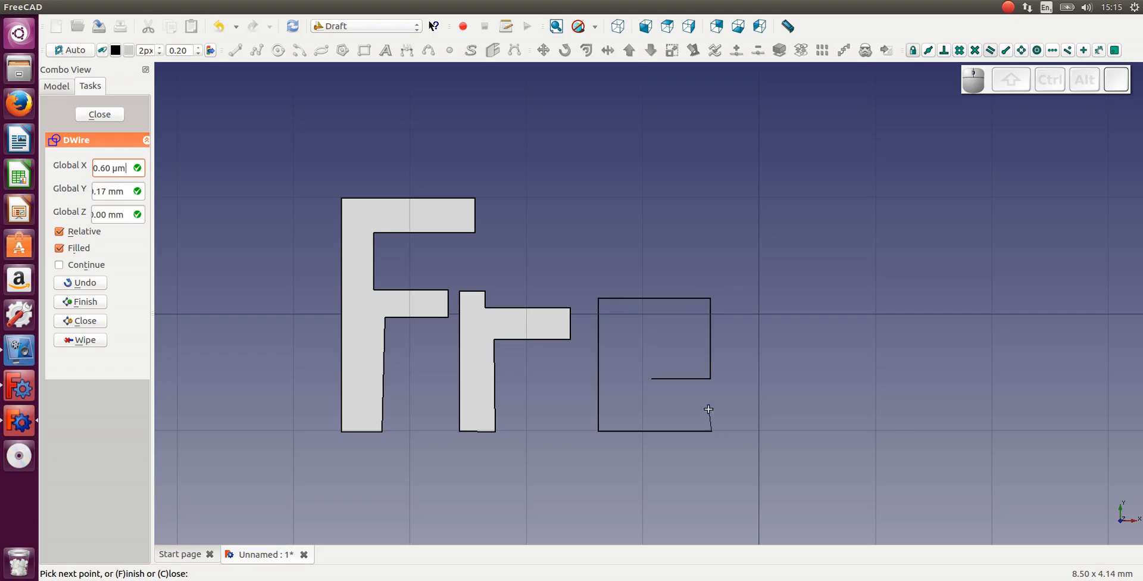
key(ctrl)
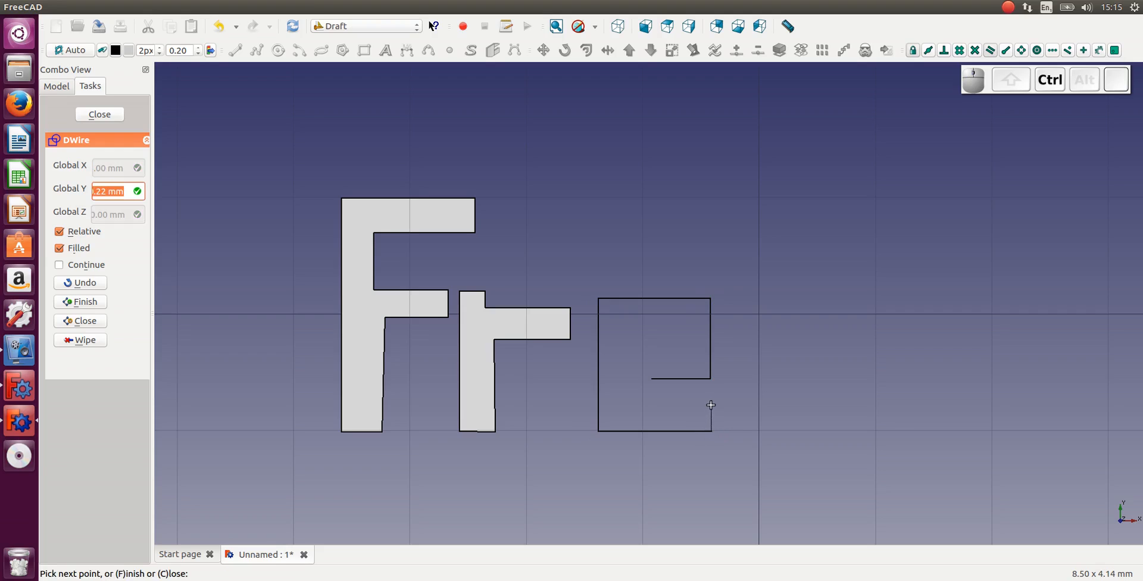
ctrl+click(710, 406)
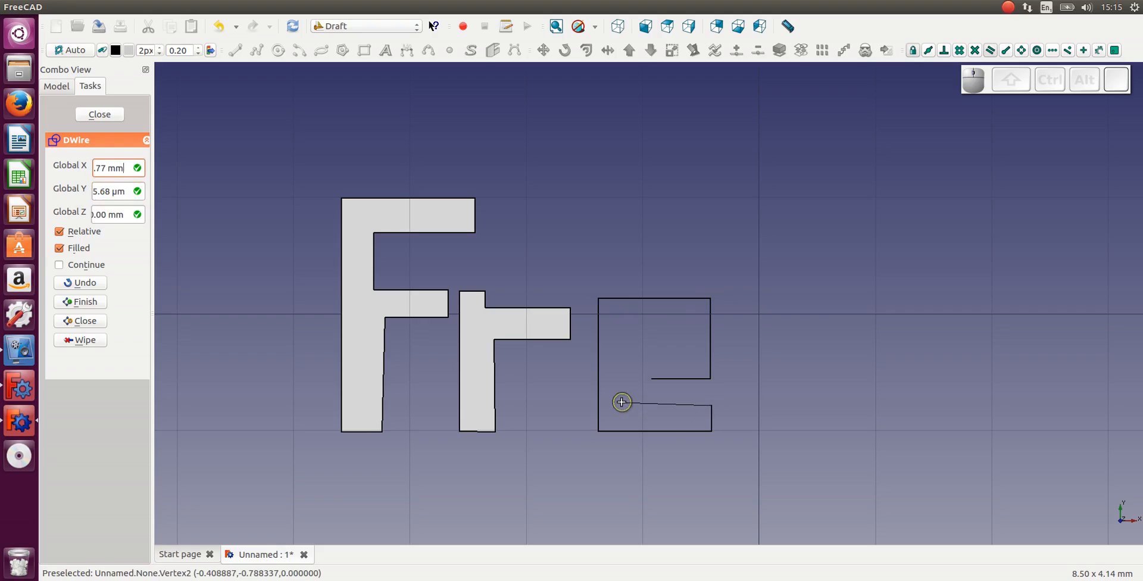
key(ctrl)
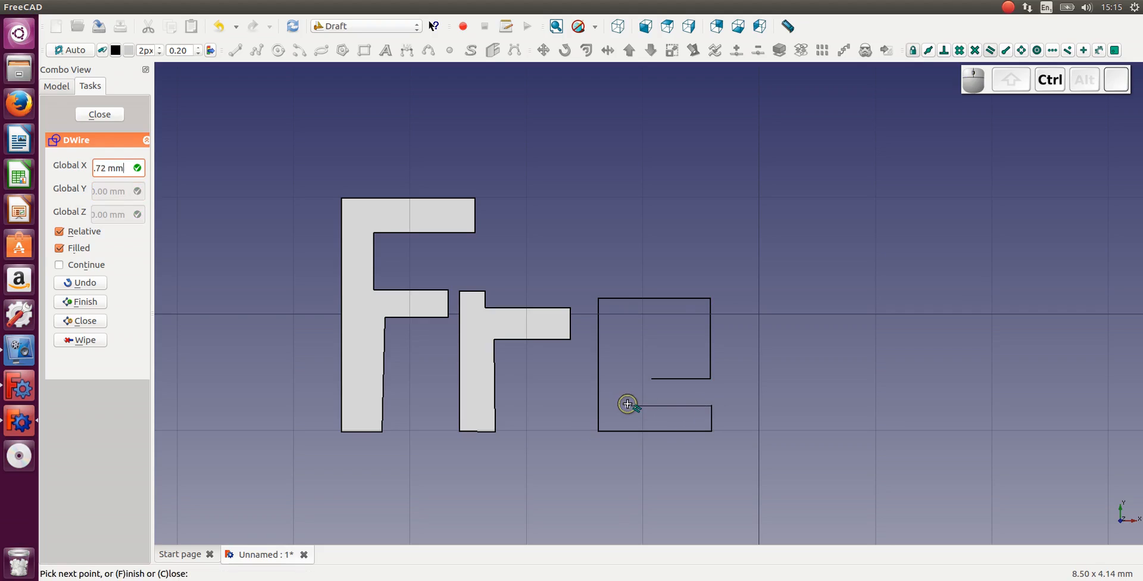
ctrl+click(625, 405)
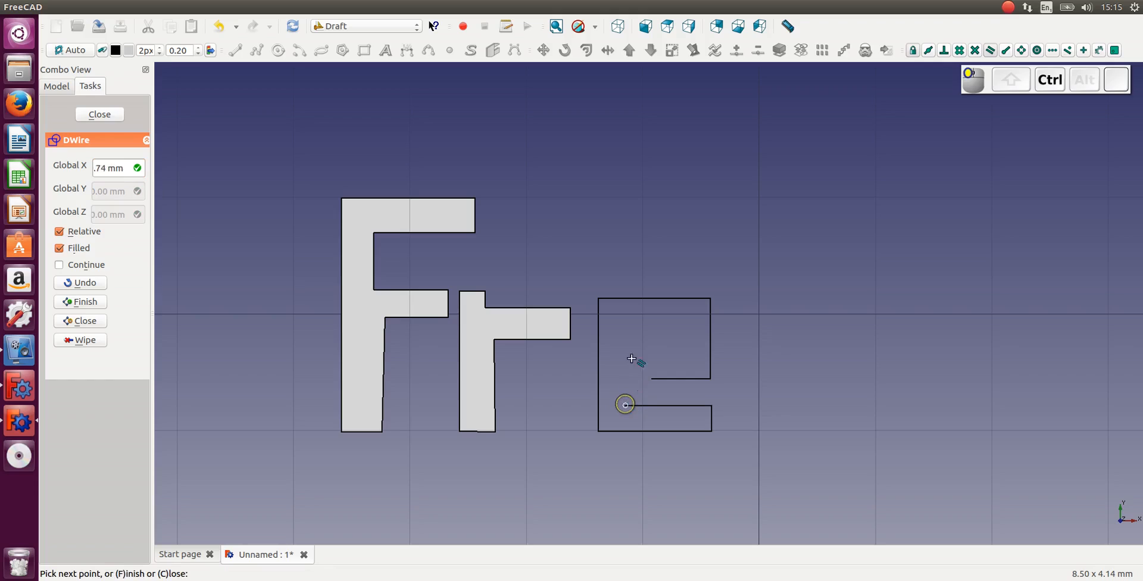
Step: Complete the e with inner edges about 0.67 mm up, 0.6 mm across and 0.24 mm down, add the crossbar's upper edge, and close the wire
ctrl+click(623, 328)
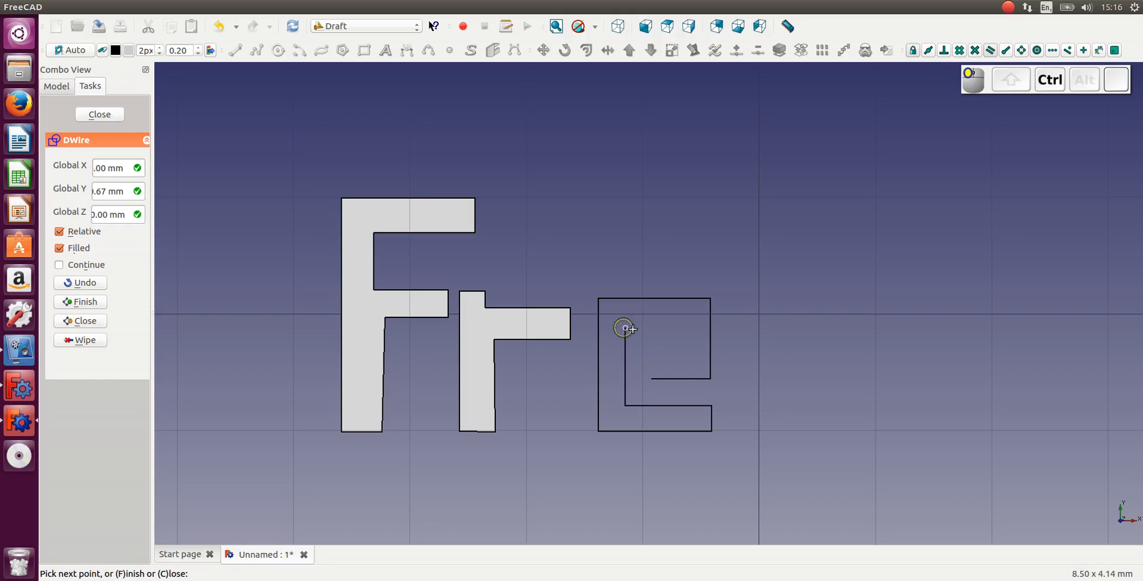
key(x)
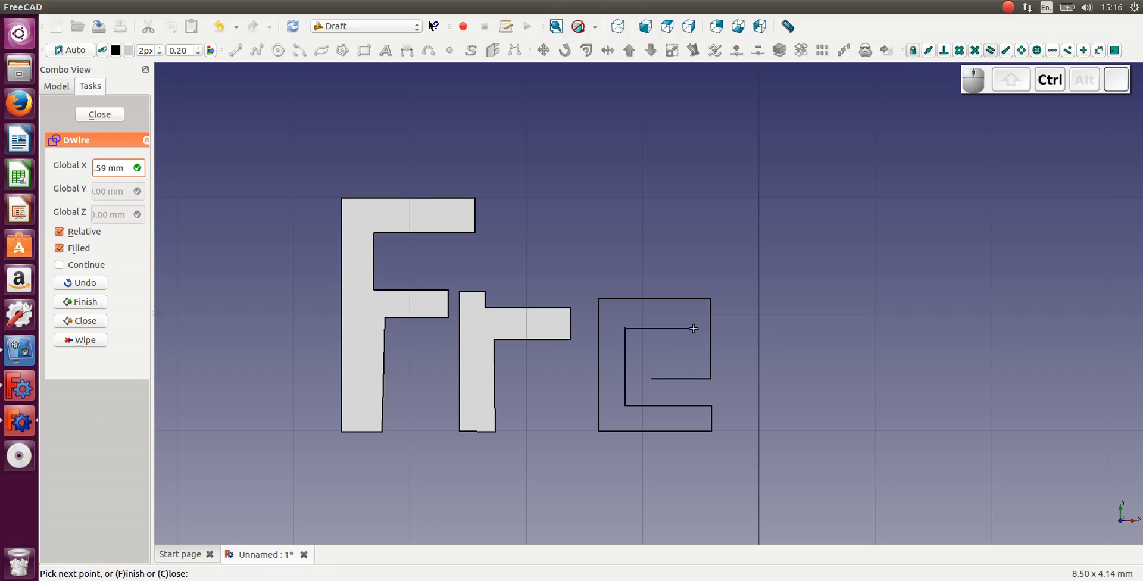
ctrl+click(692, 328)
key(y)
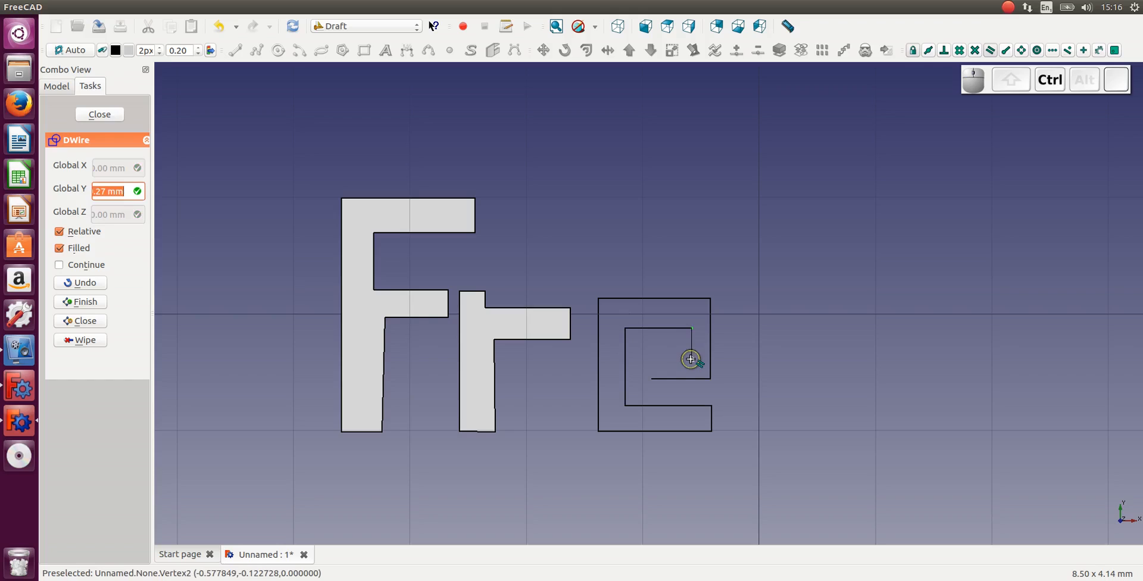
ctrl+click(691, 356)
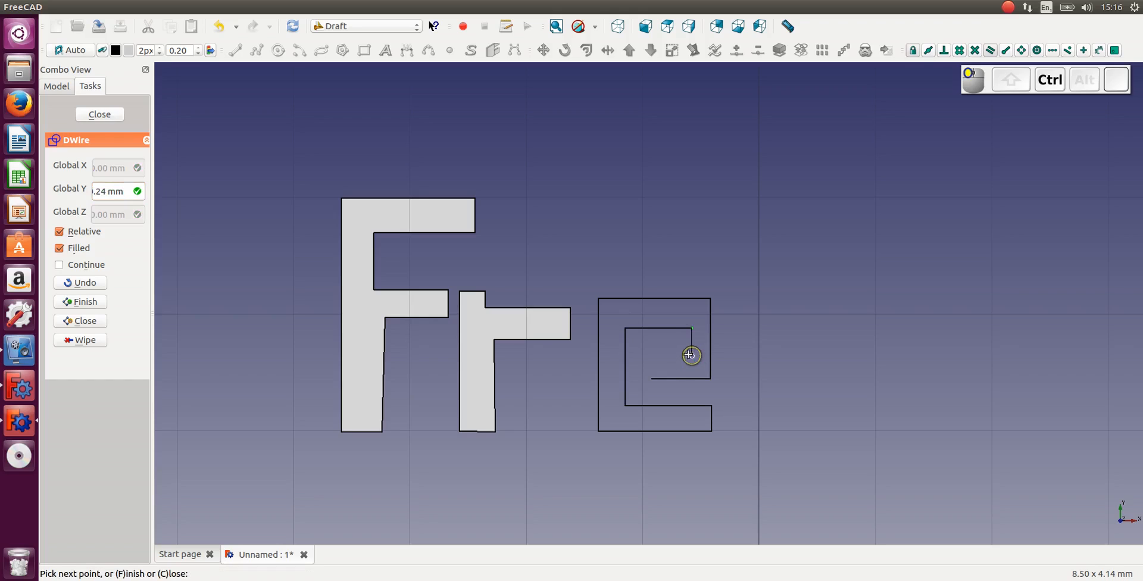
ctrl+click(650, 356)
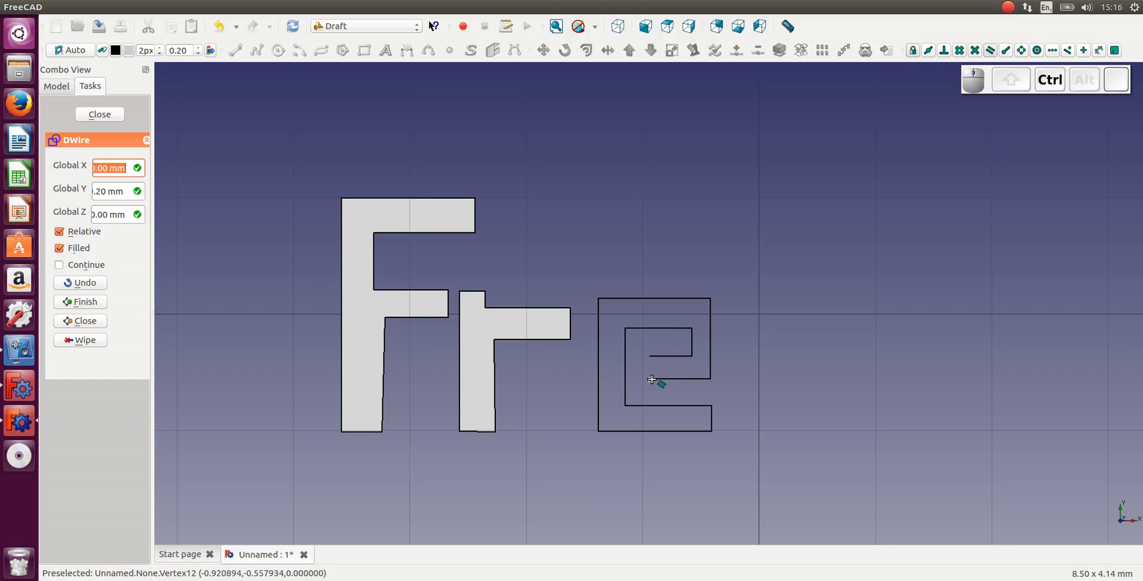
click(651, 379)
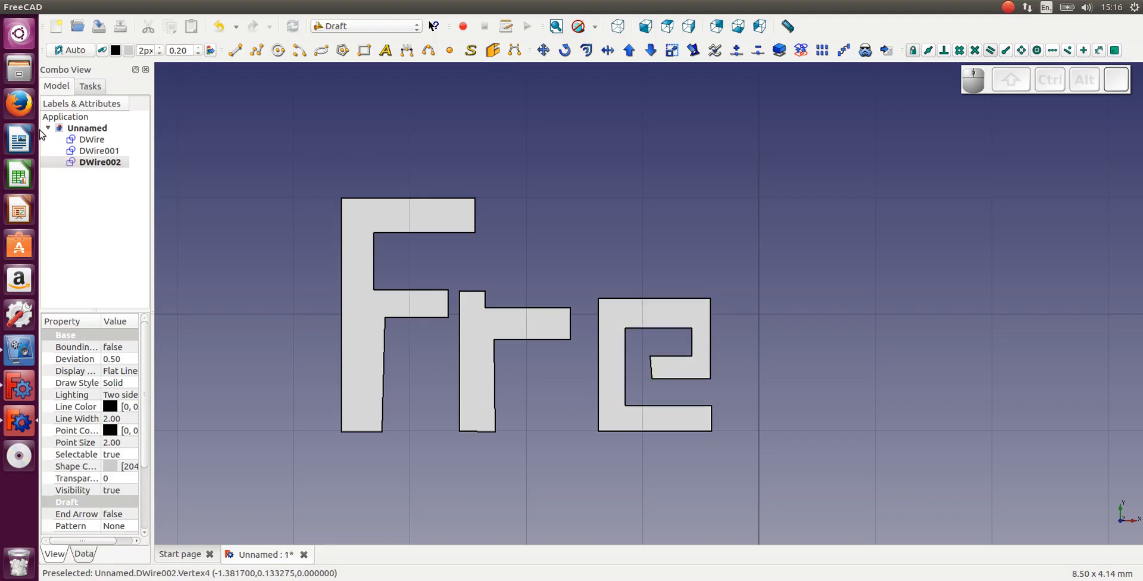
Step: Clone the letter e wire and select the resulting copy
click(103, 162)
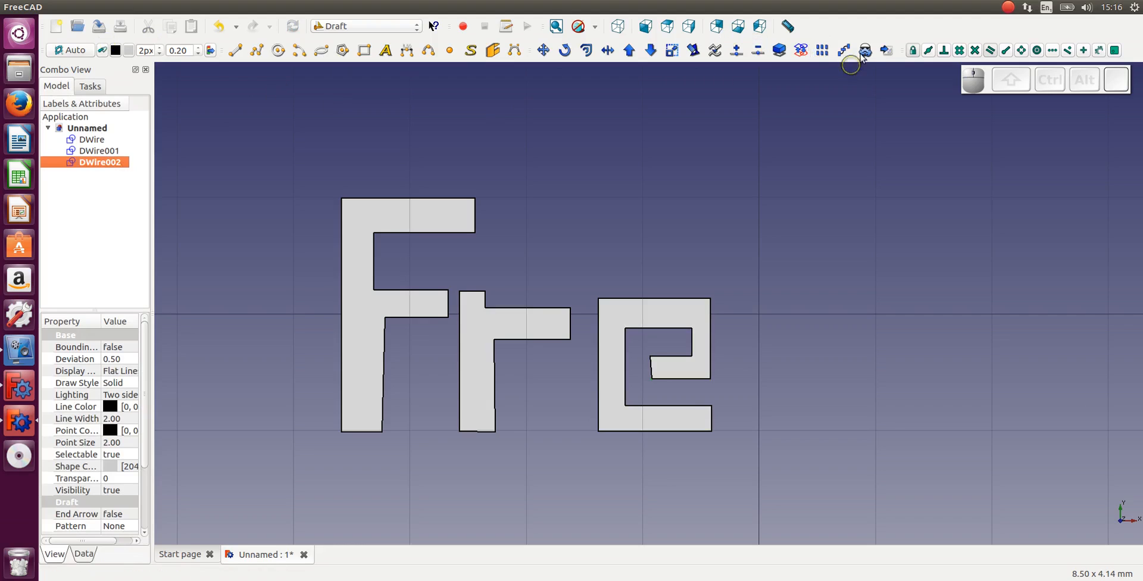
click(864, 50)
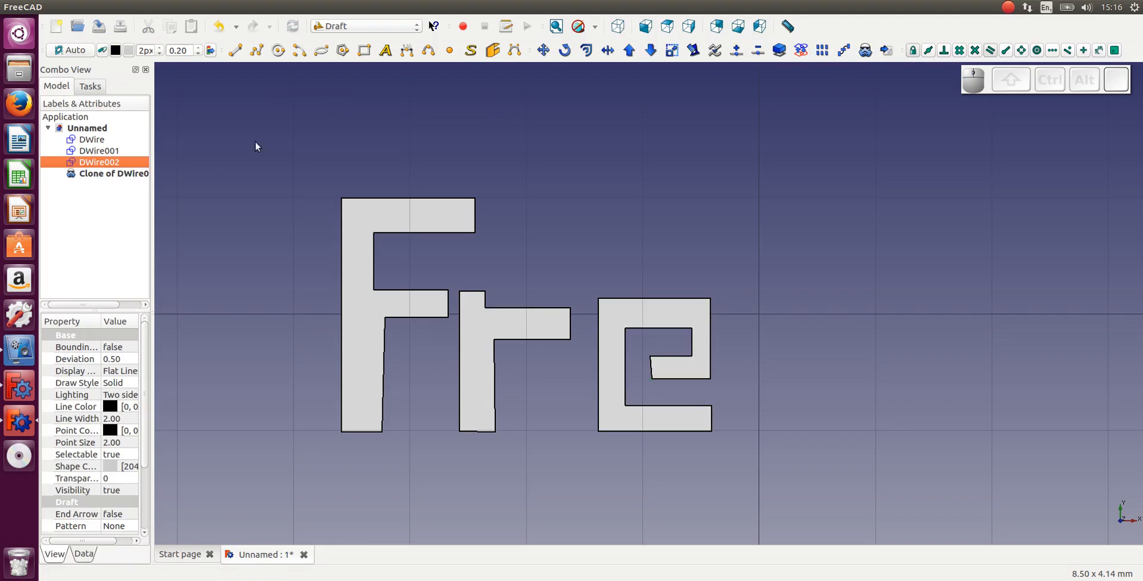
click(110, 173)
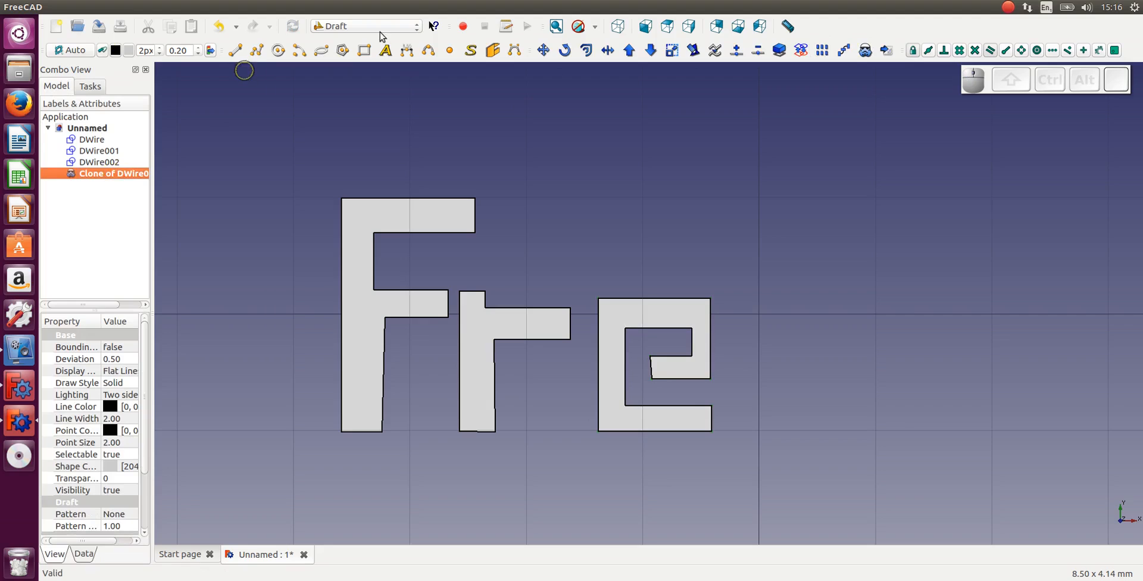
Step: Move the cloned e about 1.23 mm horizontally to the right of the original e, constrained to the X axis
click(543, 50)
click(565, 192)
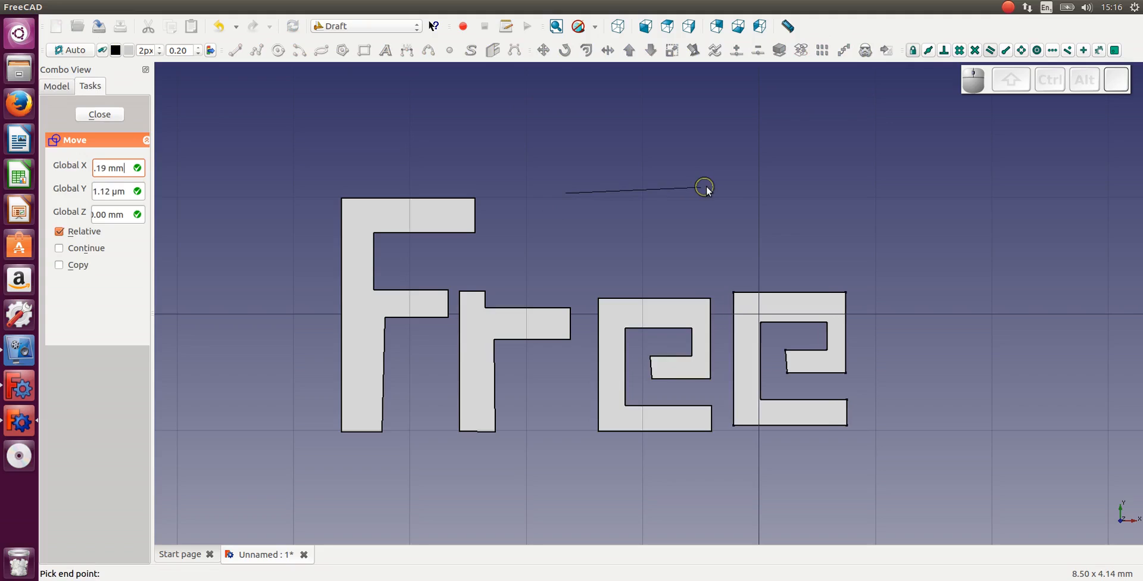
key(ctrl)
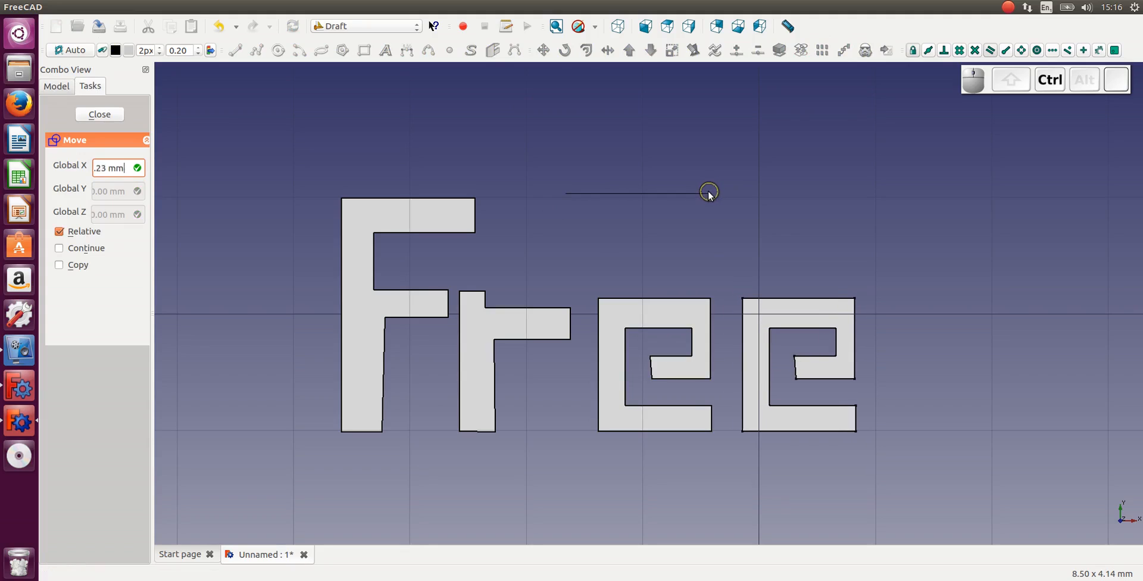
ctrl+click(708, 192)
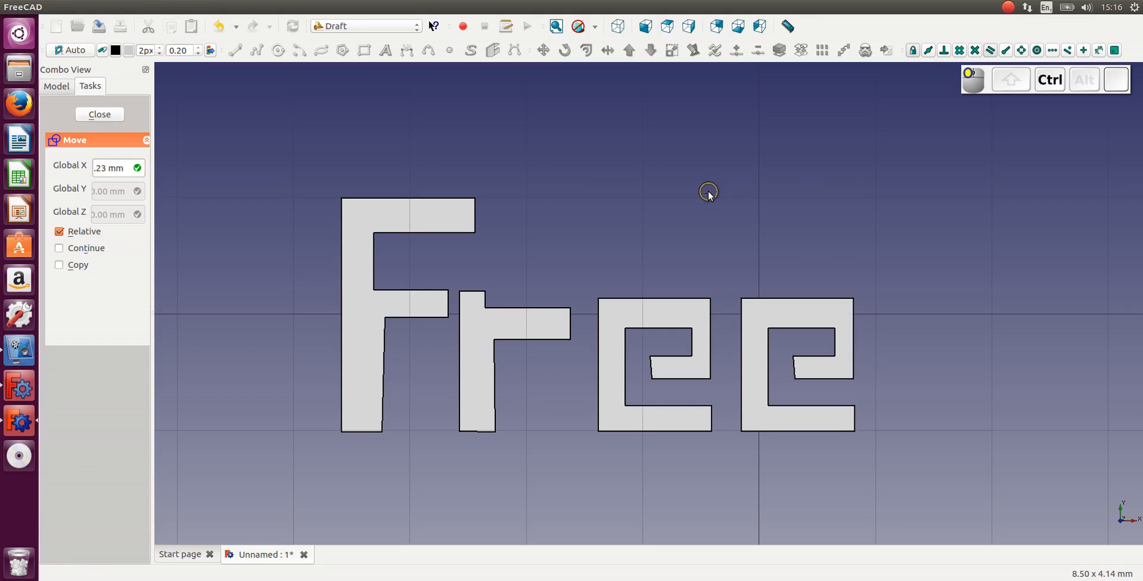
Step: Start a letter C wire beside the second e with an upper tip about 0.27 mm wide and 0.57 mm tall and a top edge about 1.2 mm
shift+middle_drag(832, 277, 626, 253)
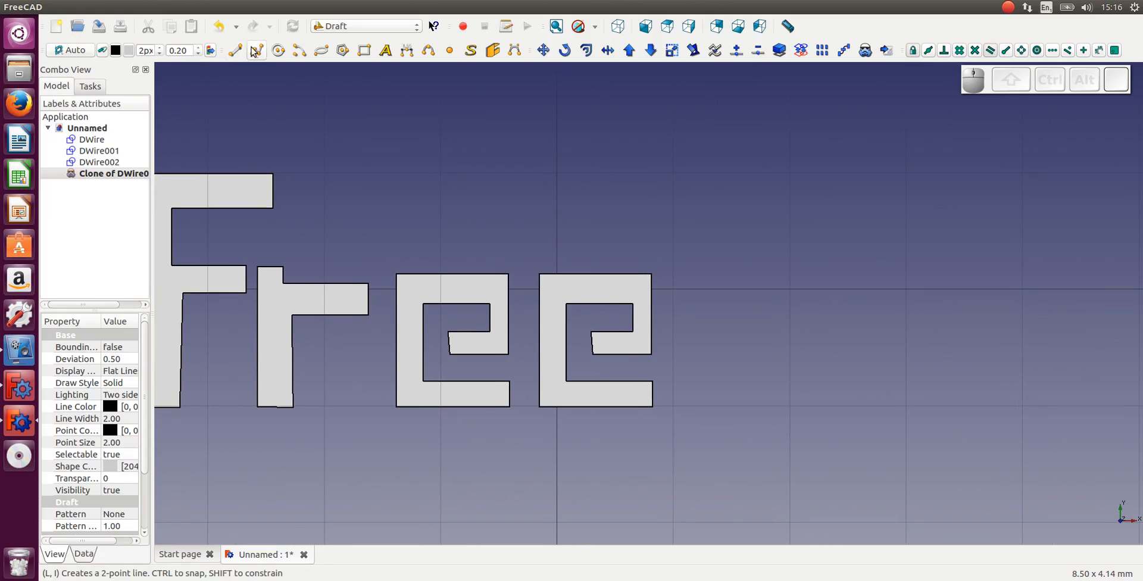
click(278, 50)
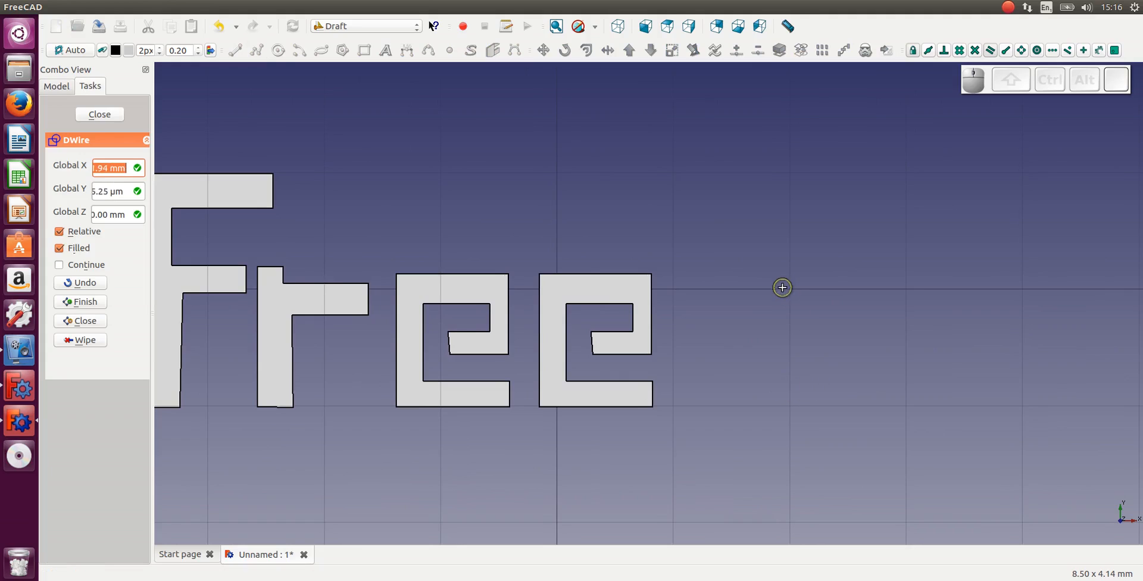
click(796, 239)
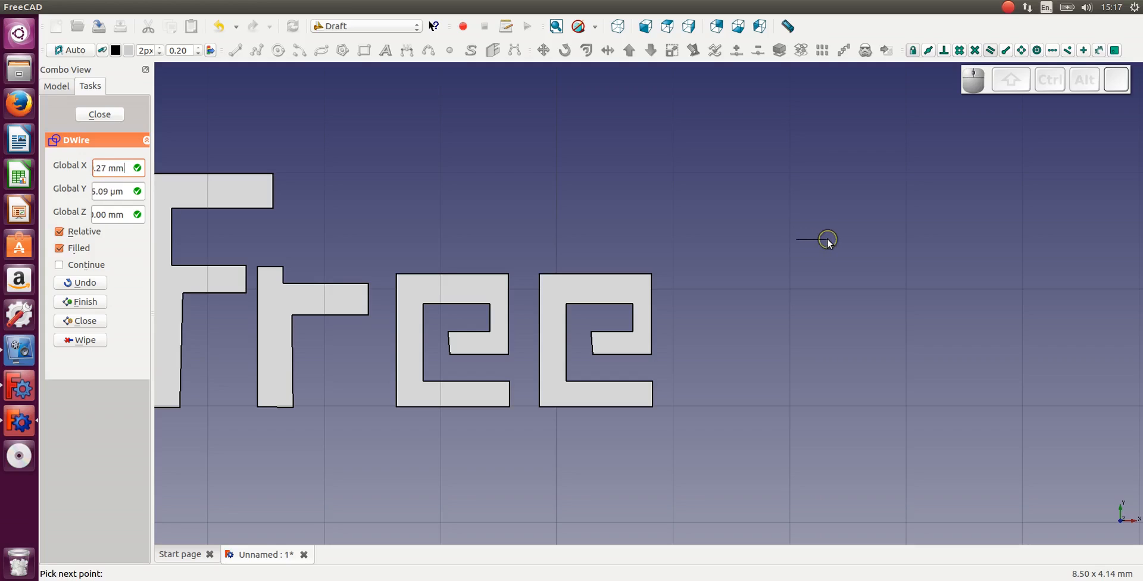
click(828, 239)
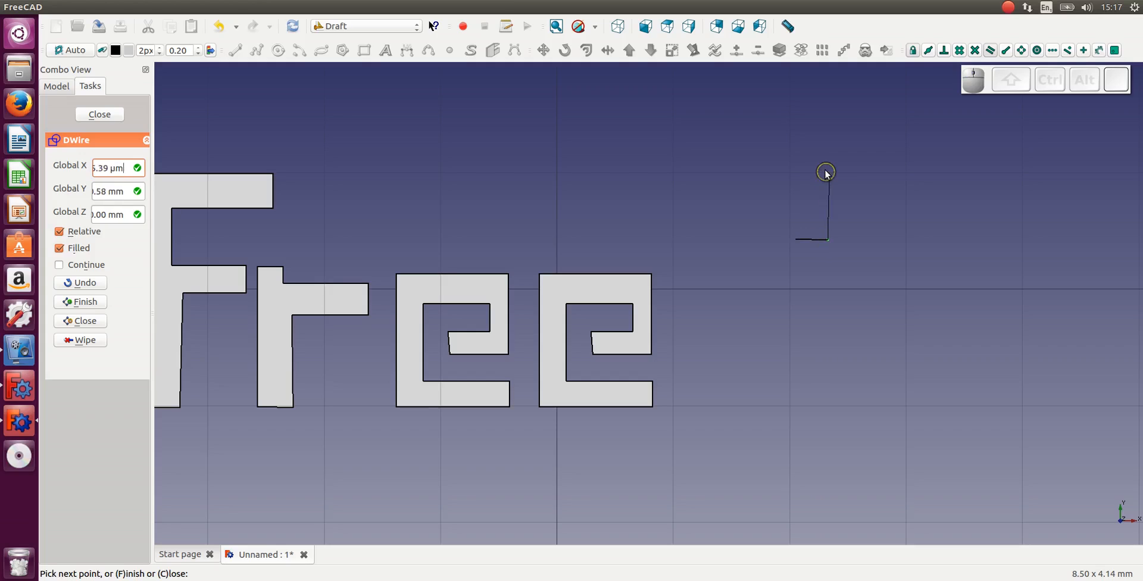
key(y)
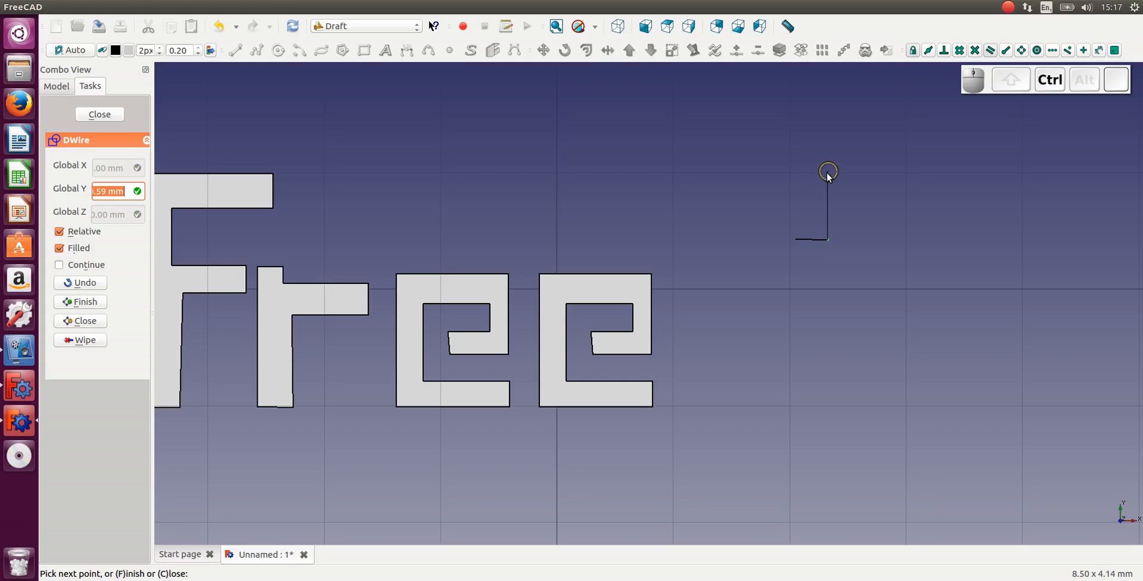
click(825, 174)
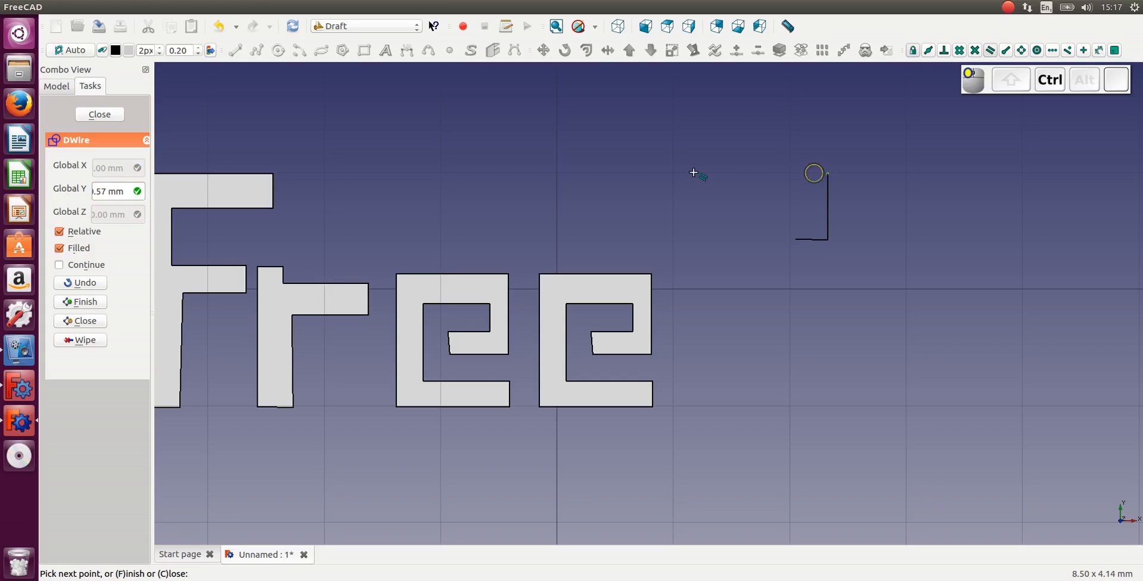
key(x)
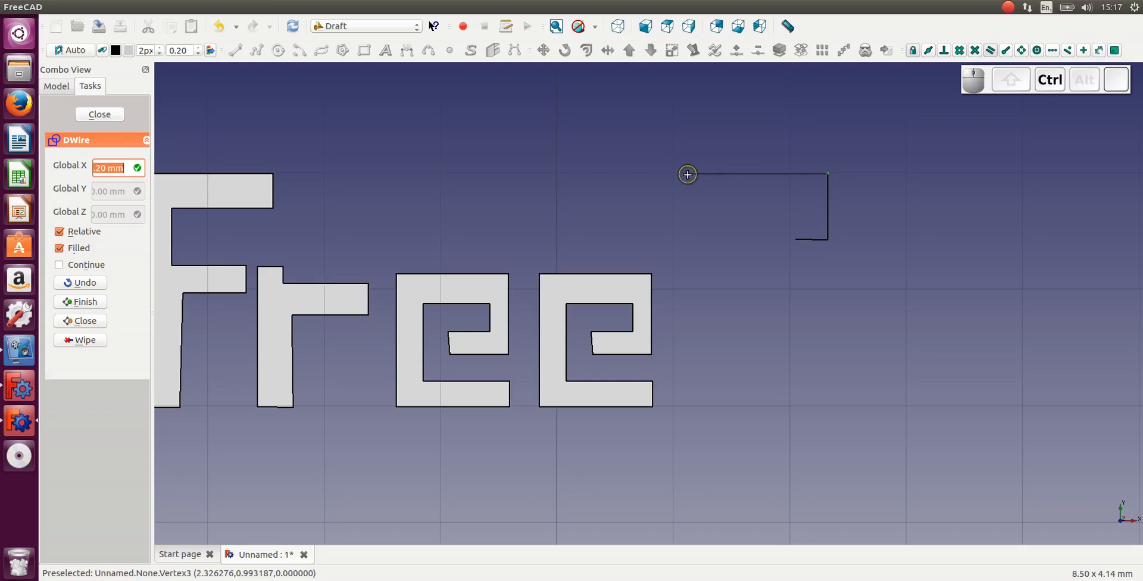
click(688, 174)
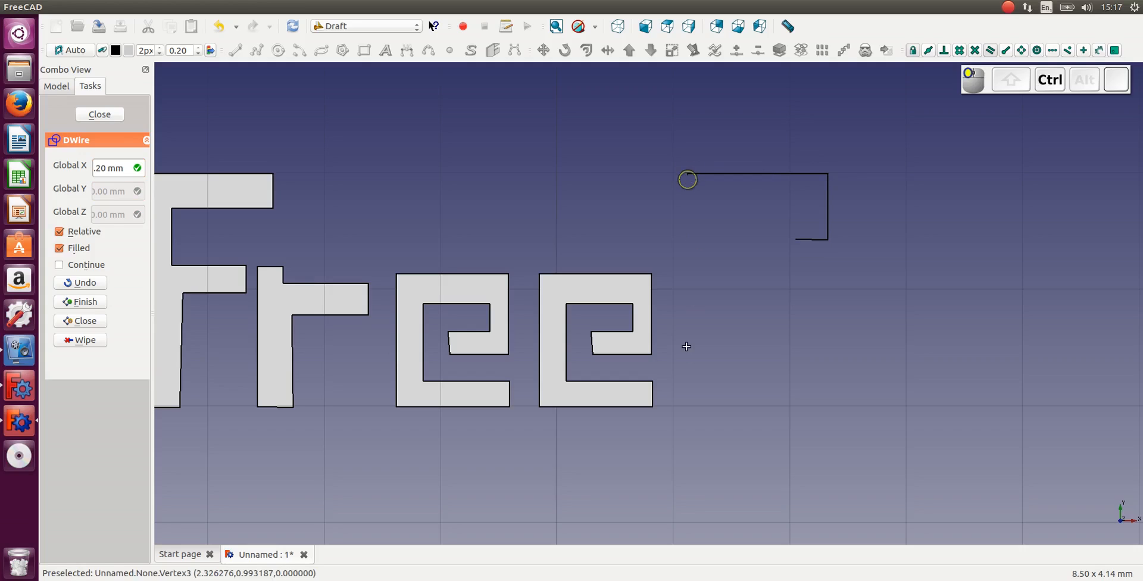
Step: Continue the C with a back about 2 mm tall, a bottom edge about 1.25 mm long, and a lower tip about 0.56 mm tall and 0.31 mm wide
key(y)
ctrl+click(688, 408)
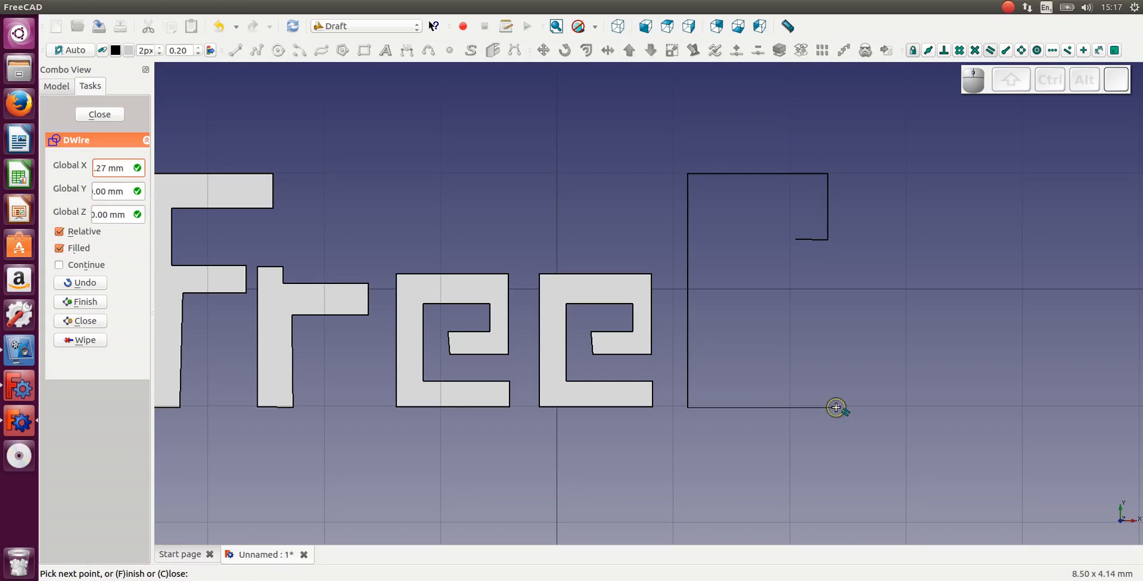
key(x)
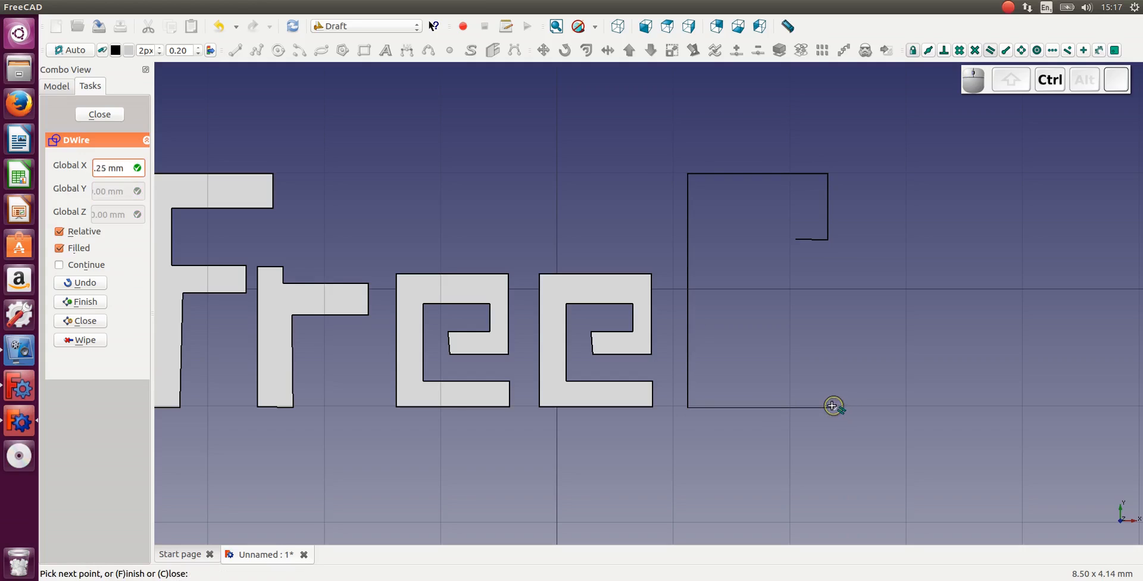
ctrl+click(833, 382)
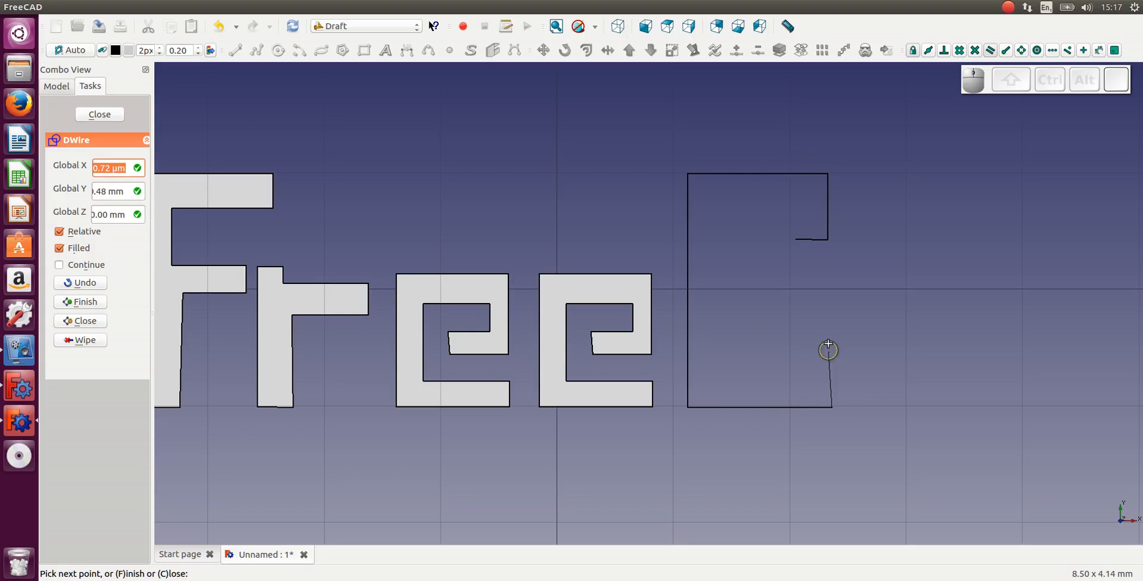
key(y)
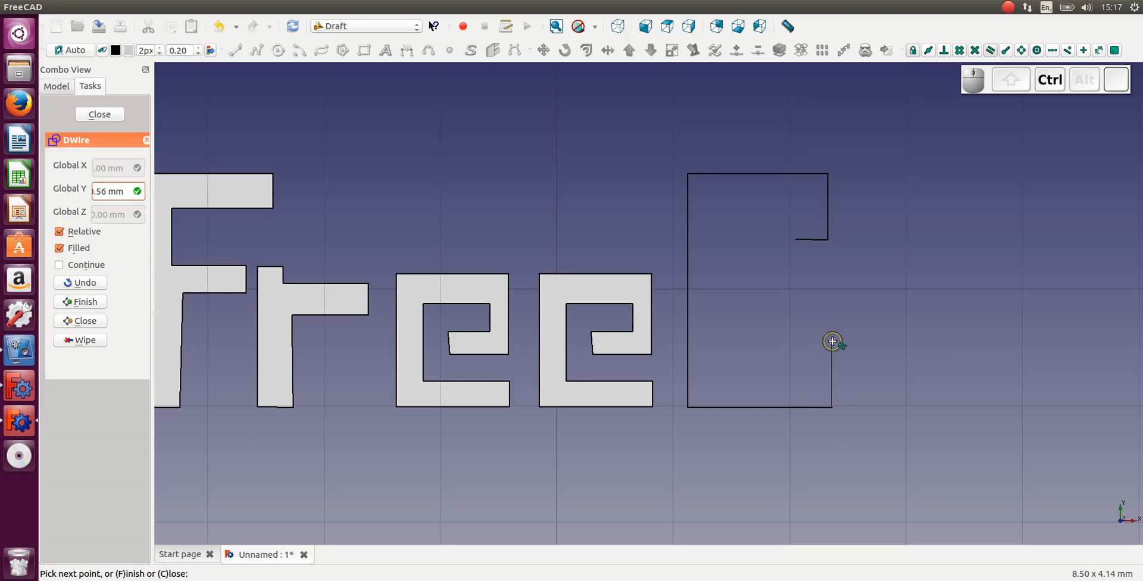
ctrl+click(797, 340)
key(x)
ctrl+click(796, 341)
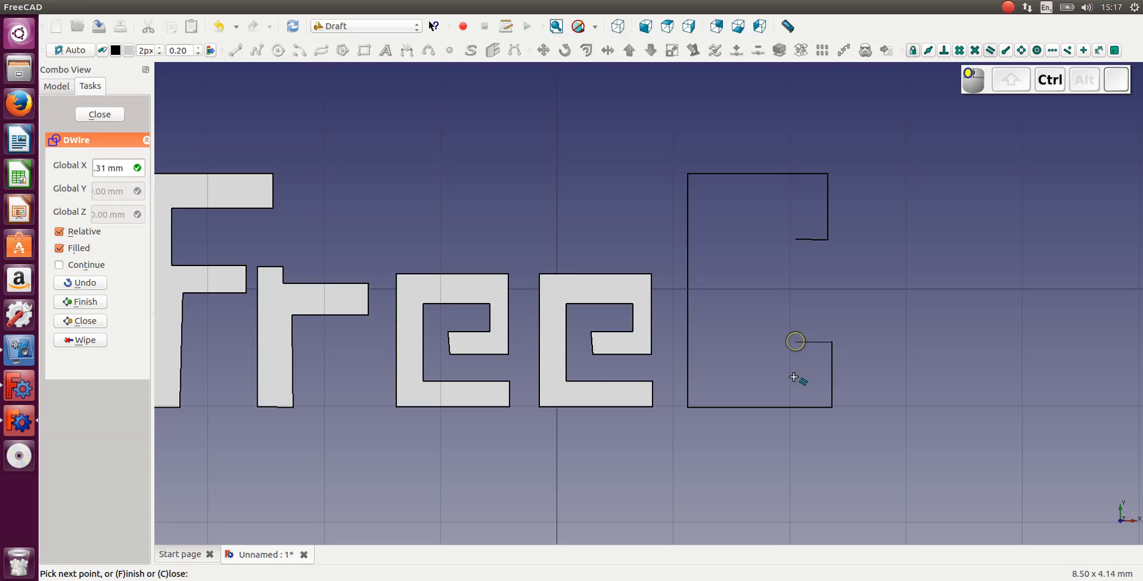
Step: Complete the C with inner edges about 0.33 mm down, 0.64 mm across, 1.6 mm up and 0.65 mm across, and close the wire
key(y)
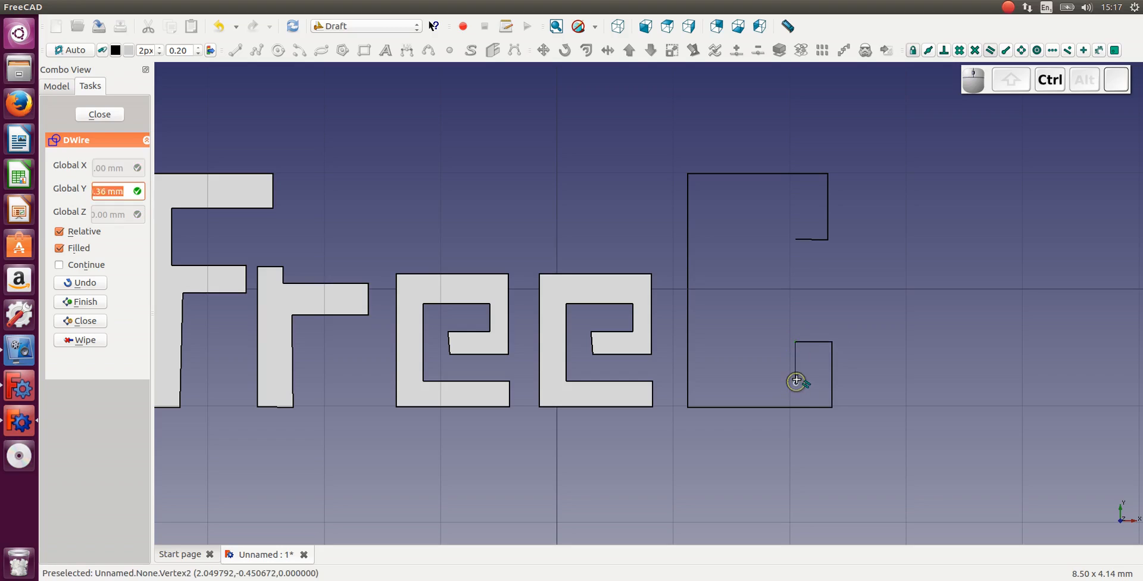
ctrl+click(797, 379)
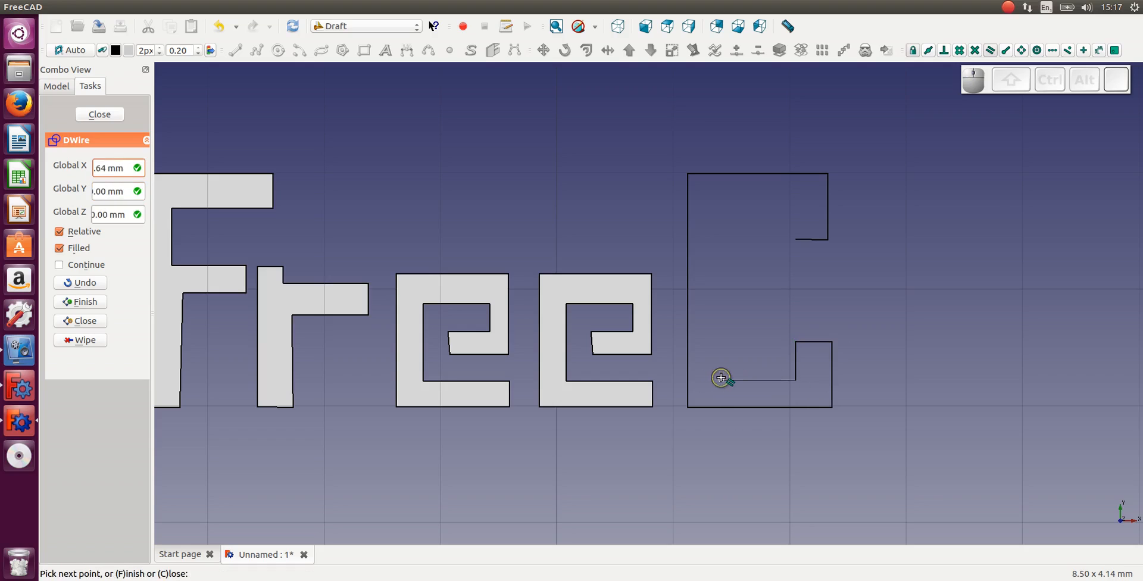
ctrl+click(721, 378)
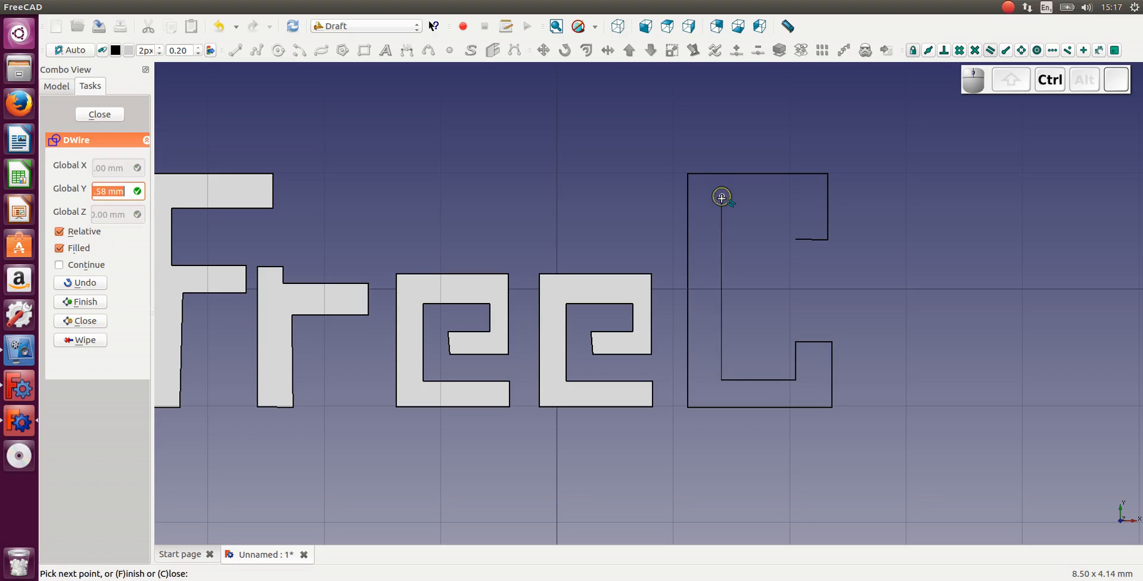
ctrl+click(742, 199)
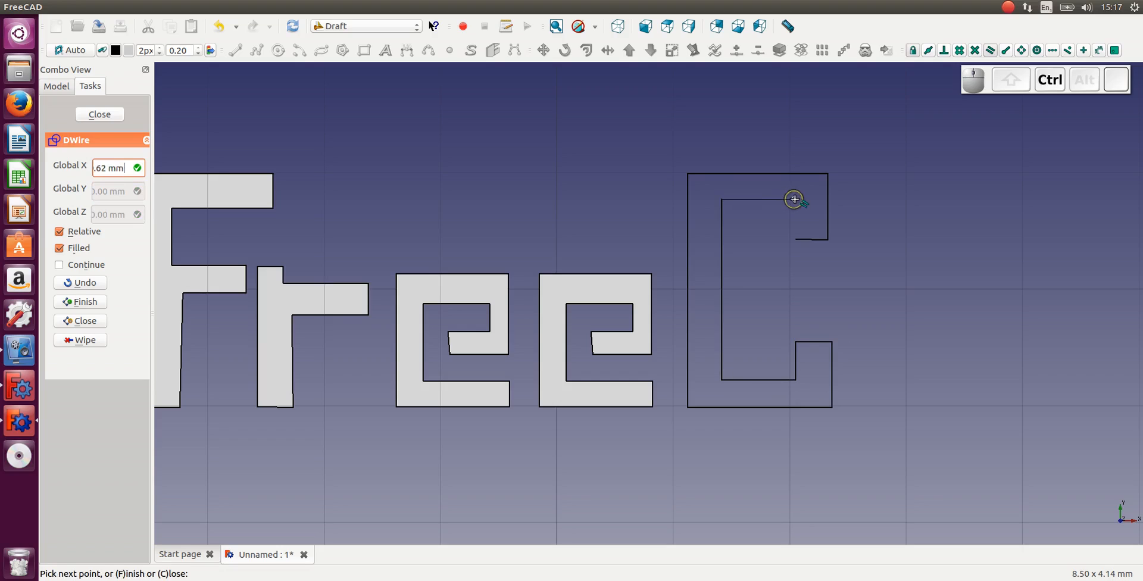
ctrl+click(797, 199)
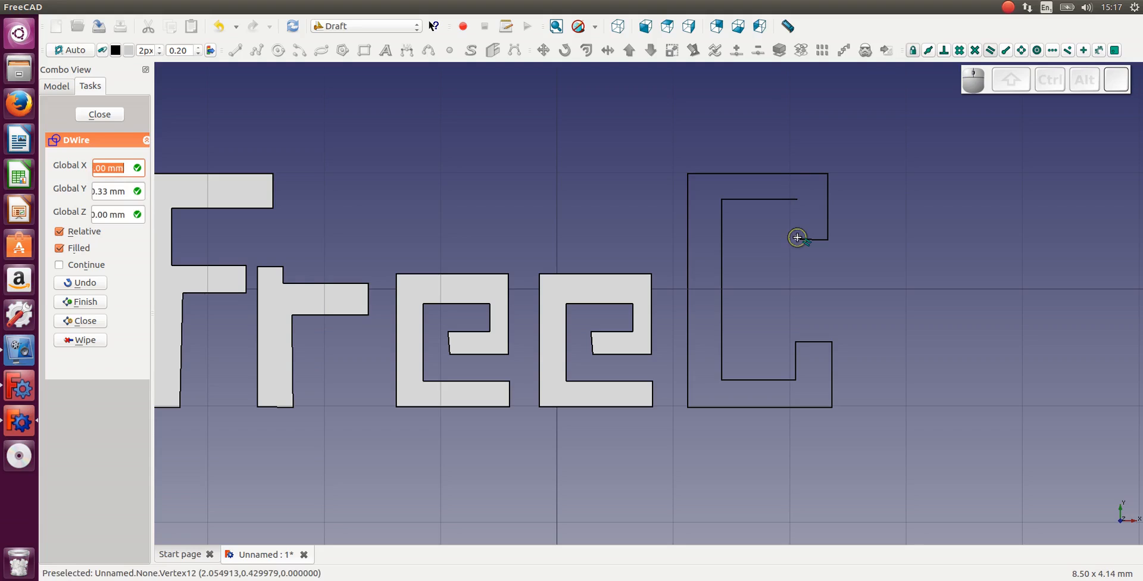
click(797, 238)
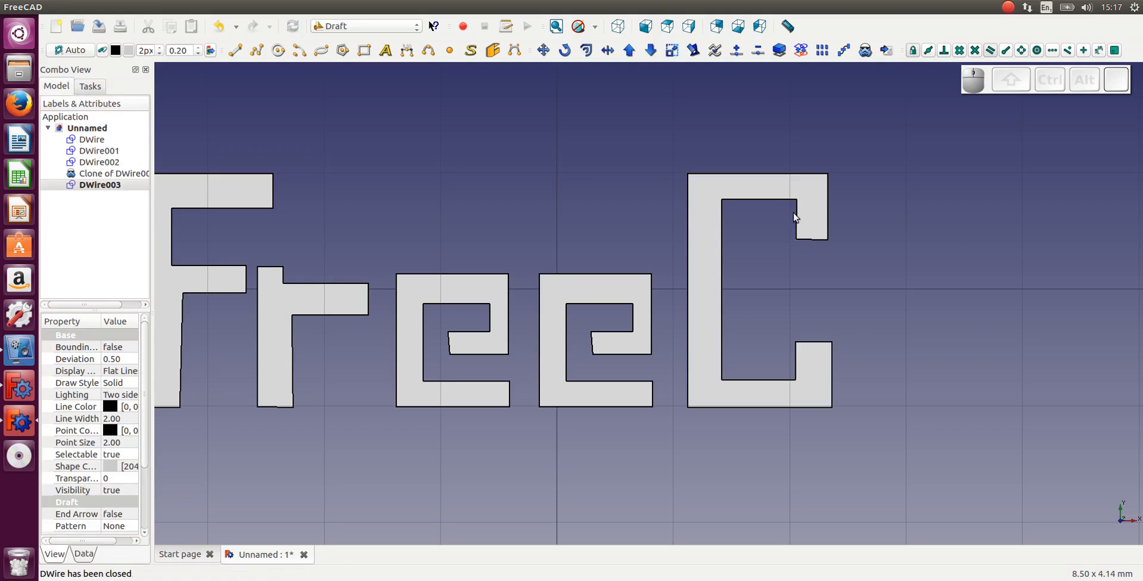
Step: Start a letter A wire beside the C with a left foot about 0.37 mm wide, a slanted side about 2 mm tall and a 0.8 mm top edge
key(w)
key(i)
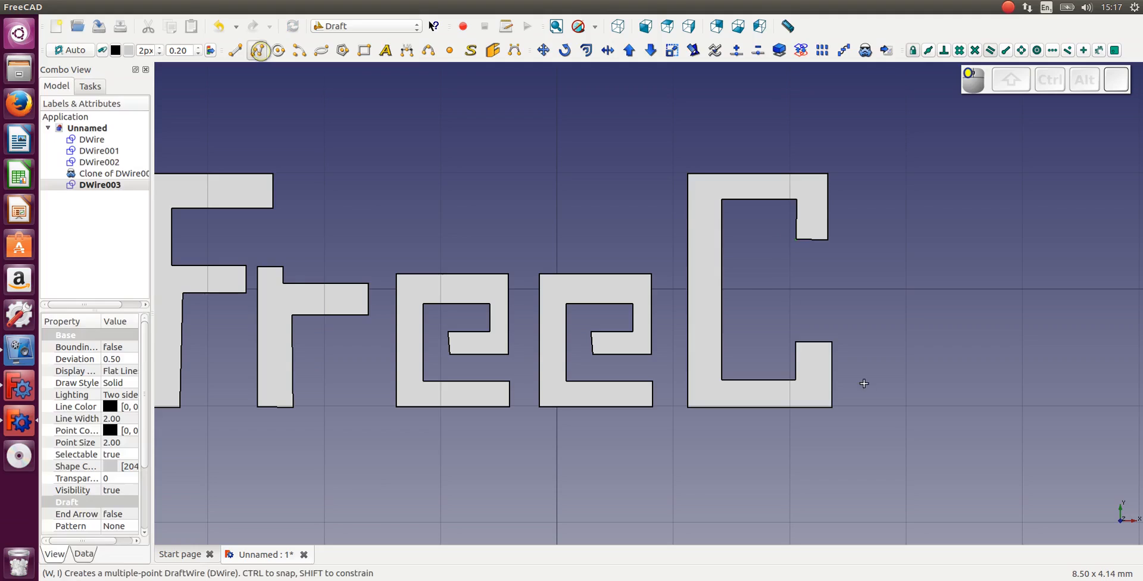
click(917, 409)
key(ctrl)
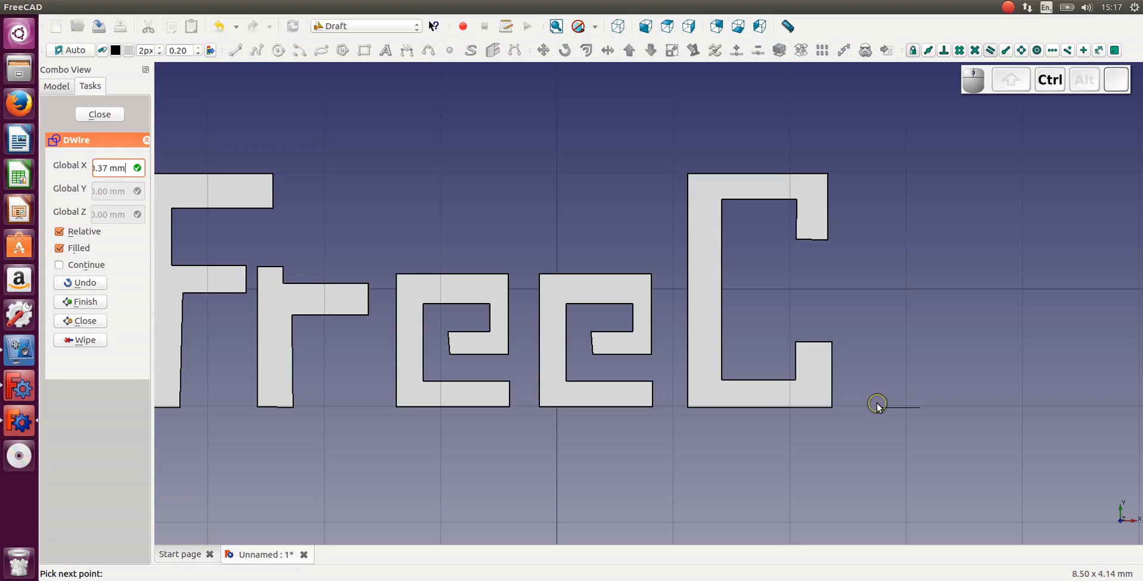
click(877, 407)
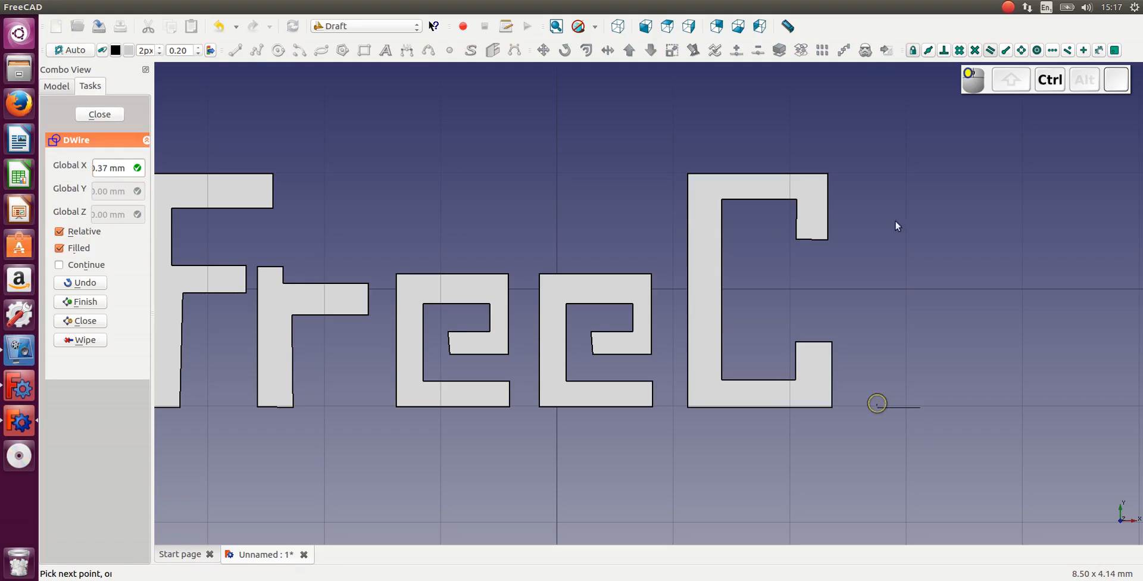
click(891, 173)
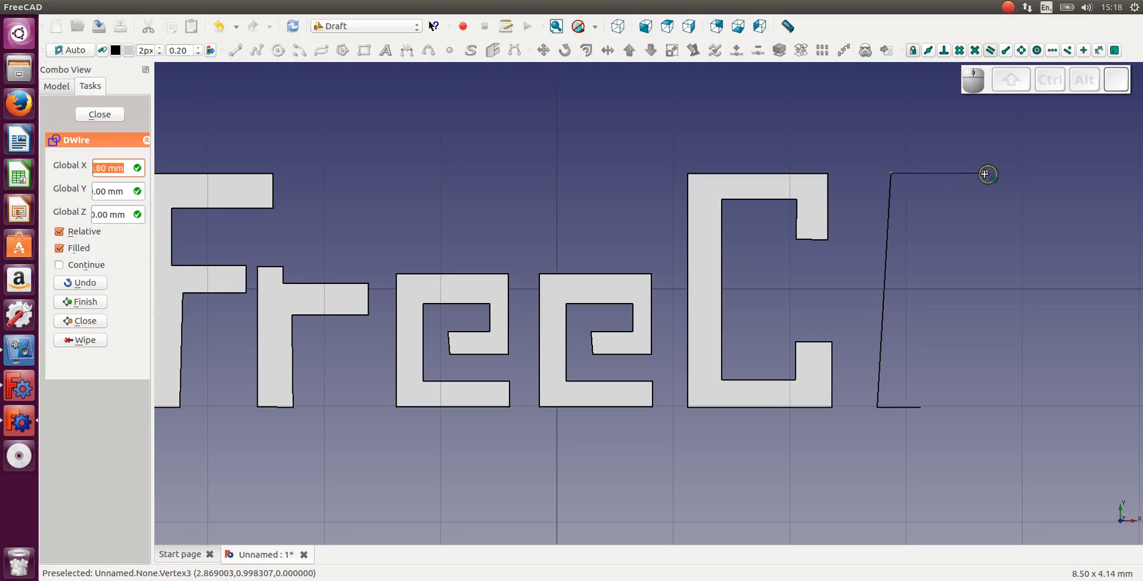
click(981, 174)
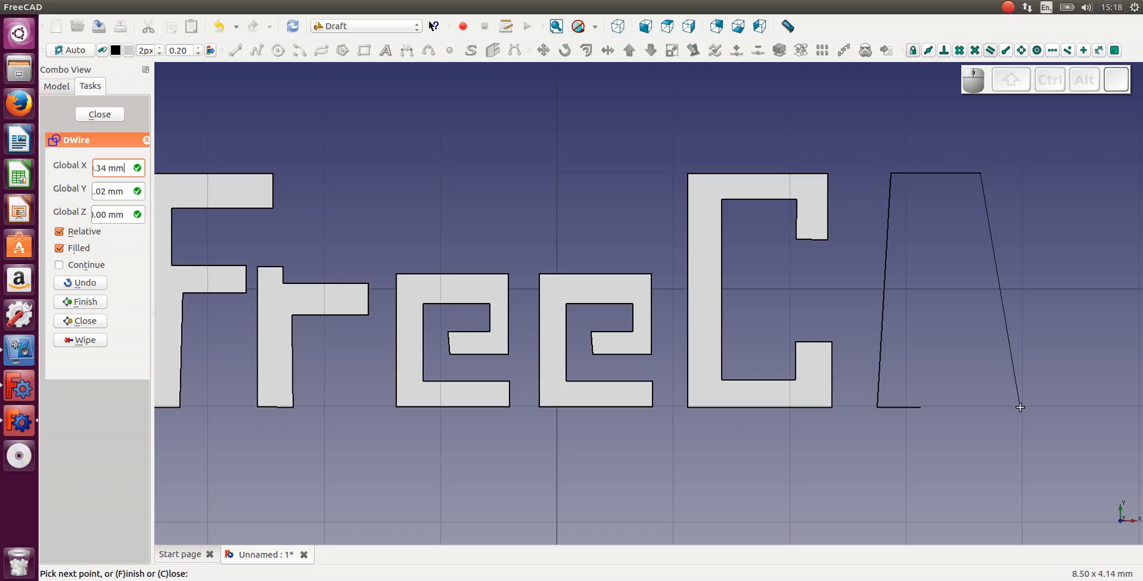
Step: Add the A's slanted right side, a foot about 0.32 mm wide, the lower inner slant, and a crossbar about 0.3 mm long and 0.27 mm thick
key(ctrl)
ctrl+click(983, 407)
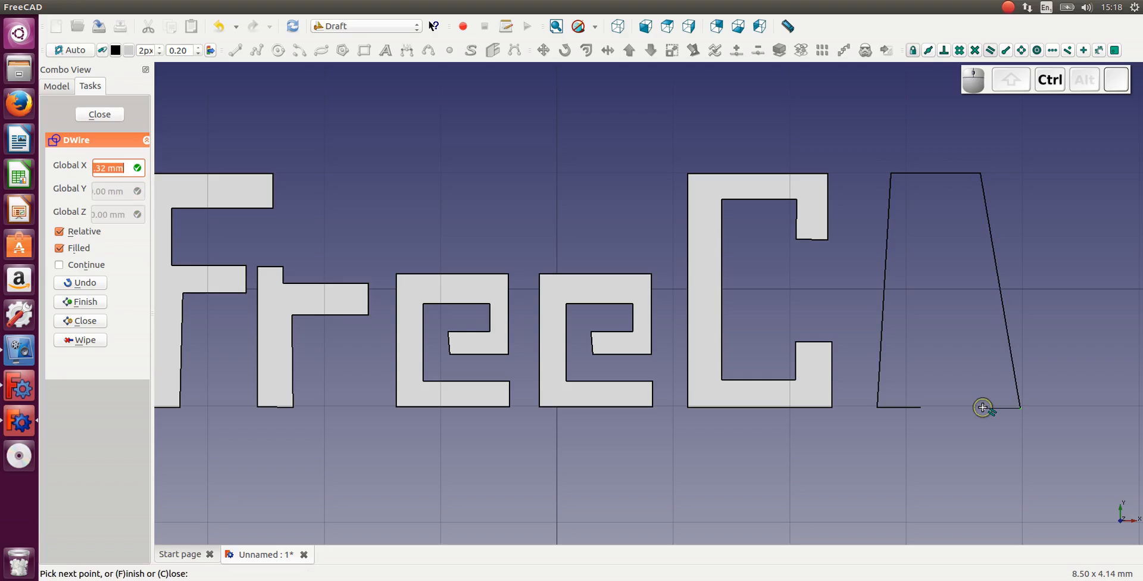
click(967, 323)
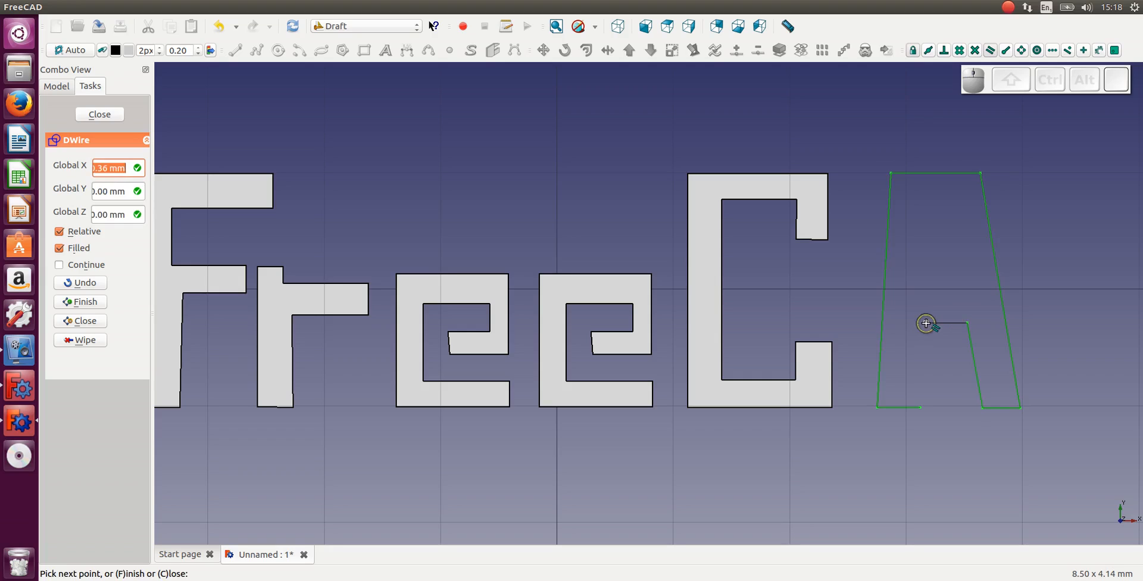
click(932, 323)
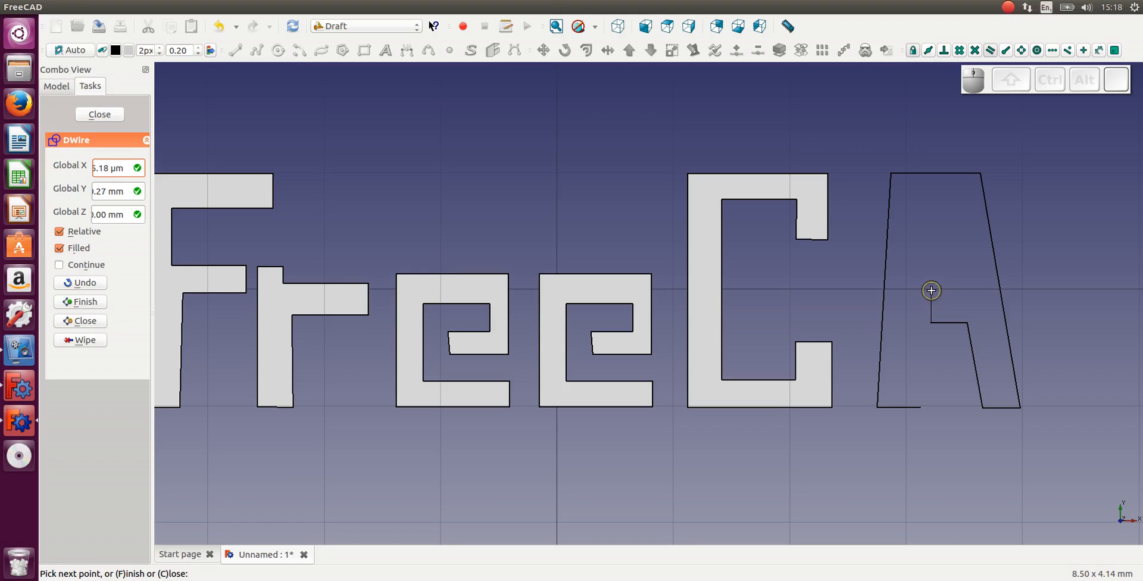
click(932, 290)
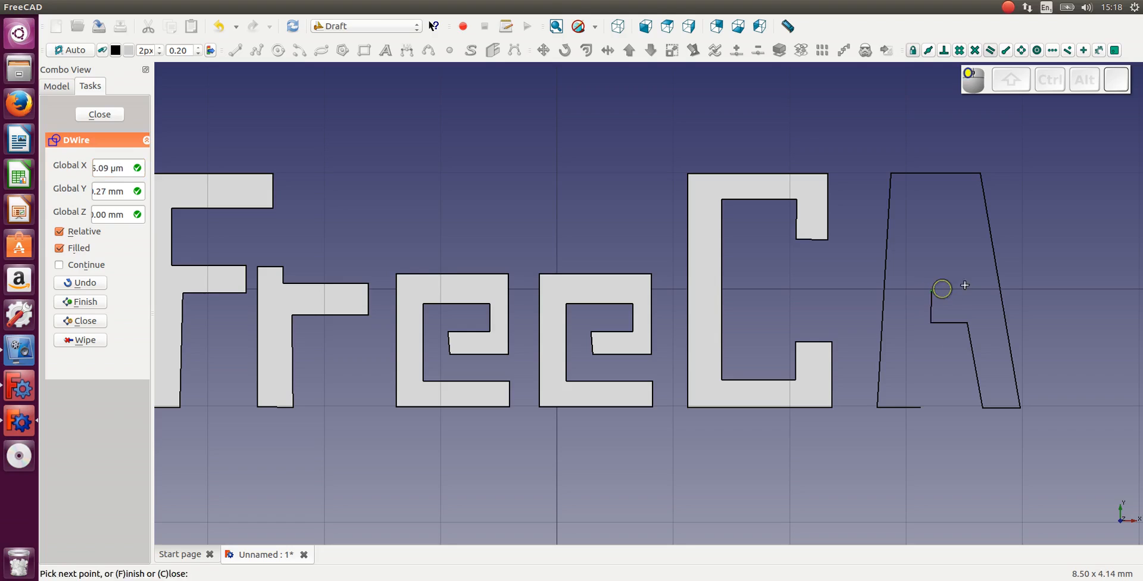
click(967, 291)
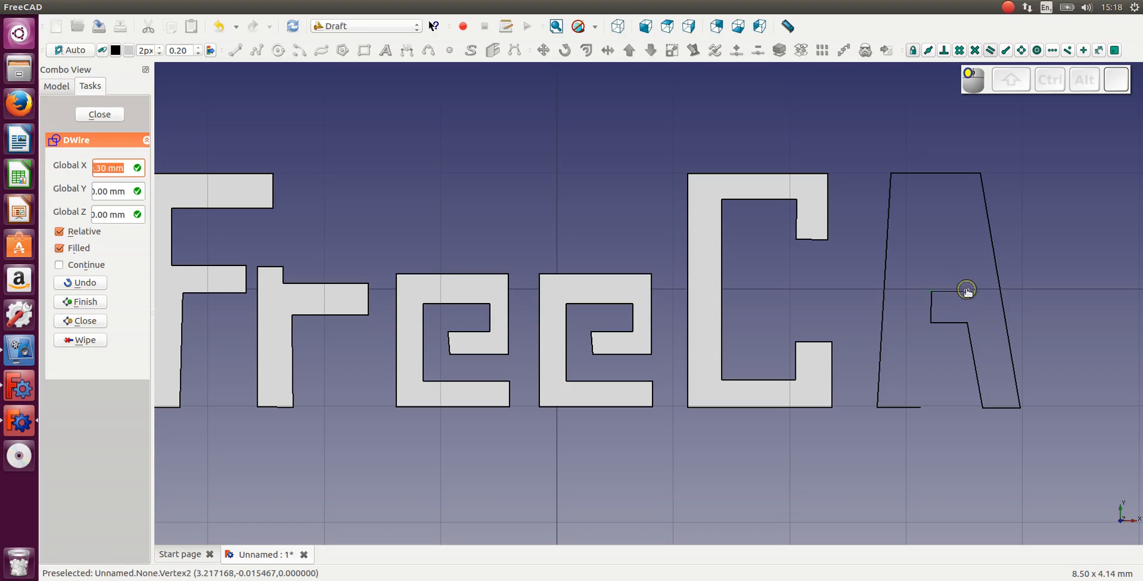
Step: Add the A's upper inner slant about 0.78 mm tall and its inner top edge about 0.33 mm long
click(956, 201)
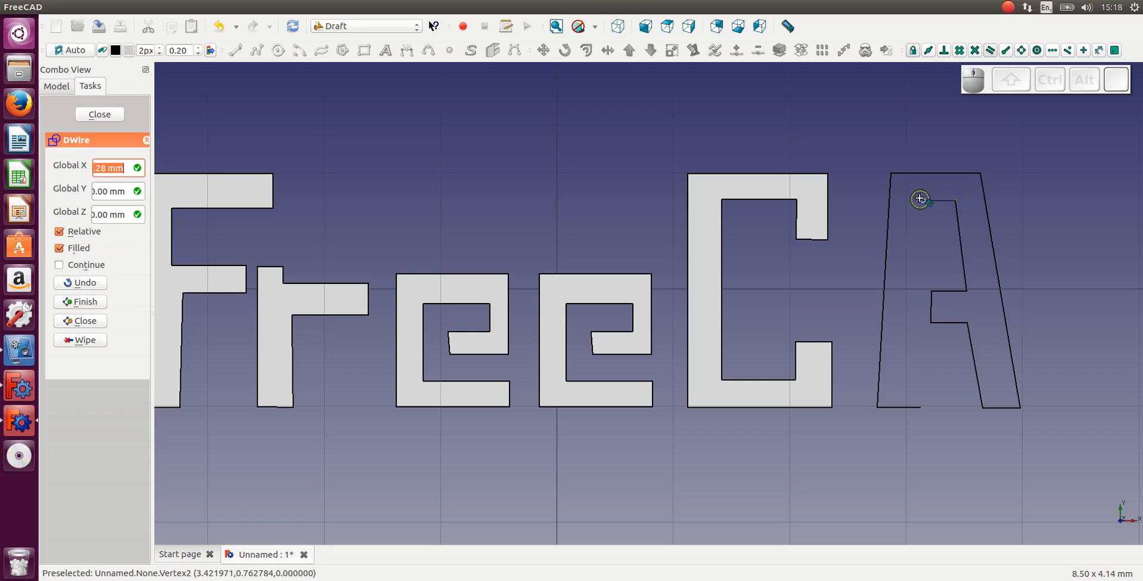
click(917, 200)
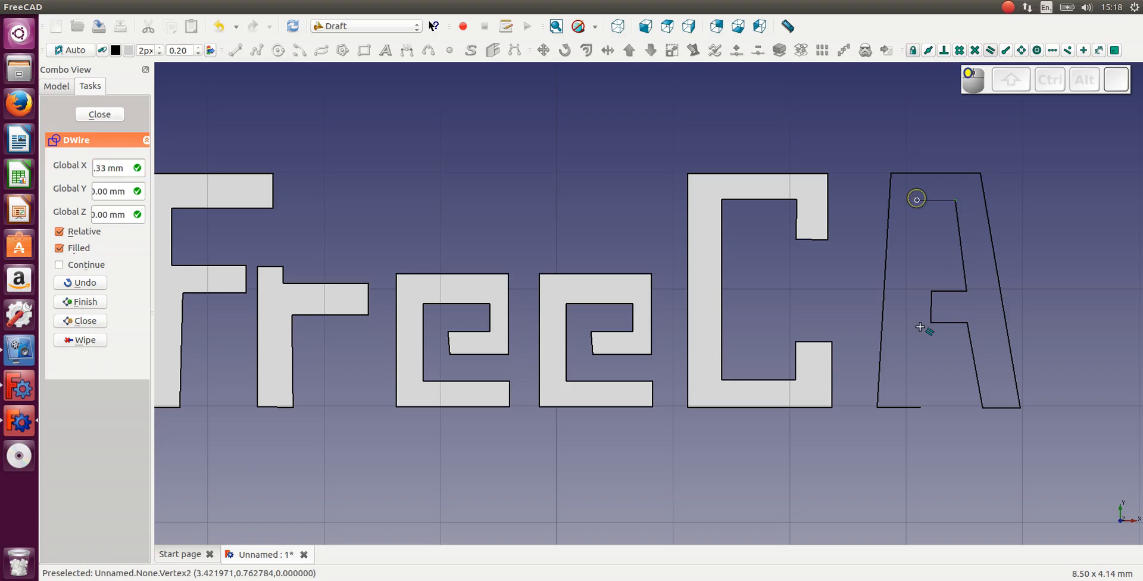
click(920, 408)
Step: Adjust the snap modes for endpoint snapping and close the A's wire at the inner corner of its left foot
scroll(920, 409, up, 1)
scroll(929, 413, up, 1)
shift+middle_drag(928, 414, 539, 314)
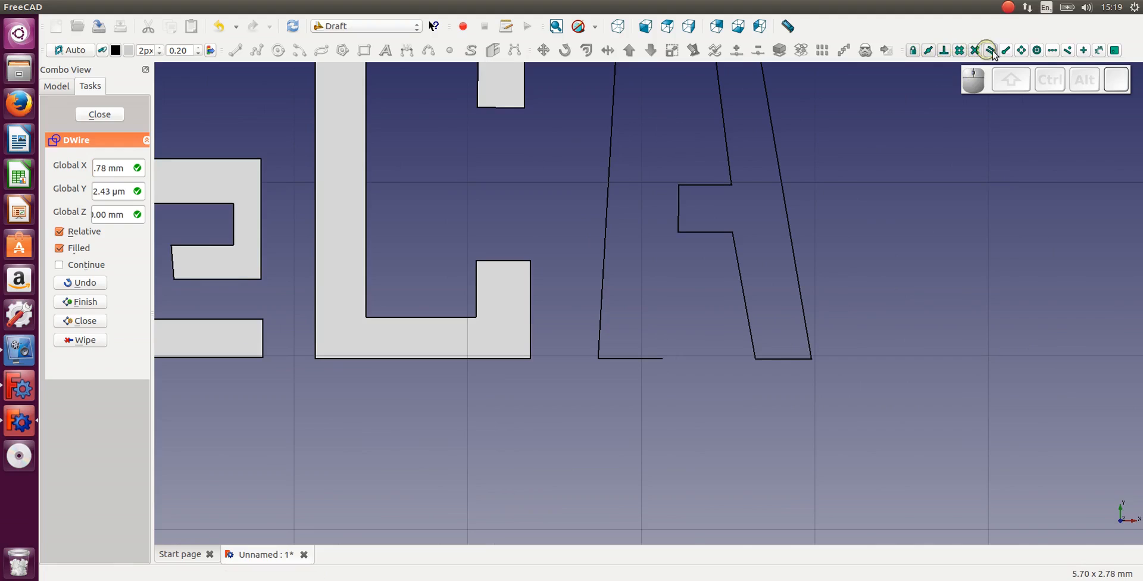
click(1024, 50)
click(1036, 51)
click(1052, 50)
click(1068, 50)
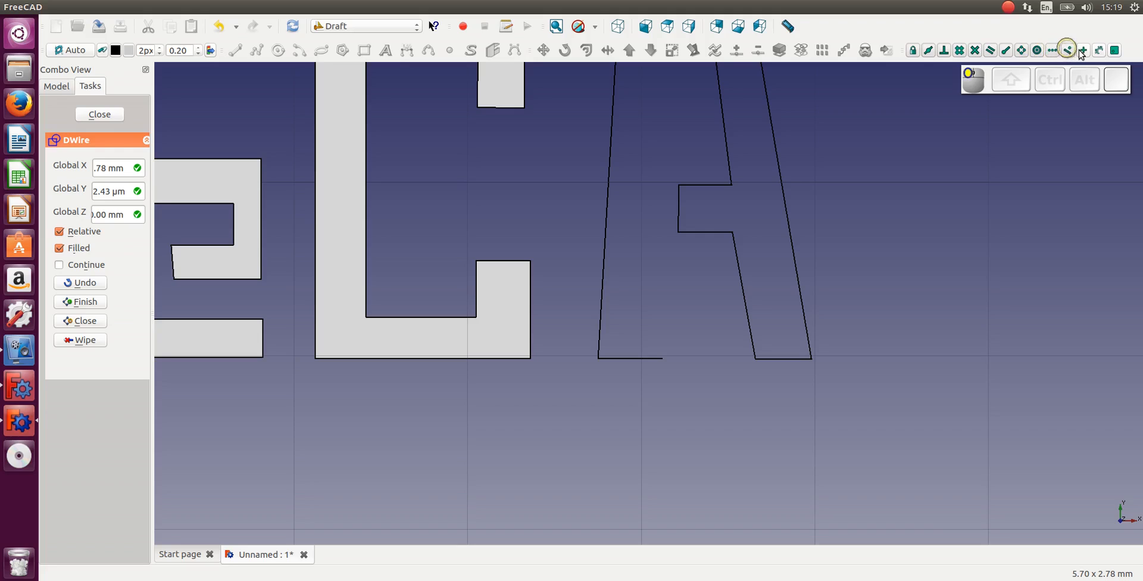
click(1083, 51)
click(1100, 51)
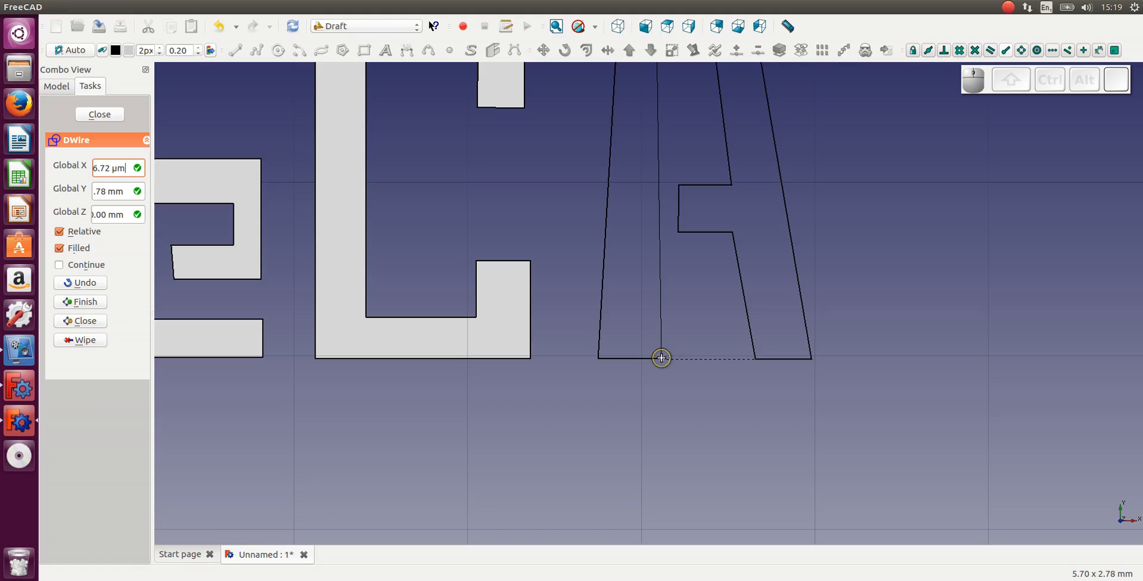
click(931, 50)
click(970, 51)
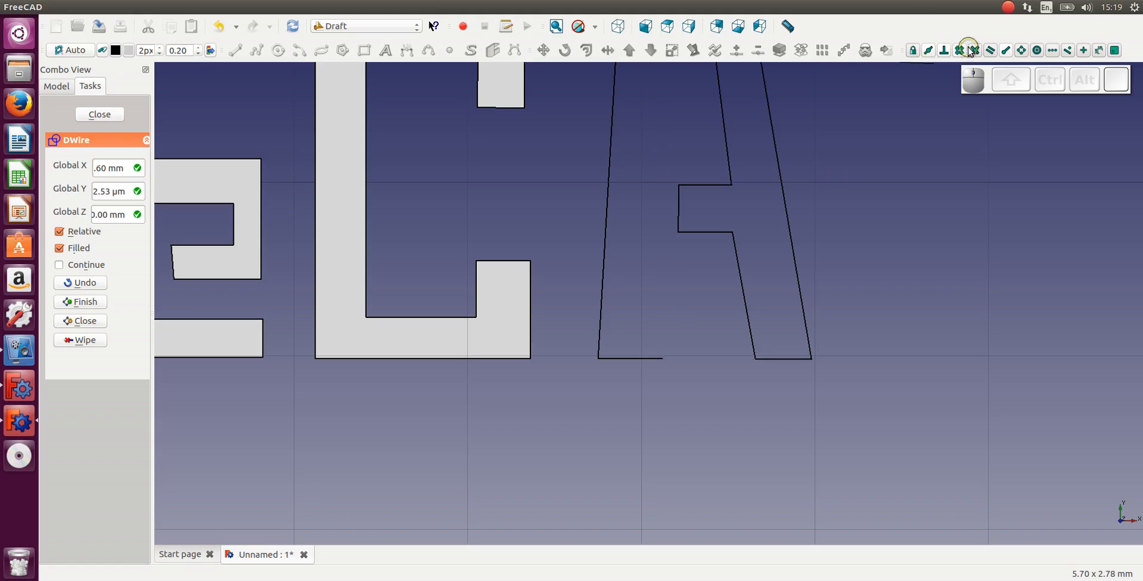
click(992, 51)
click(1008, 52)
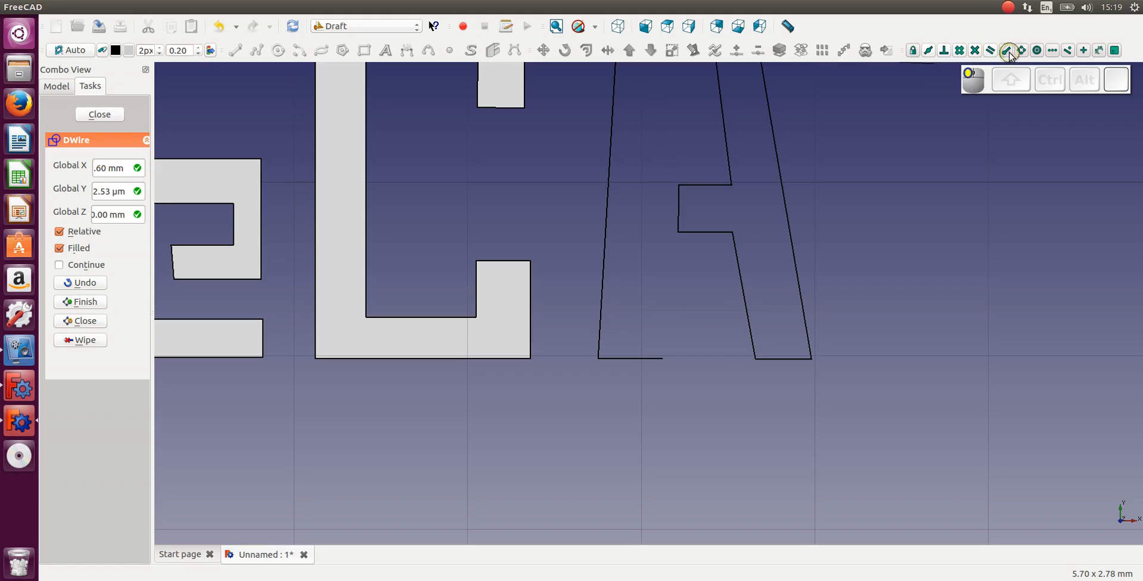
click(1023, 52)
click(1038, 52)
click(1054, 52)
click(1068, 51)
click(1083, 52)
click(1100, 52)
click(1114, 50)
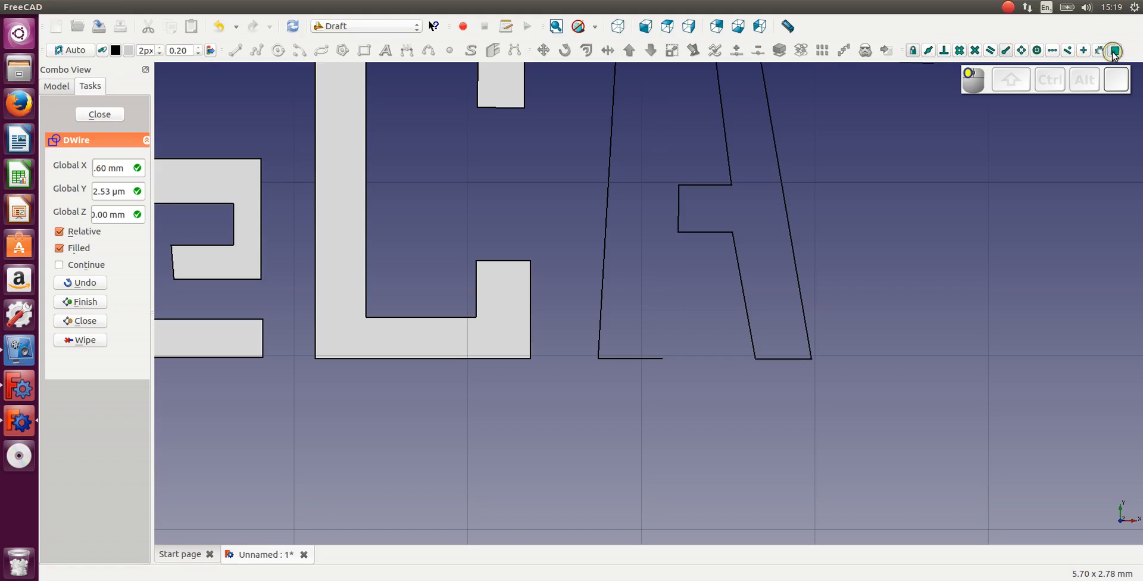
click(664, 357)
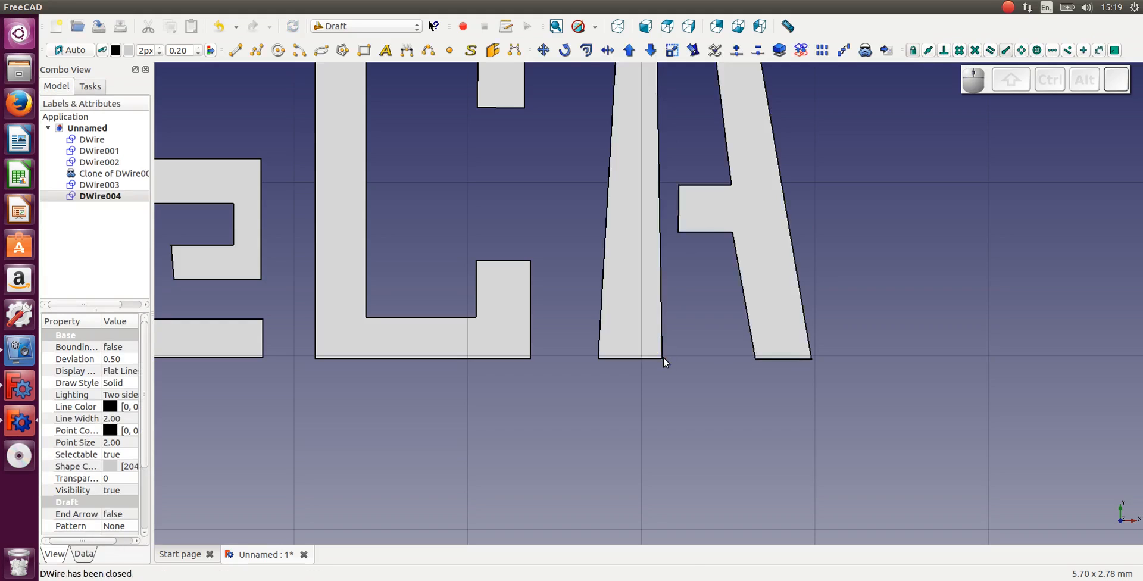
Step: Start a letter D wire beside the A with a foot about 0.33 mm wide and a vertical side about 2 mm tall
scroll(695, 390, down, 2)
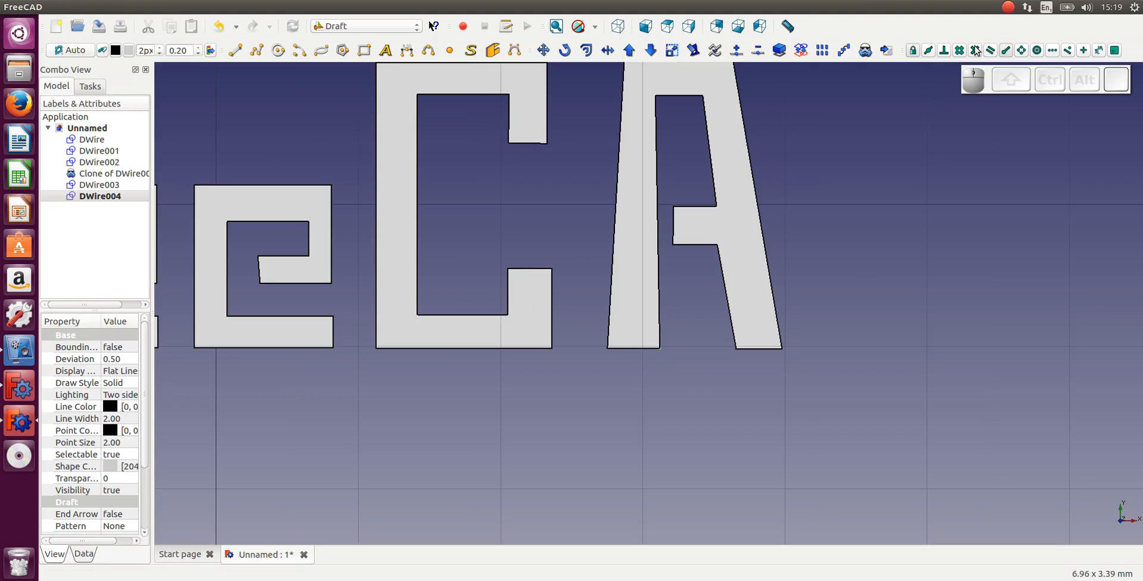
scroll(684, 217, down, 2)
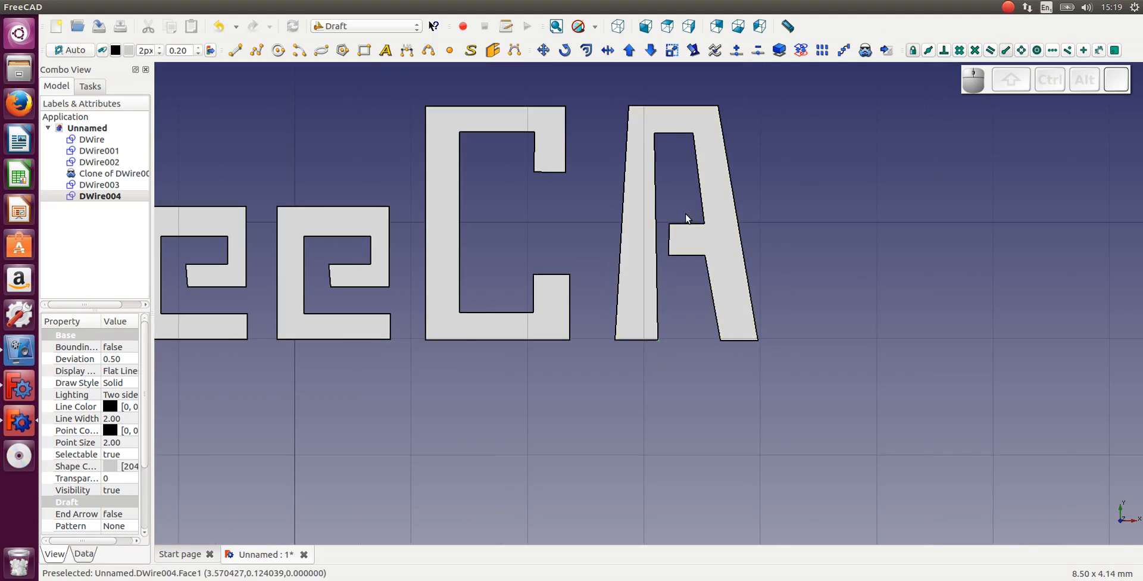
scroll(684, 216, down, 1)
scroll(858, 143, up, 1)
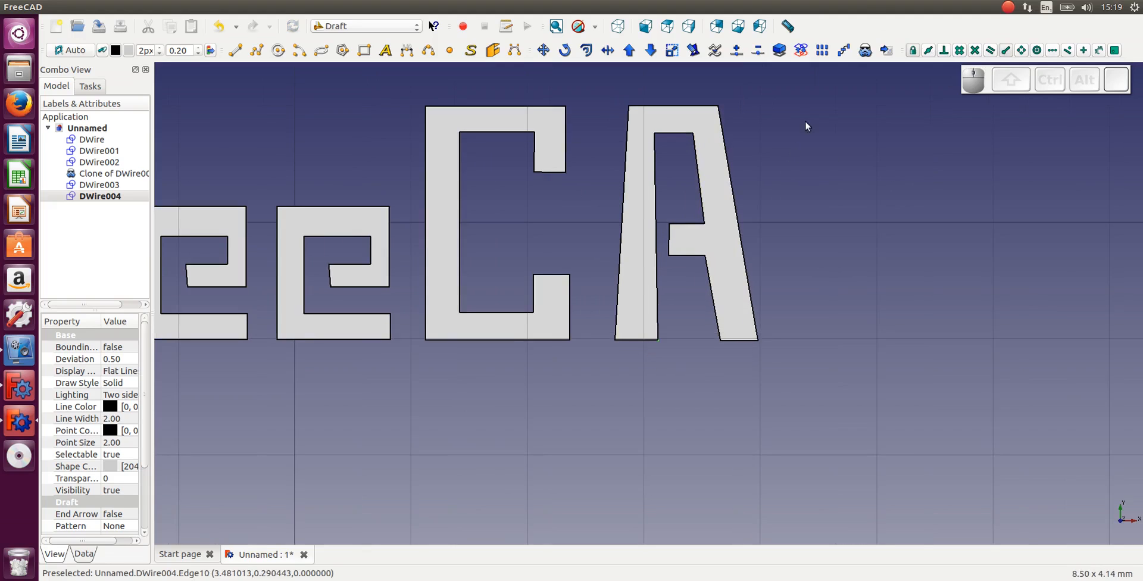
click(257, 50)
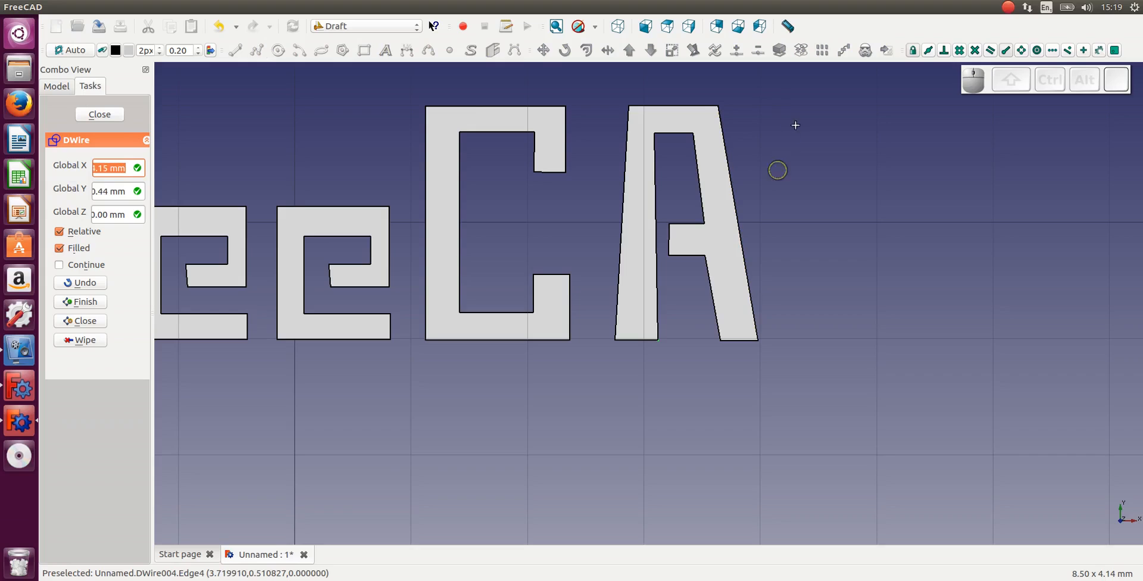
click(822, 340)
key(x)
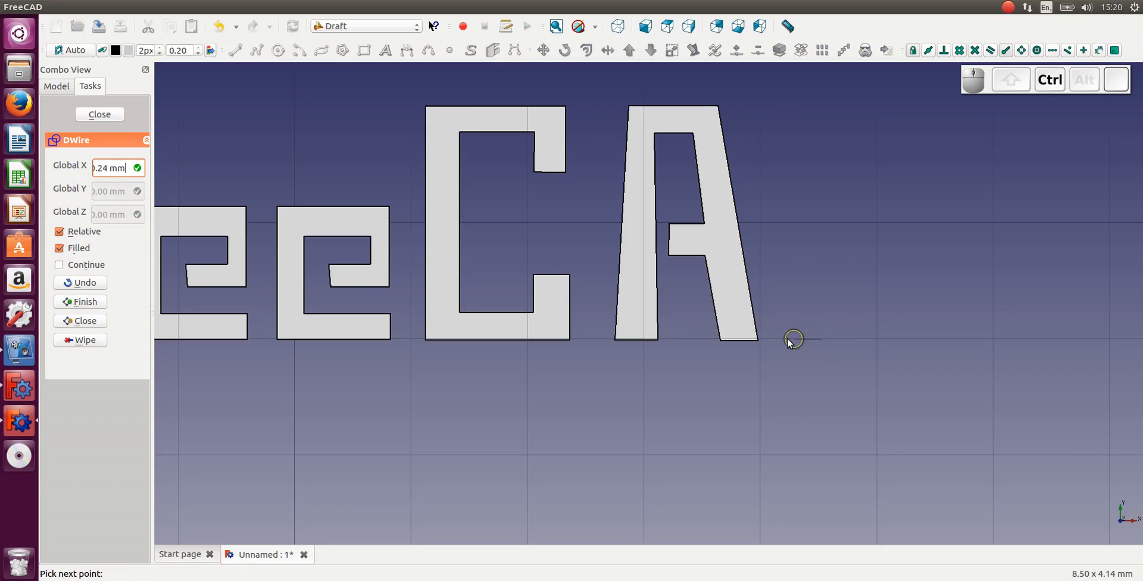
click(783, 339)
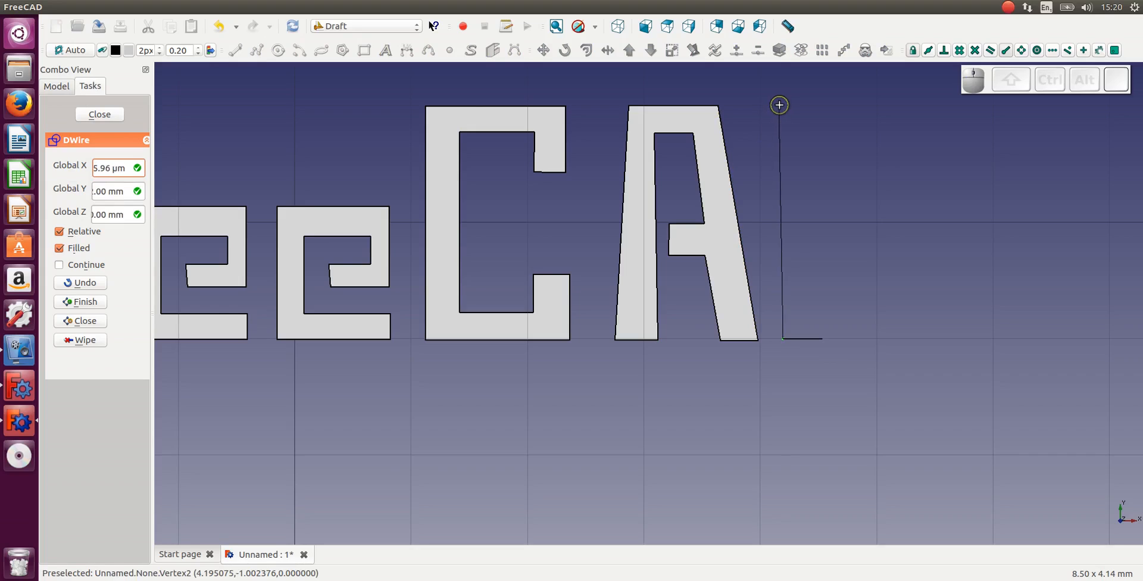
key(y)
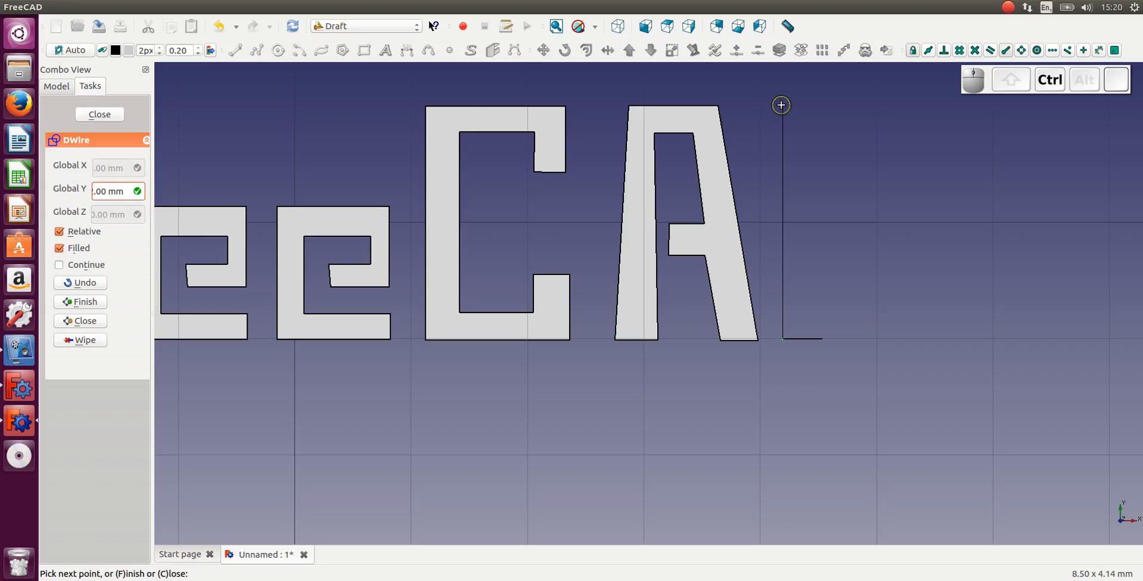
ctrl+click(781, 105)
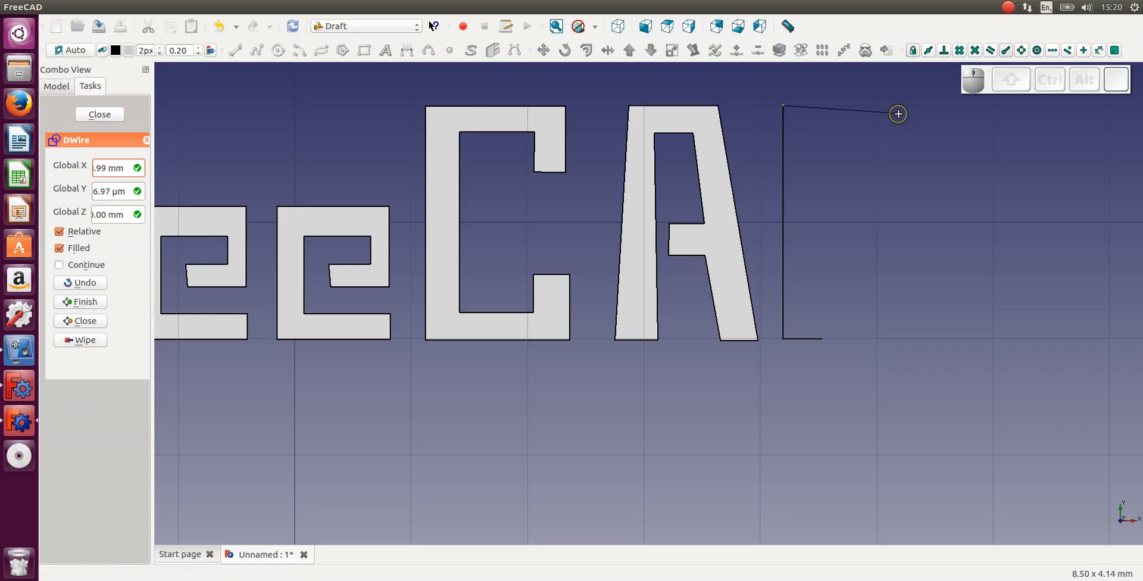
Step: Add the D's sloped top edge about 1 mm long, a side about 1.75 mm tall, a lower slant, and a tip about 0.33 mm tall
click(899, 114)
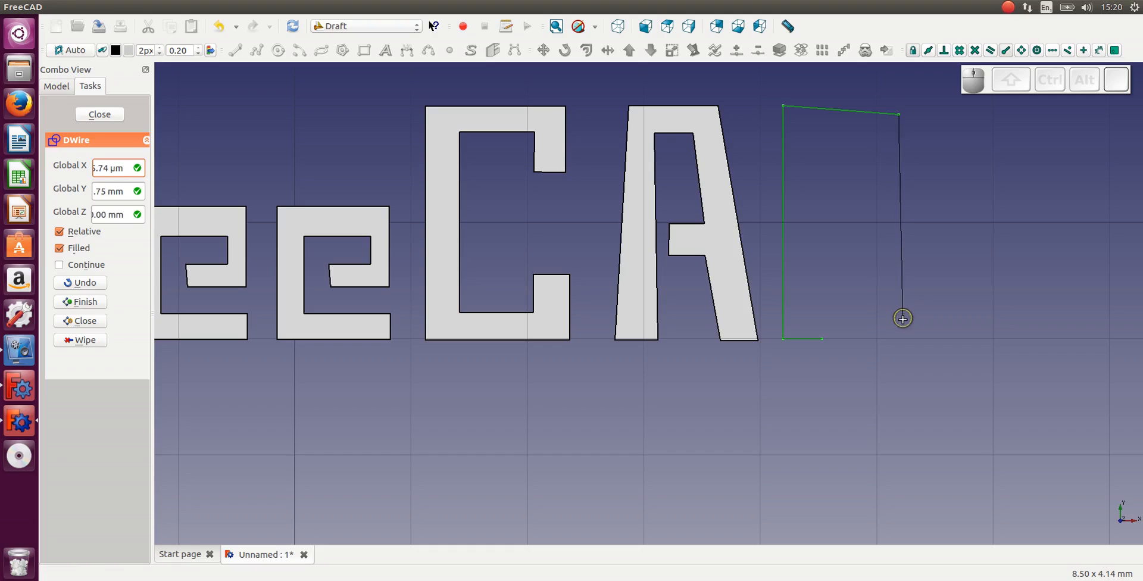
click(885, 326)
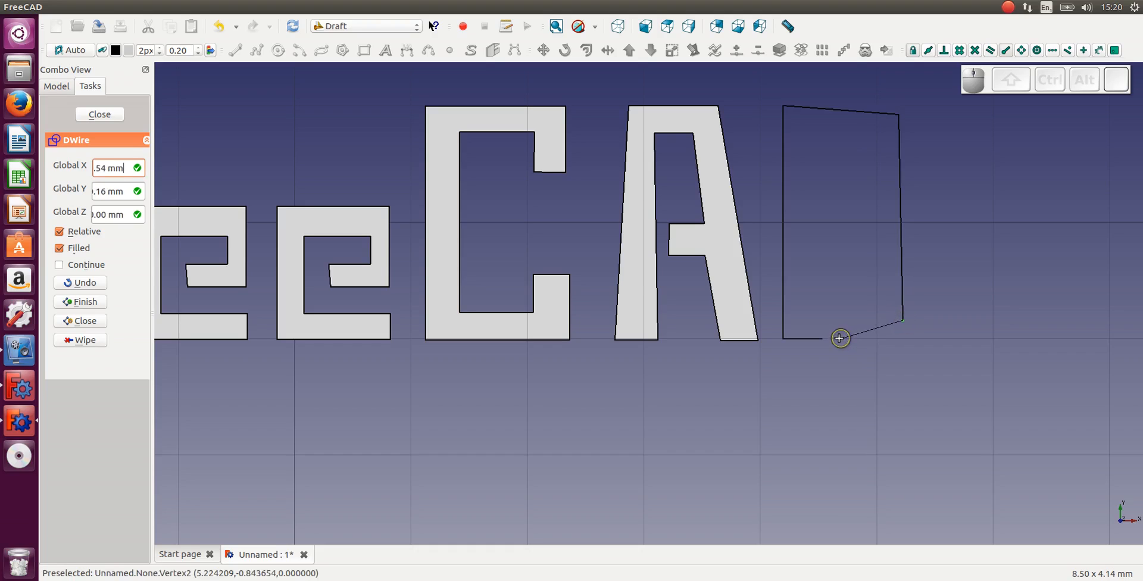
click(838, 339)
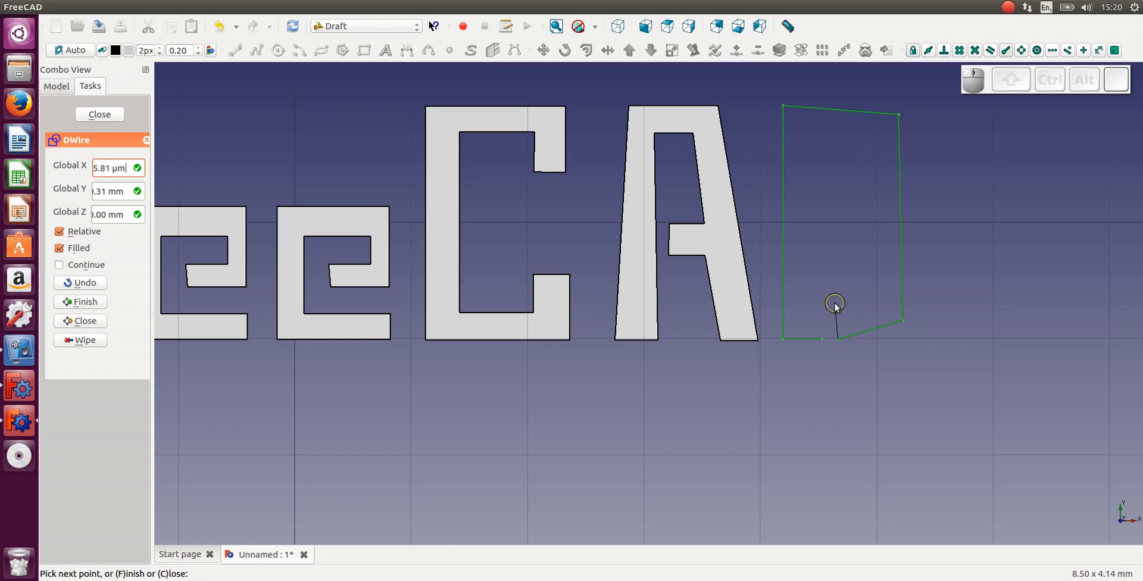
click(834, 301)
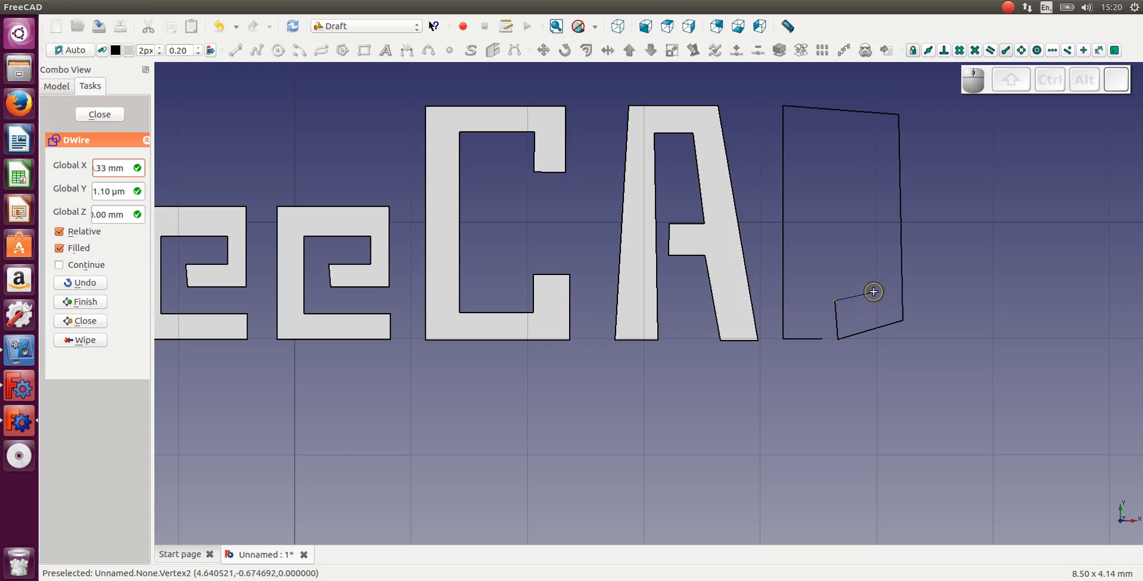
Step: Complete the D with a short lower inner slant, an inner side about 1.25 mm tall, and a 0.42 mm inner top edge, and close the wire
click(873, 291)
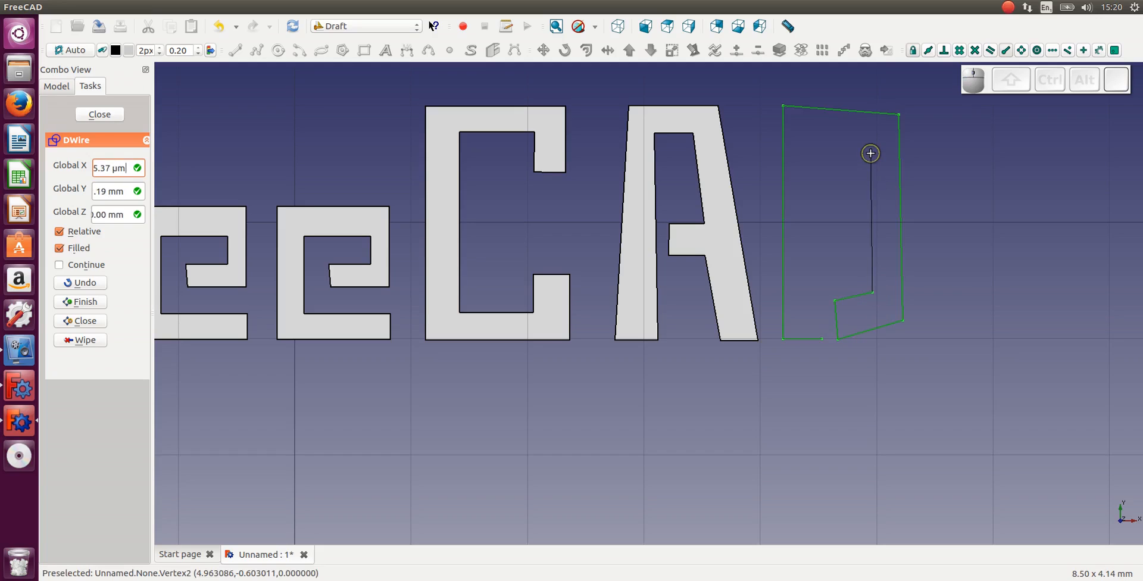
key(ctrl)
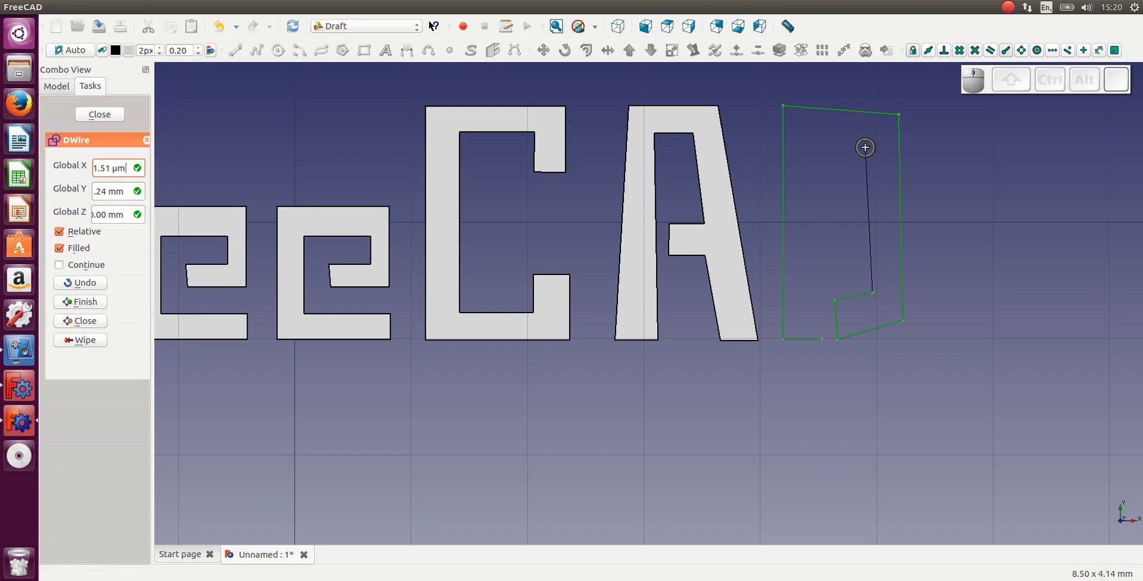
click(866, 146)
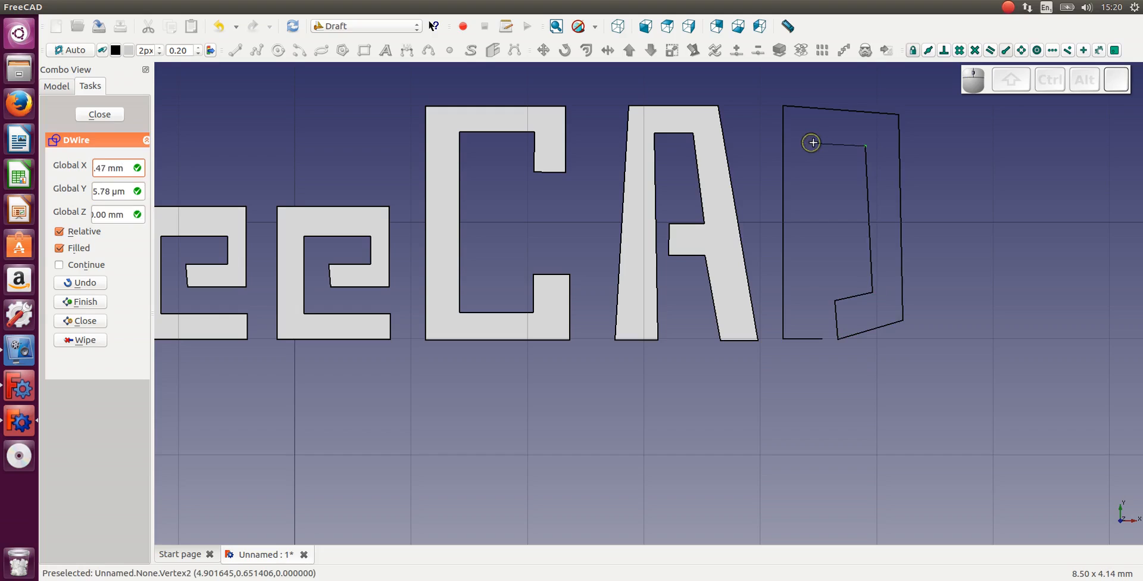
click(816, 144)
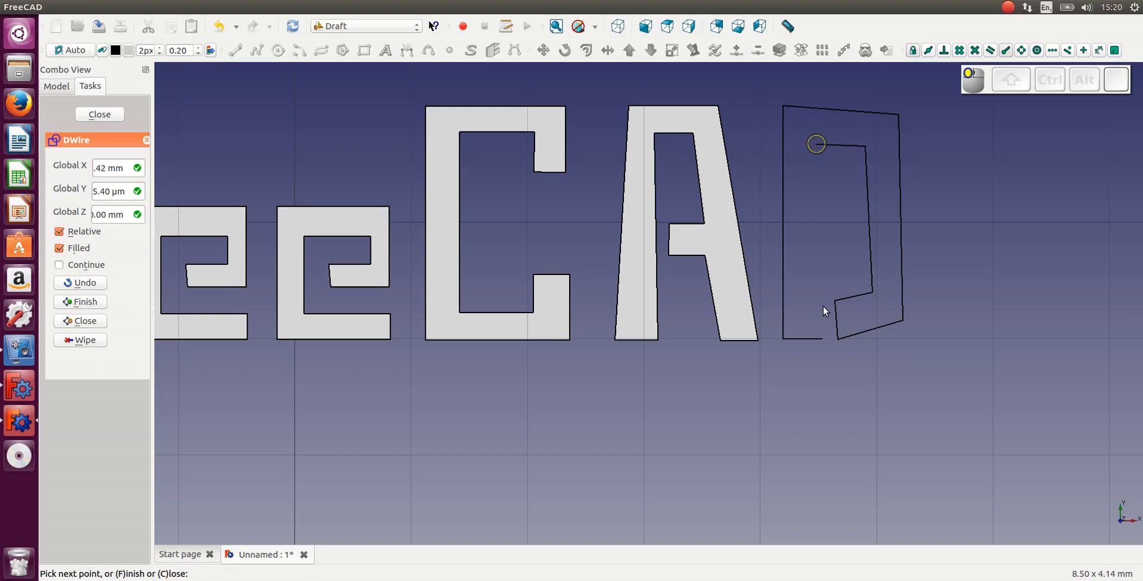
click(821, 340)
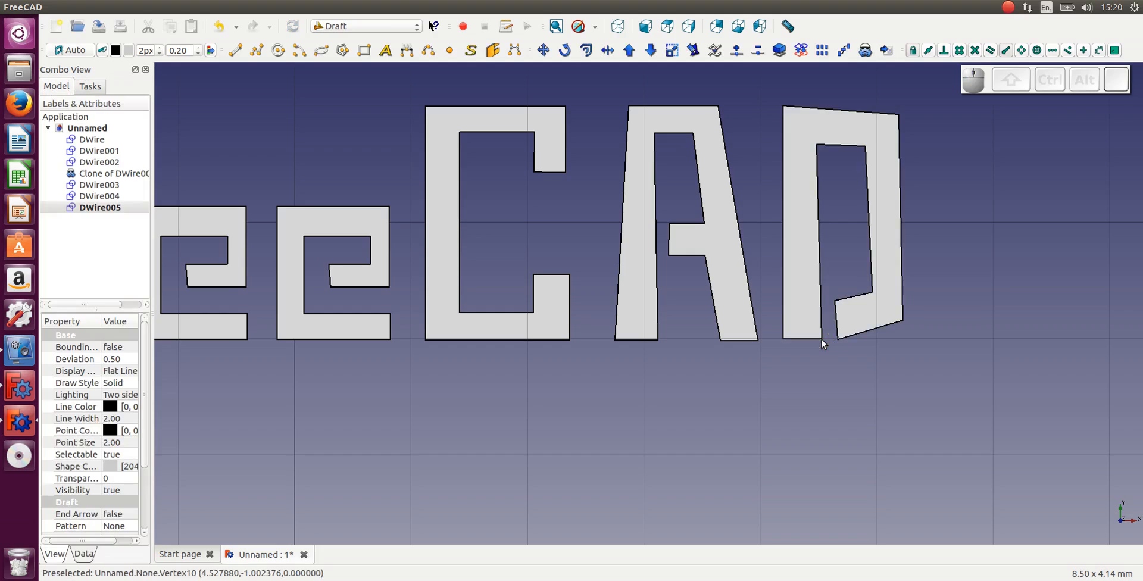
Step: Move the letter A about 0.27 mm horizontally toward the C to tighten their spacing
scroll(723, 317, down, 5)
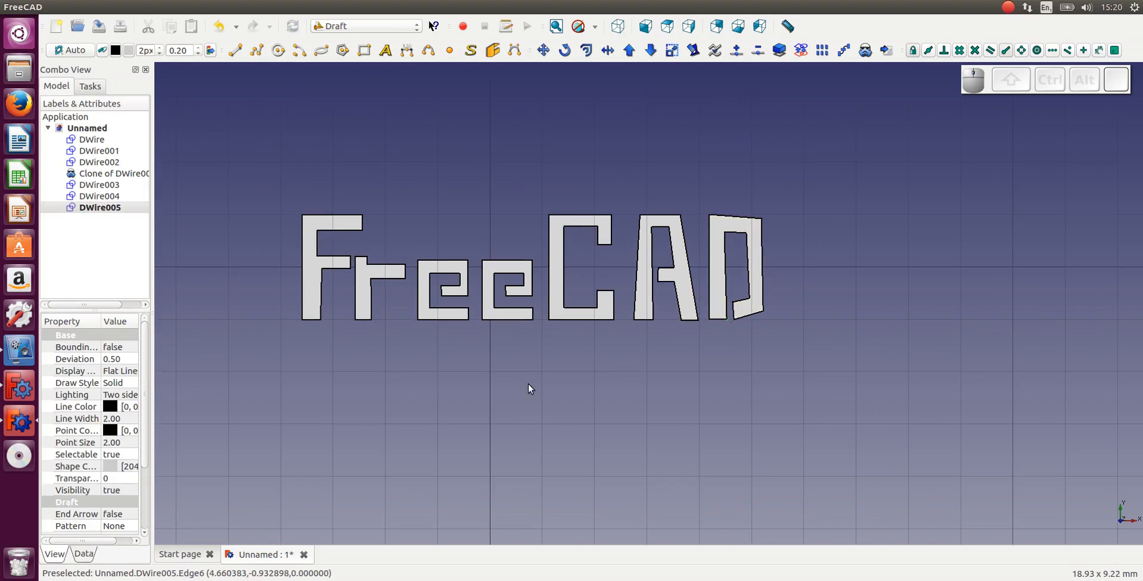
shift+middle_drag(636, 368, 699, 377)
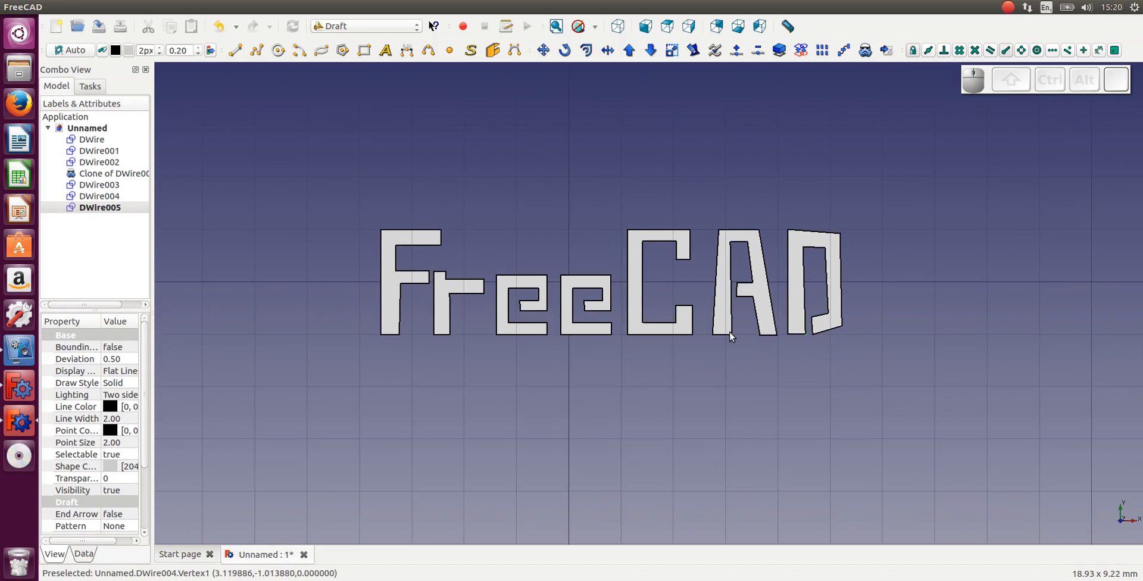
scroll(732, 327, up, 1)
scroll(731, 326, up, 1)
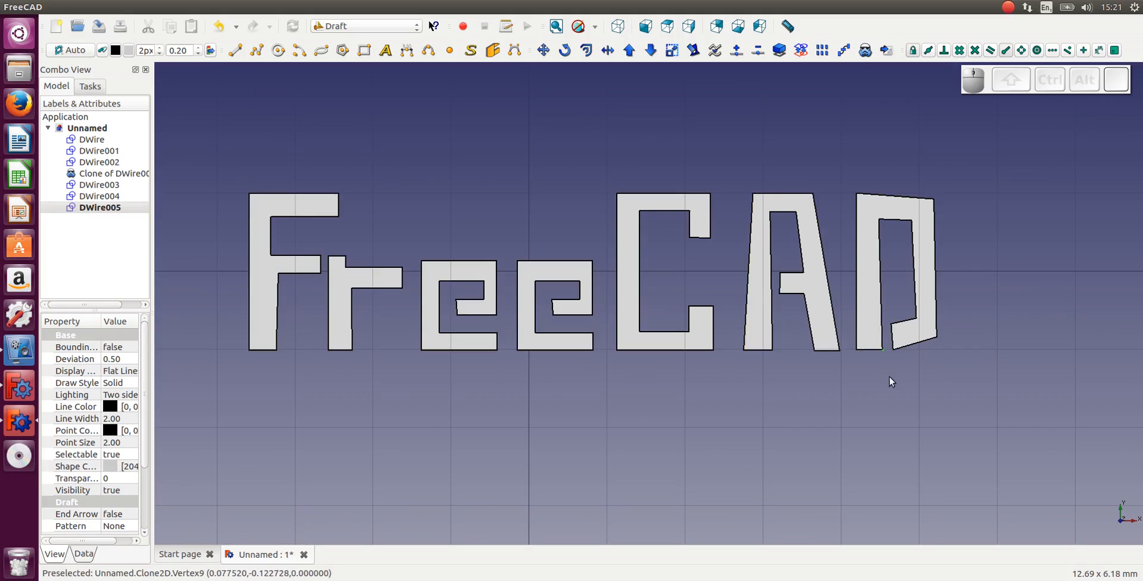
click(957, 411)
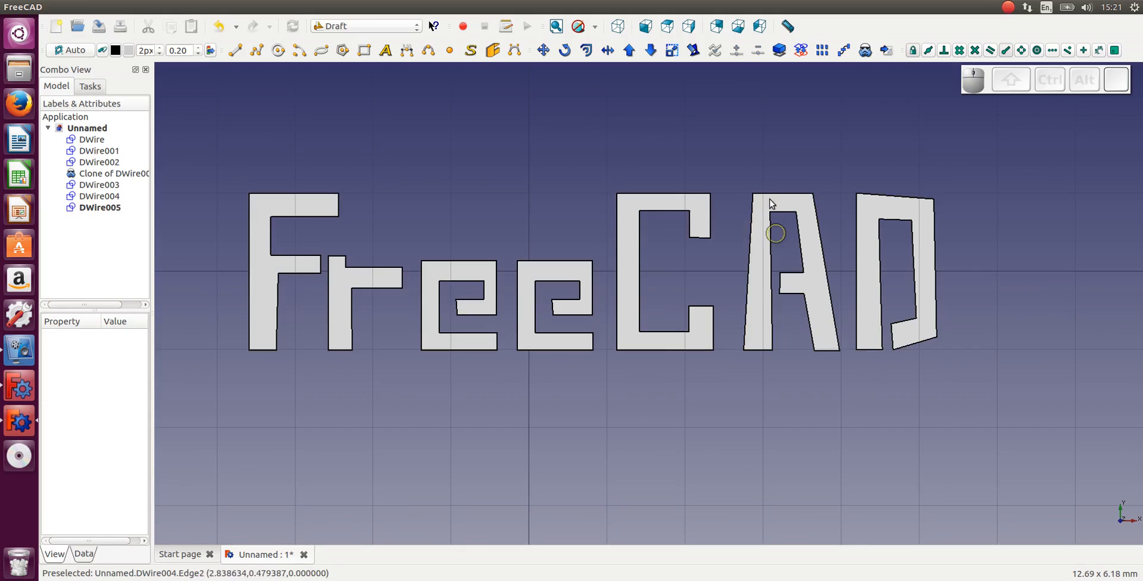
click(800, 205)
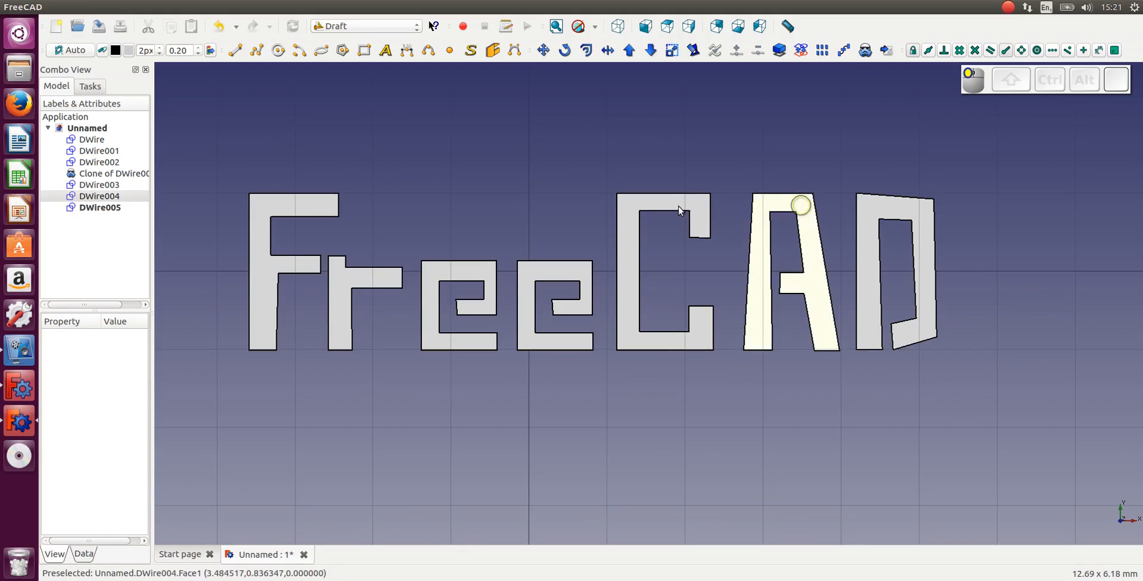
click(117, 196)
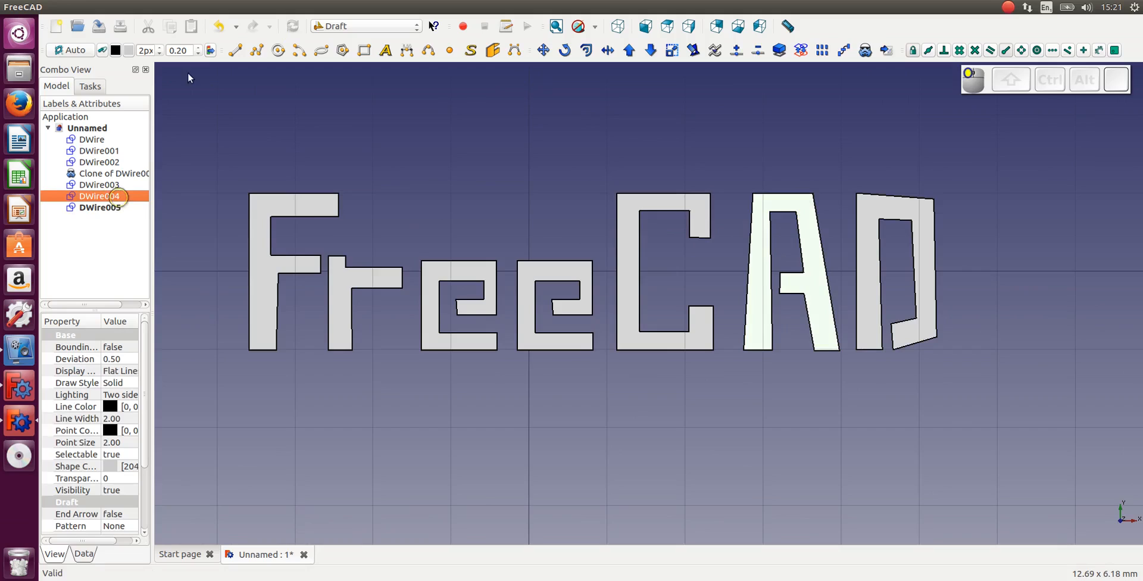
click(543, 51)
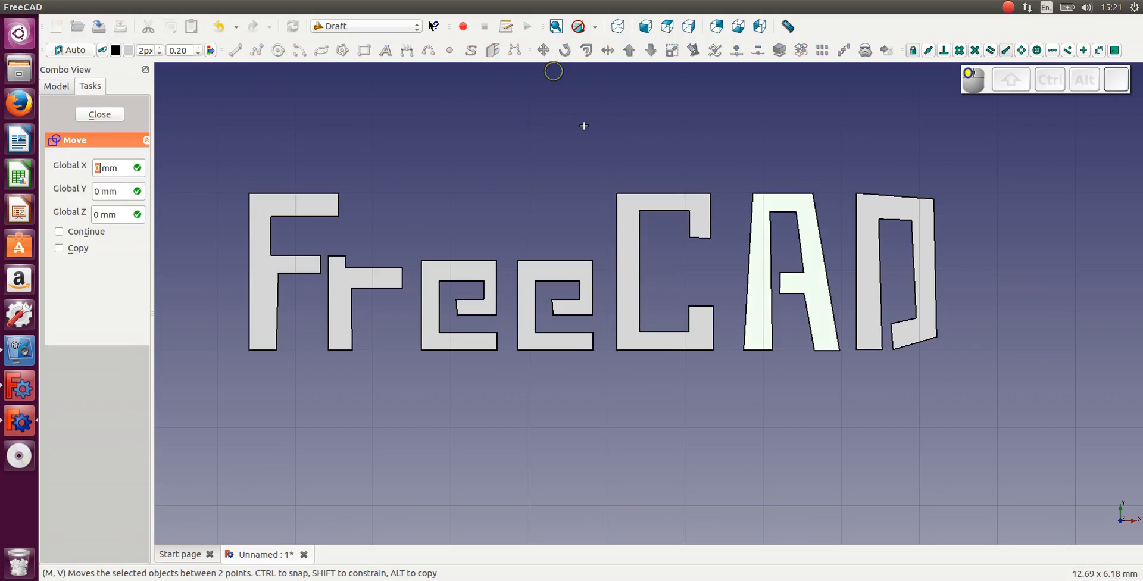
click(573, 126)
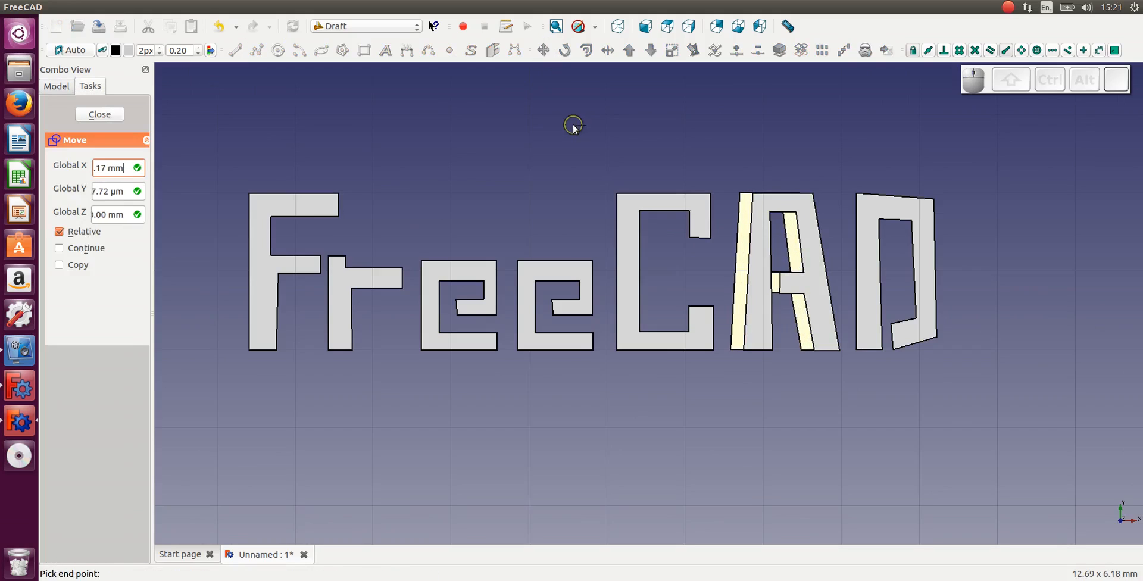
key(x)
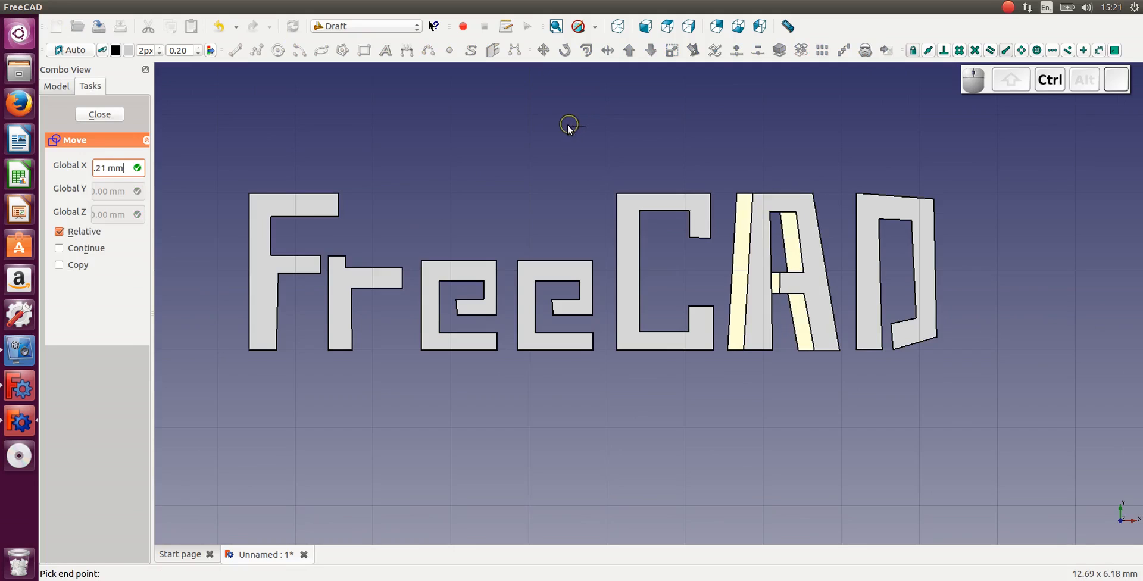
key(Return)
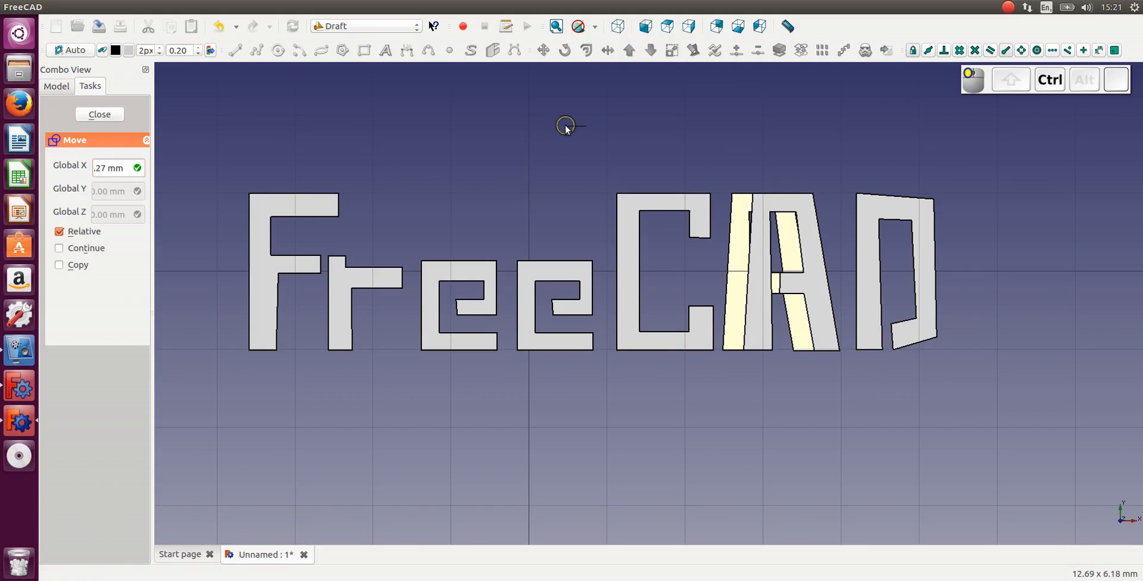
Step: Move the letter D horizontally toward the A, leaving only a narrow gap between their feet
click(883, 206)
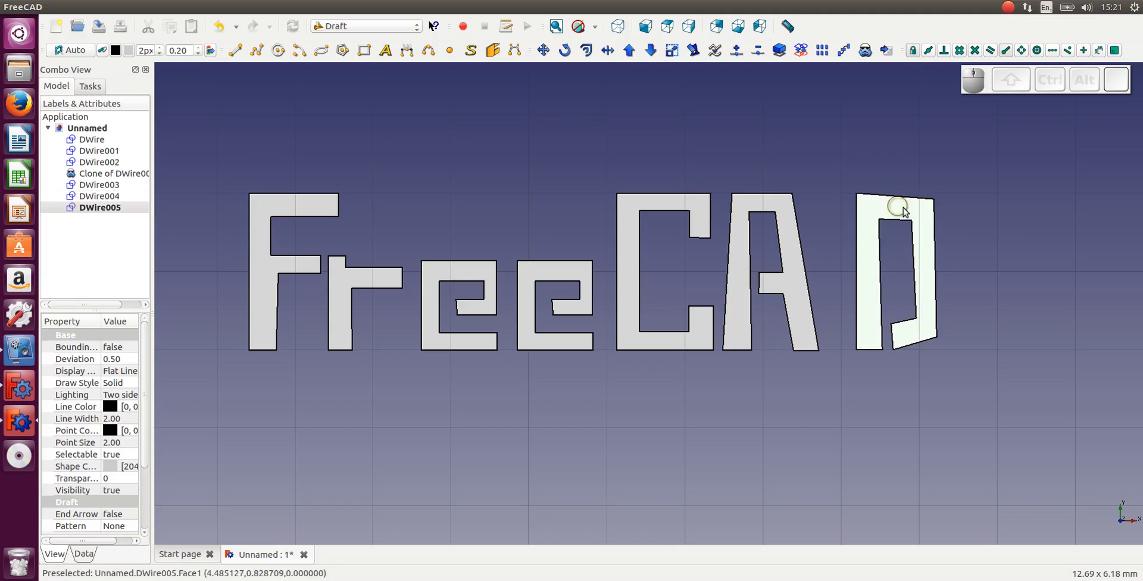
click(543, 50)
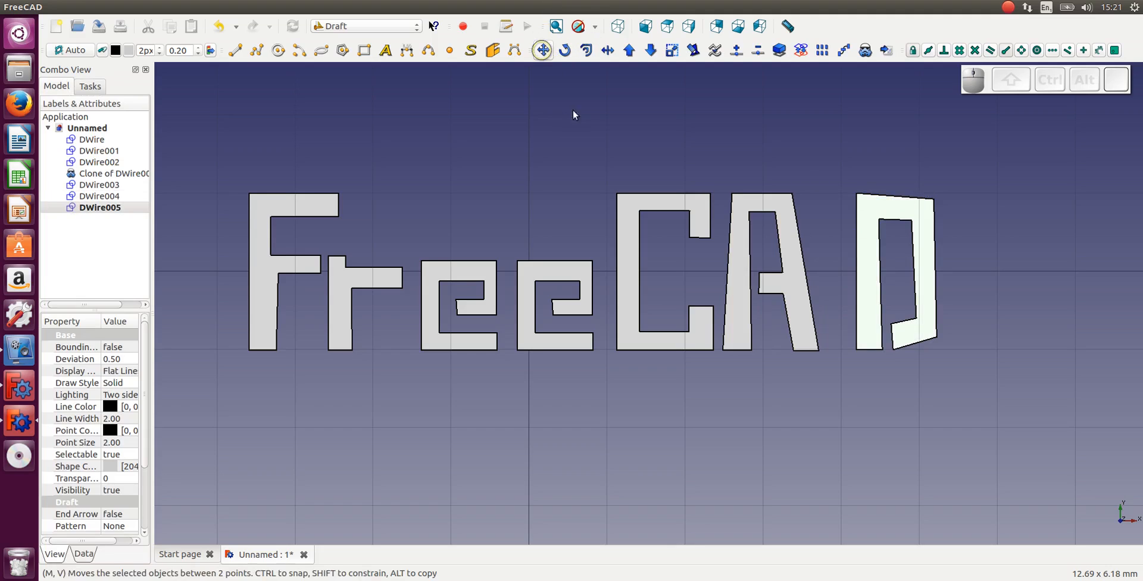
ctrl+click(563, 117)
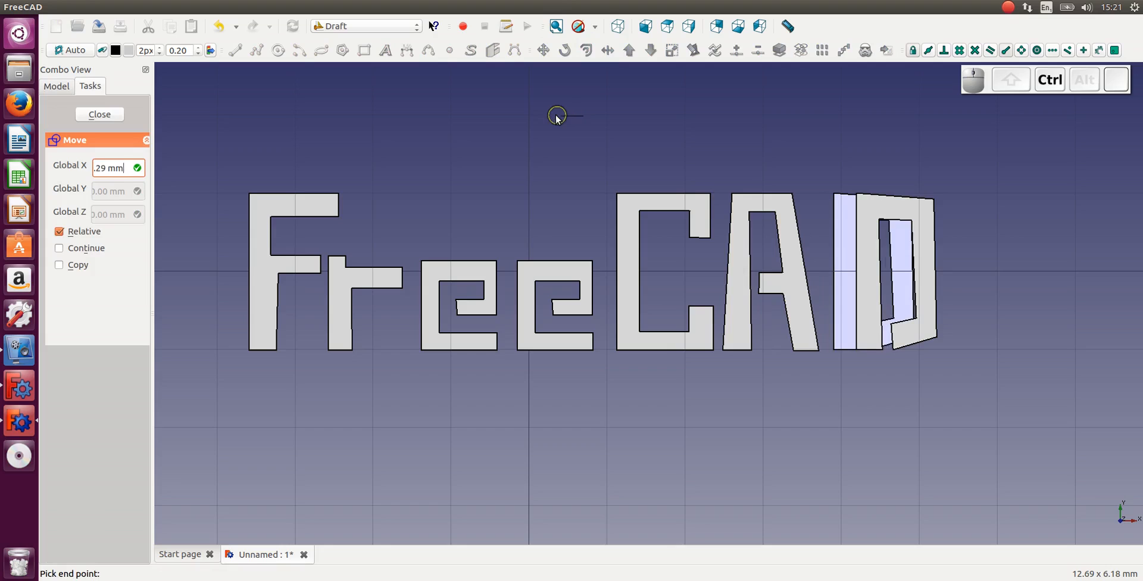
ctrl+click(555, 117)
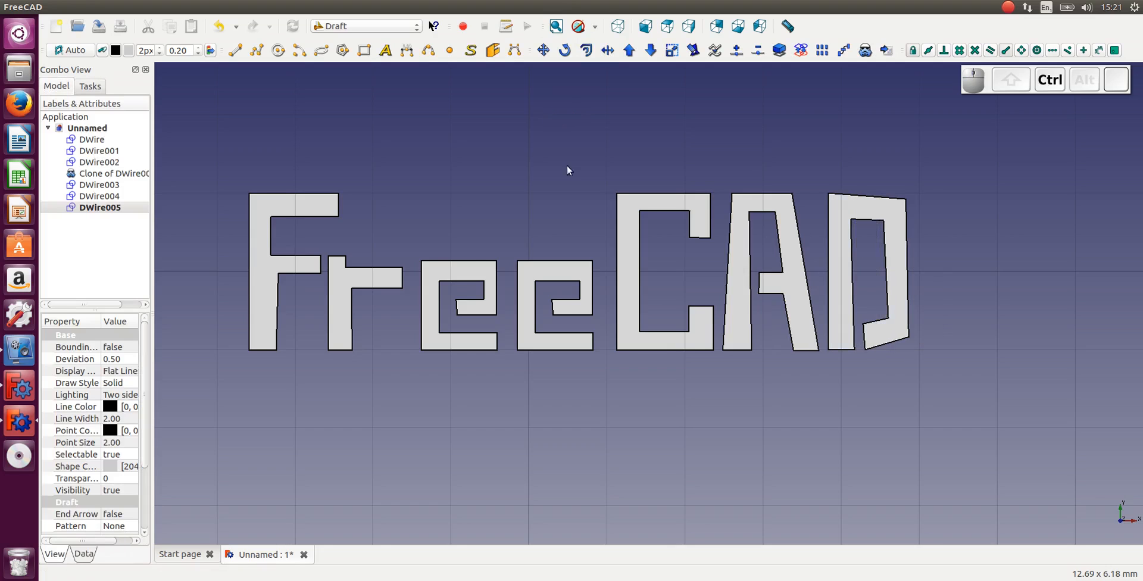
Step: Shift the first e slightly toward the r with a horizontally constrained move
click(467, 233)
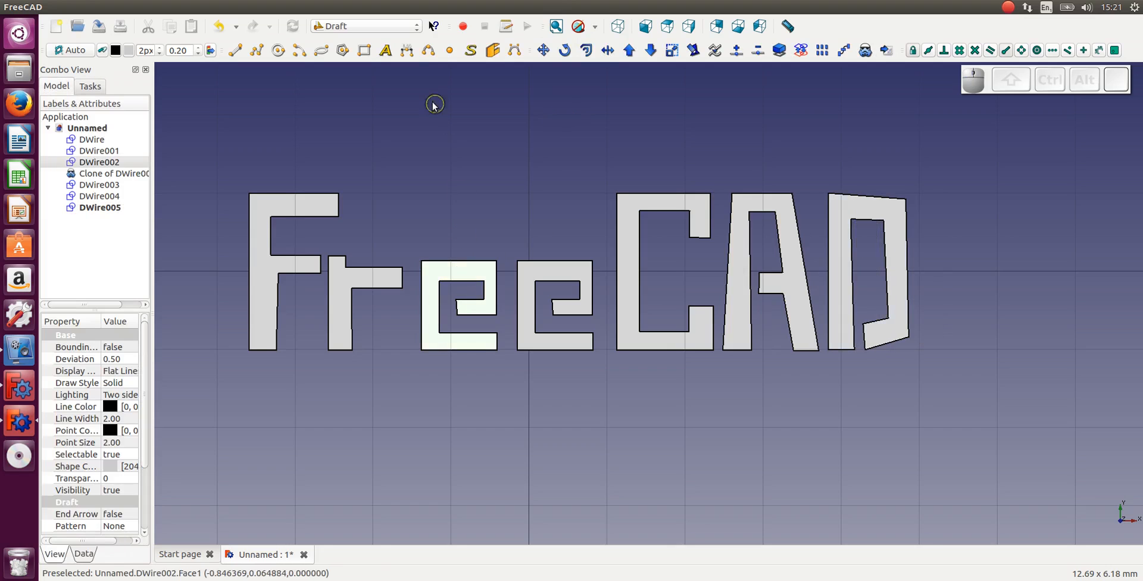
click(547, 52)
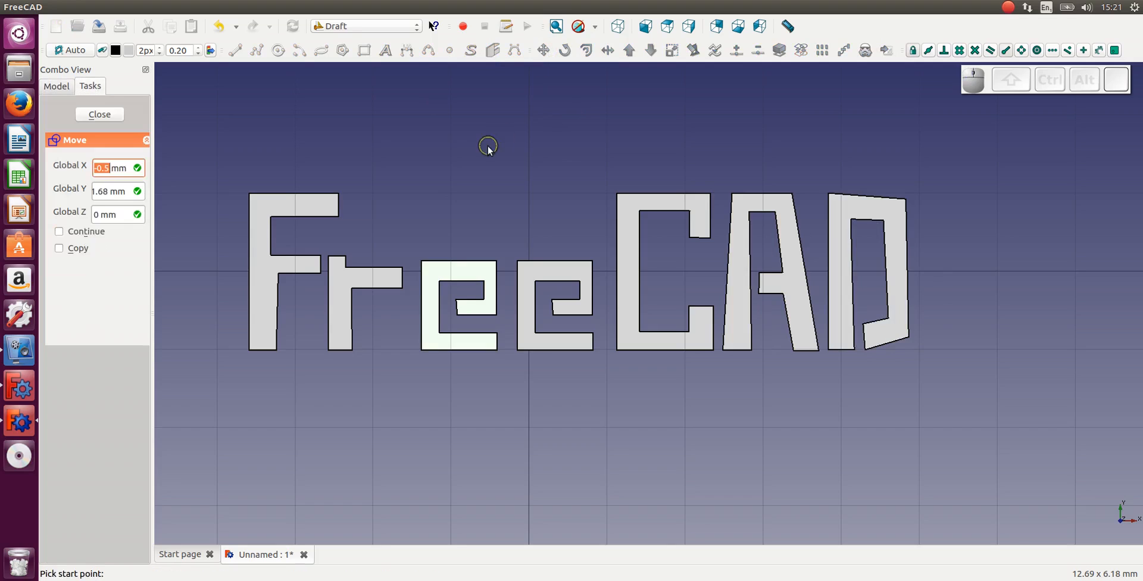
click(485, 146)
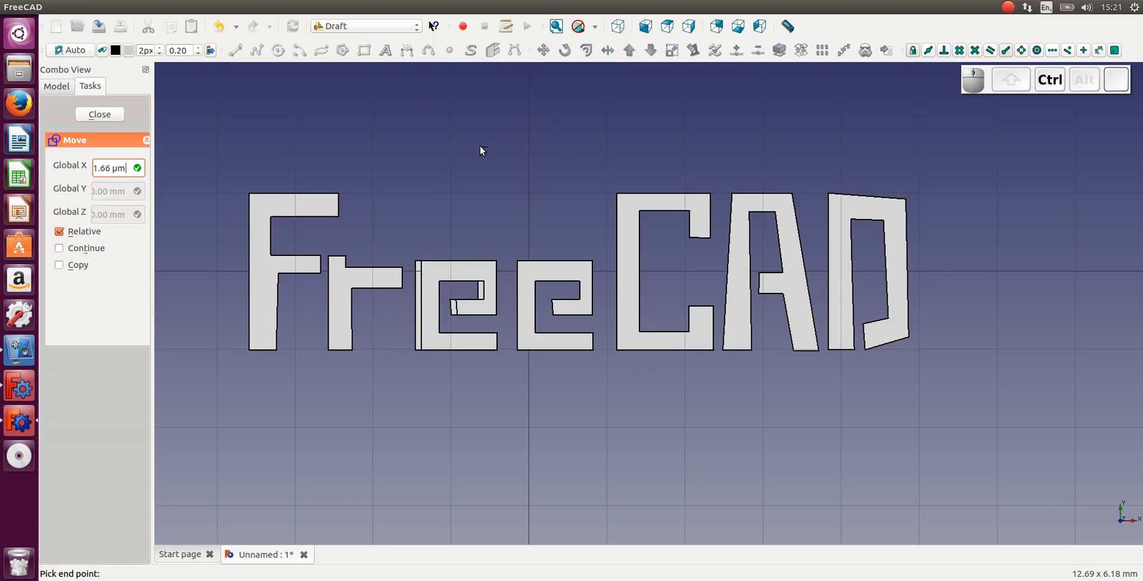
click(477, 145)
Step: Move the cloned second e about 0.2 mm horizontally toward the first e
click(562, 279)
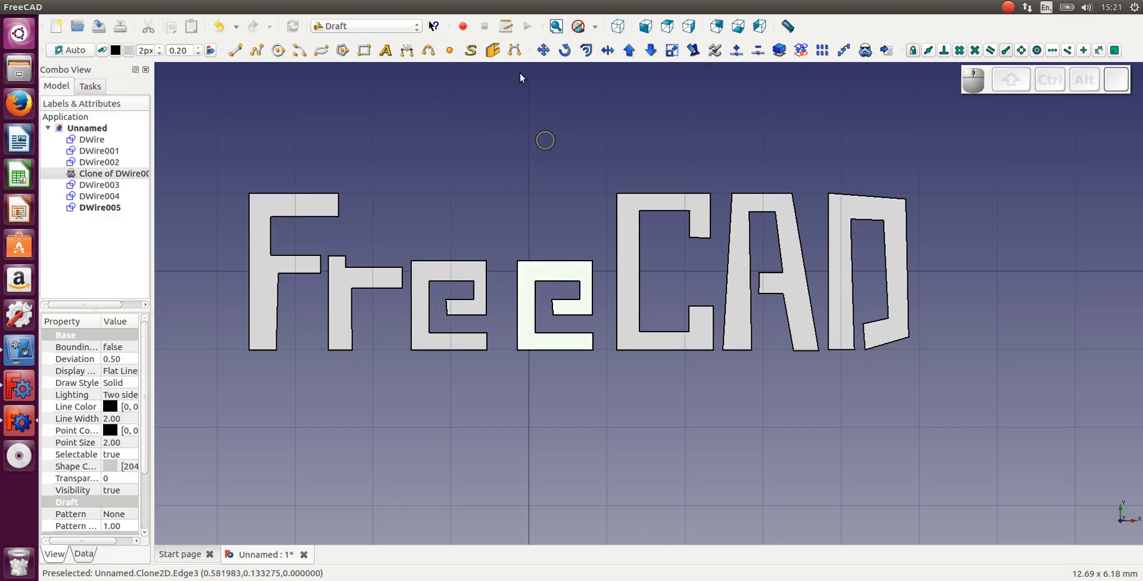
click(542, 50)
click(548, 119)
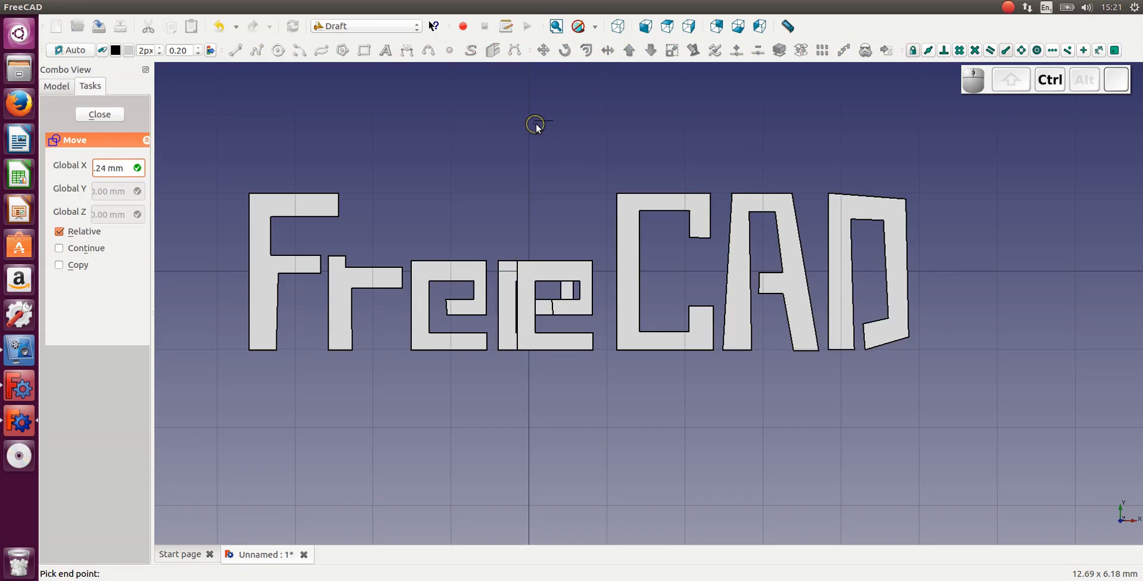
click(533, 124)
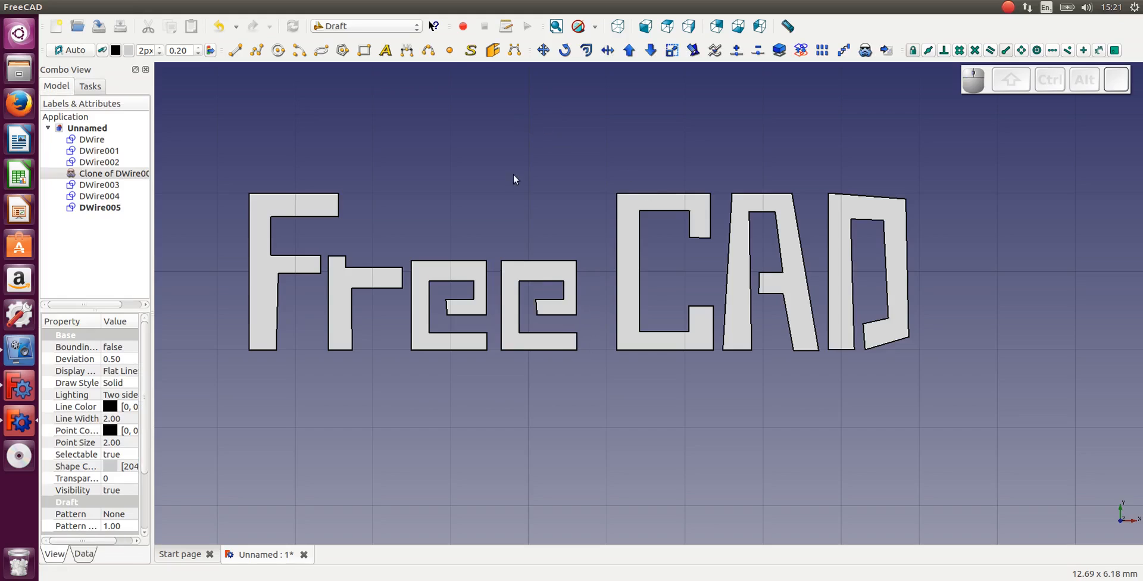
Step: Move the letters C, A and D together about 0.32 mm horizontally toward the second e
click(100, 185)
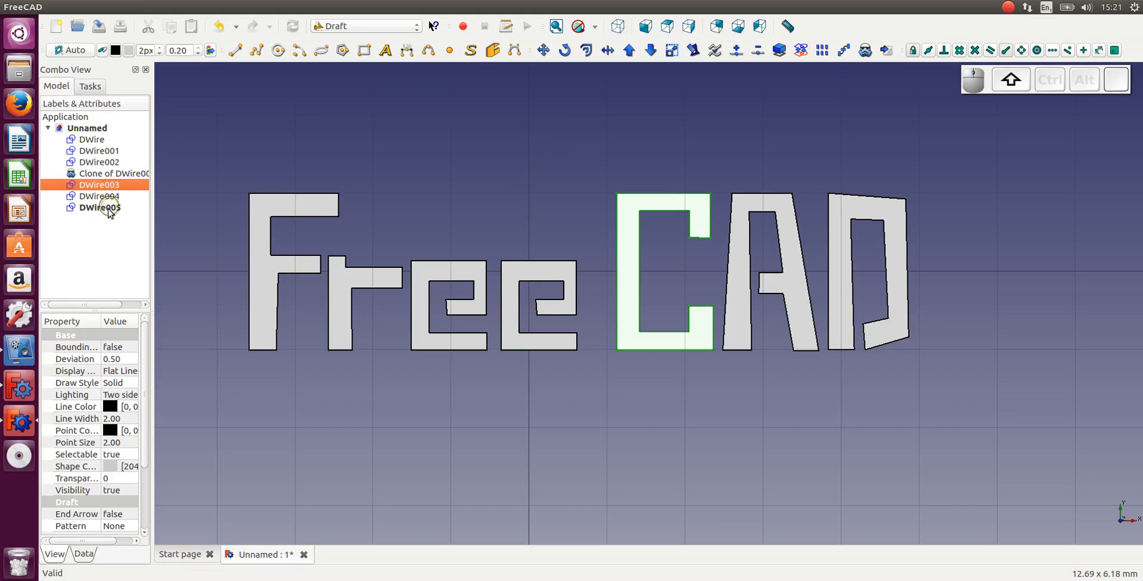
shift+click(109, 208)
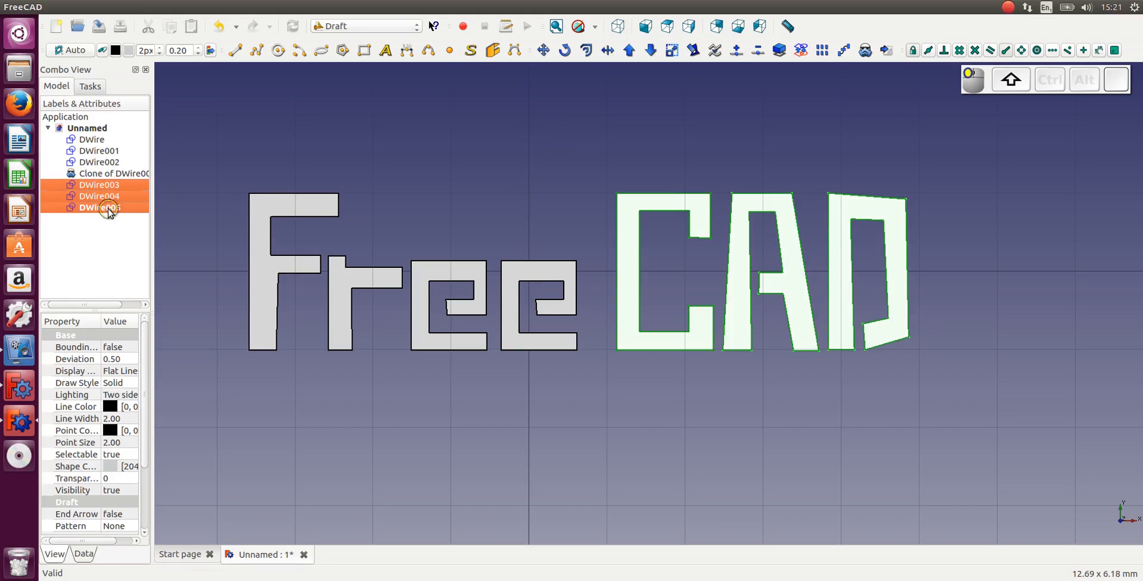
click(543, 51)
click(579, 118)
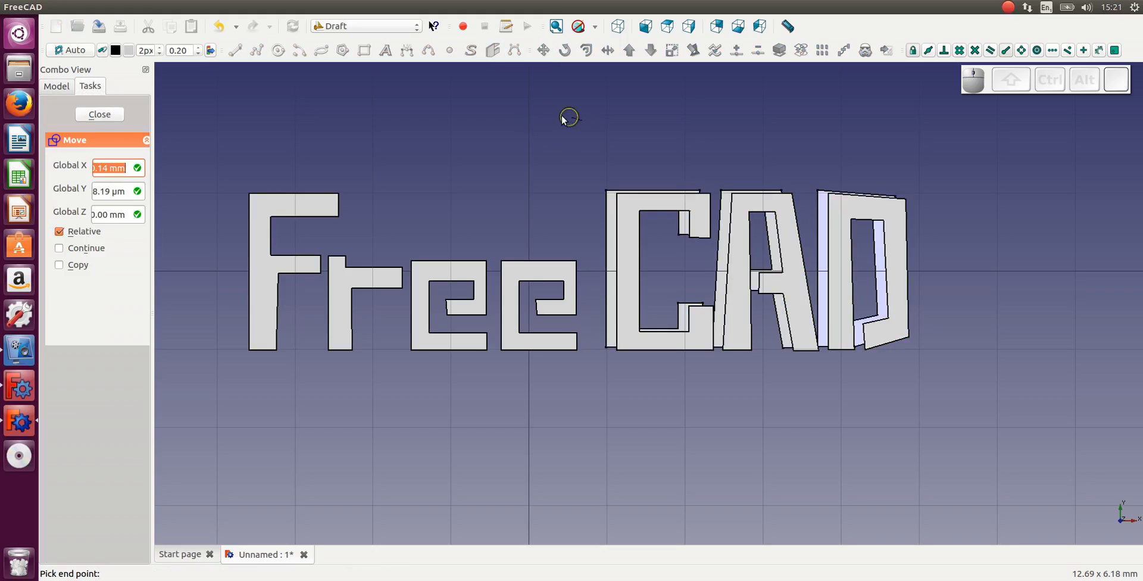
key(ctrl)
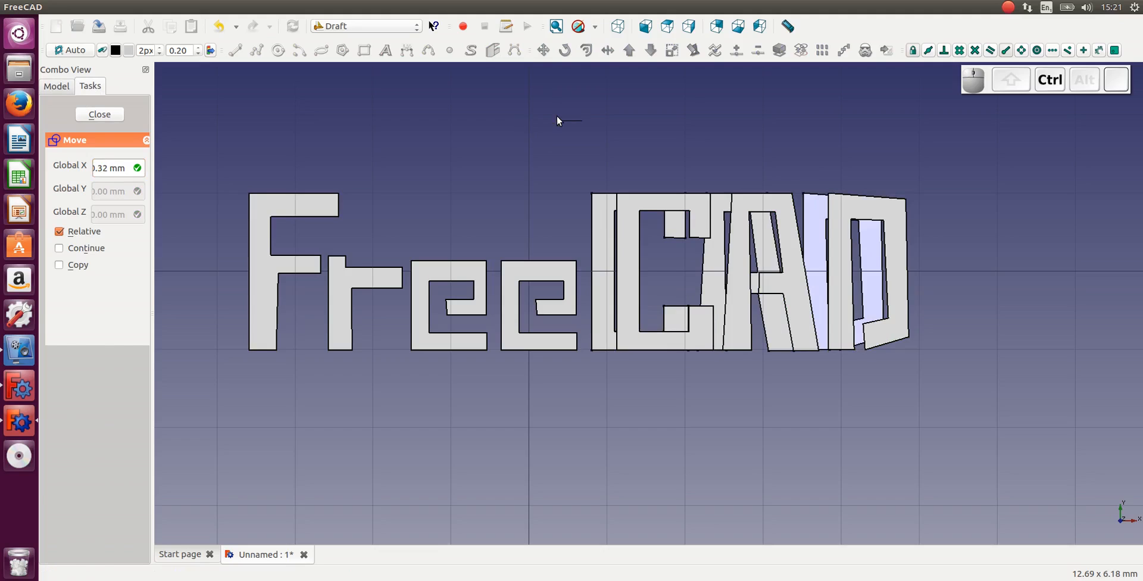
ctrl+click(558, 116)
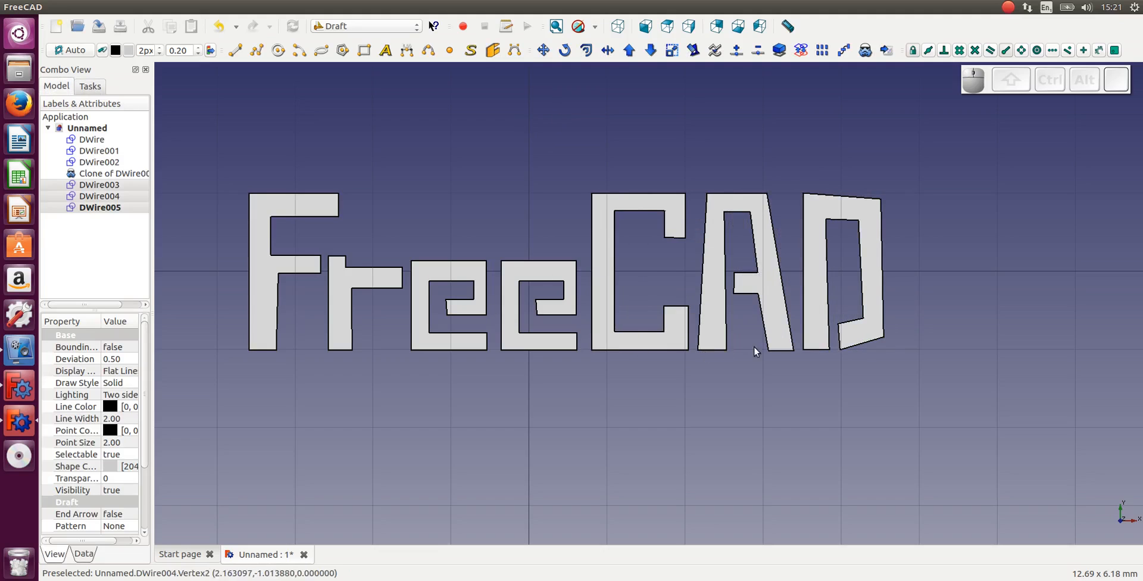
Step: Edit the A's wire points and shift its inner upper-left corner inward, making the inner side vertical and the inner top edge level
click(724, 210)
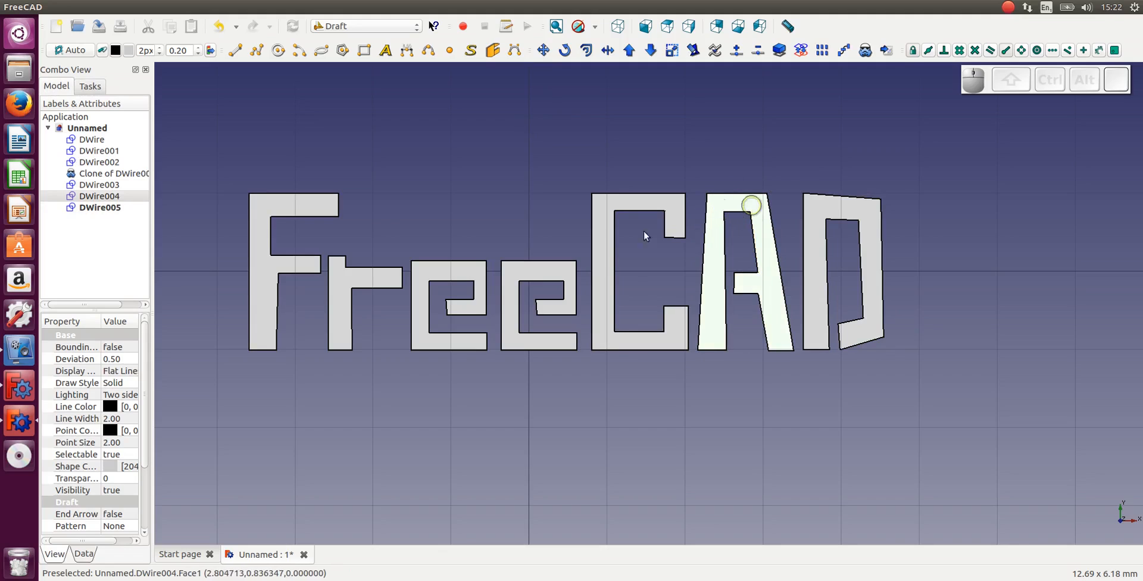
click(98, 196)
double_click(99, 197)
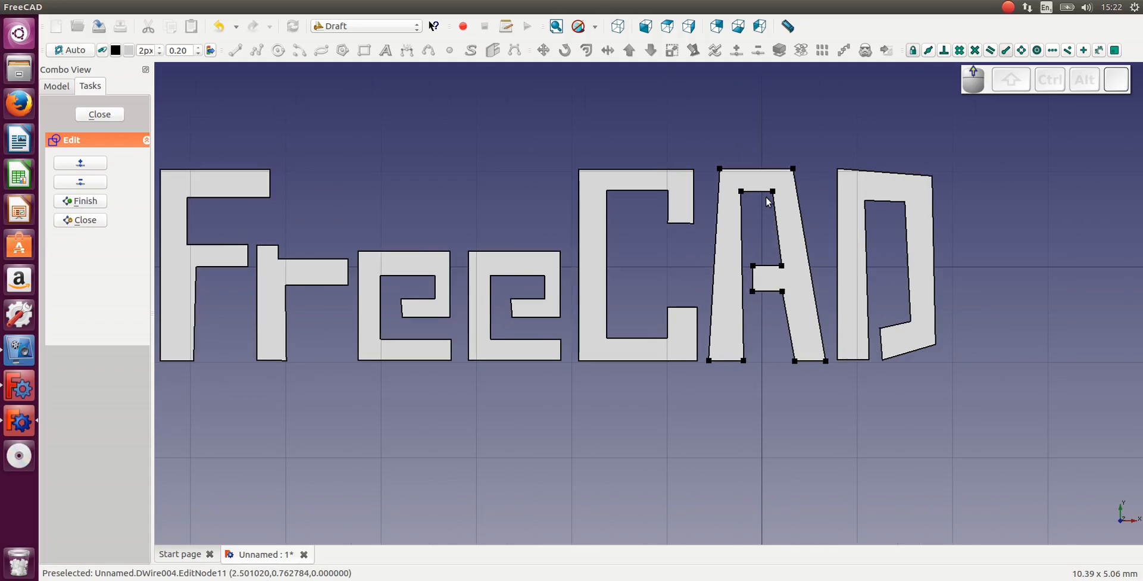
scroll(768, 202, up, 3)
scroll(768, 201, up, 1)
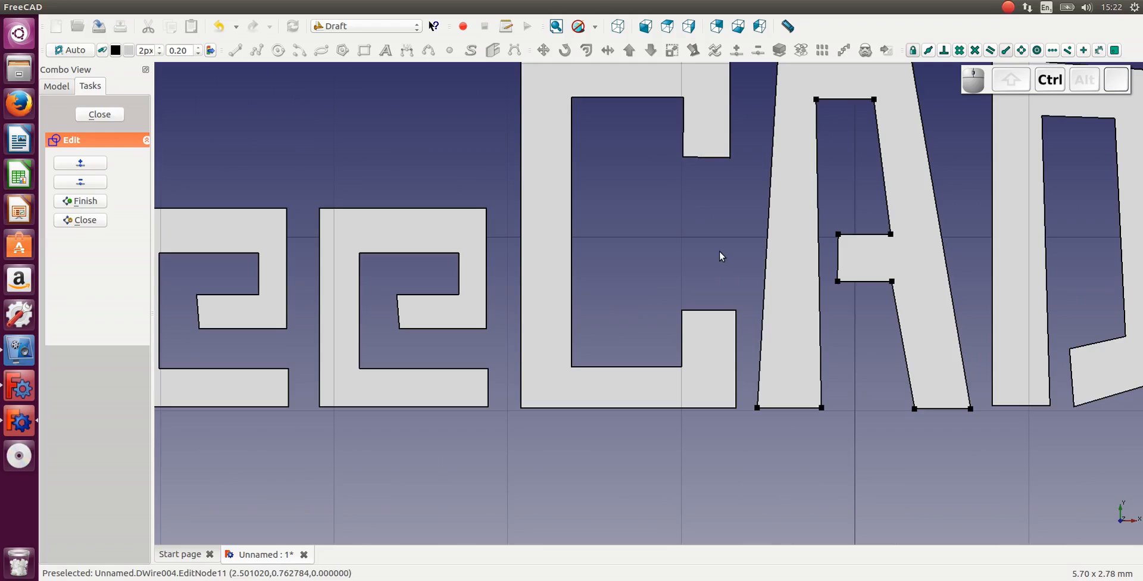
shift+middle_drag(702, 256, 604, 344)
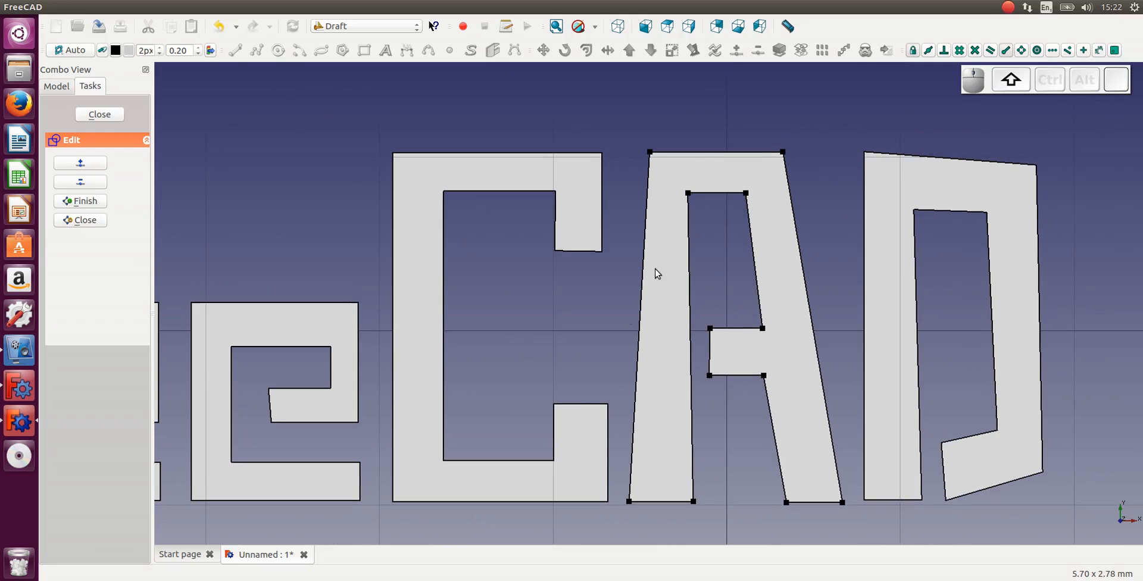
click(689, 191)
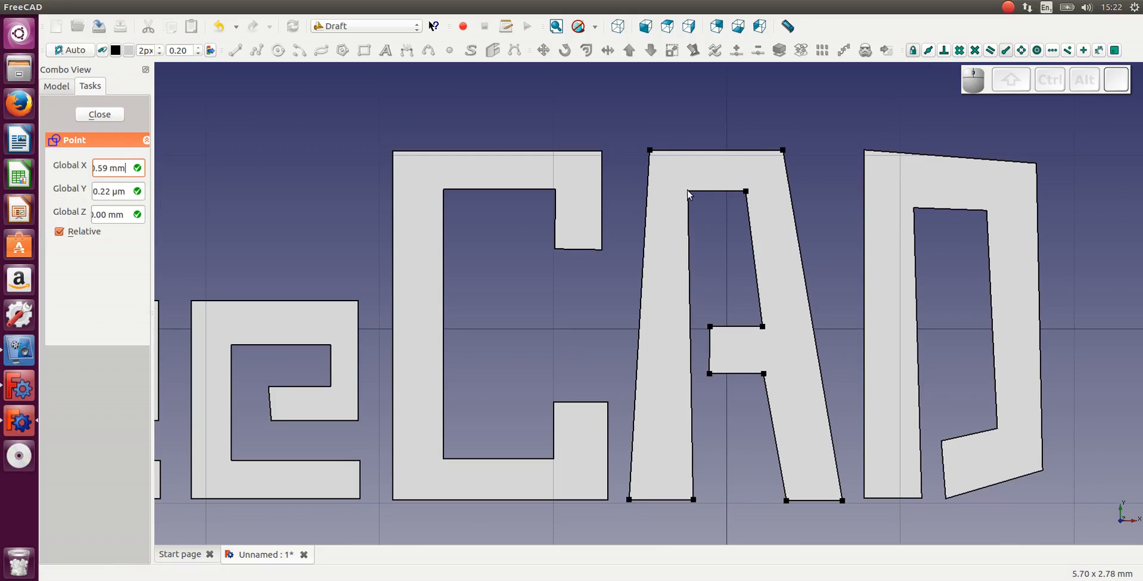
click(694, 200)
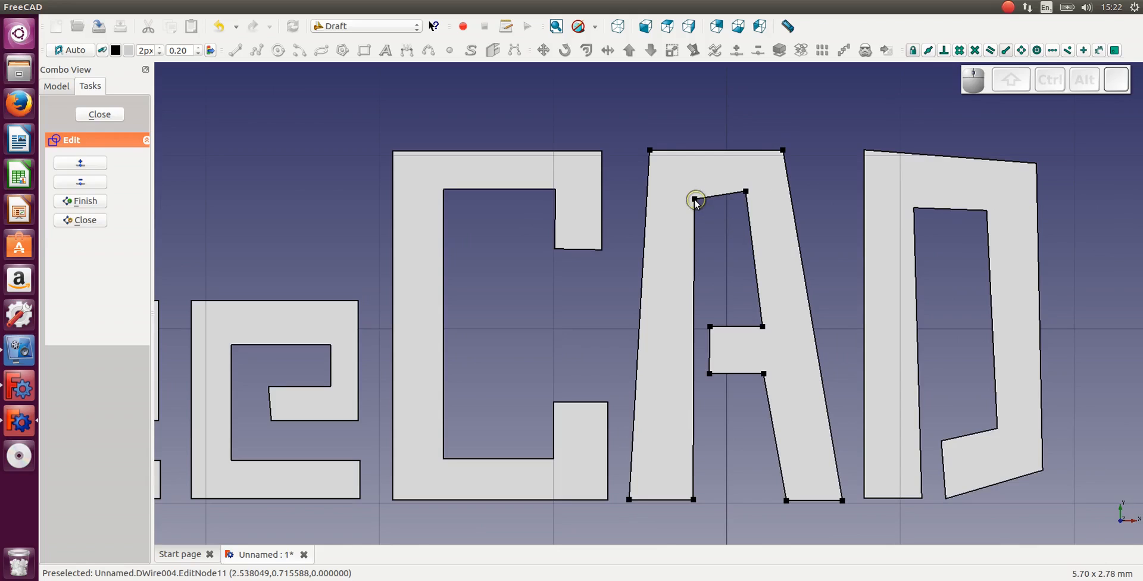
click(694, 200)
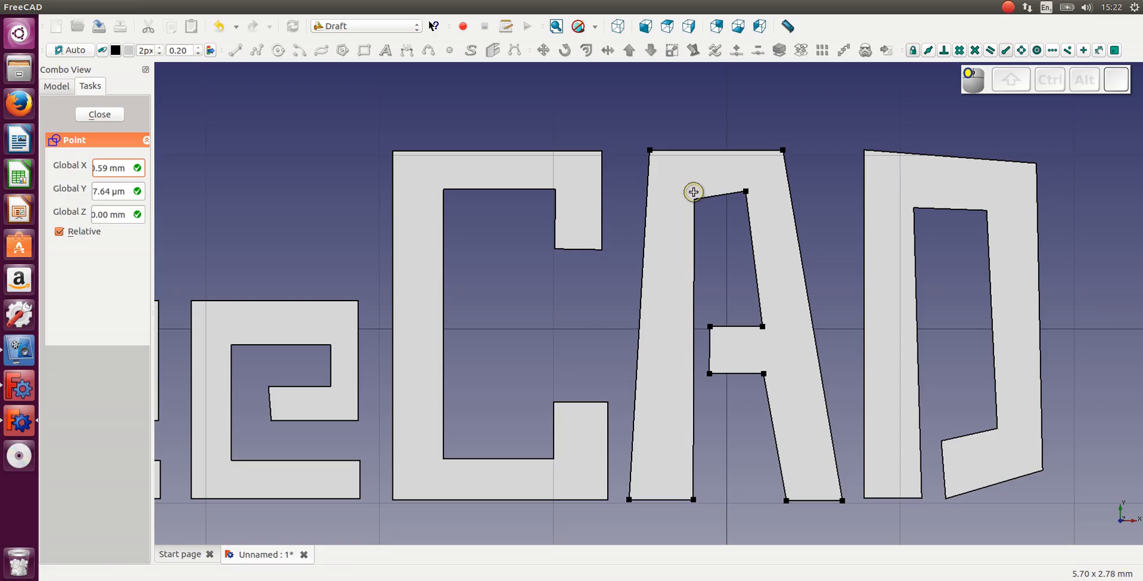
click(694, 191)
click(695, 194)
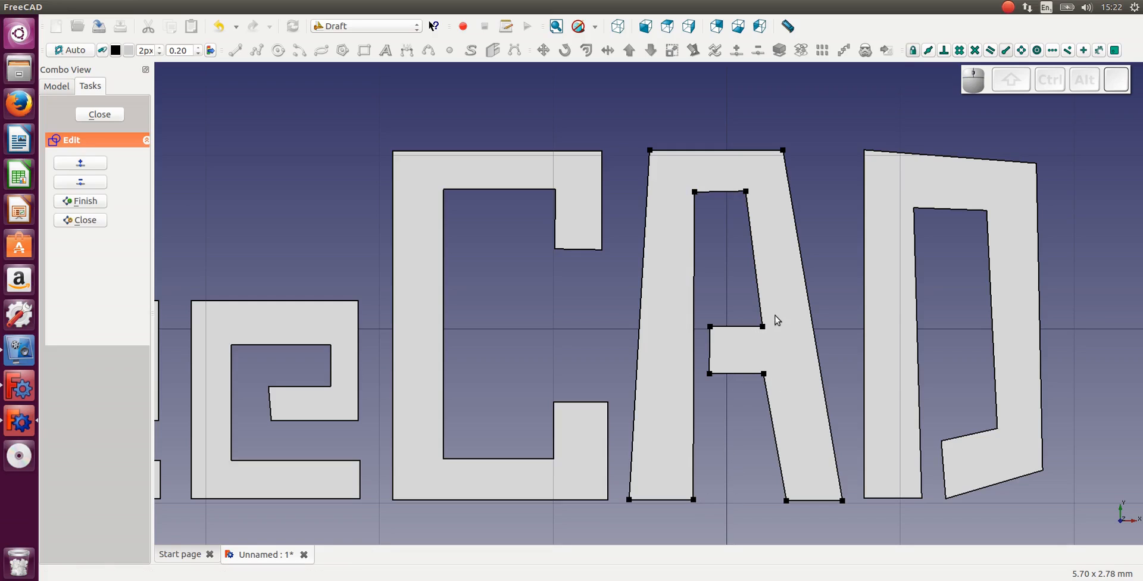
Step: Try to shift the A's inner upper-right corner point, and leave point editing
click(746, 191)
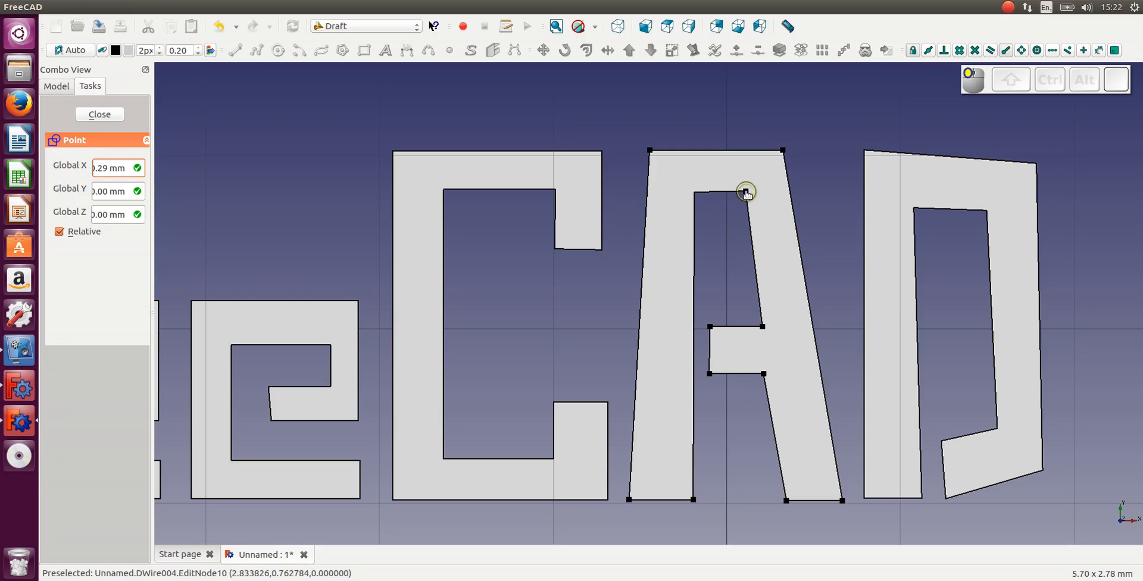
click(746, 192)
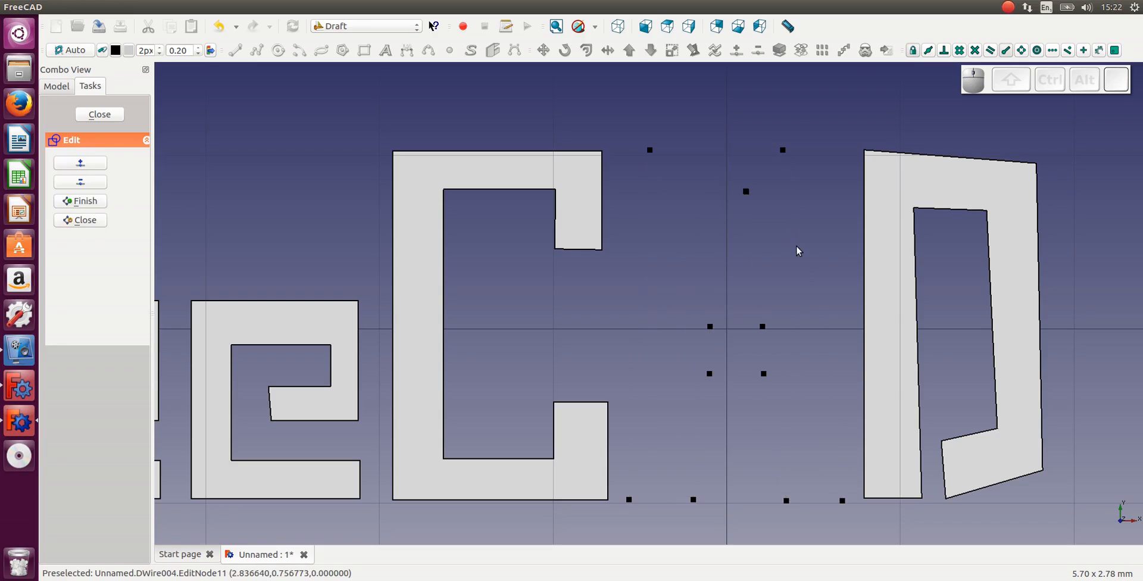
key(Escape)
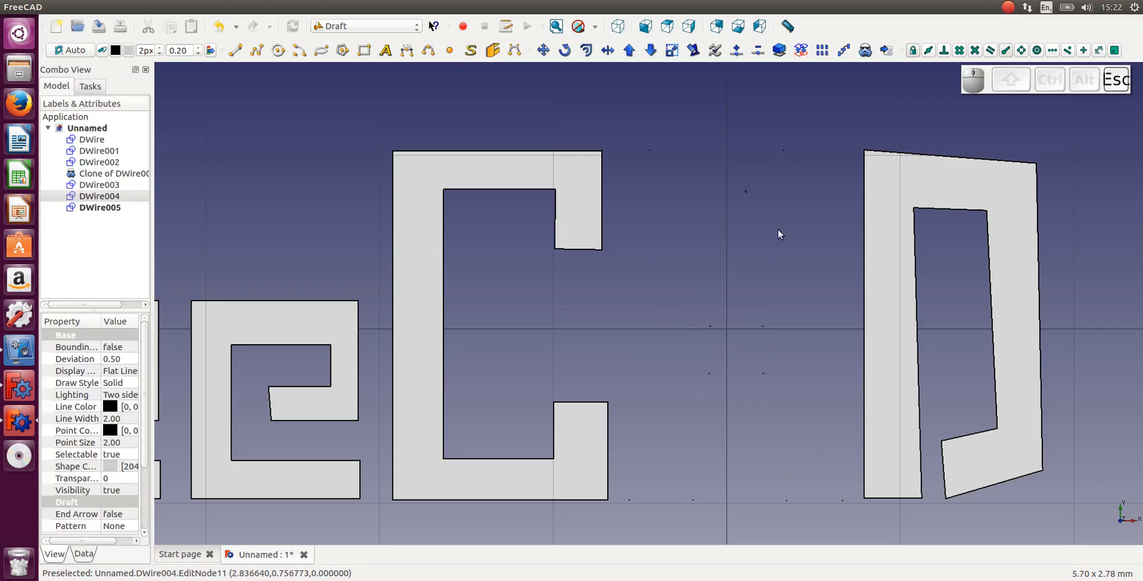
click(809, 220)
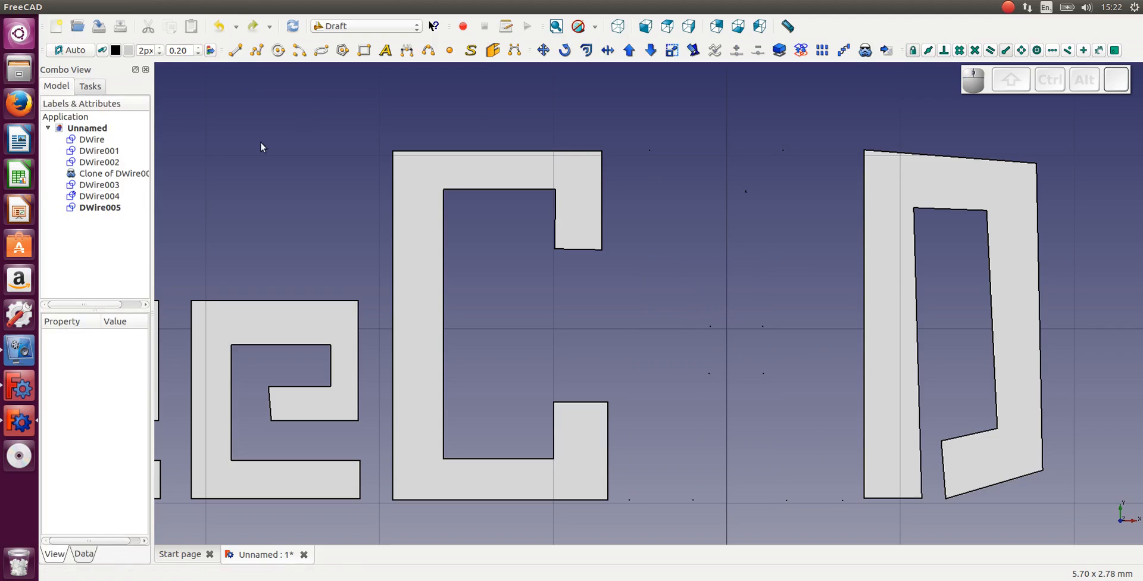
Step: Try to restore the missing A face by undoing the last point edit and redoing it
click(216, 30)
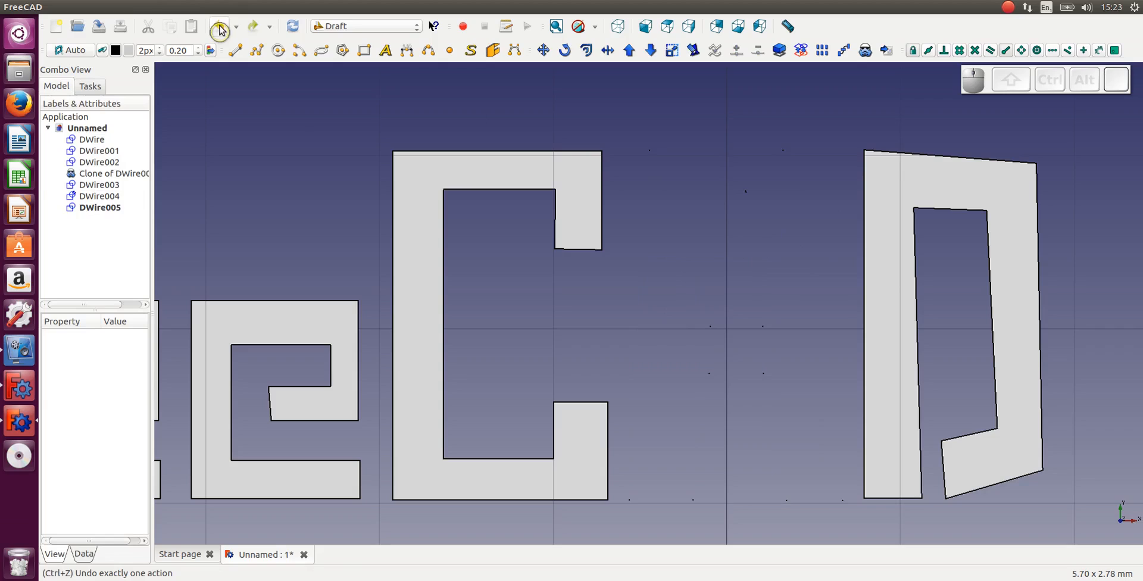
click(252, 29)
click(252, 29)
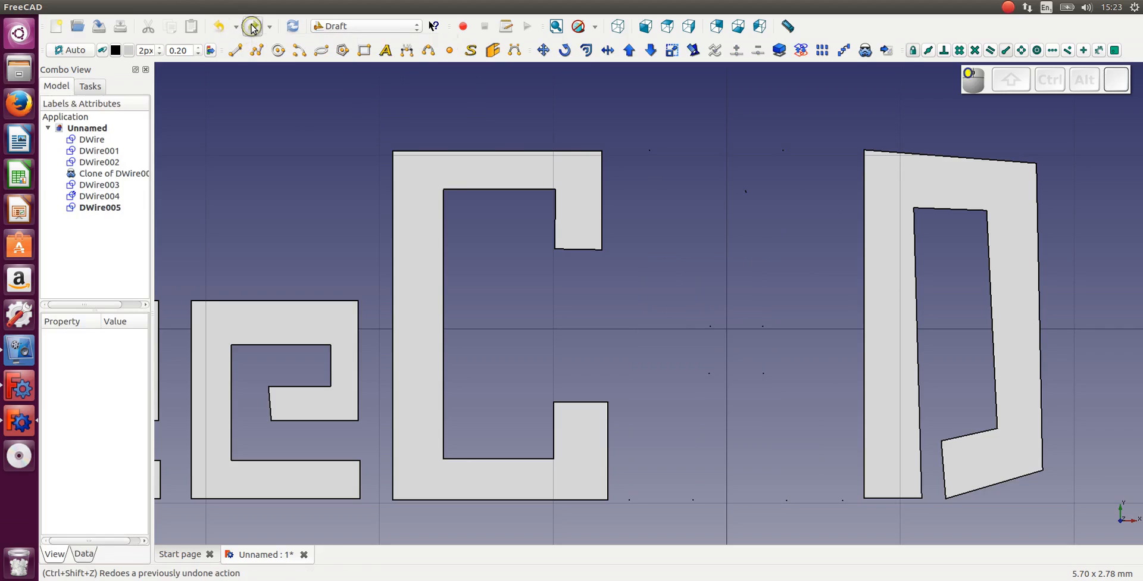
click(98, 207)
double_click(97, 207)
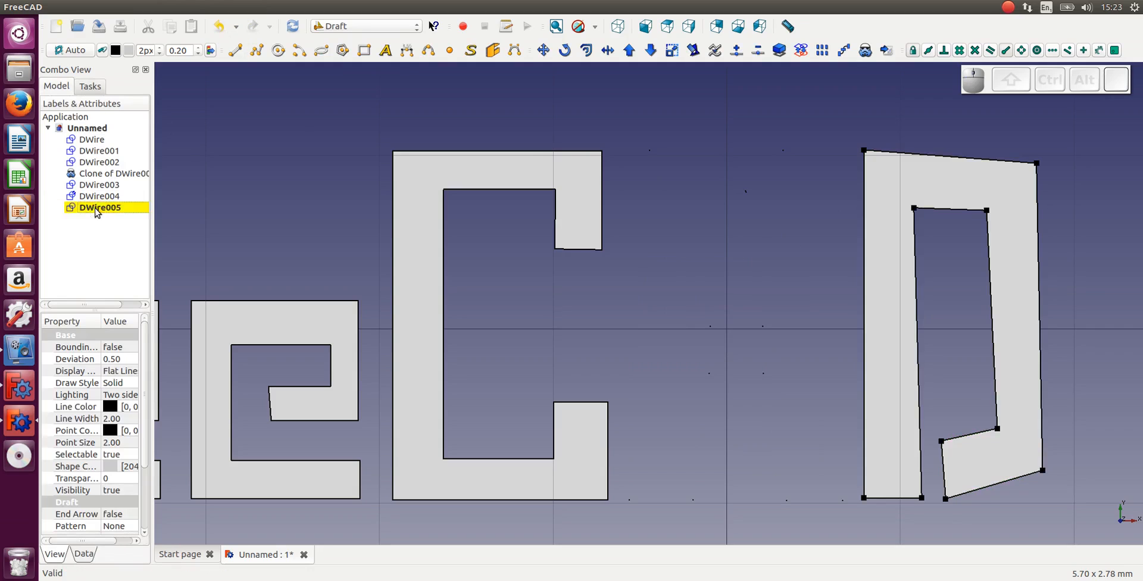
click(99, 114)
click(64, 93)
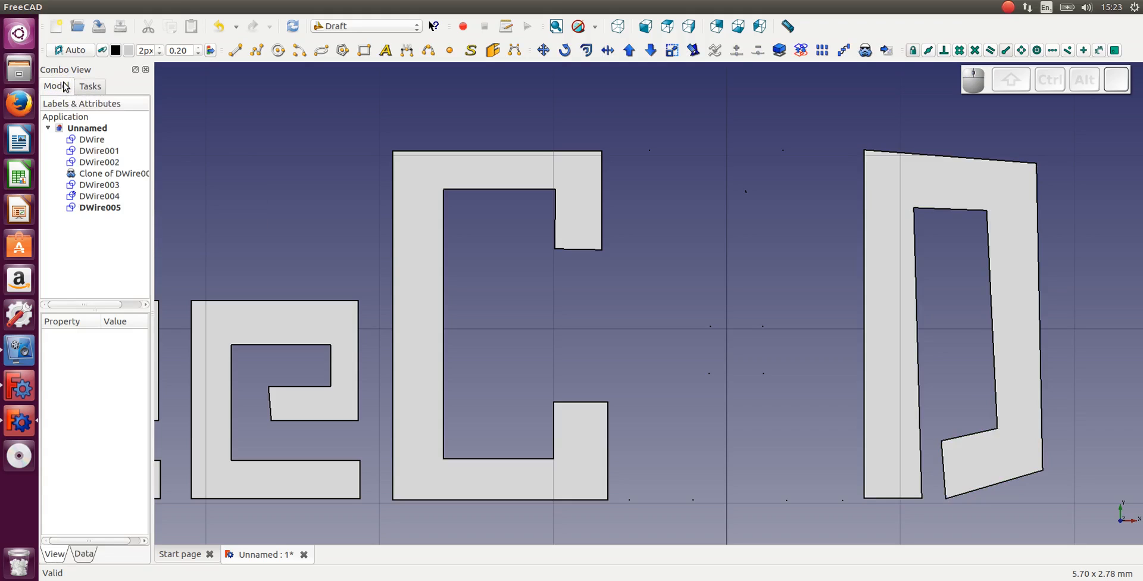
Step: Try to repair the A by reopening its wire DWire004 for point editing
click(90, 196)
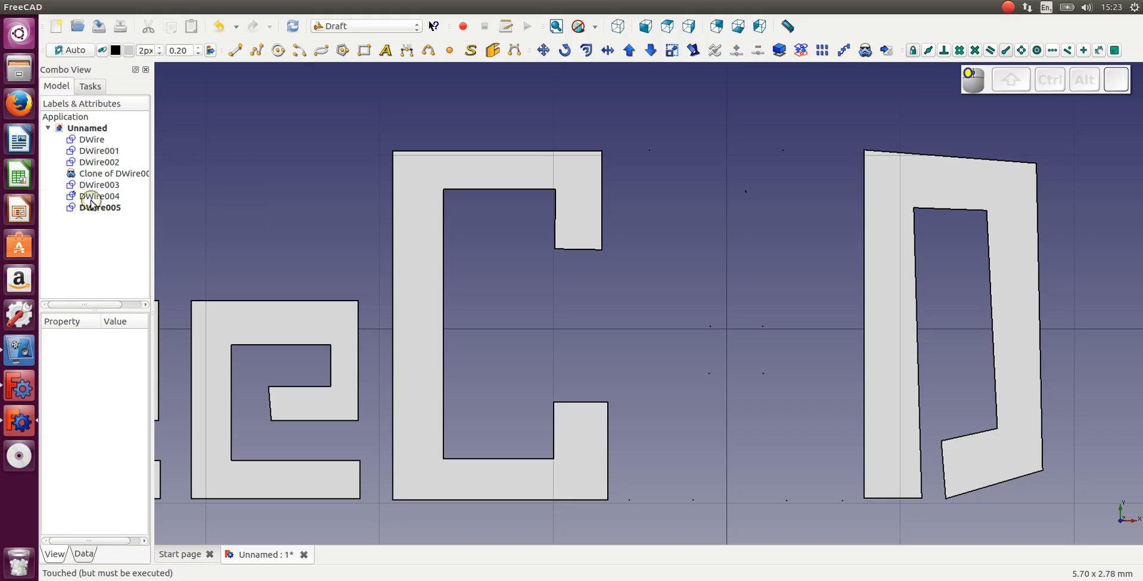
click(91, 86)
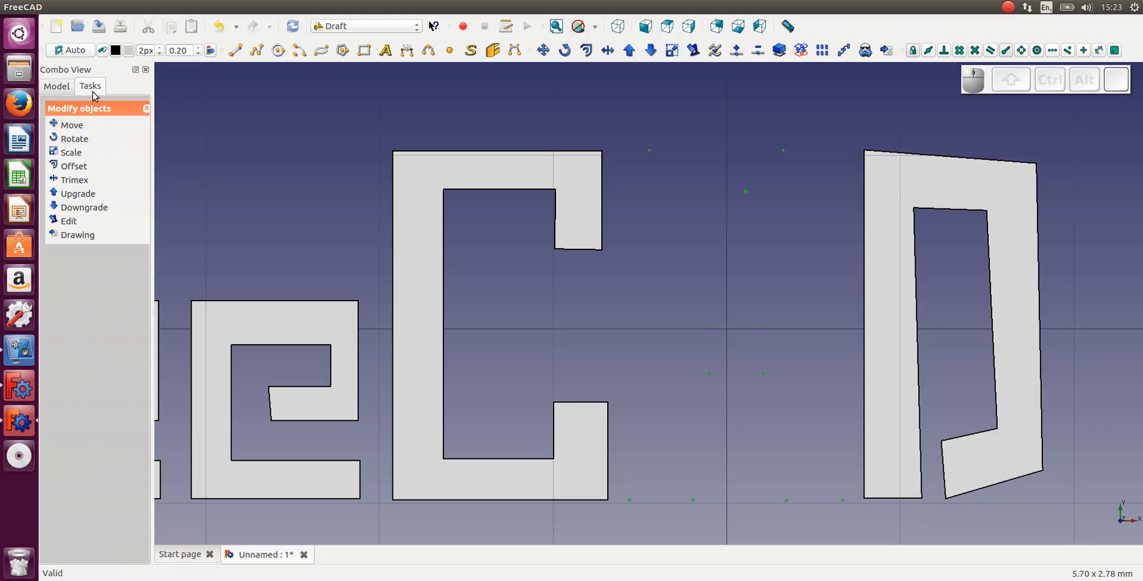
click(57, 88)
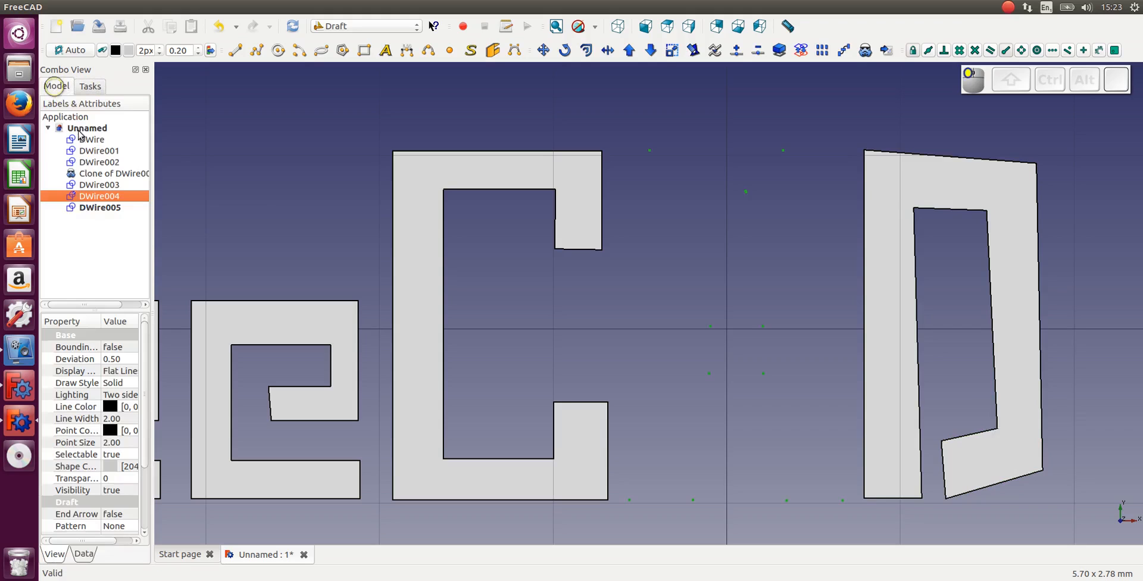
double_click(94, 200)
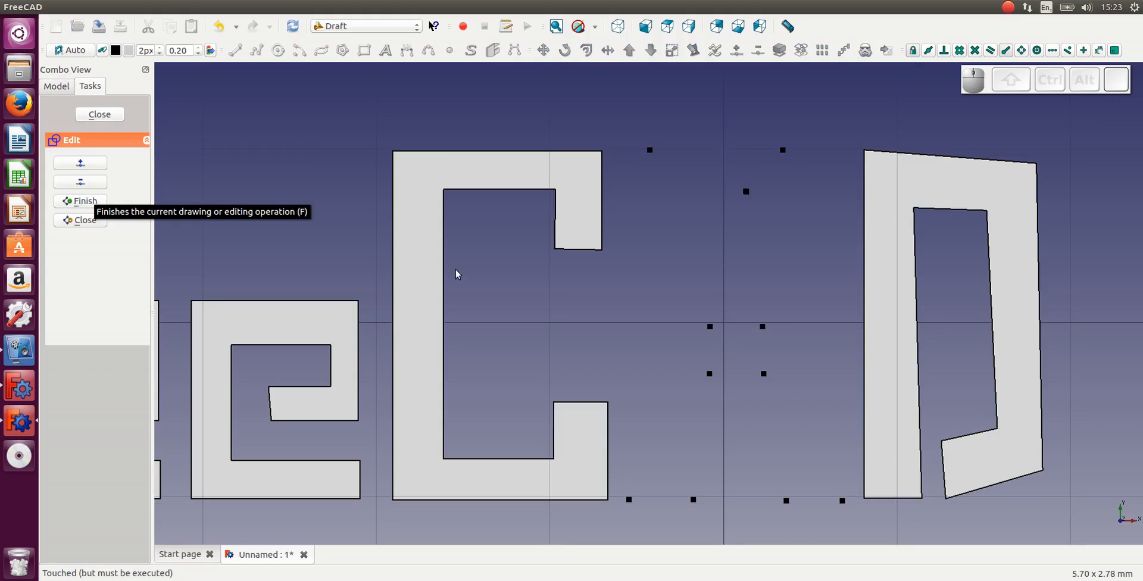
click(89, 222)
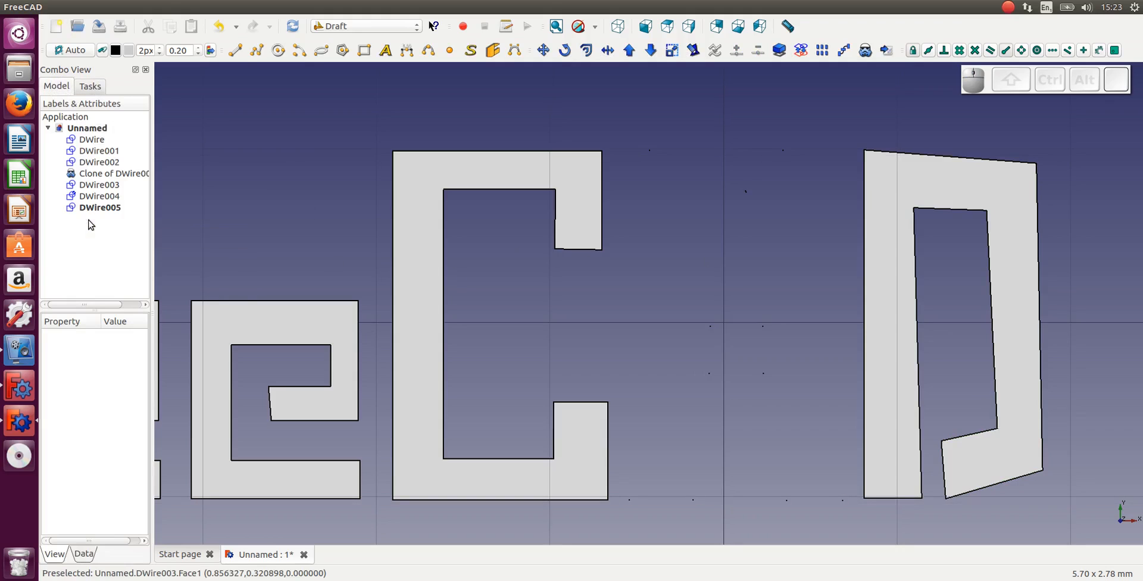
double_click(92, 198)
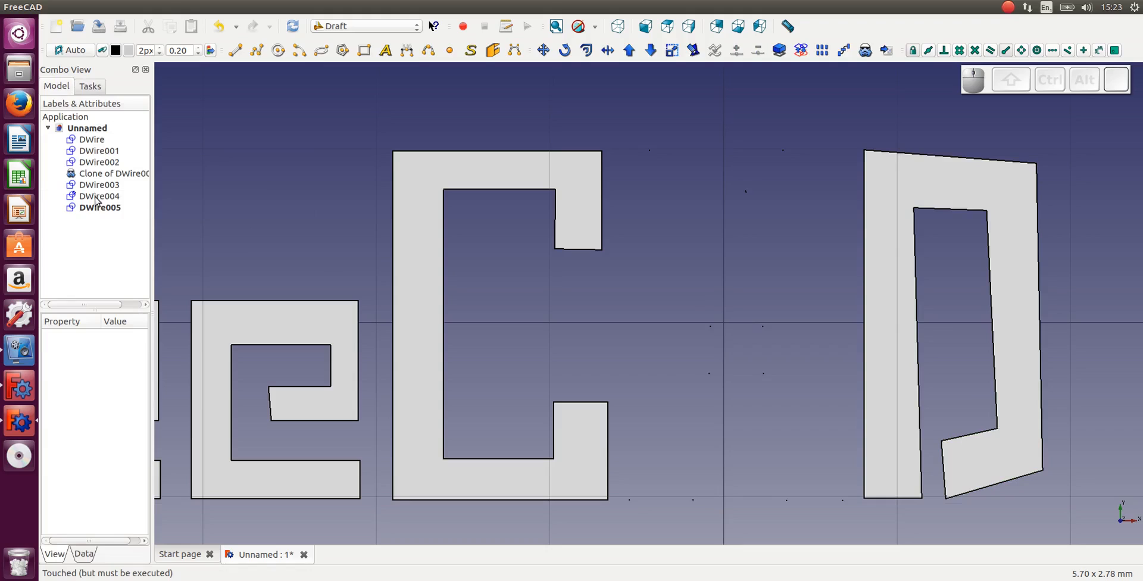
click(93, 202)
click(96, 210)
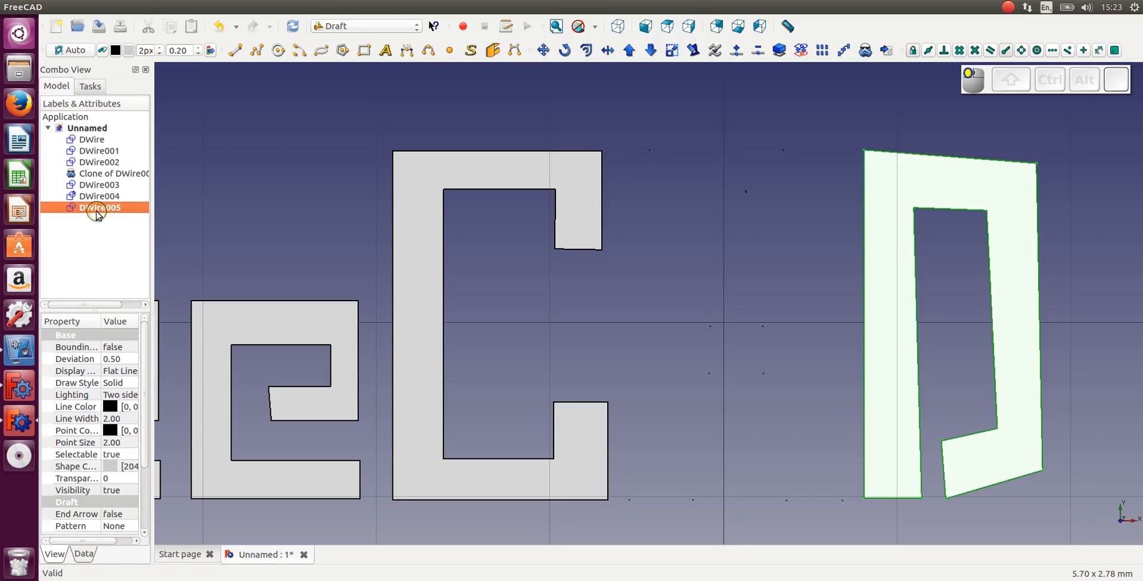
Step: Try to bring back the A's shape by undoing several previous changes
click(220, 28)
click(219, 28)
click(220, 28)
click(219, 27)
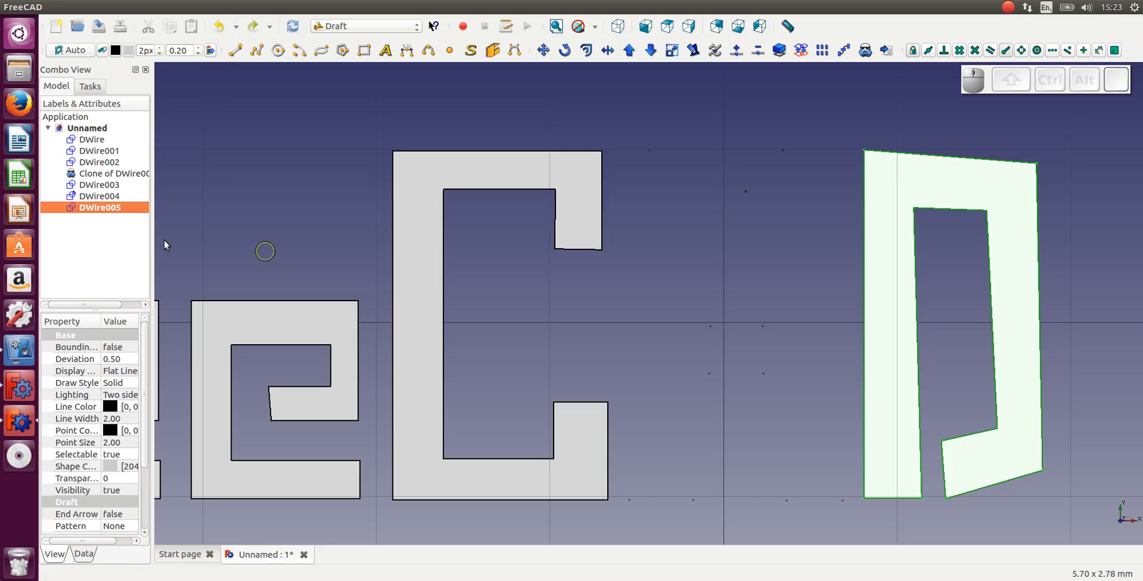
Step: Delete the broken A wire, DWire004
click(92, 225)
click(142, 195)
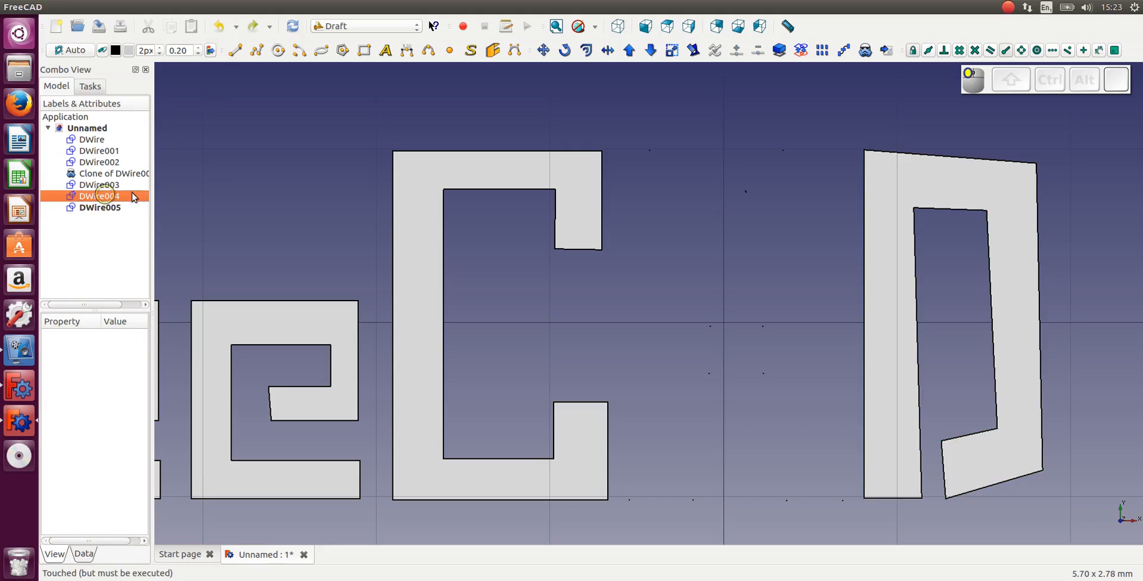
key(BackSpace)
click(319, 212)
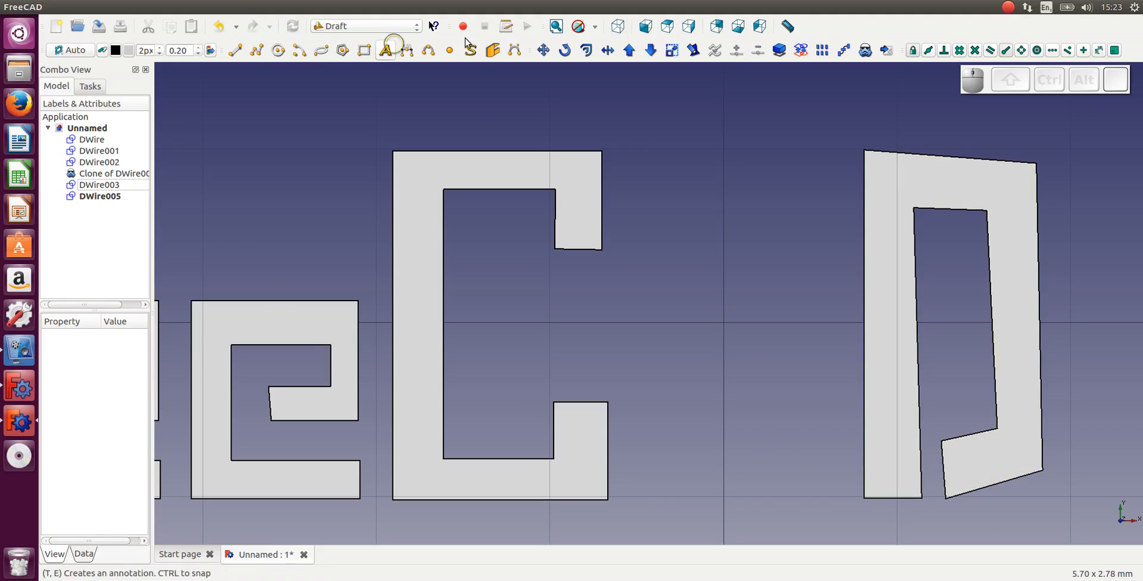
Step: Start a filled wire for a new A between C and D, tracing its outer outline with a top about 0.54 mm wide and feet about 0.3 mm wide
click(257, 51)
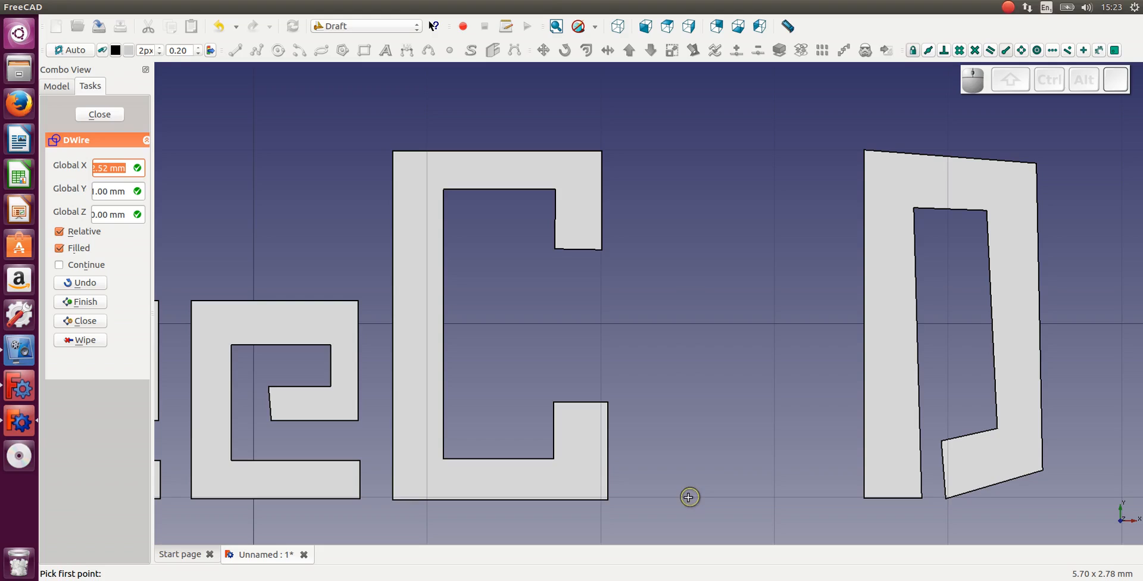
click(687, 500)
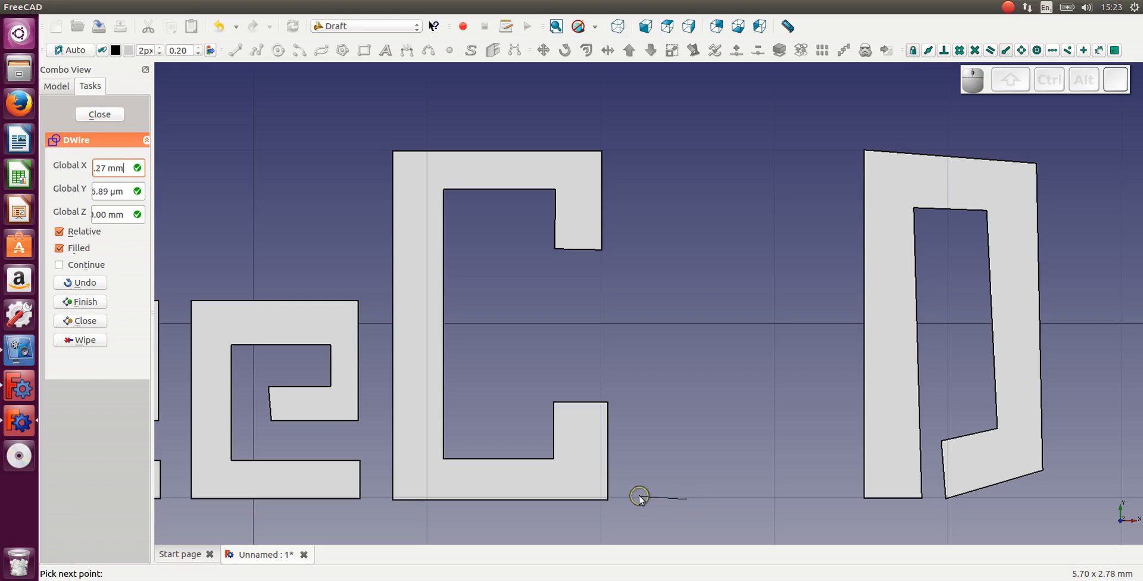
key(ctrl)
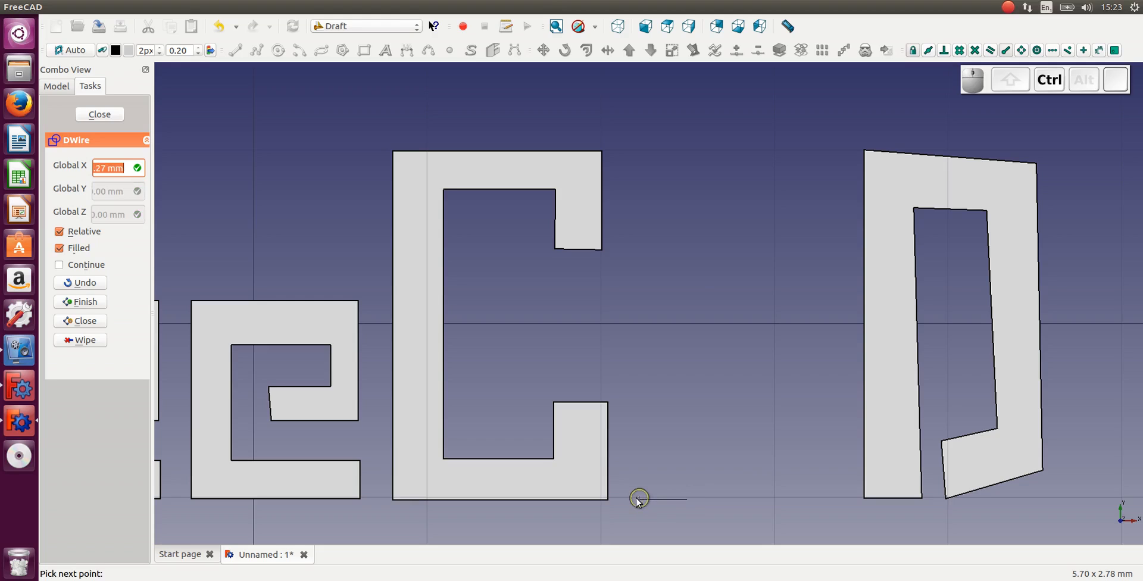
click(635, 500)
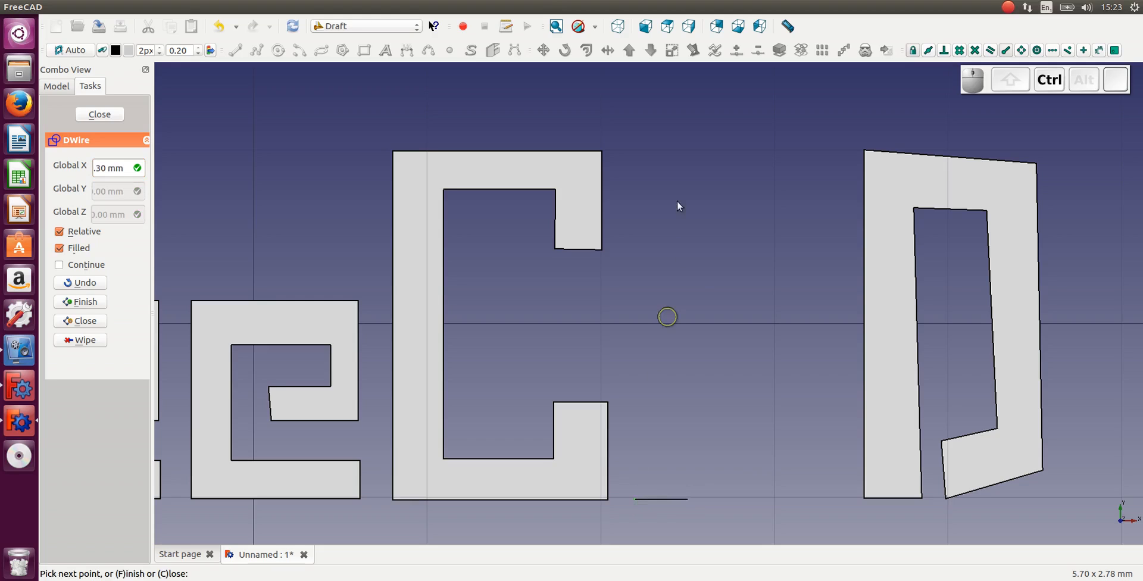
click(677, 150)
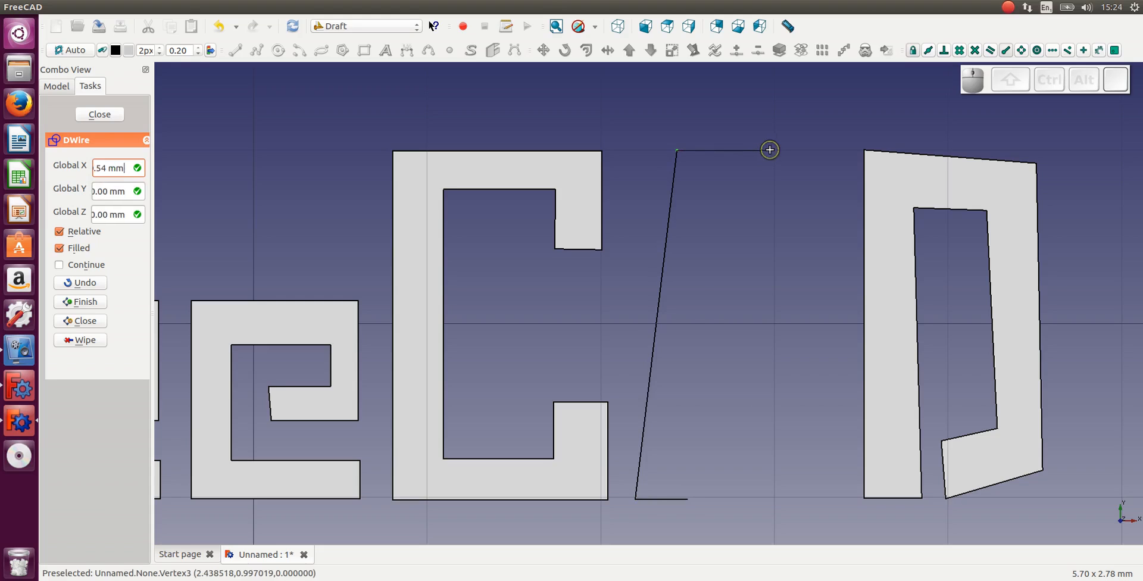
click(771, 150)
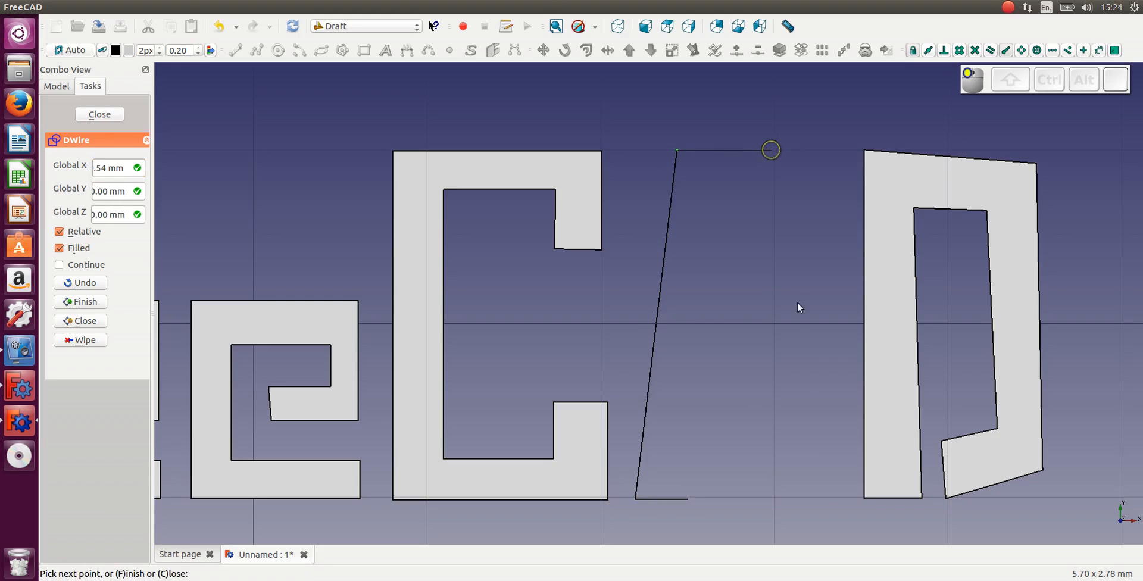
click(826, 498)
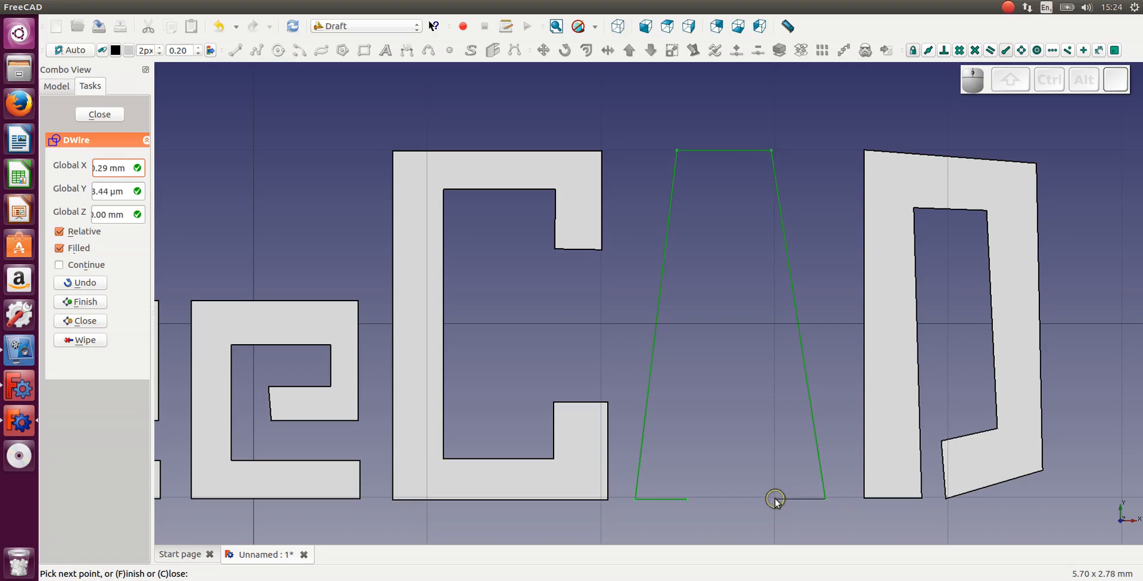
click(776, 499)
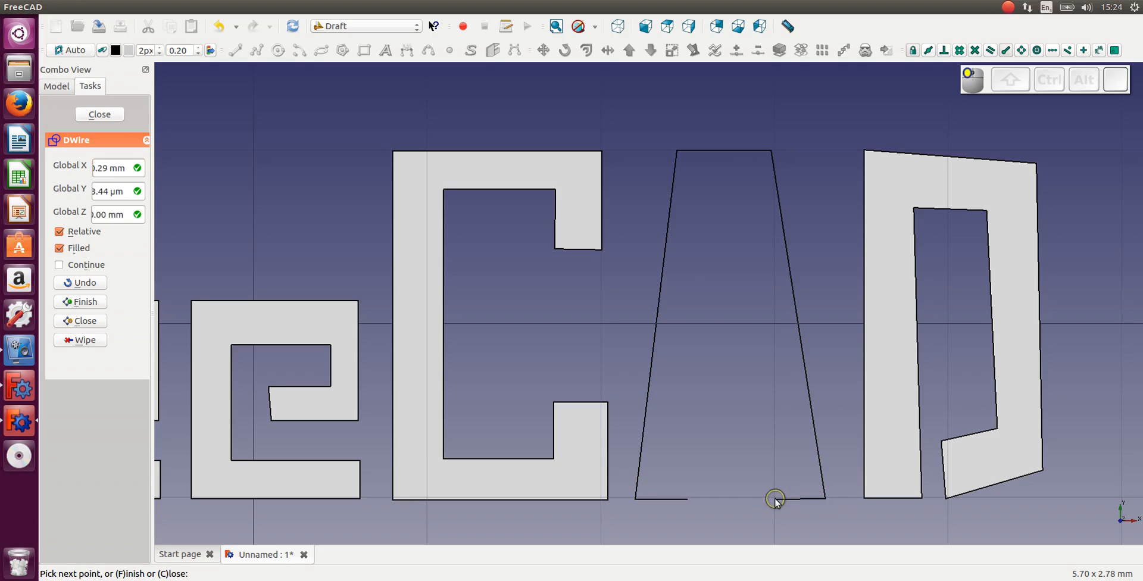
Step: Trace the A's inner contour with a crossbar stub about 0.3 mm long and 0.23 mm high, and close the wire at its starting point
click(761, 362)
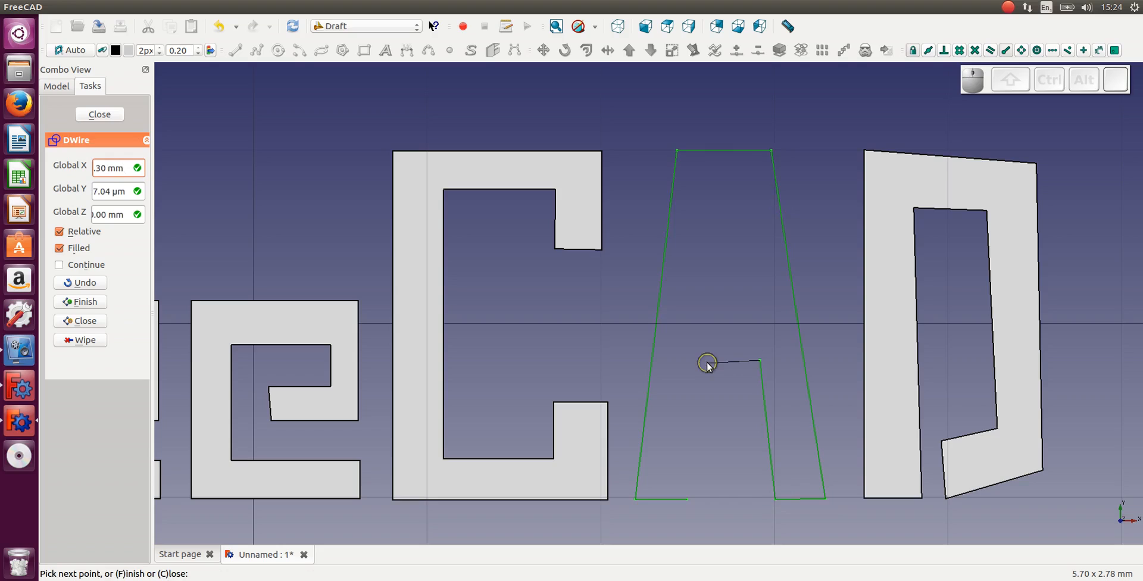
click(707, 363)
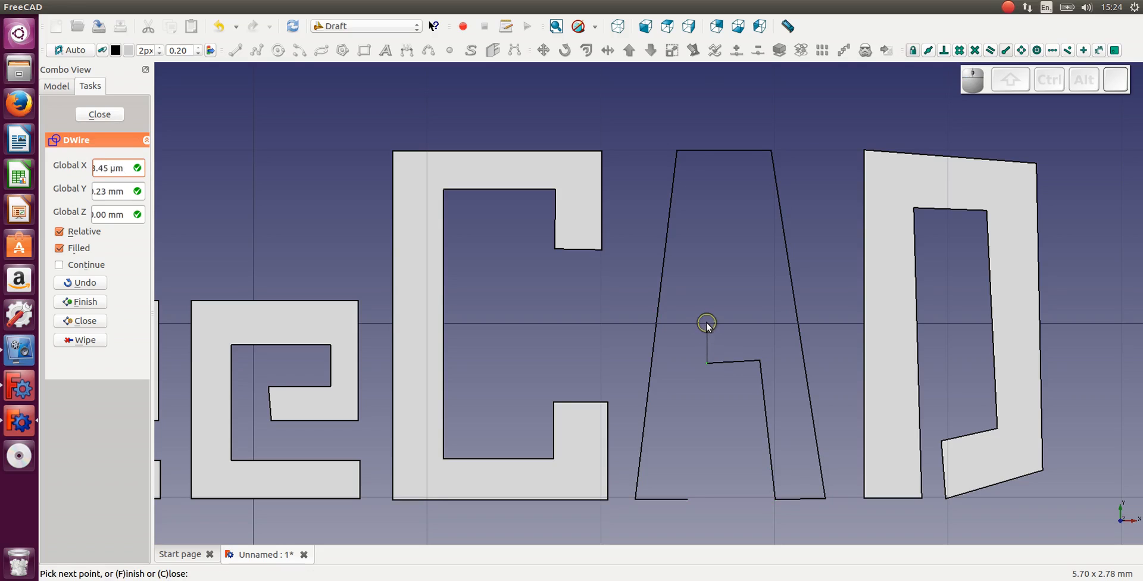
click(734, 324)
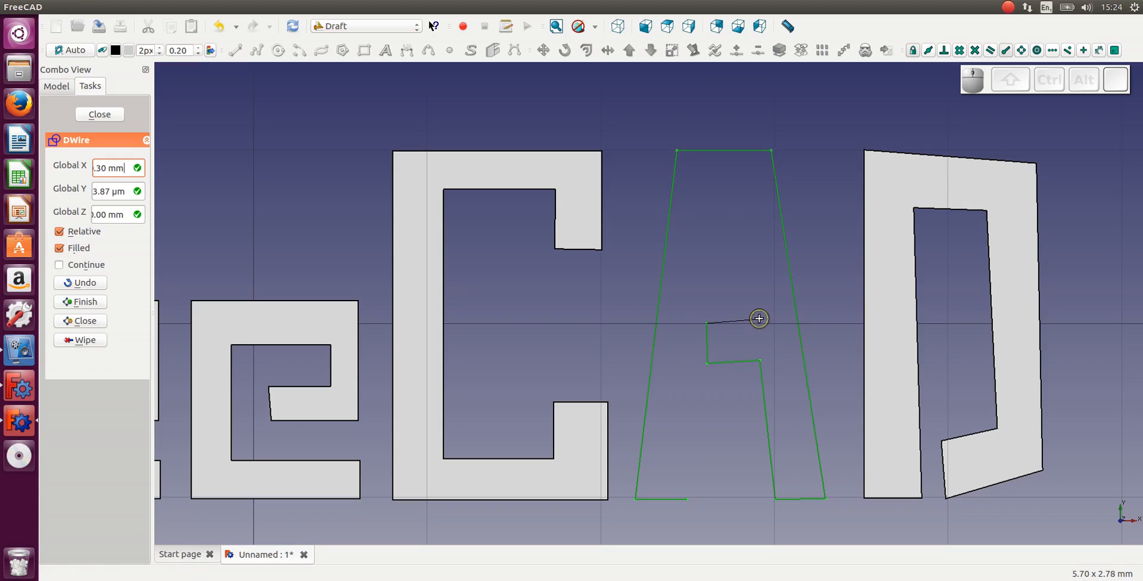
click(758, 321)
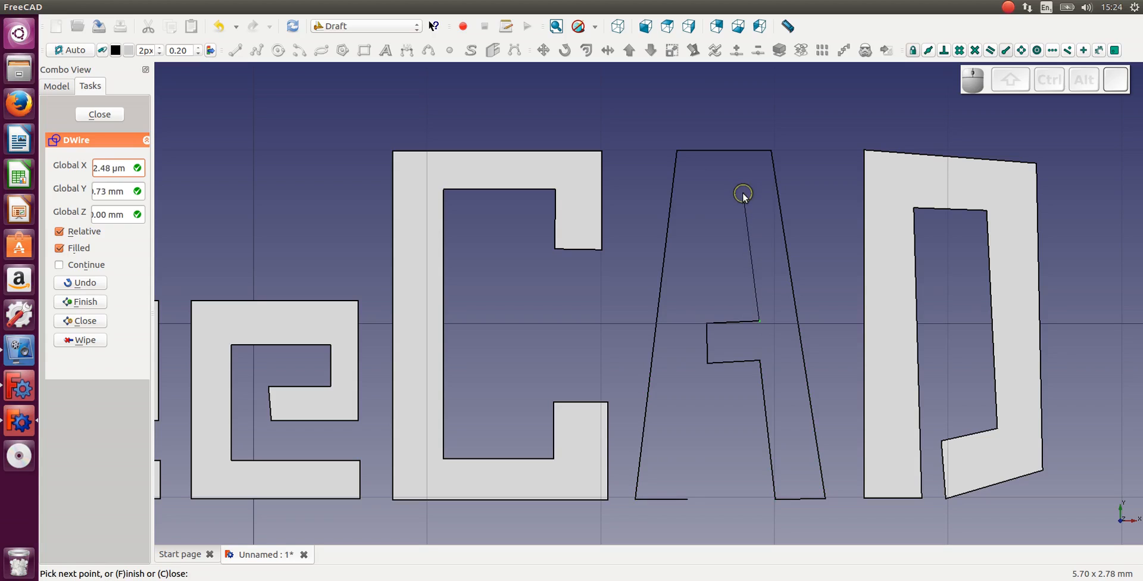
click(743, 194)
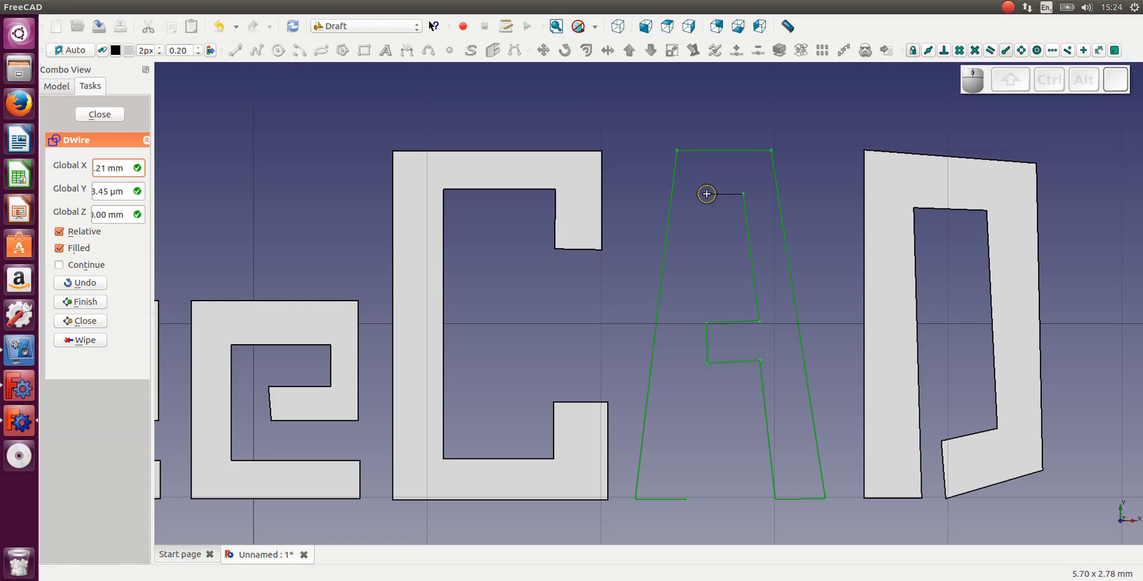
click(707, 194)
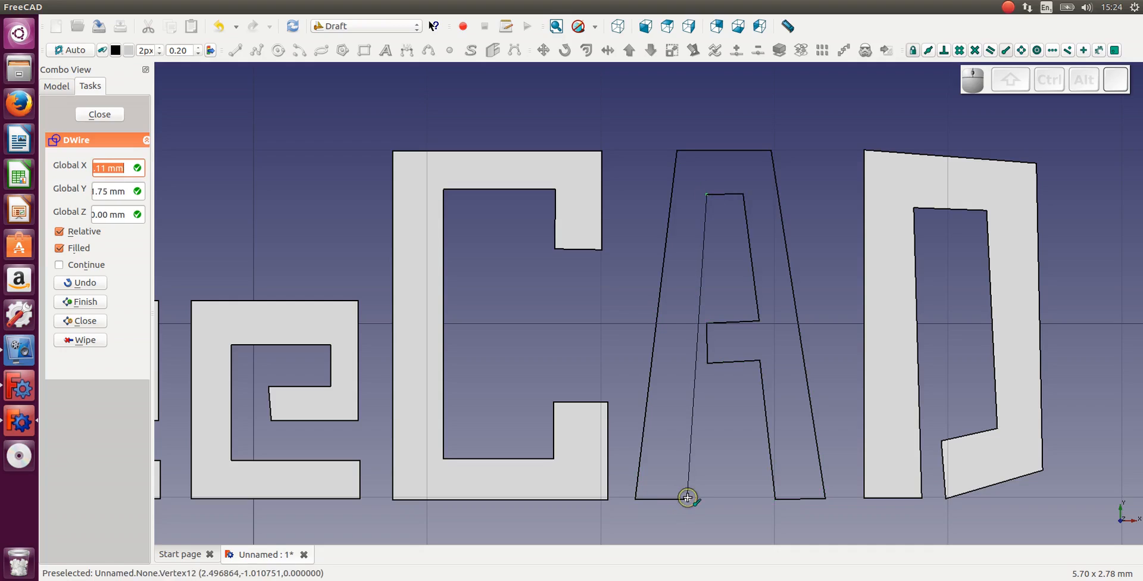
click(687, 496)
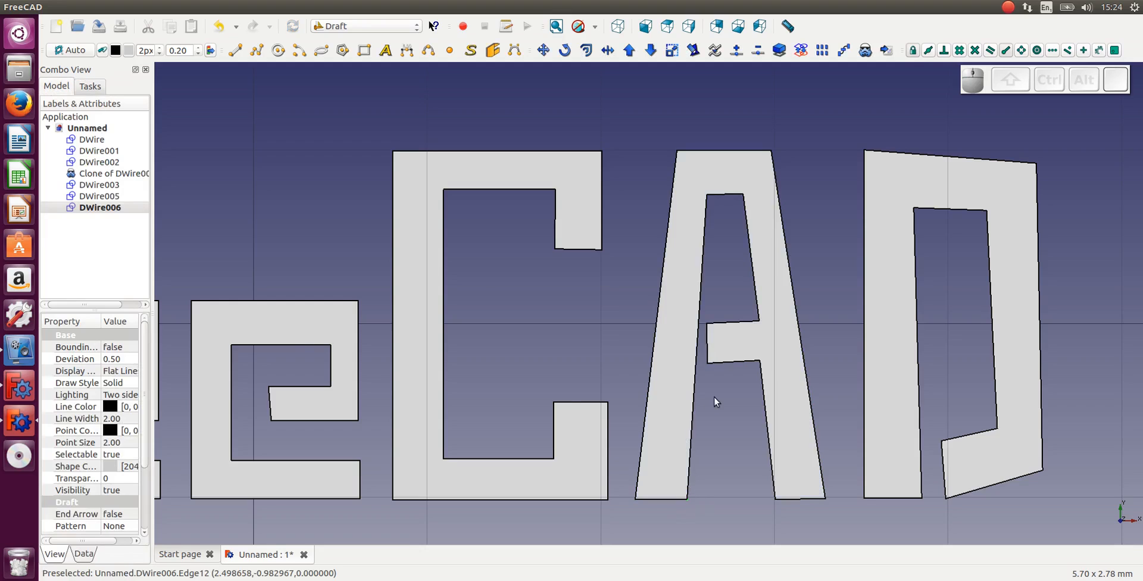
scroll(714, 396, down, 5)
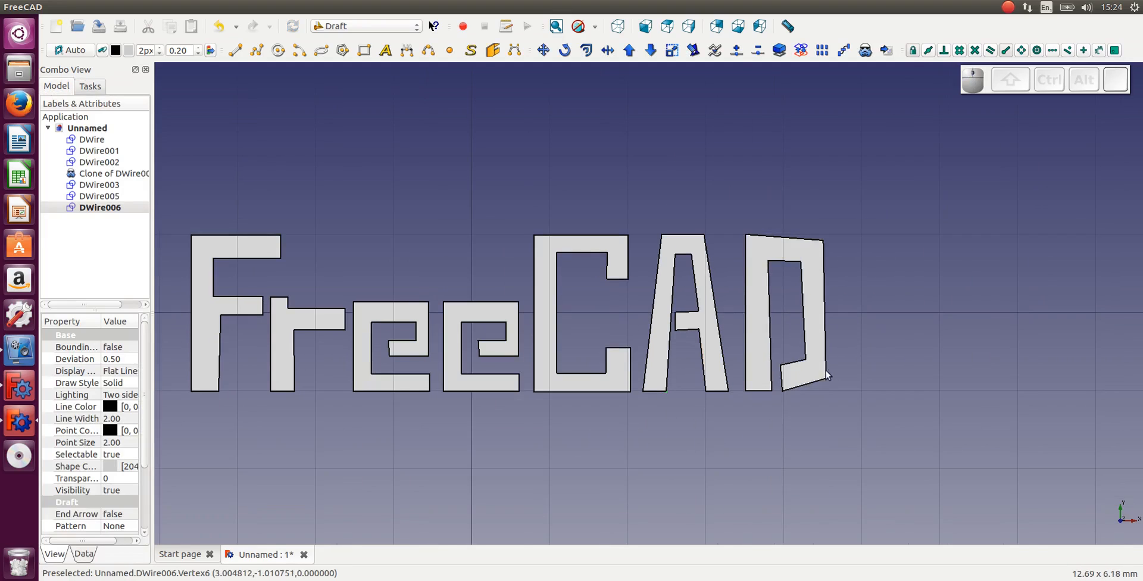
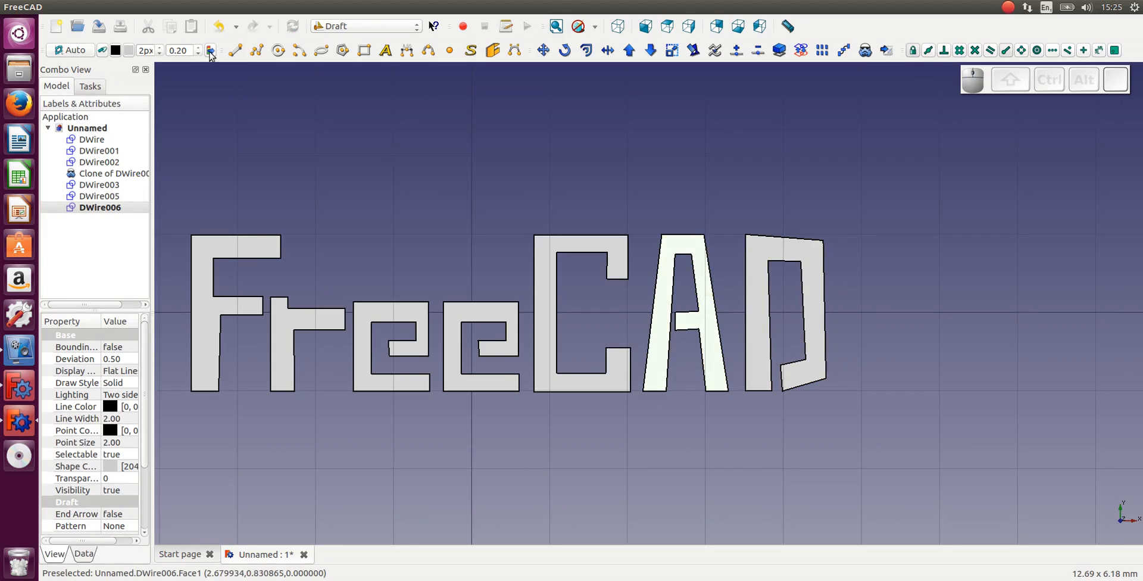
Step: Try to offset the A wire inward, and undo the offset
click(587, 50)
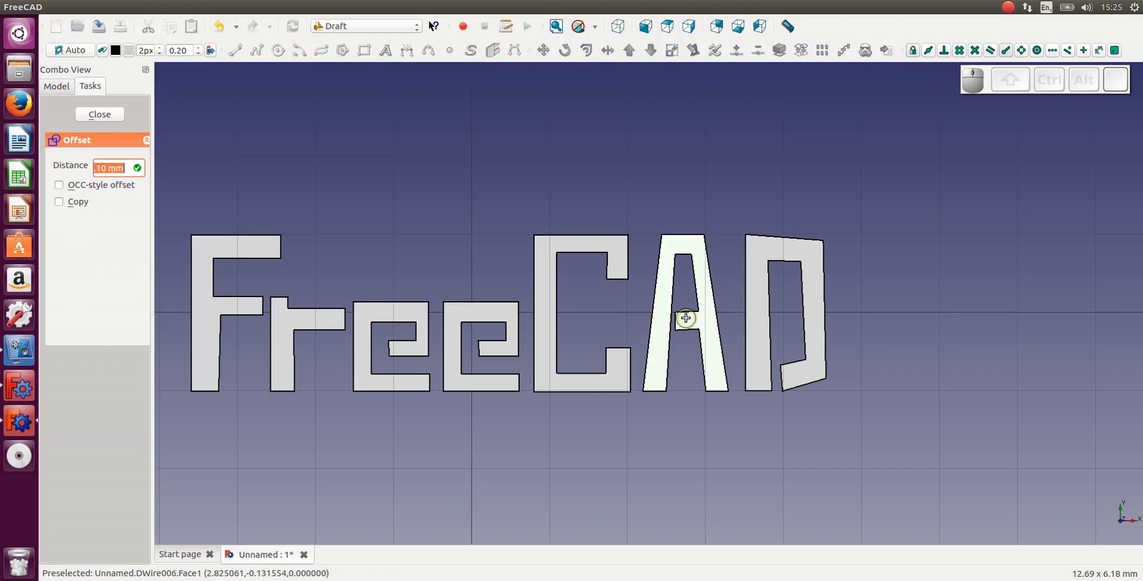
click(689, 319)
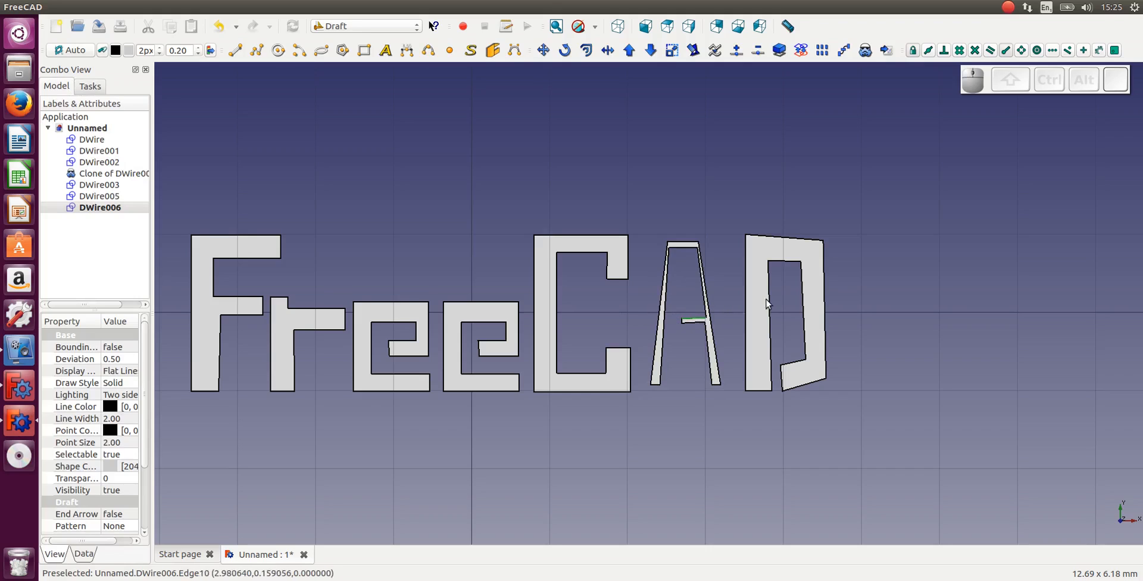
click(688, 312)
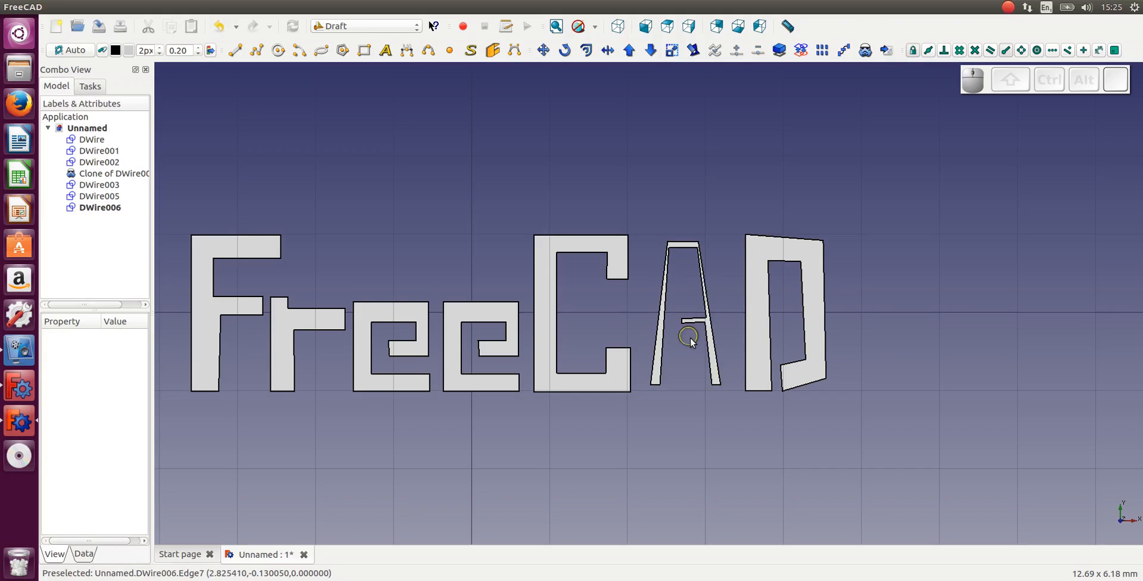
key(Escape)
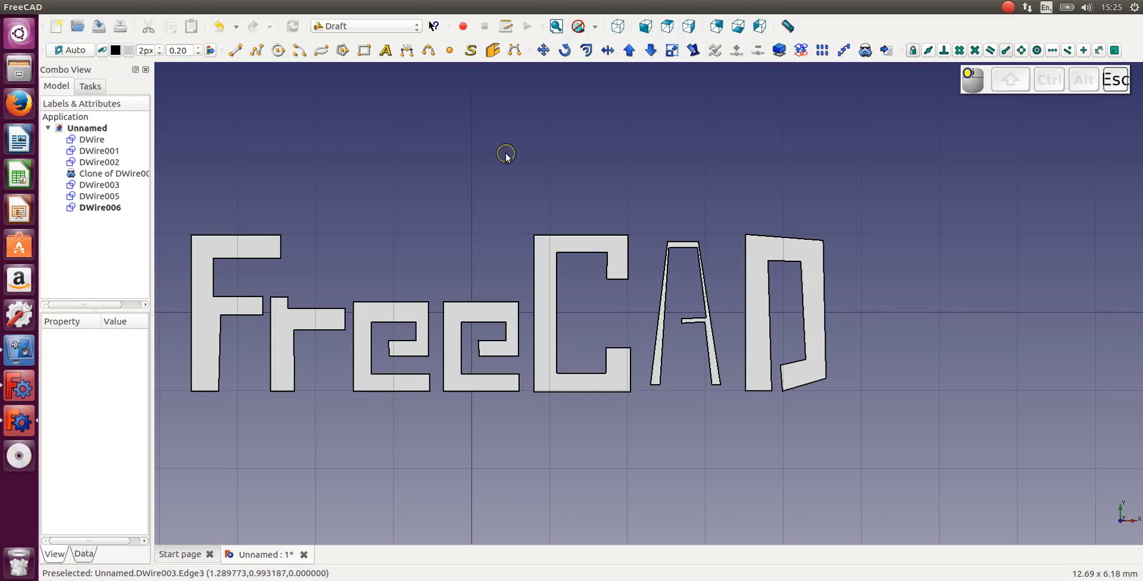
click(220, 32)
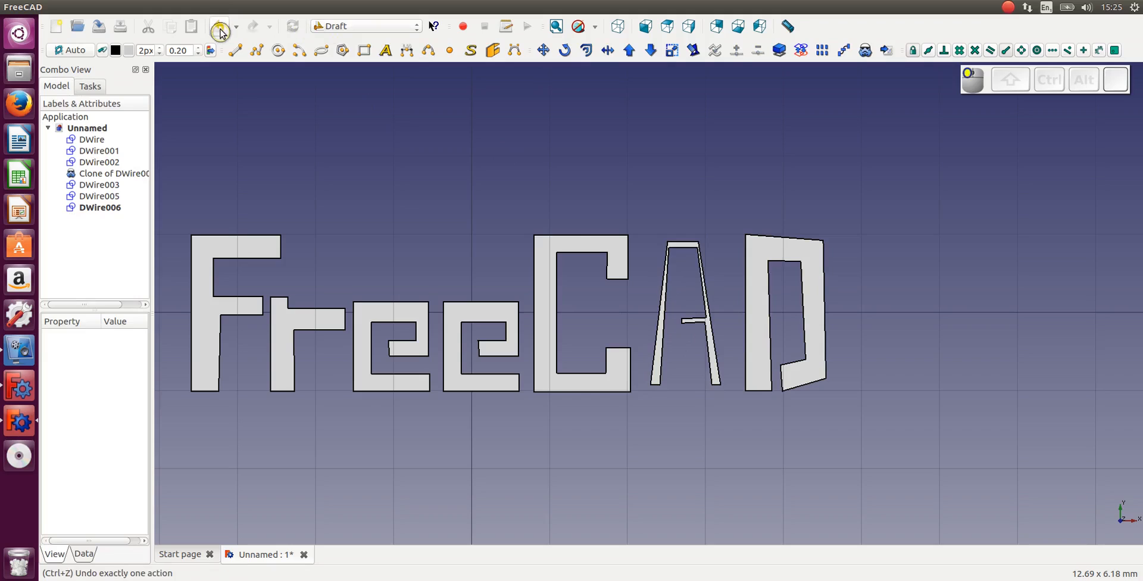
Step: Delete the old D and start a filled wire for a new one beside the A, tracing an outline about 1.99 mm high and 0.94 mm wide
click(776, 270)
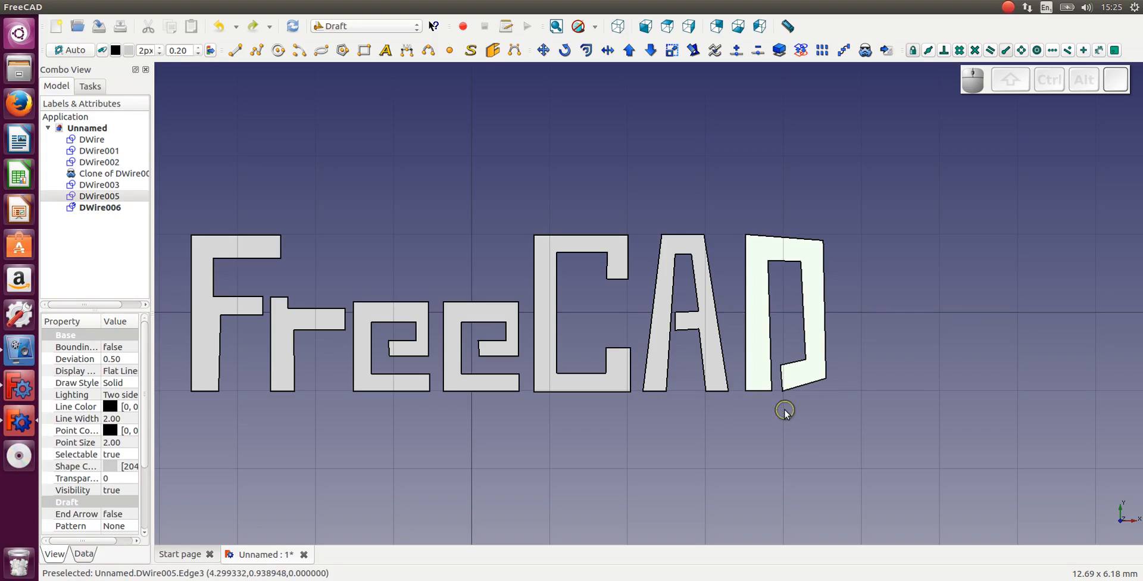
key(Delete)
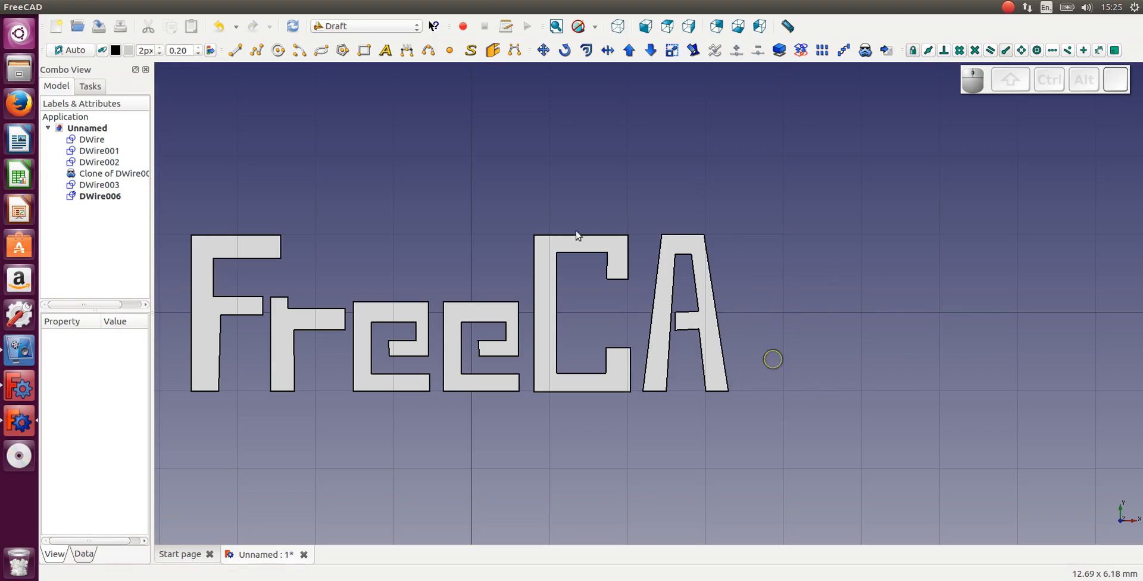
click(257, 50)
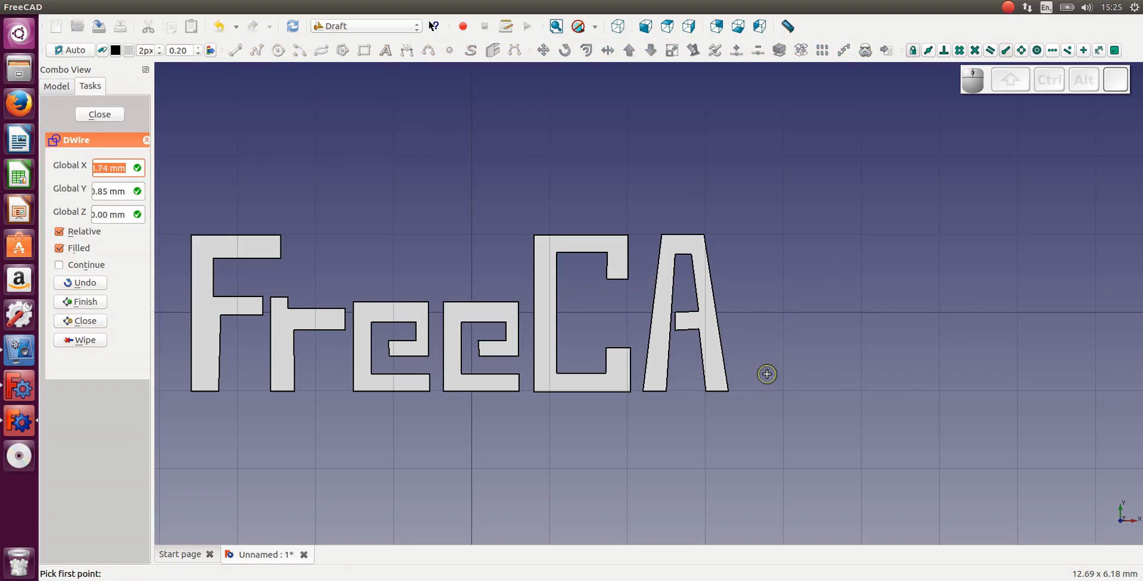
scroll(767, 374, up, 2)
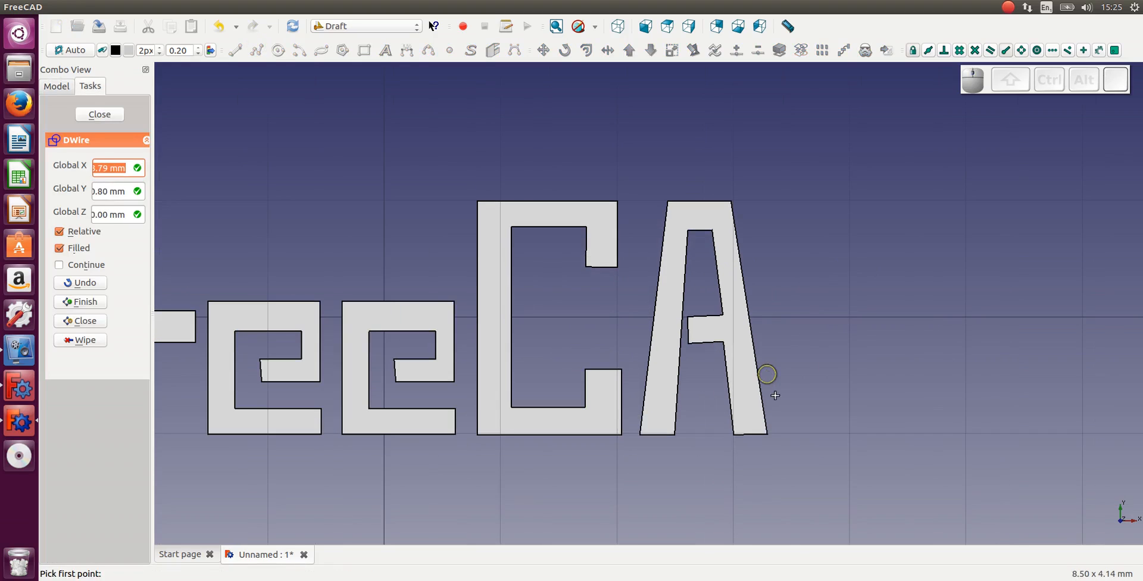
click(785, 433)
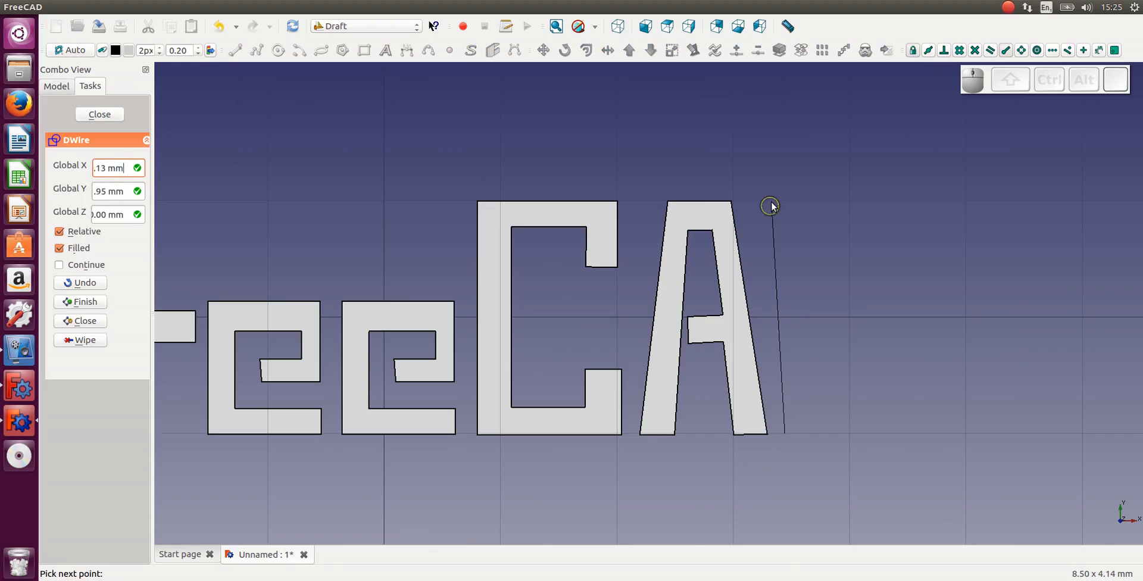
key(ctrl)
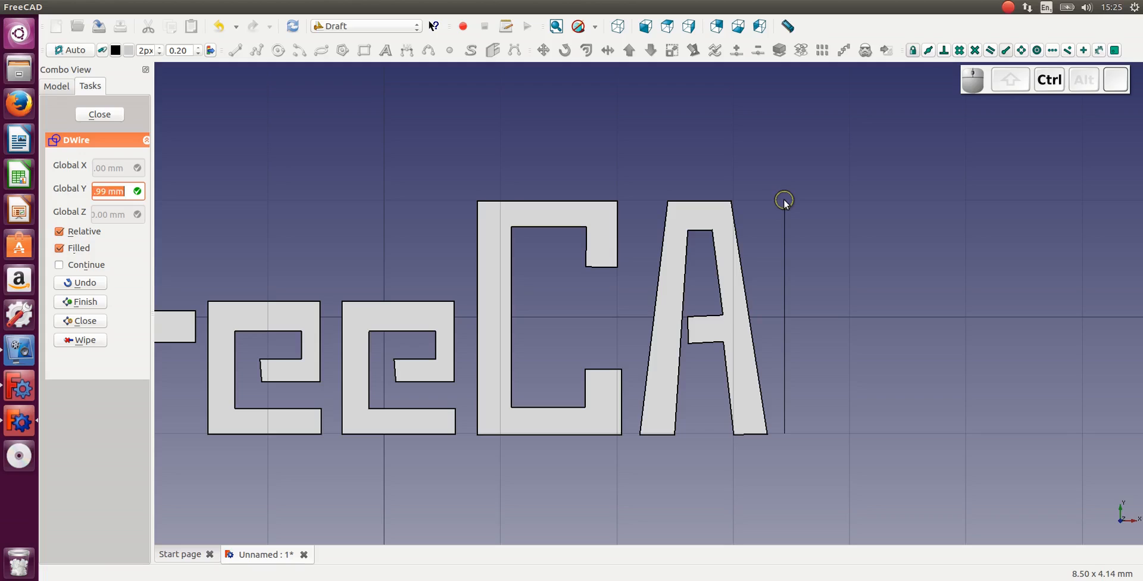
ctrl+click(858, 204)
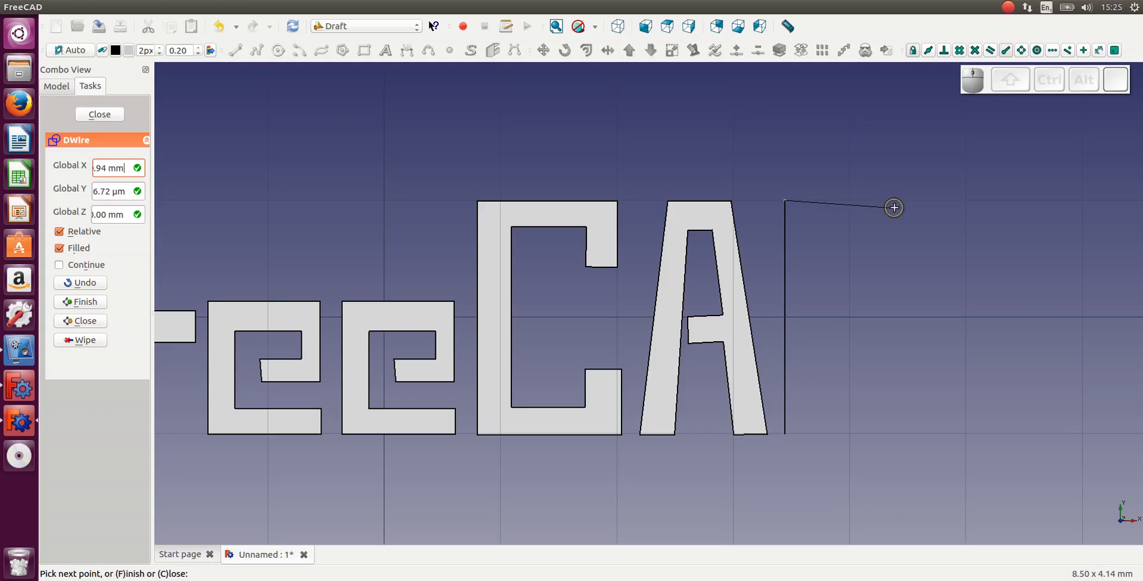
click(894, 206)
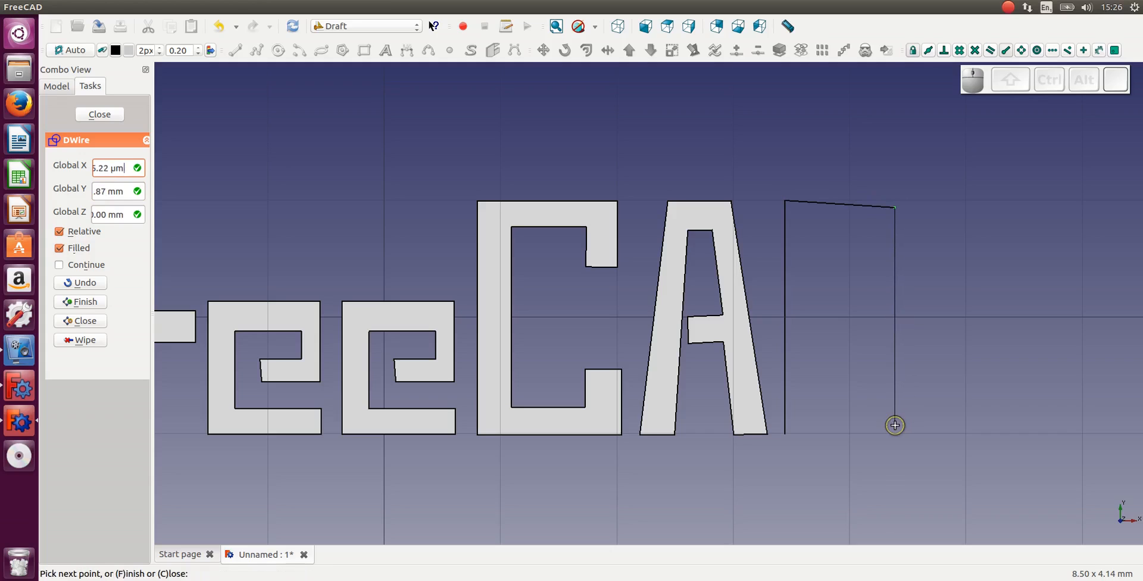
click(895, 425)
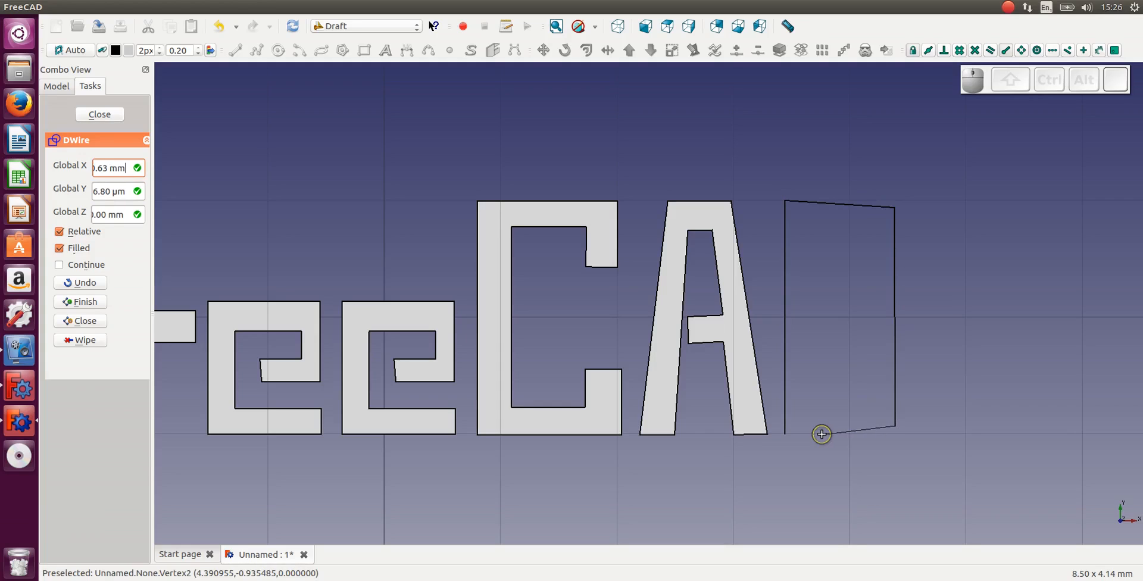
click(821, 433)
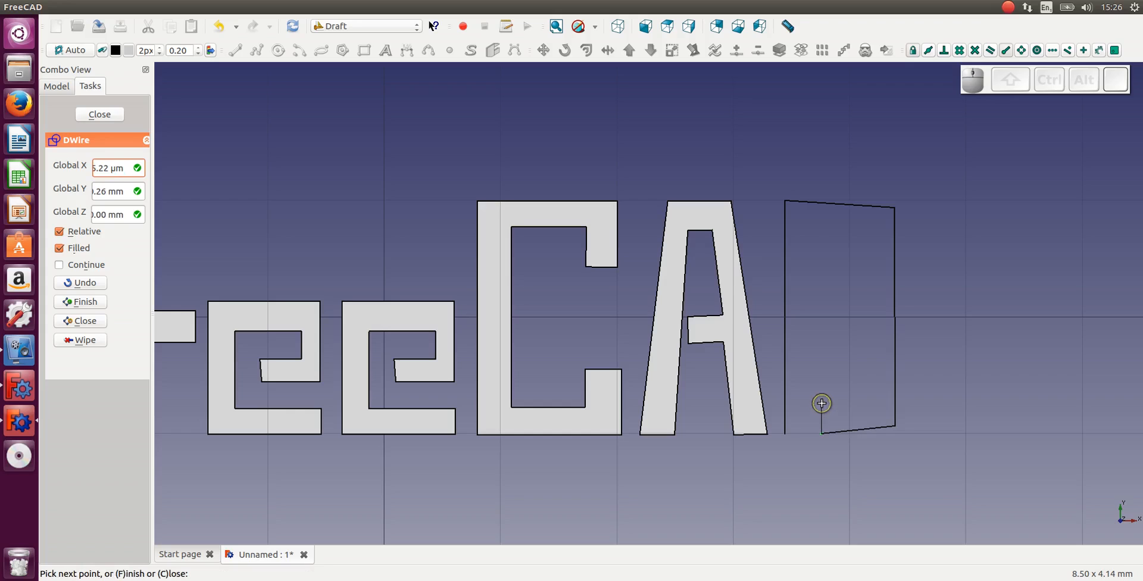
Step: Trace the new D's inner contour, about 1.43 mm high and 0.49 mm wide at its top, and close the wire at its starting point
click(821, 403)
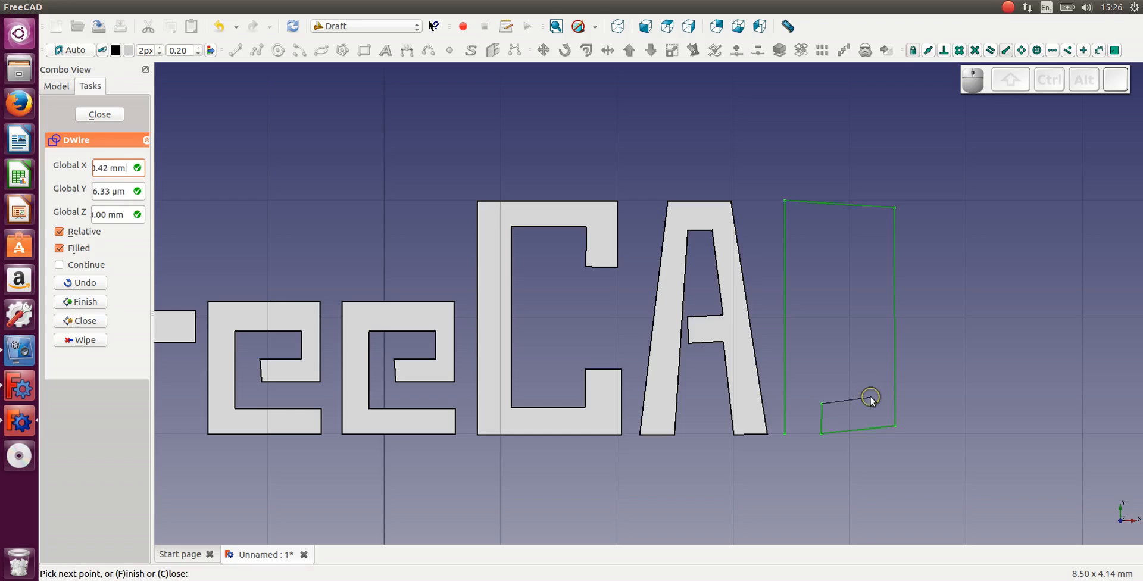
click(870, 397)
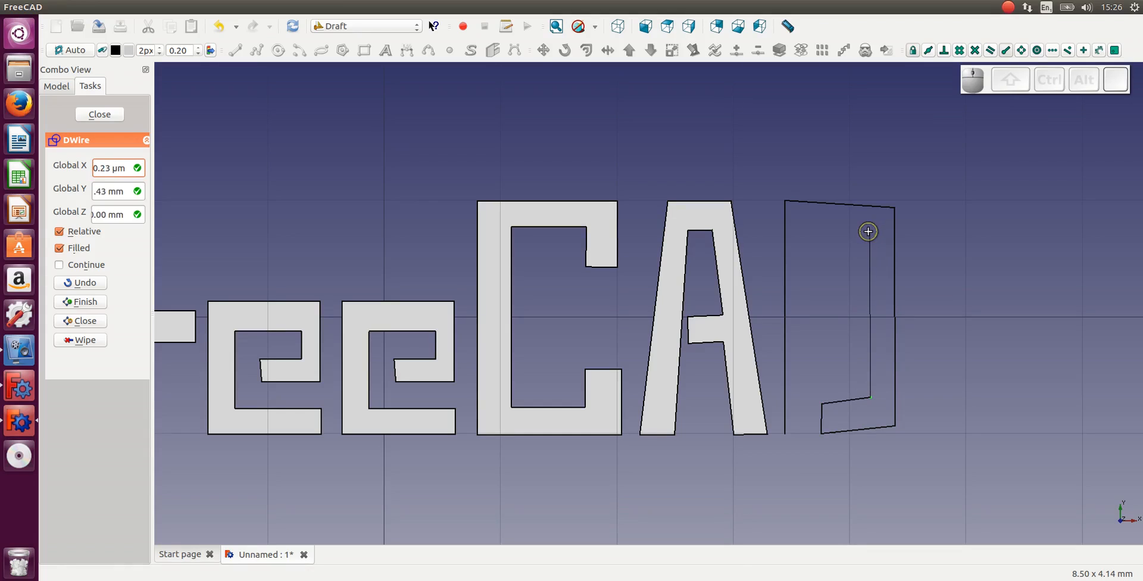
click(835, 232)
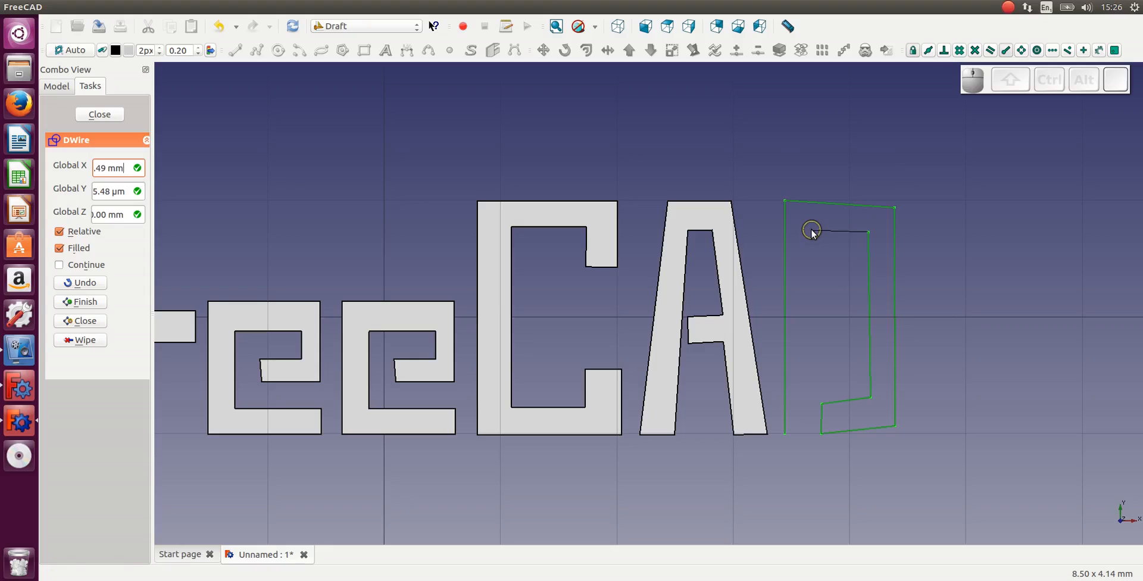
click(811, 231)
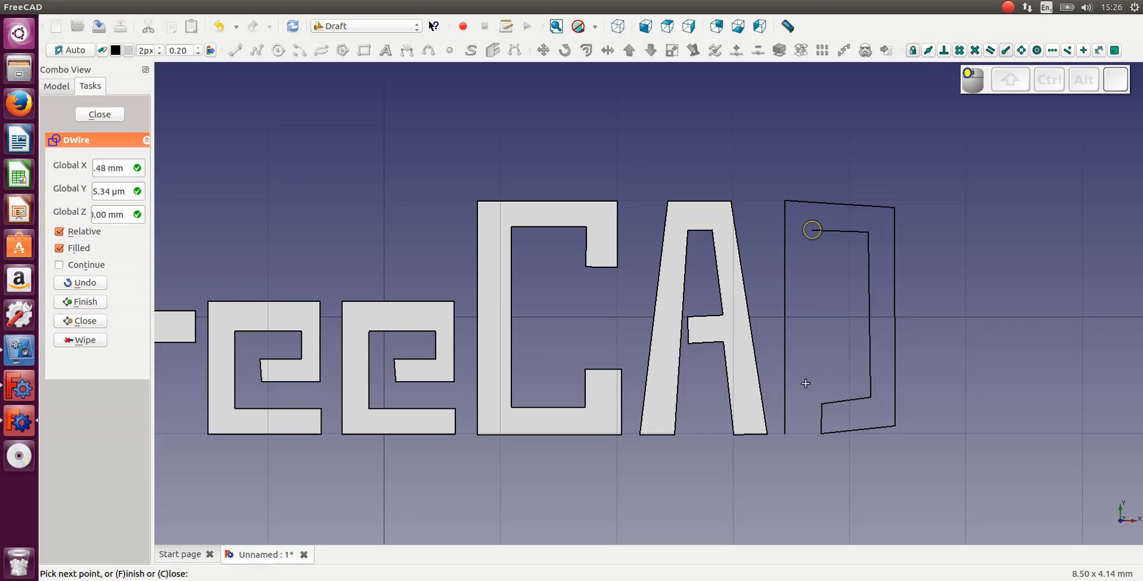
click(814, 432)
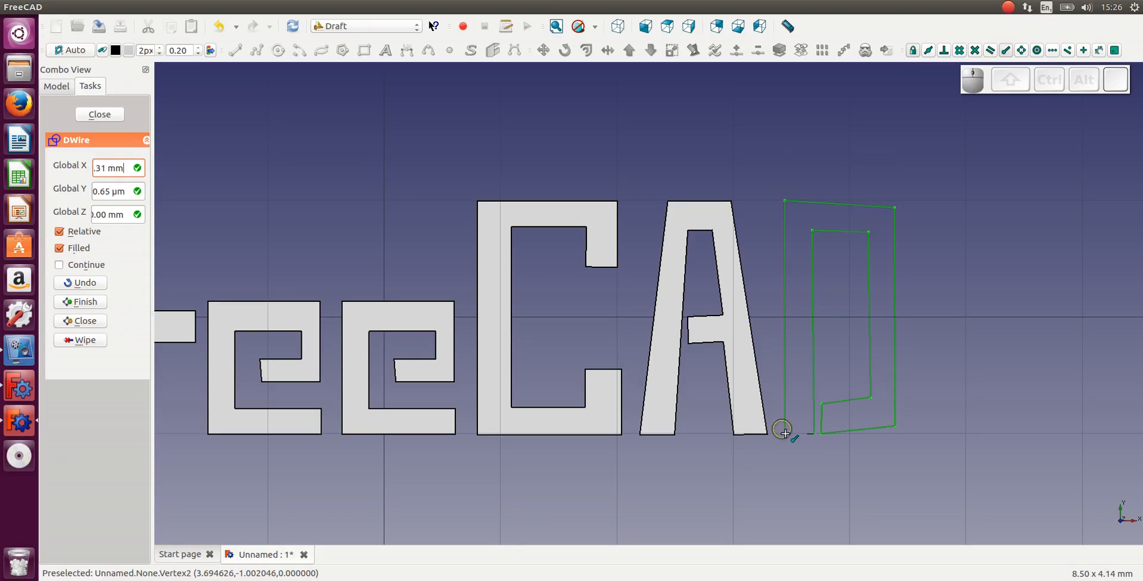
click(785, 435)
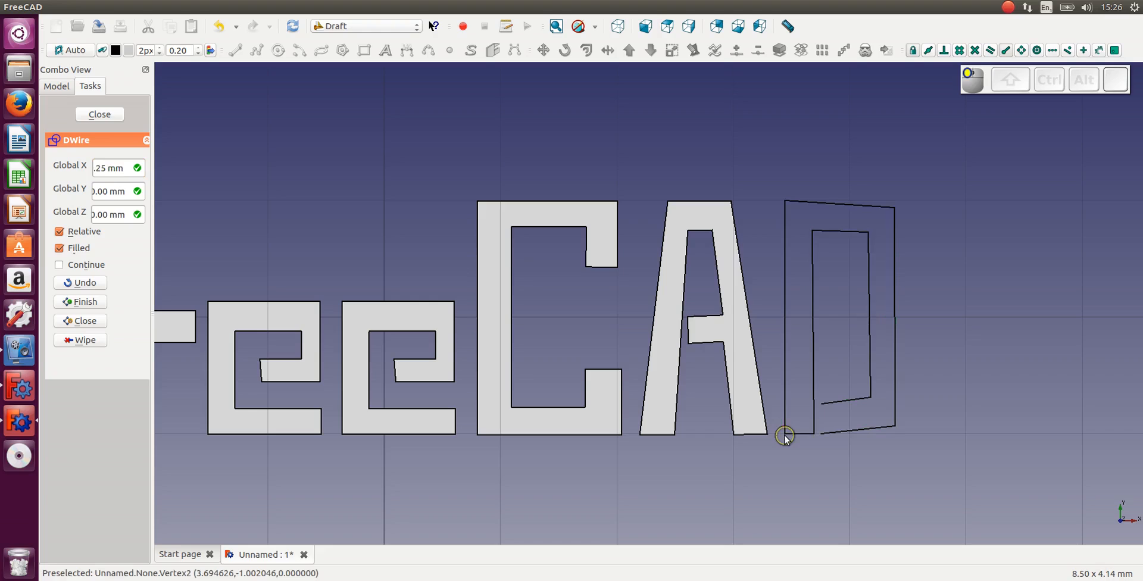
Step: Start a ShapeString with its base point just below the C and enter the text "for Dummies"
scroll(831, 386, down, 5)
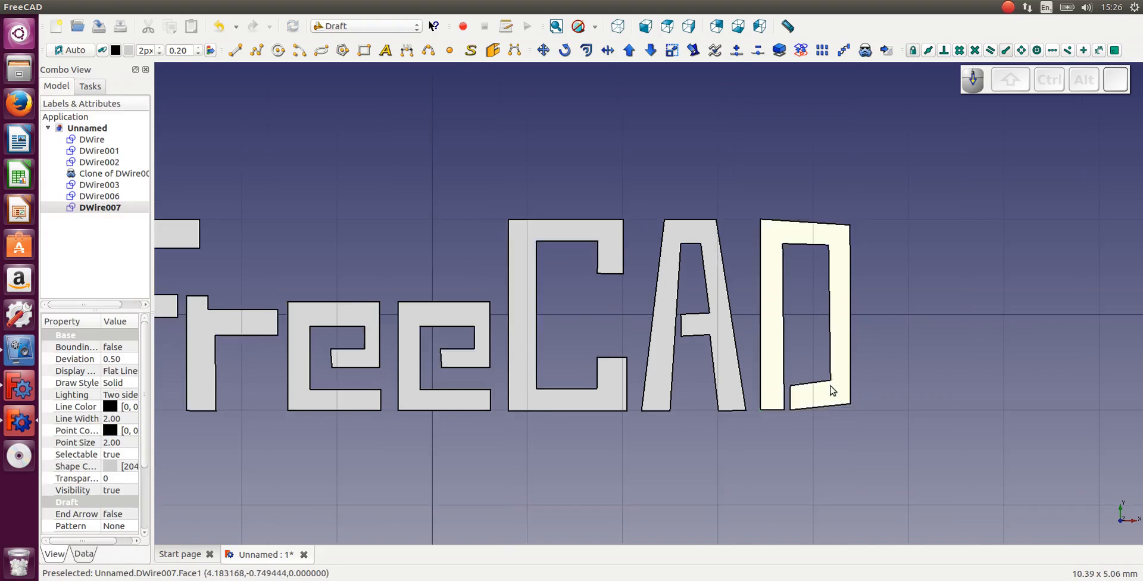
scroll(652, 367, up, 3)
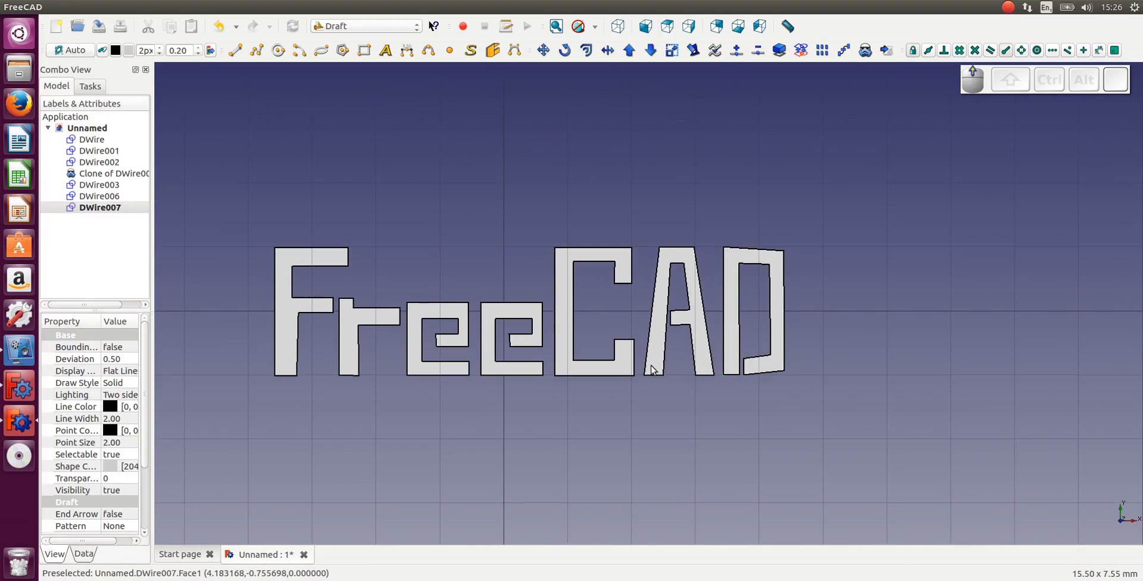
click(471, 51)
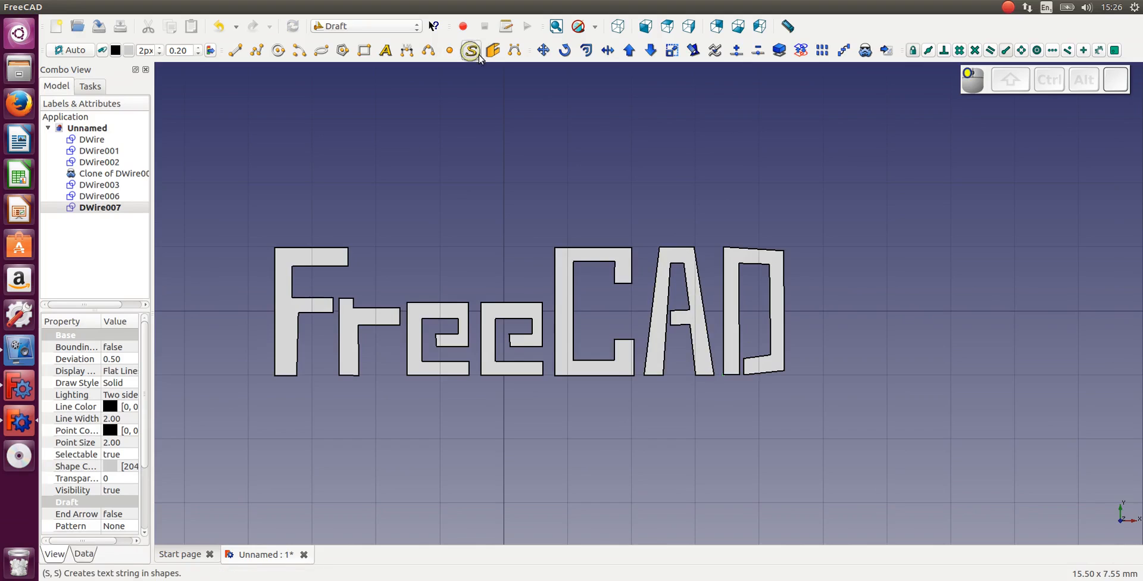
click(625, 404)
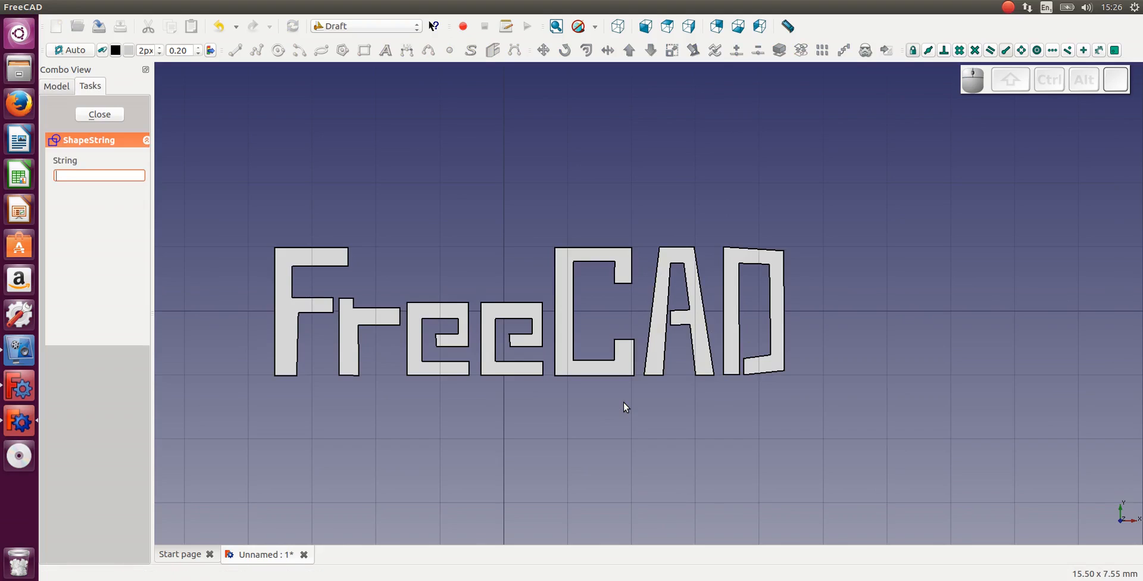
text(For )
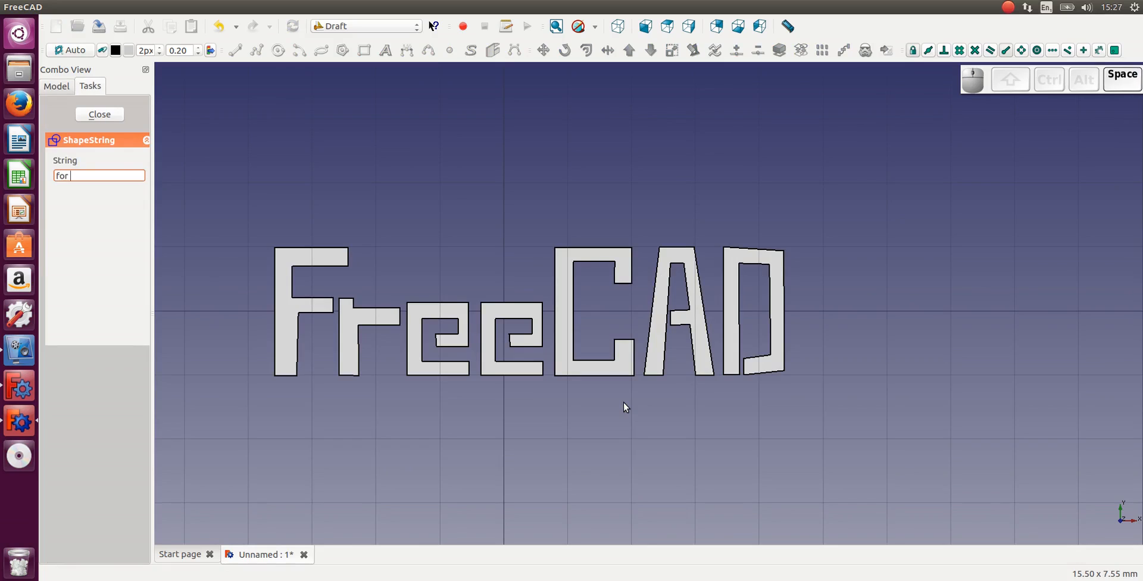
text(Dunnin)
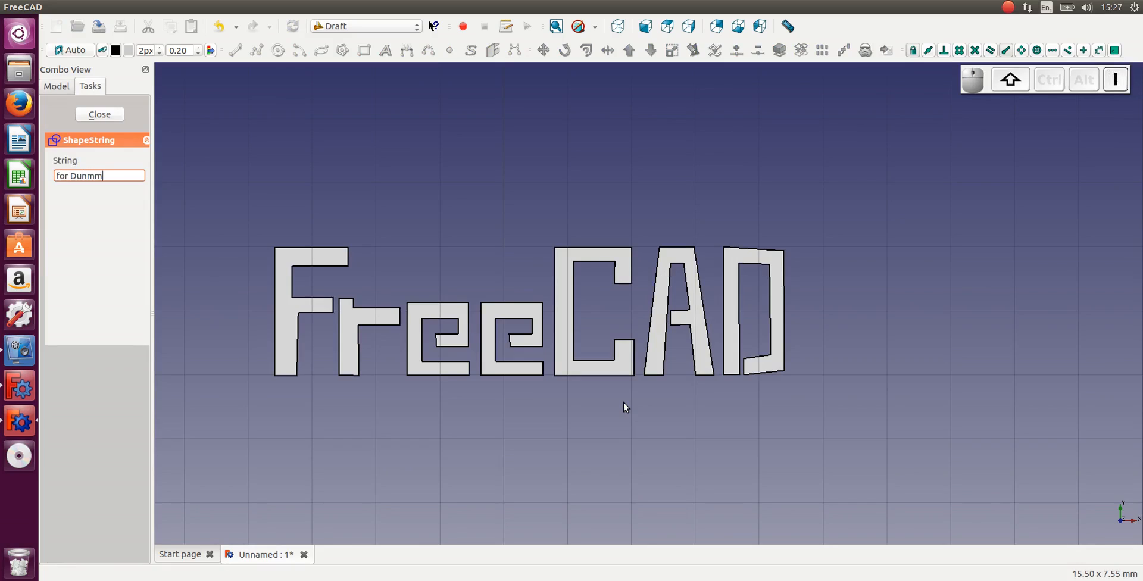
text(es)
key(Delete)
key(Return)
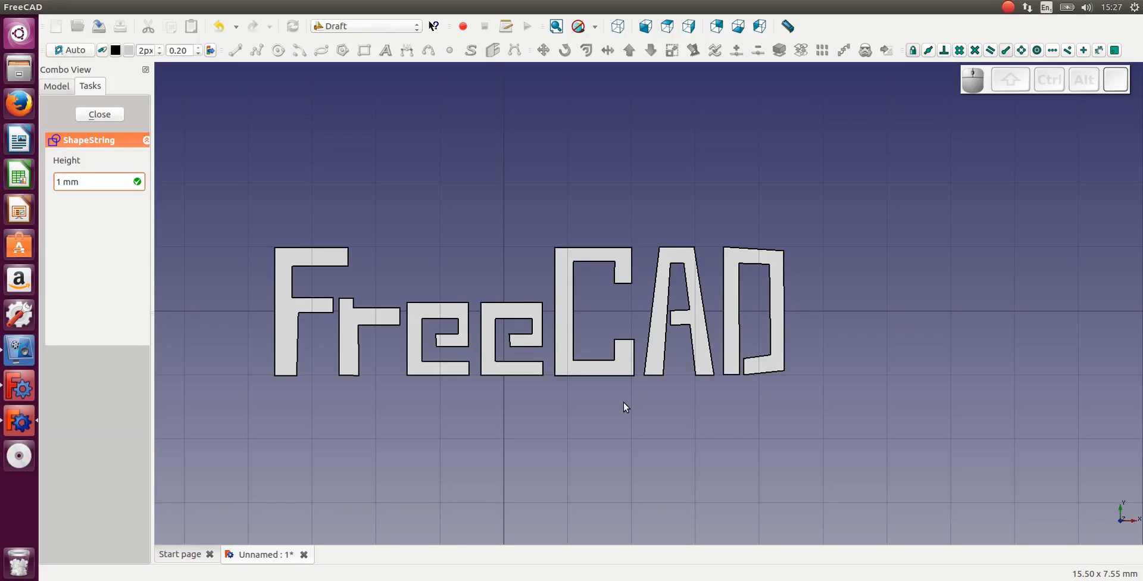
Step: Create the text with a height of 1 mm and the font file BalooBhaina-Regular.ttf from the Documents folder
key(Return)
key(Return)
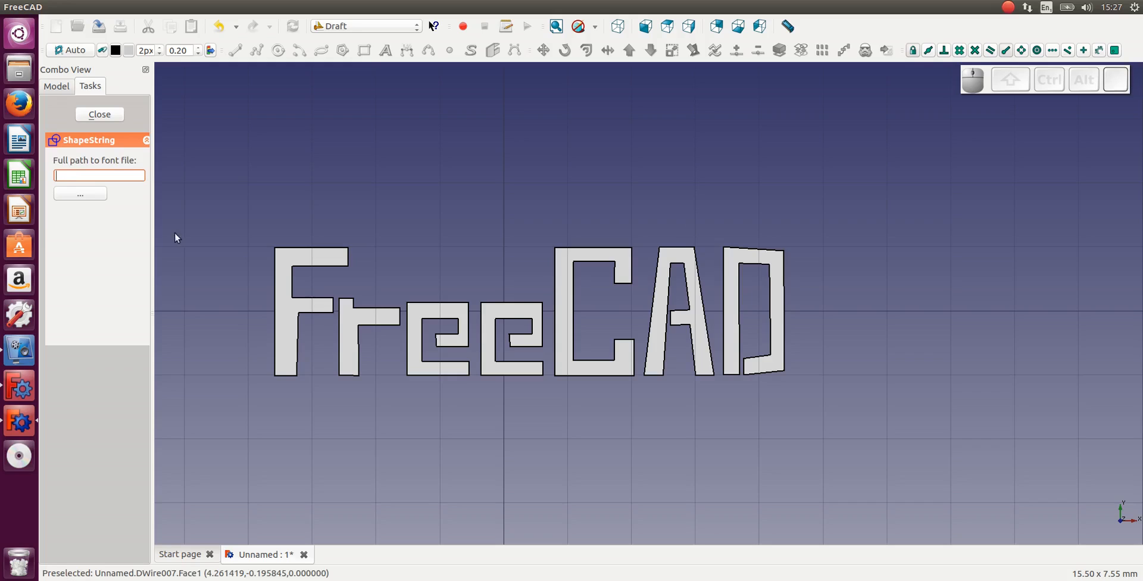
click(81, 196)
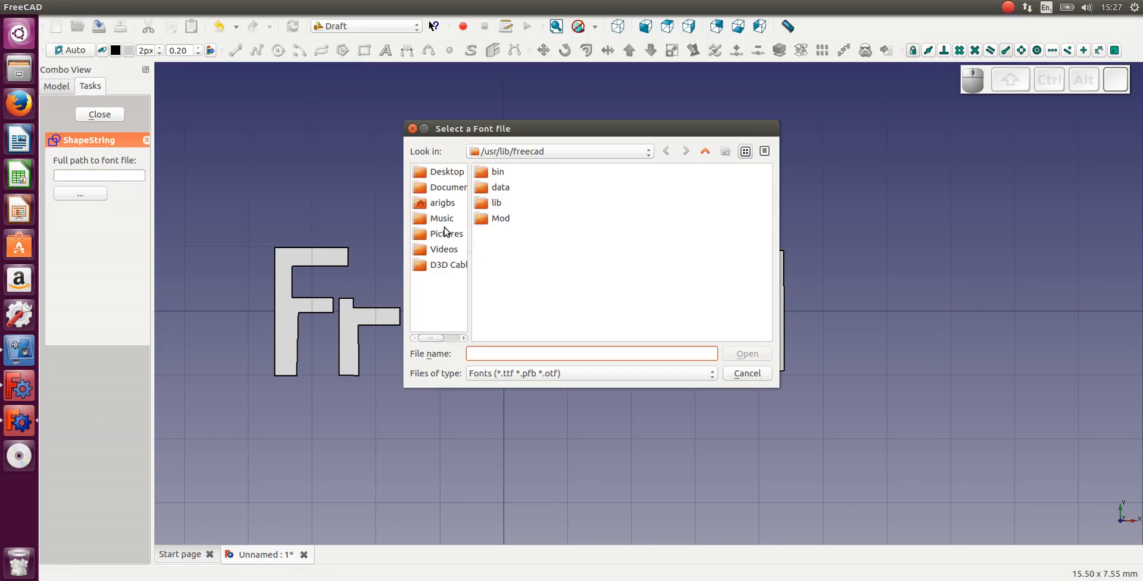
click(453, 187)
click(547, 172)
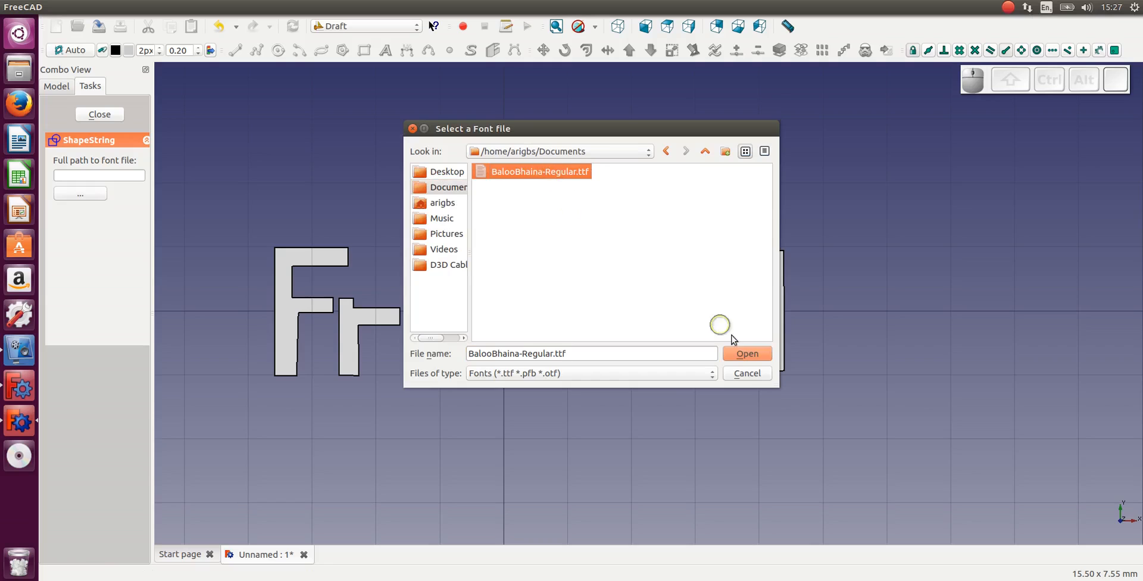
click(738, 357)
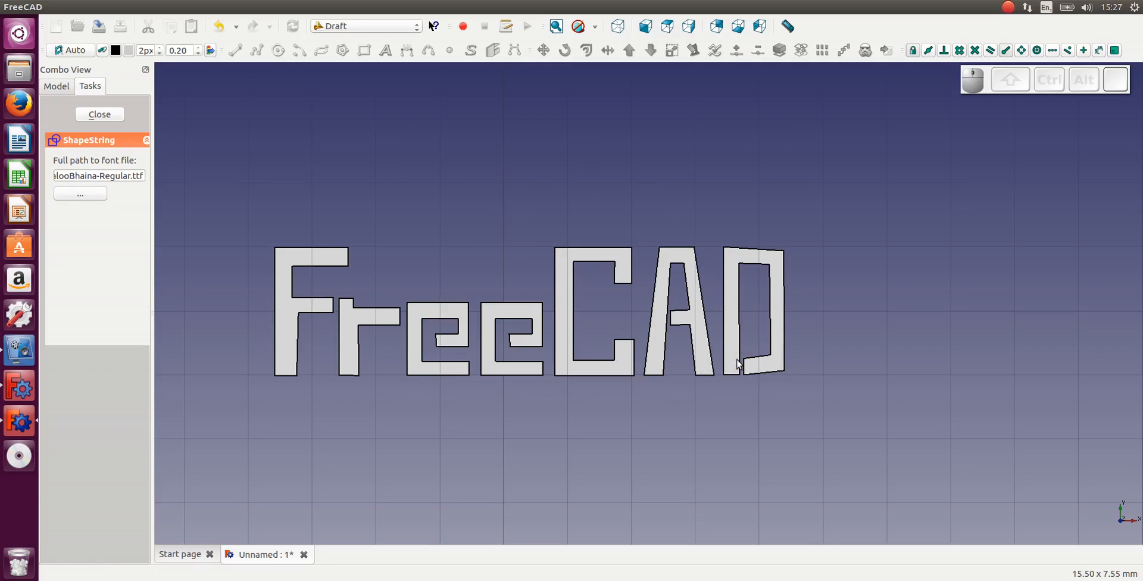
key(Return)
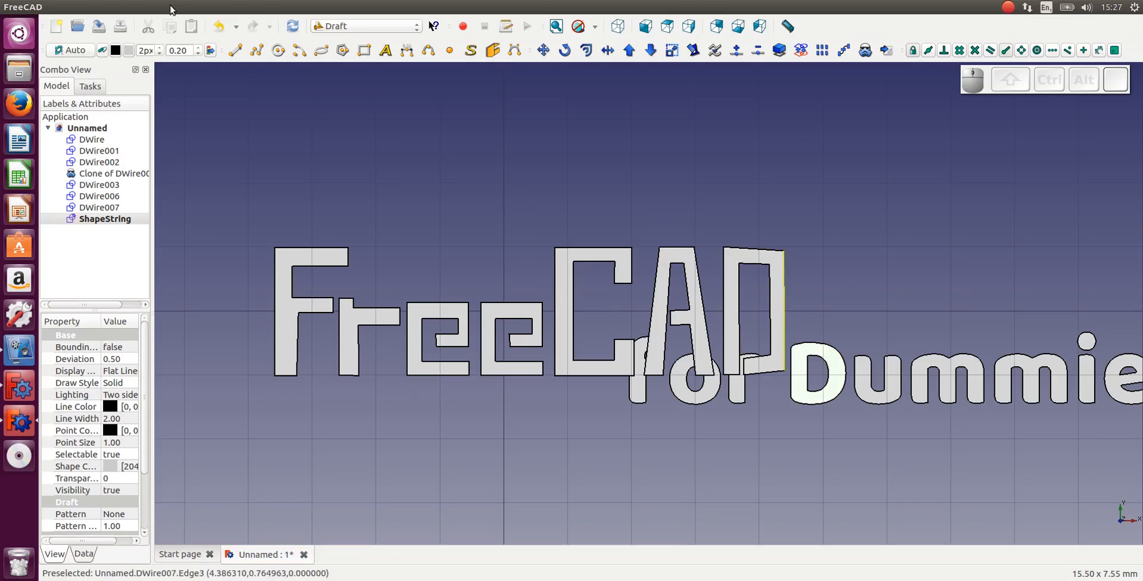
Step: Move the "for Dummies" ShapeString down and to the left so it sits clear below the FreeCAD letters, starting under the first e
click(115, 219)
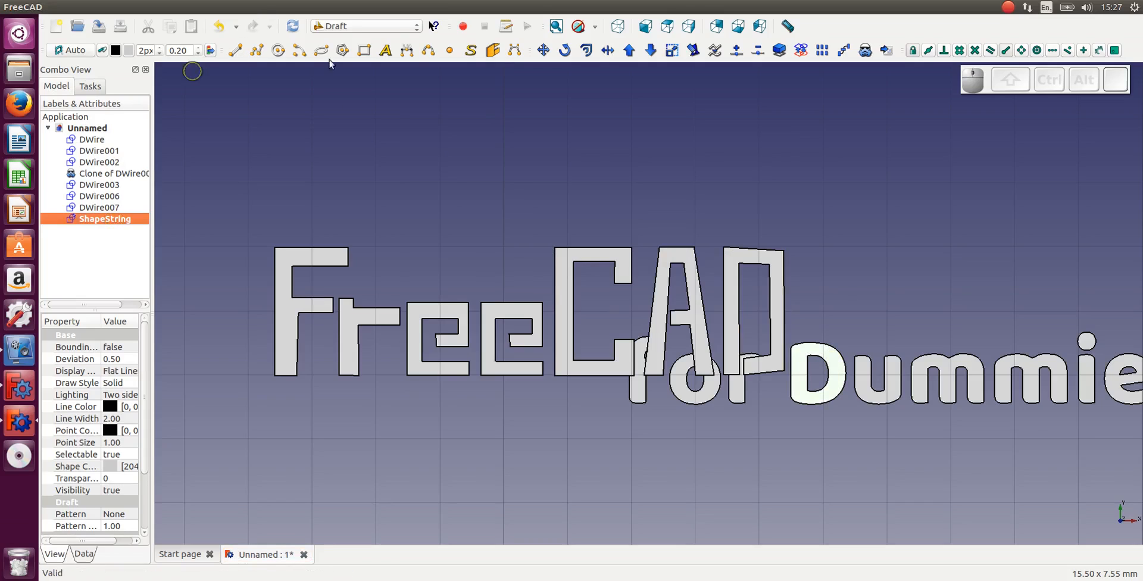
click(543, 50)
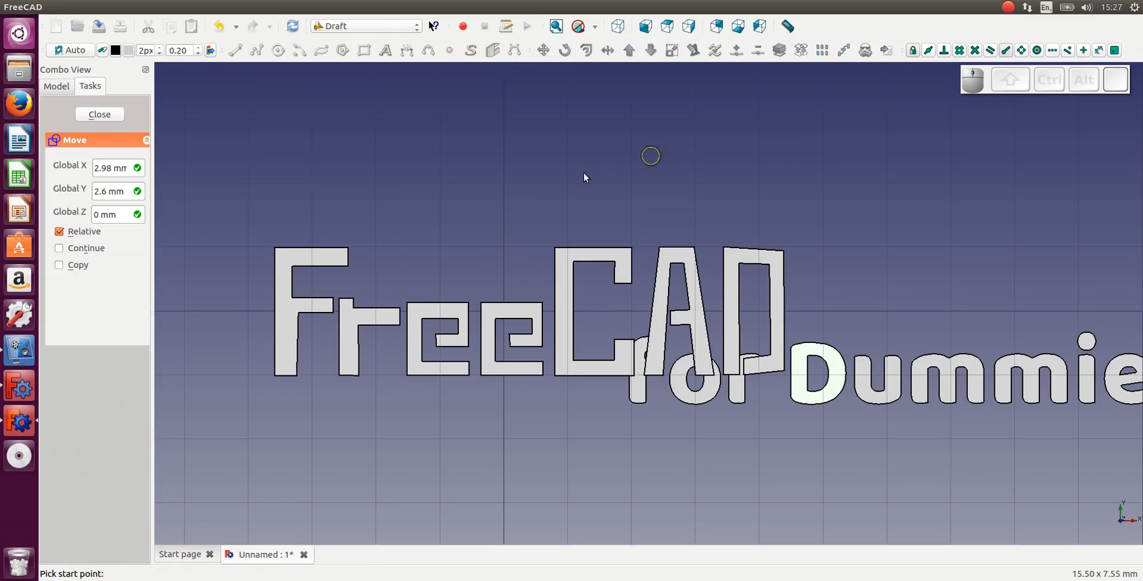
click(694, 145)
click(475, 212)
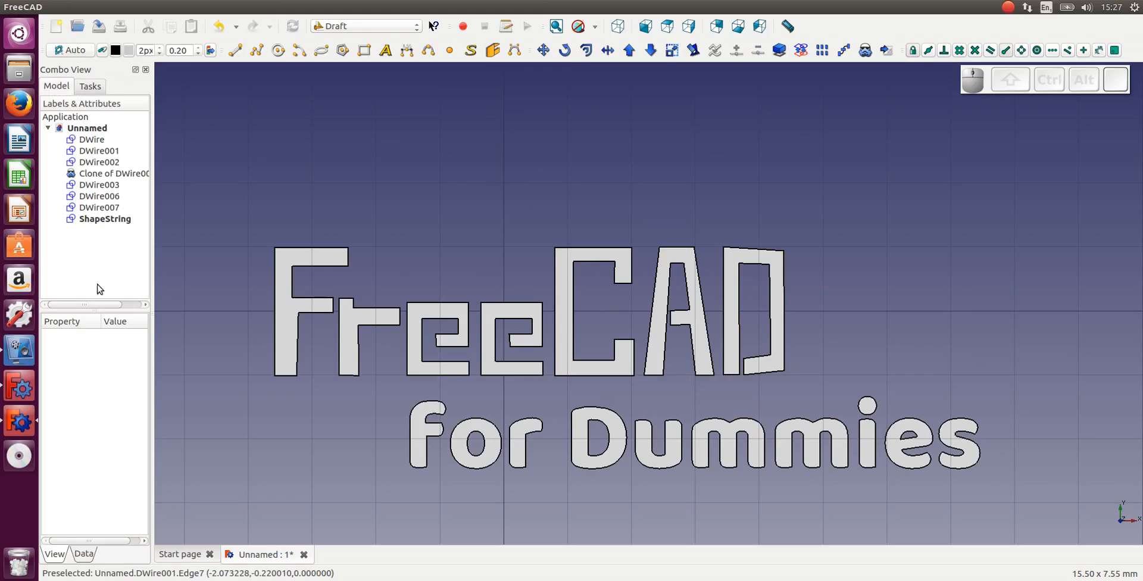
Step: Set the text size of the "for Dummies" ShapeString to 0.5 mm in its data properties
click(105, 220)
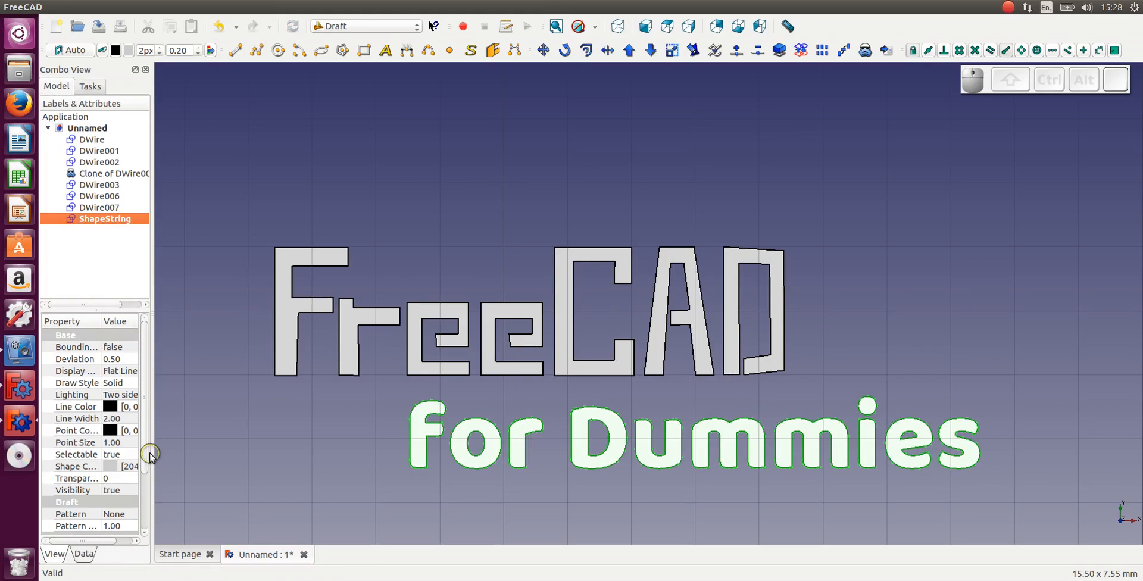
click(147, 466)
click(145, 421)
scroll(143, 458, down, 2)
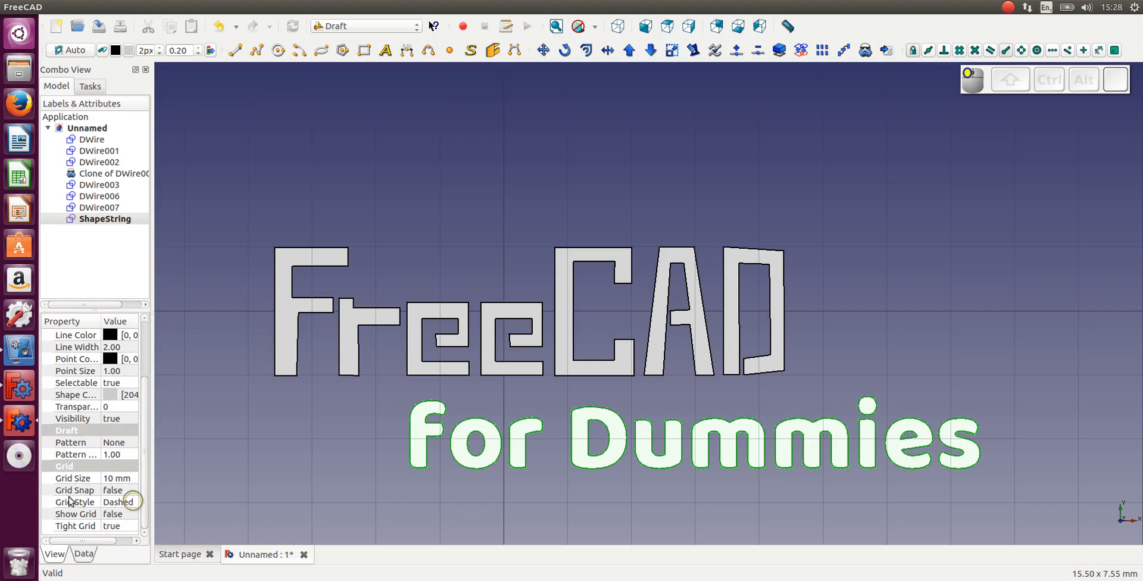
click(83, 554)
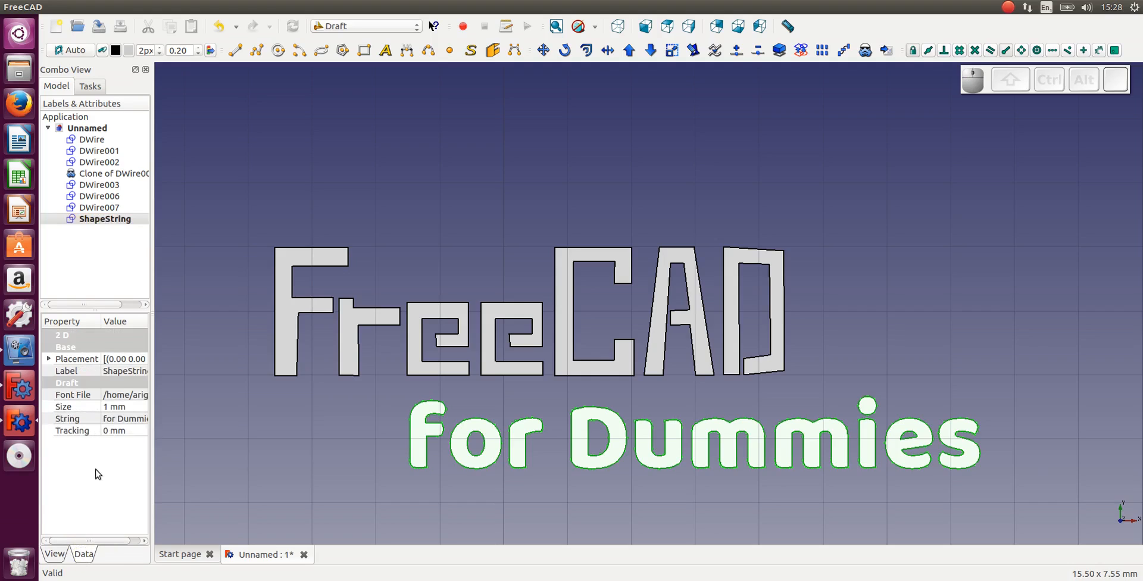
click(113, 407)
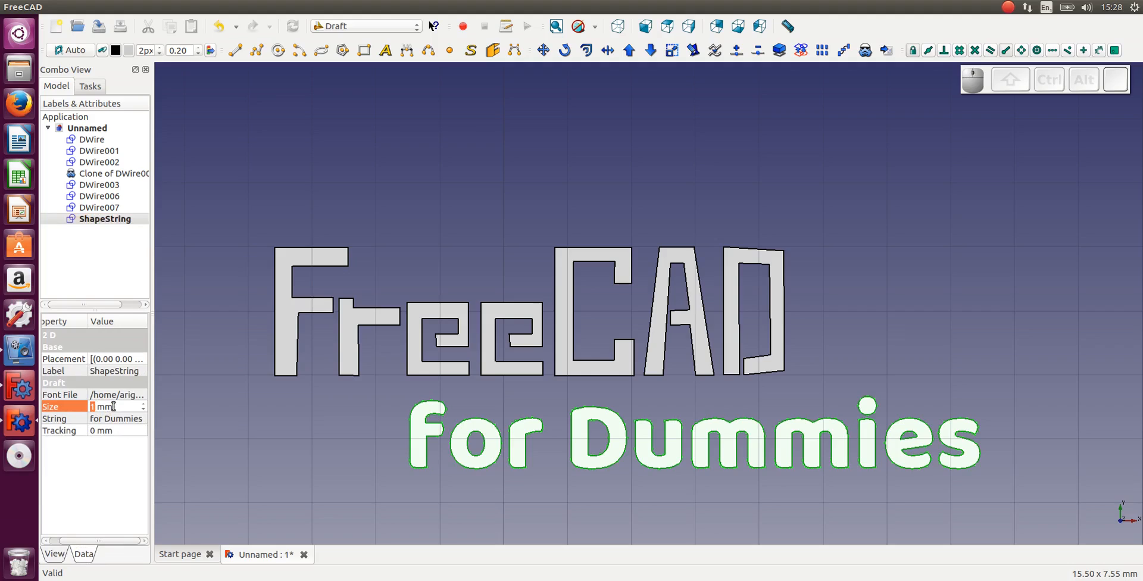
text(.5)
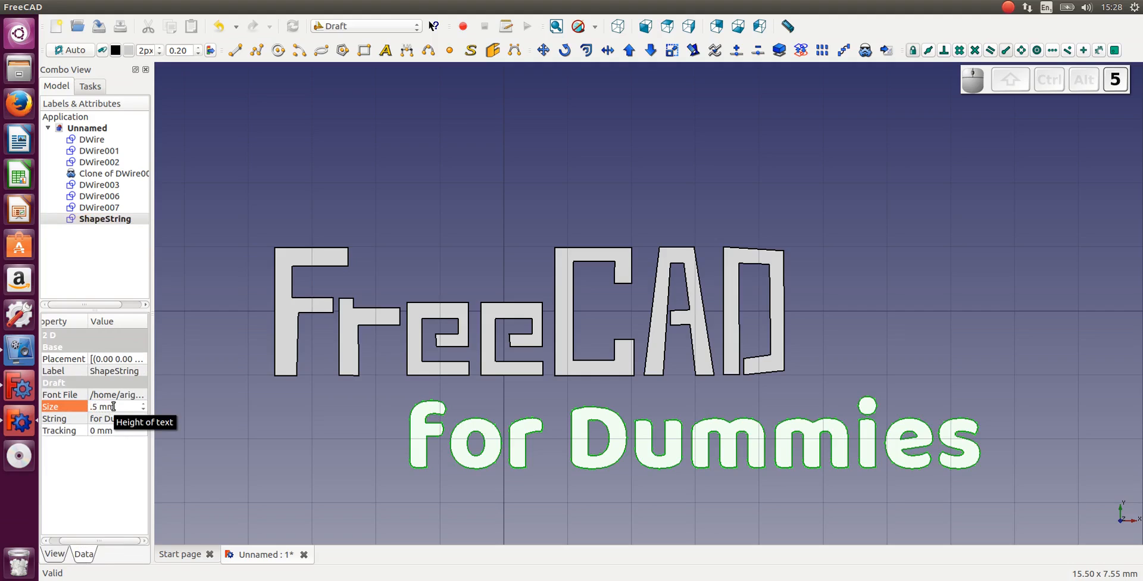
key(Return)
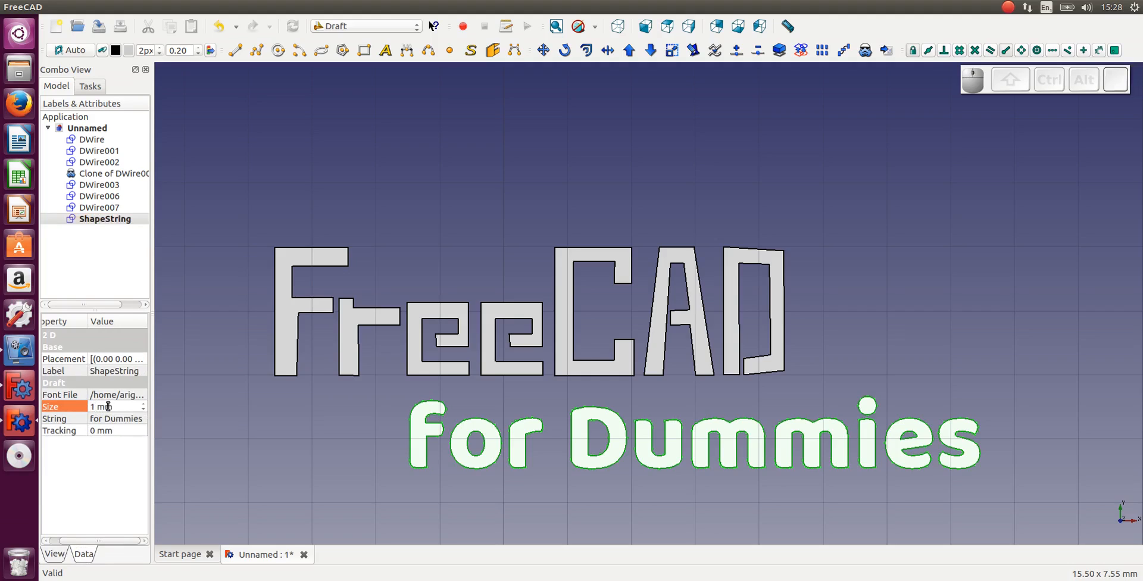
click(93, 406)
drag(96, 407, 86, 409)
text(0.5)
key(Return)
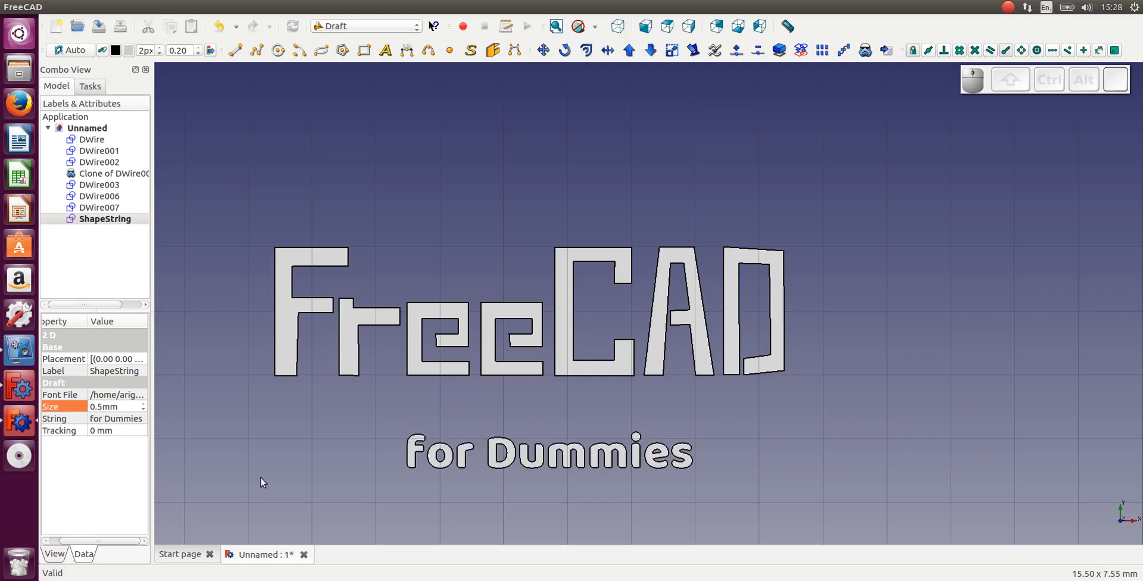
Step: Move the resized ShapeString up and to the right so it lies just beneath the letters CAD
click(107, 219)
click(543, 50)
click(911, 442)
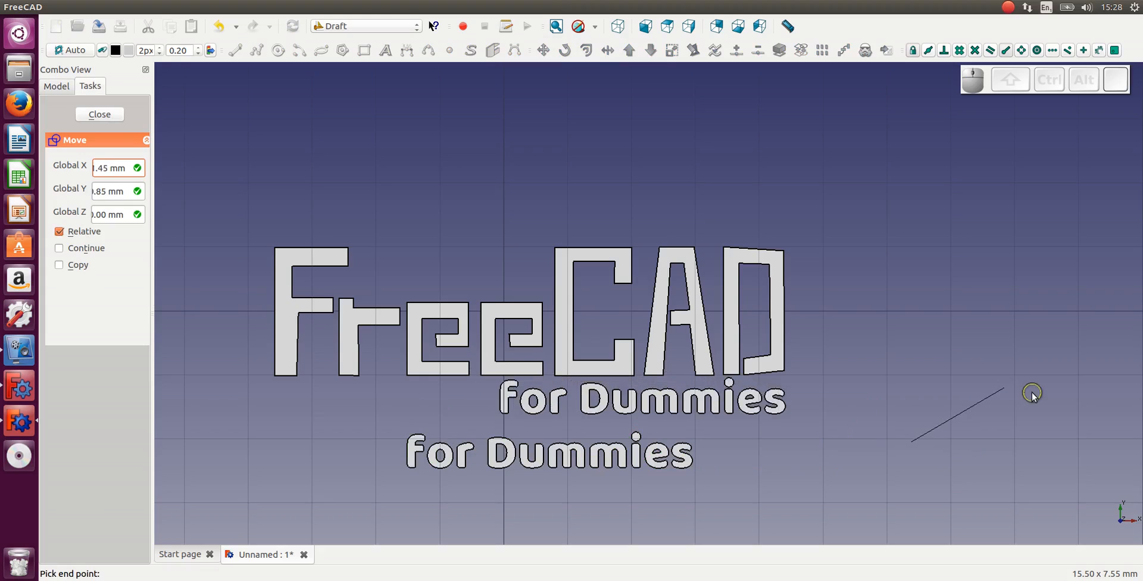
click(943, 408)
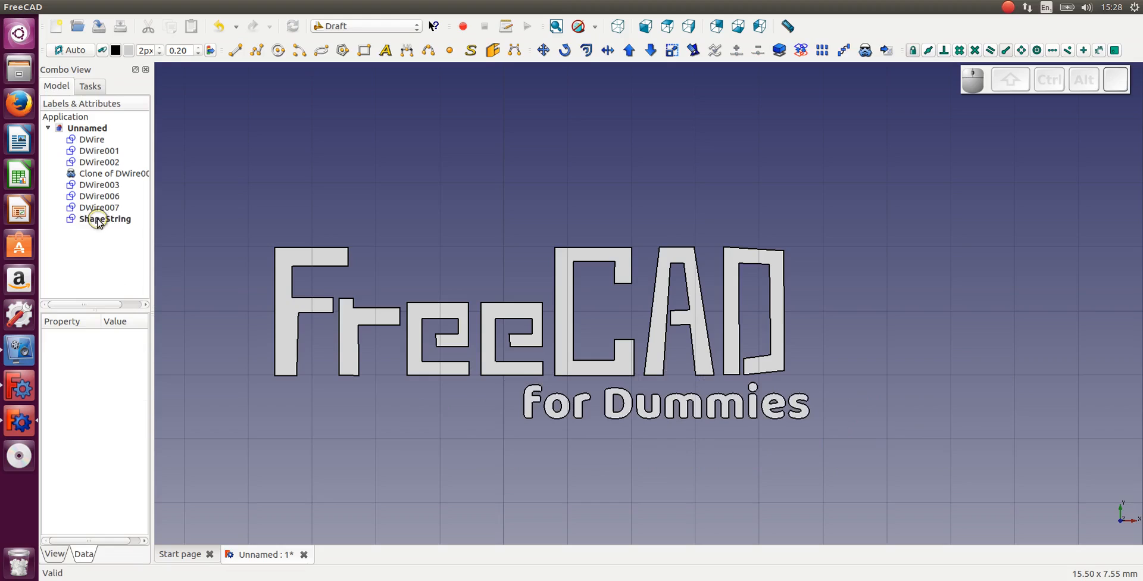
Step: Set the size of the "for Dummies" ShapeString to 0.35 mm
click(97, 221)
click(125, 408)
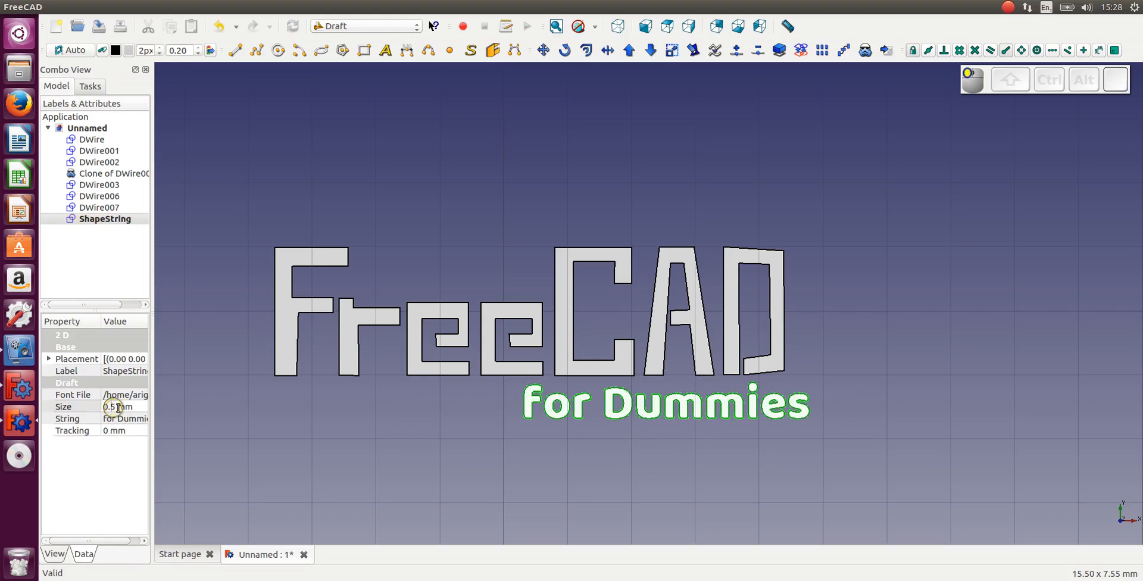
text(3)
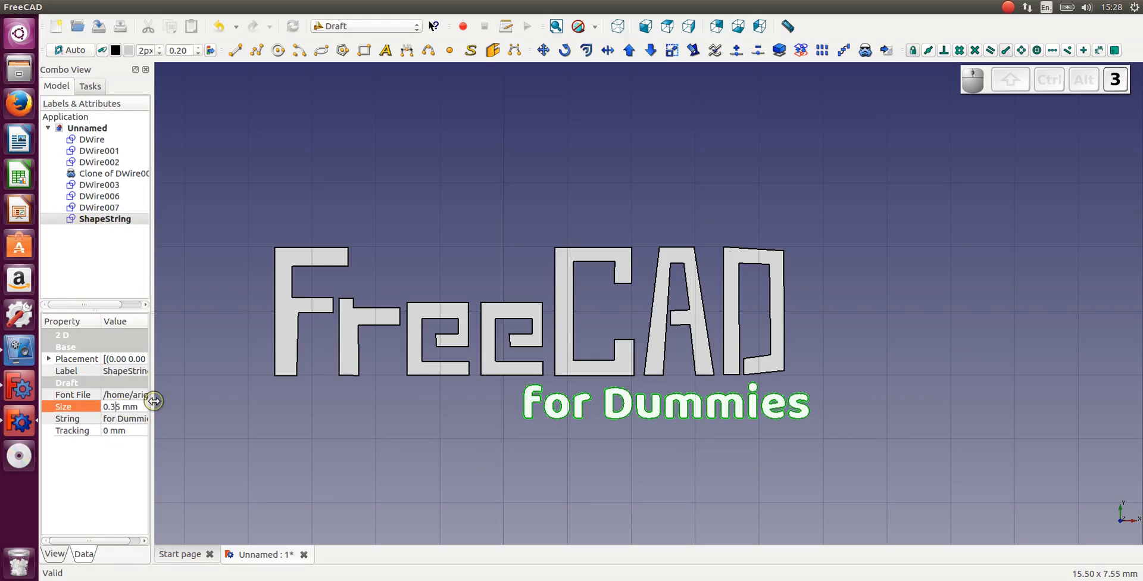
key(Return)
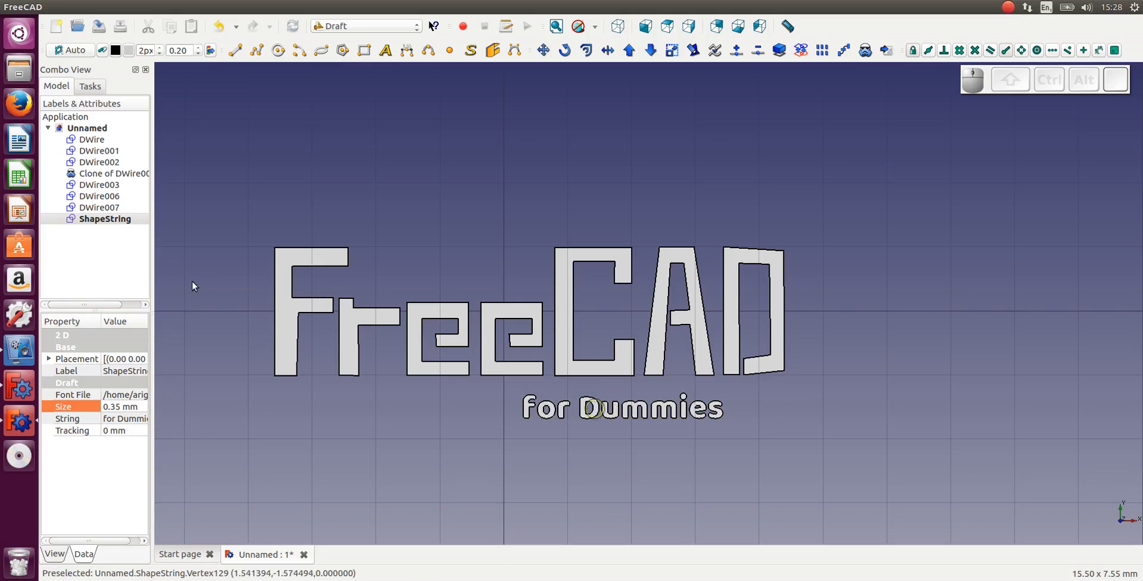
Step: Move the ShapeString about 0.79 mm to the right and 0.13 mm up so it ends beneath the D
click(98, 222)
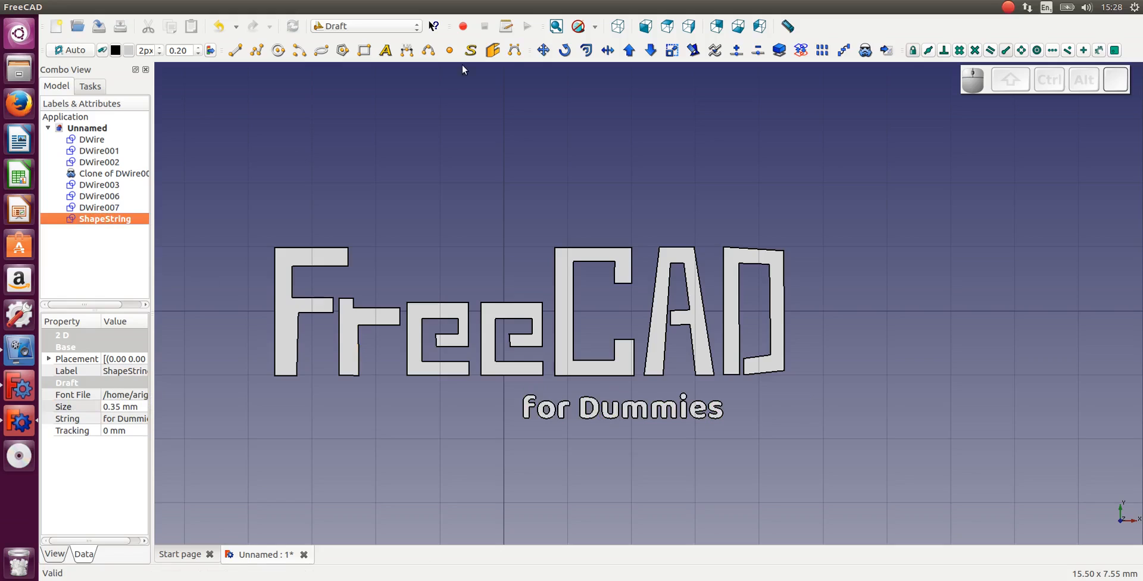
click(543, 50)
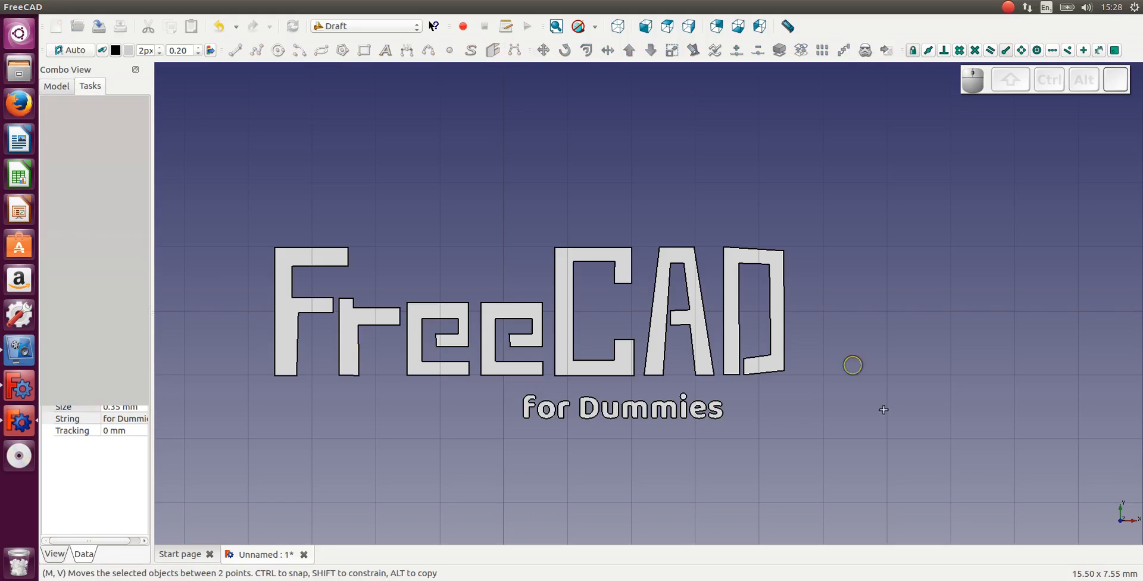
click(914, 405)
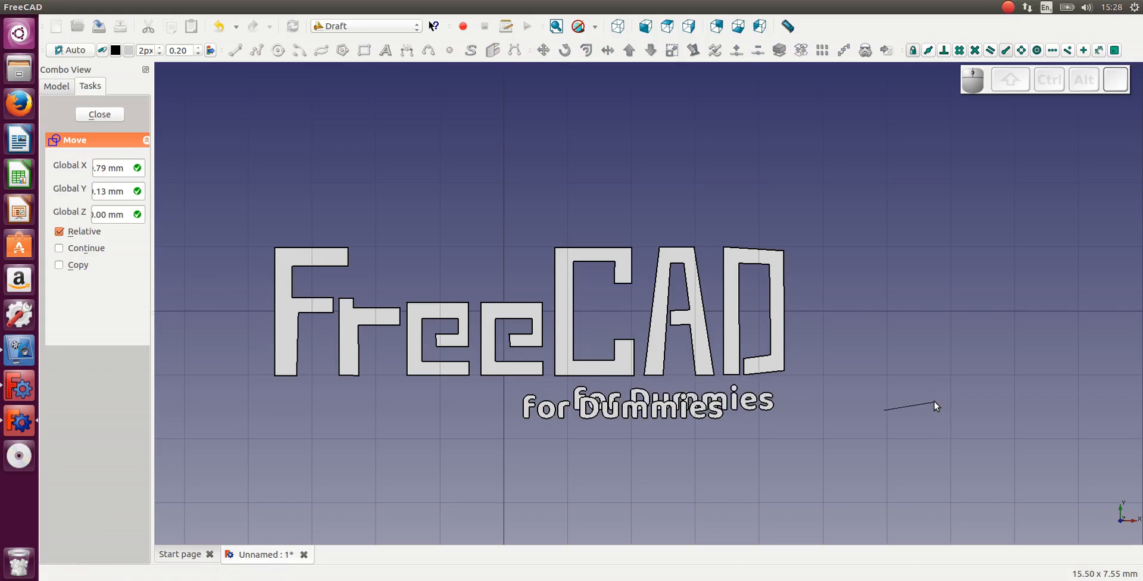
click(934, 403)
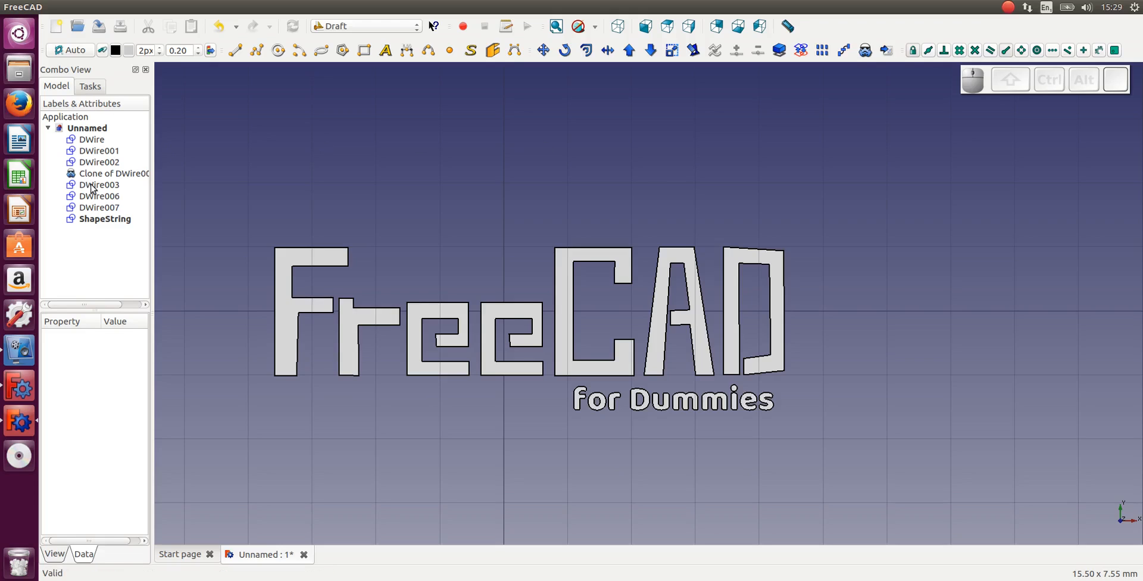
Step: Convert all letter wires, the cloned e and the ShapeString together into one sketch with Draft to Sketch
click(92, 140)
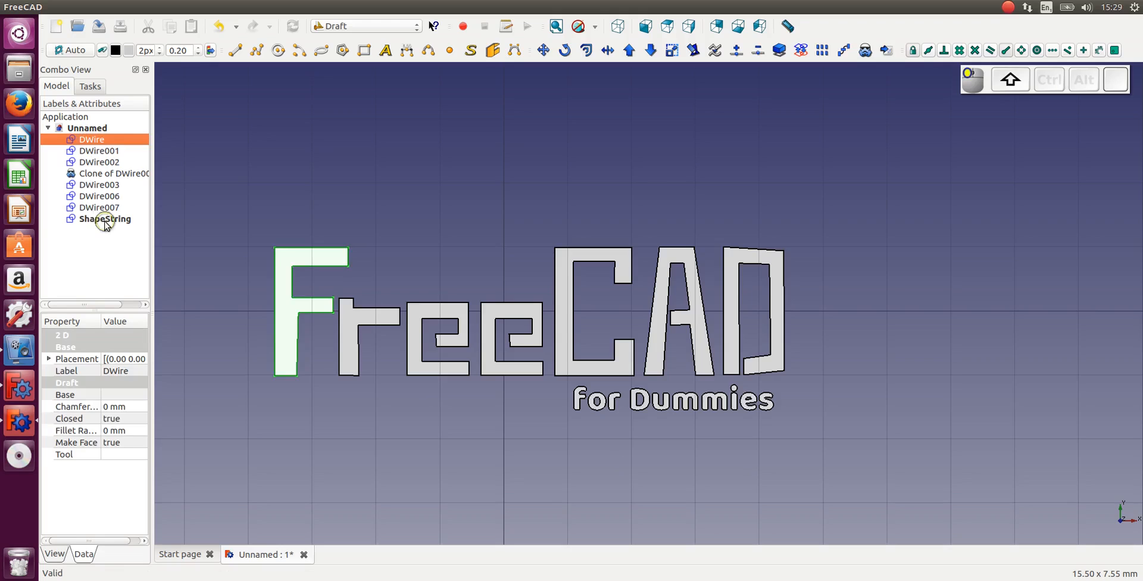
shift+click(104, 220)
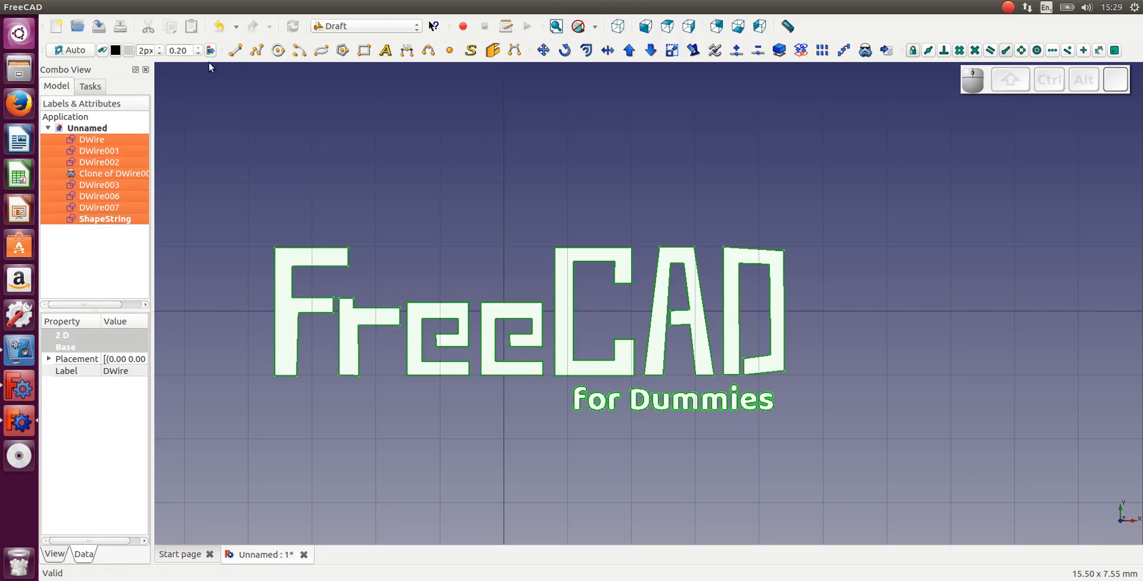
click(802, 51)
Step: Switch to the Part Design workbench and start a Pad of the converted sketch
click(84, 232)
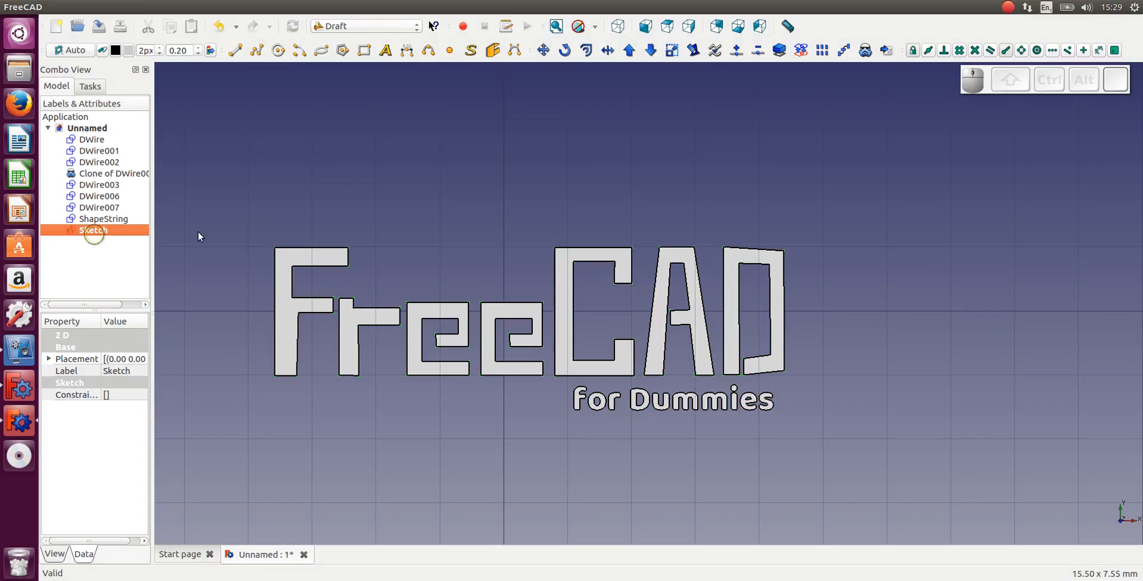
click(414, 30)
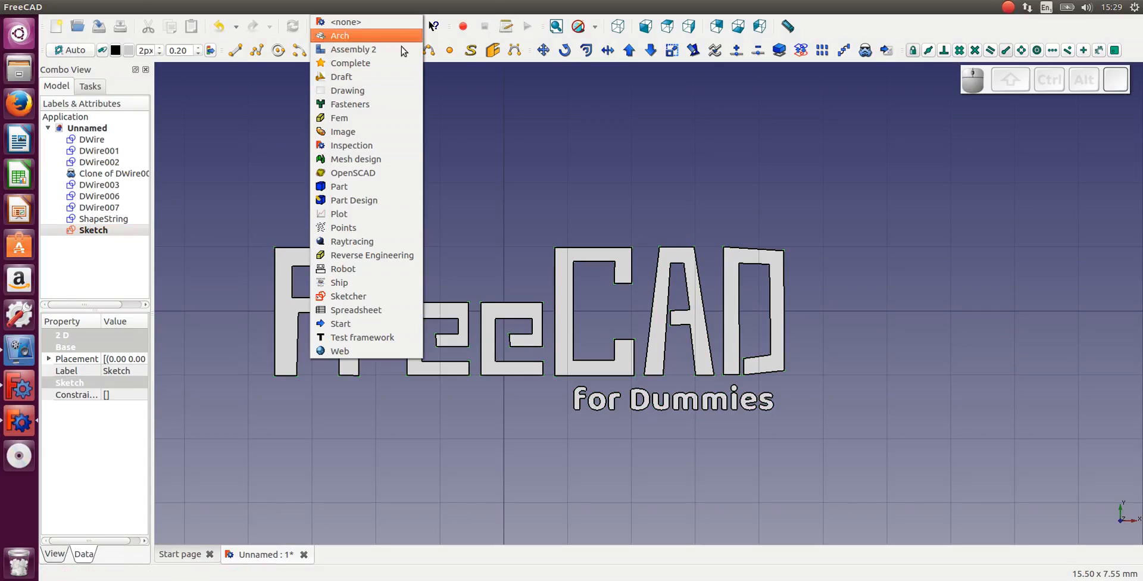
click(374, 199)
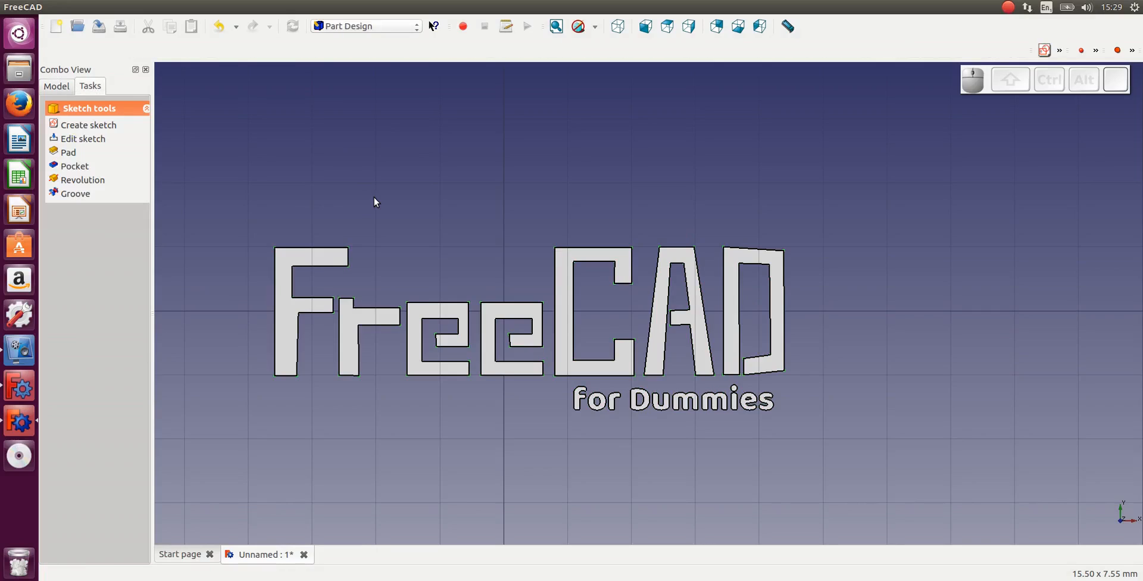
click(59, 87)
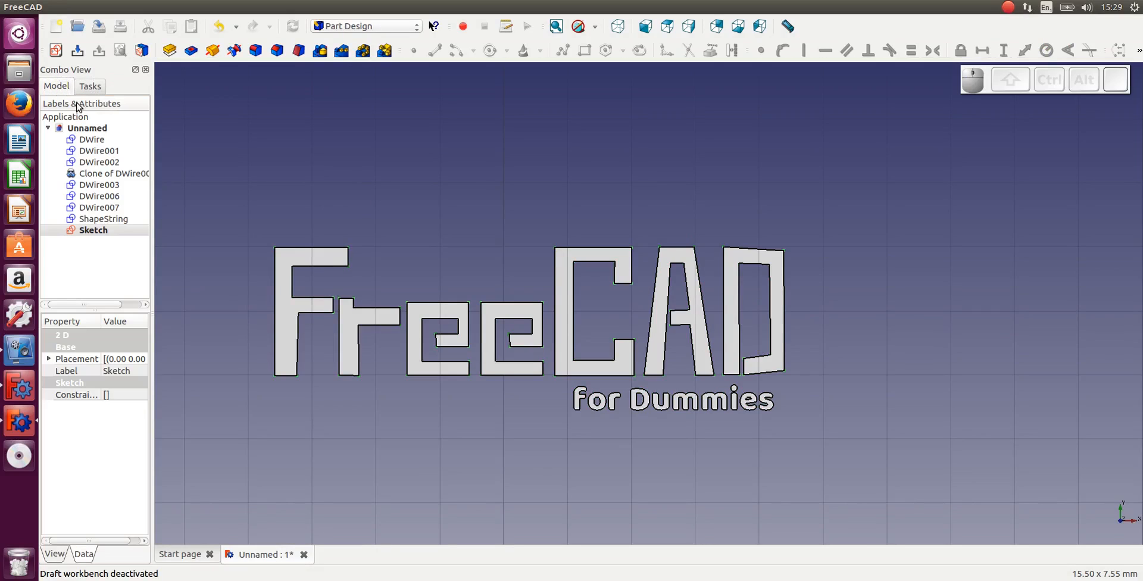
click(99, 234)
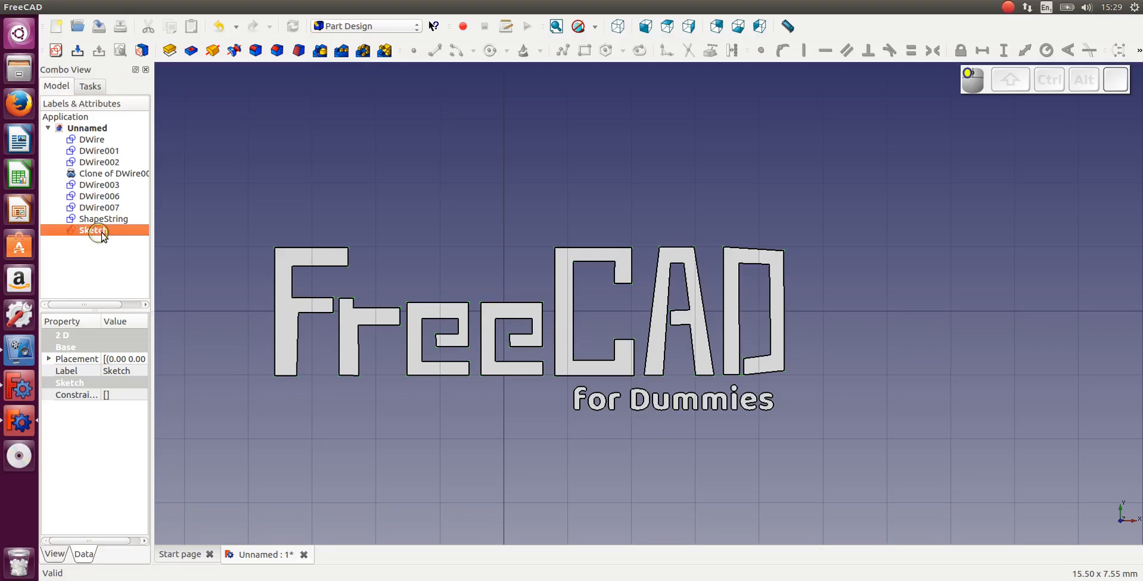
click(170, 51)
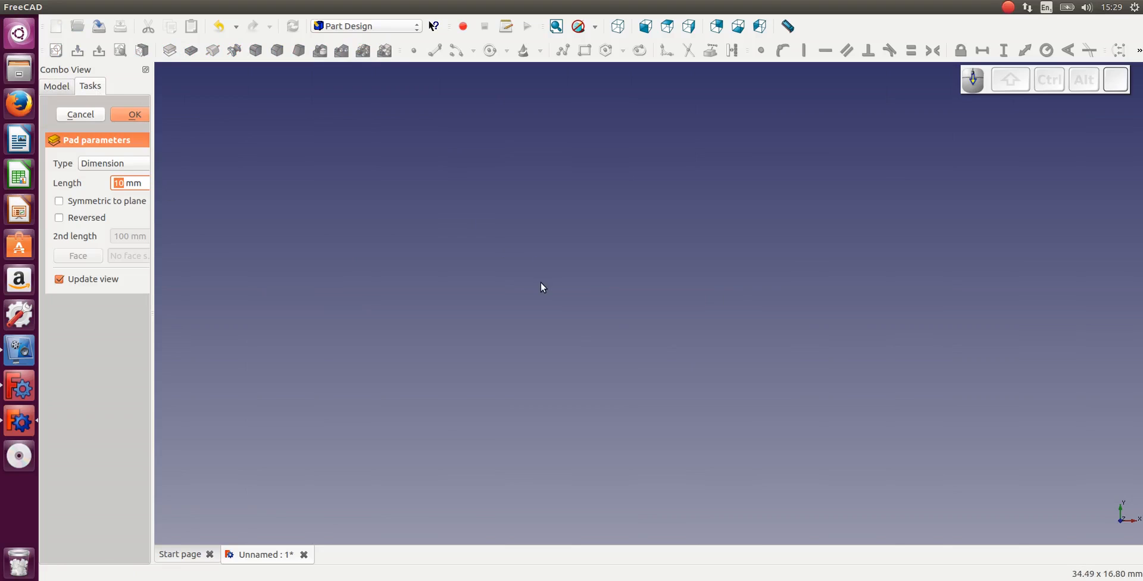
Step: Set the pad length of the lettering to 1 mm
click(556, 28)
scroll(663, 328, up, 8)
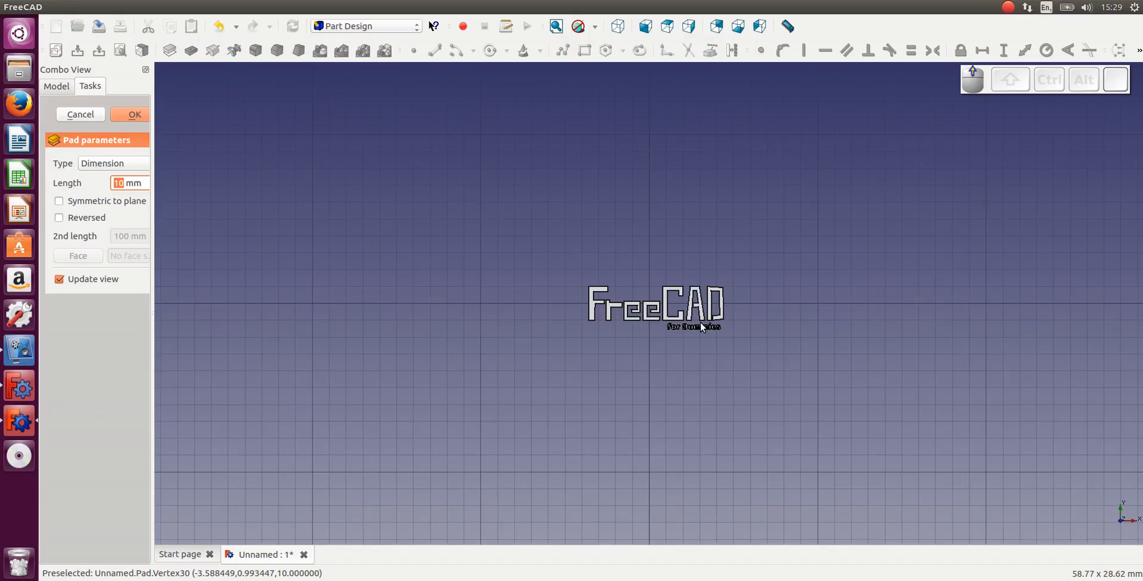
scroll(700, 322, up, 2)
scroll(863, 294, up, 5)
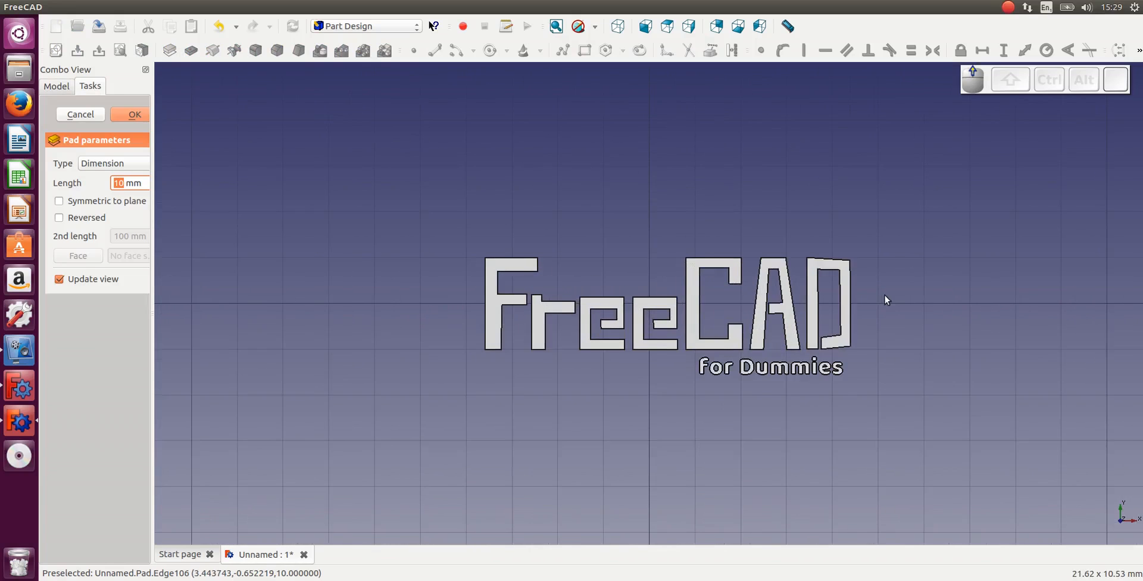
scroll(885, 297, up, 1)
shift+middle_drag(885, 298, 773, 298)
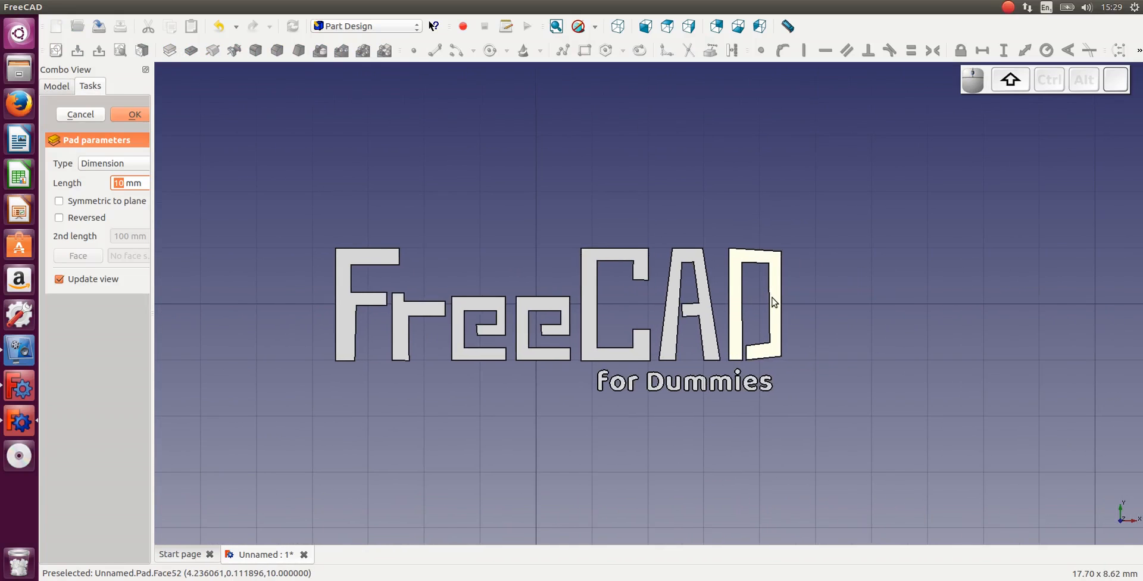
scroll(782, 315, up, 1)
alt+middle_drag(794, 344, 745, 360)
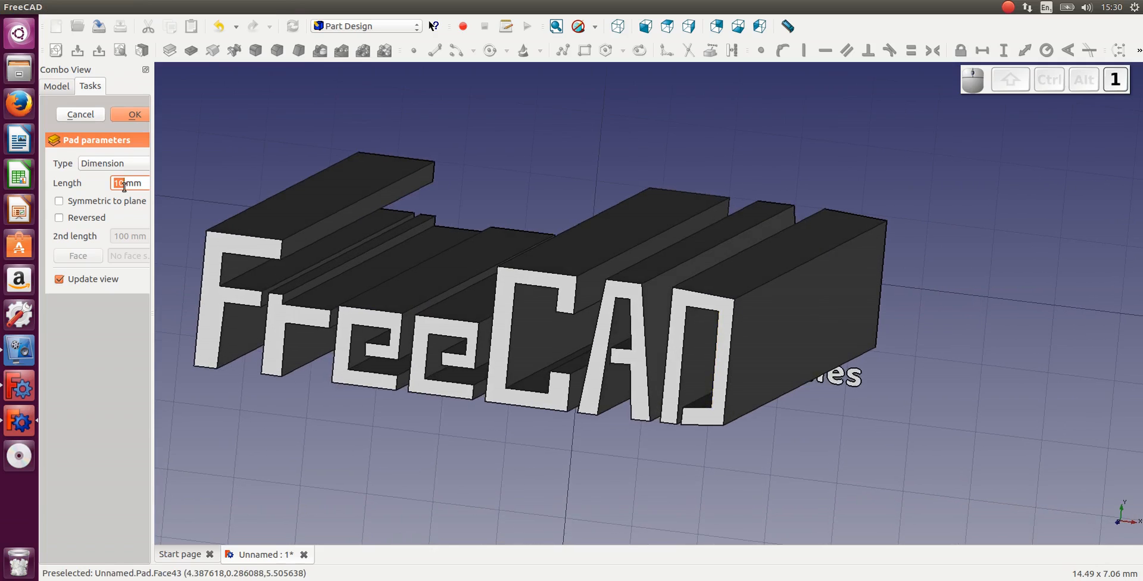
text(1)
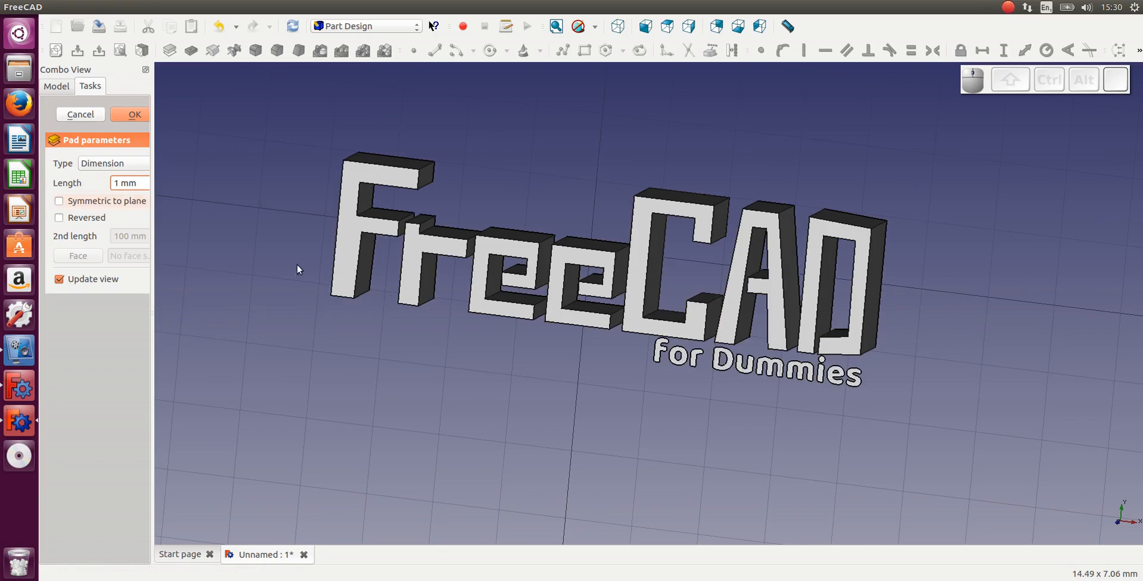
Step: Set the pad length of the lettering to 0.5 mm
alt+middle_drag(644, 349, 602, 319)
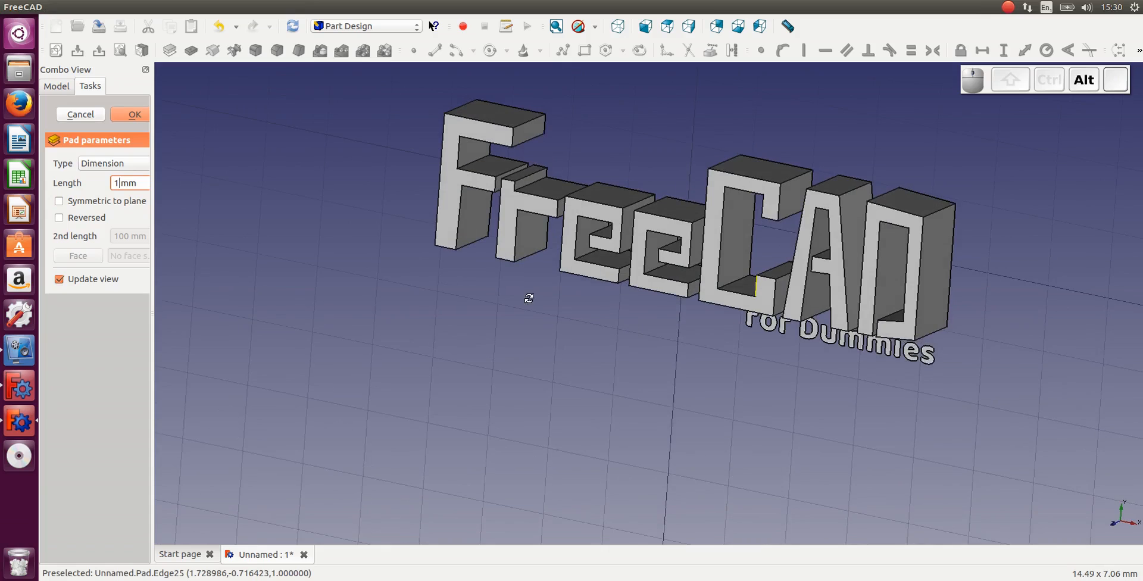
double_click(112, 184)
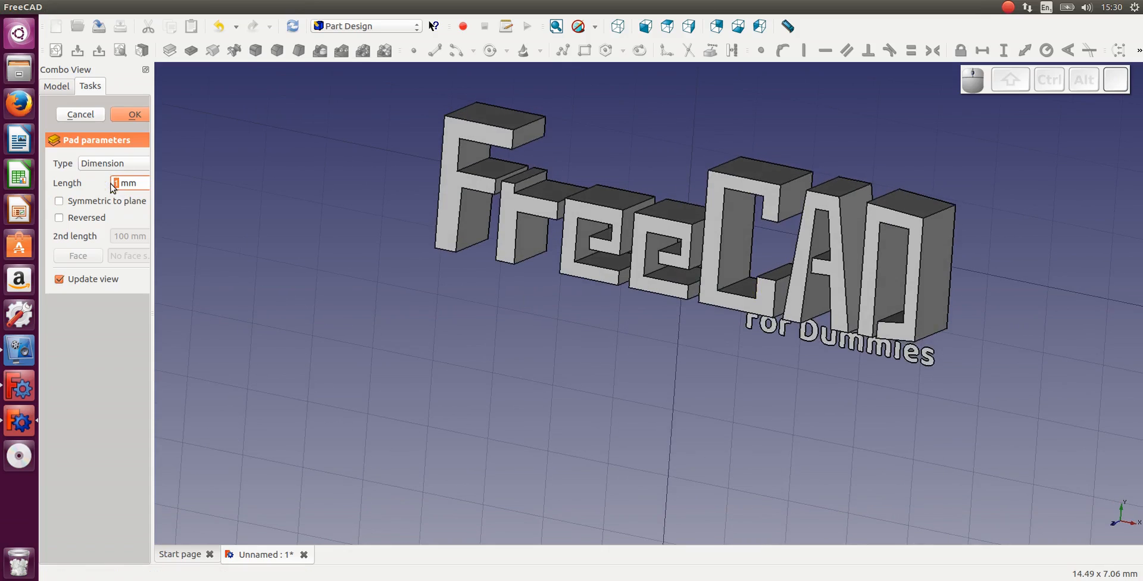
text(0.5)
key(Return)
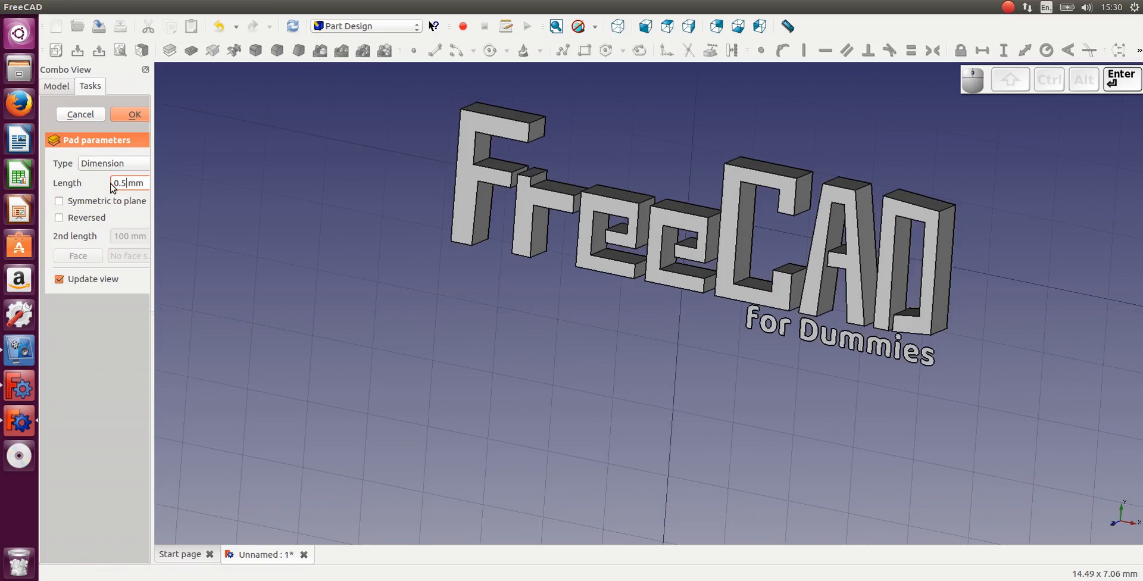
Step: Set the length of the lettering's Pad to 0.35 mm in its properties
alt+middle_drag(548, 313, 542, 312)
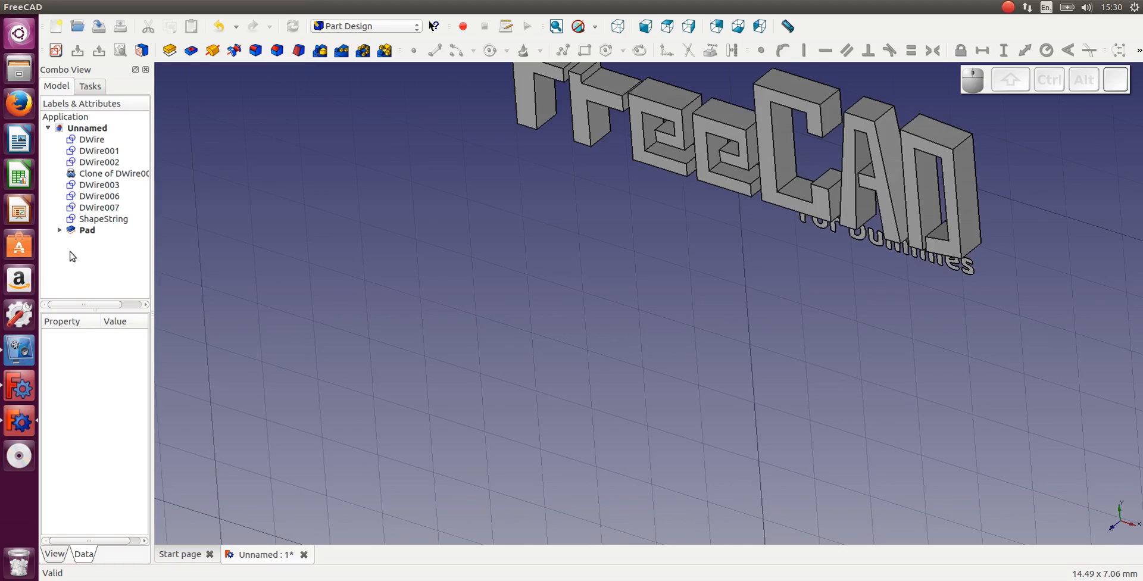
click(65, 232)
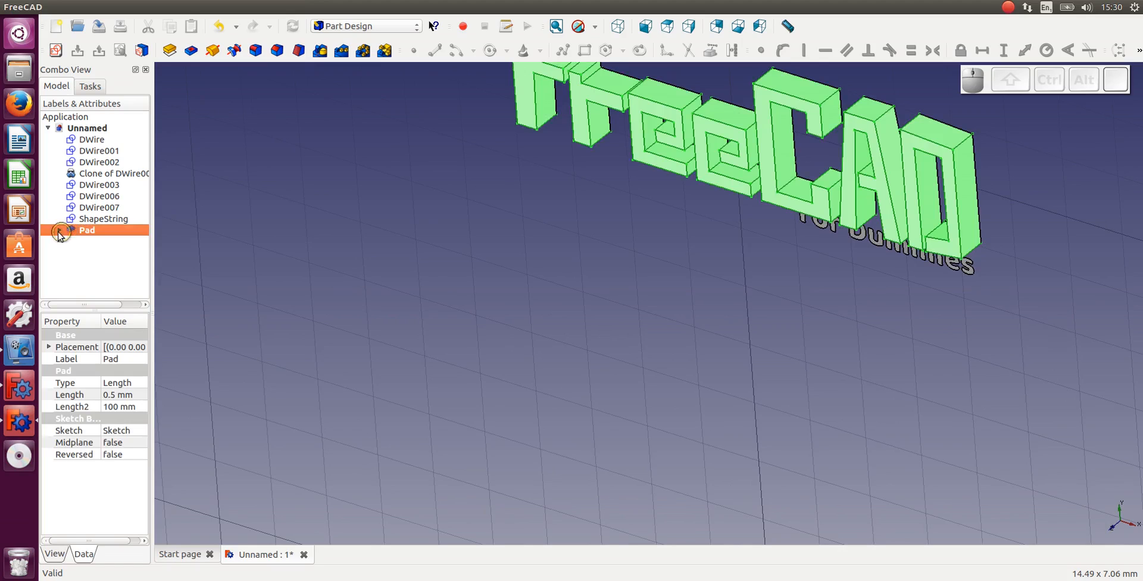
click(83, 86)
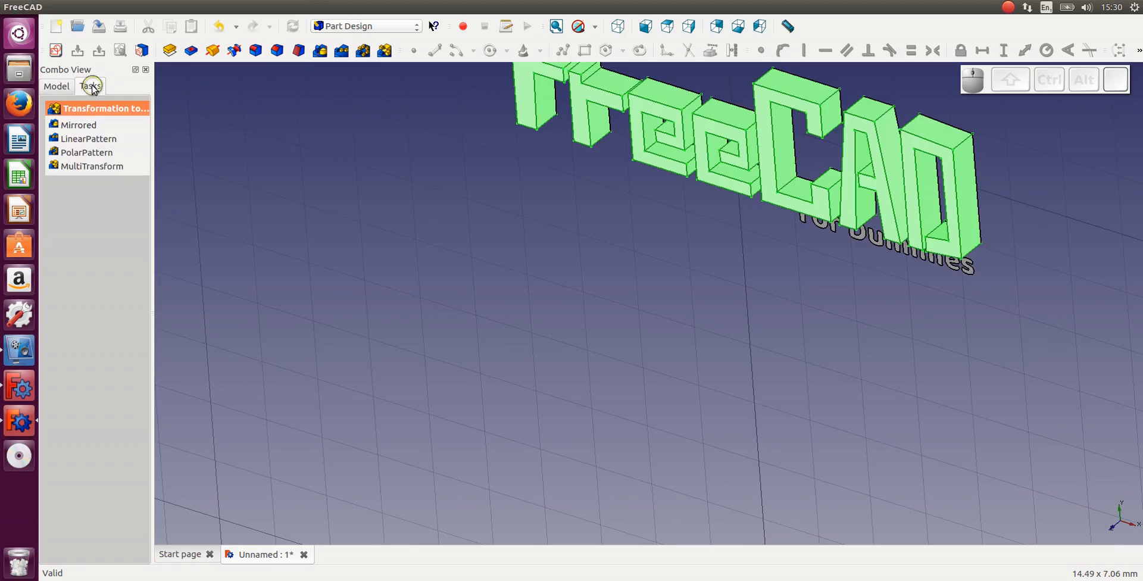
click(59, 87)
click(84, 232)
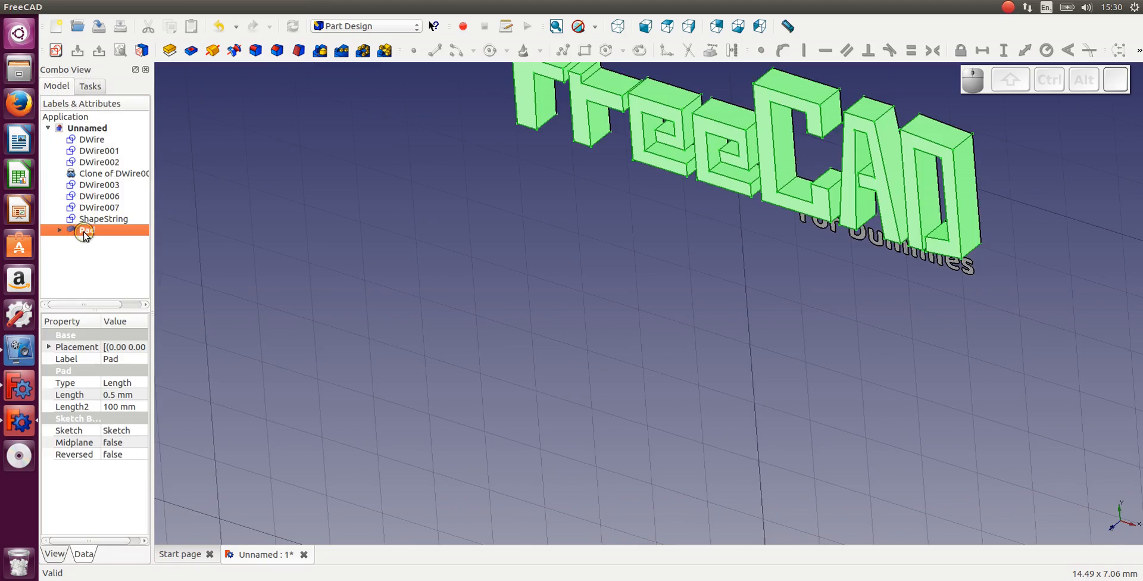
click(117, 397)
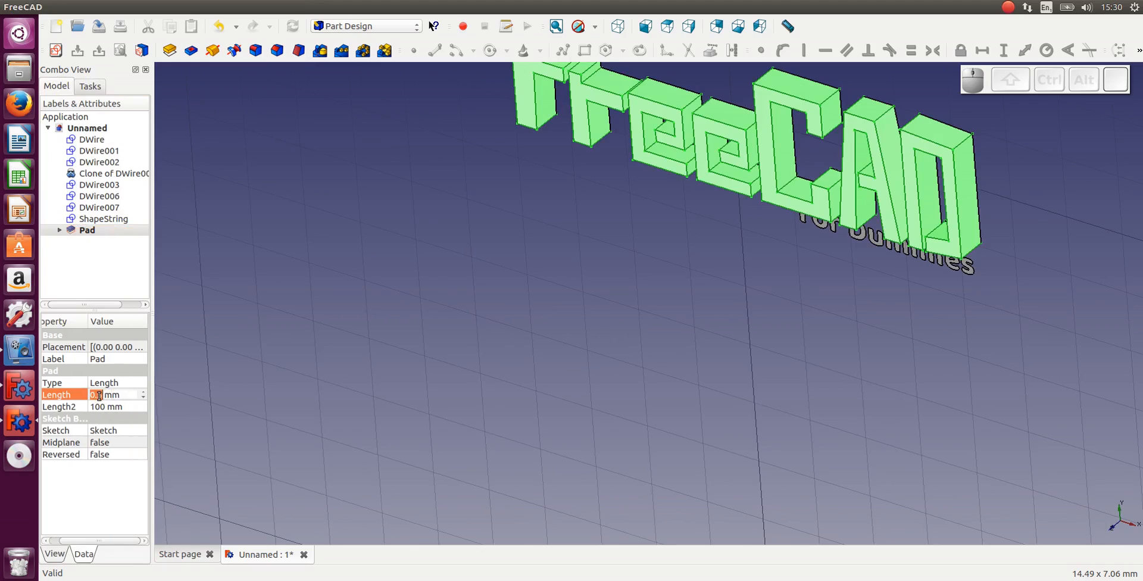
click(99, 395)
text(3)
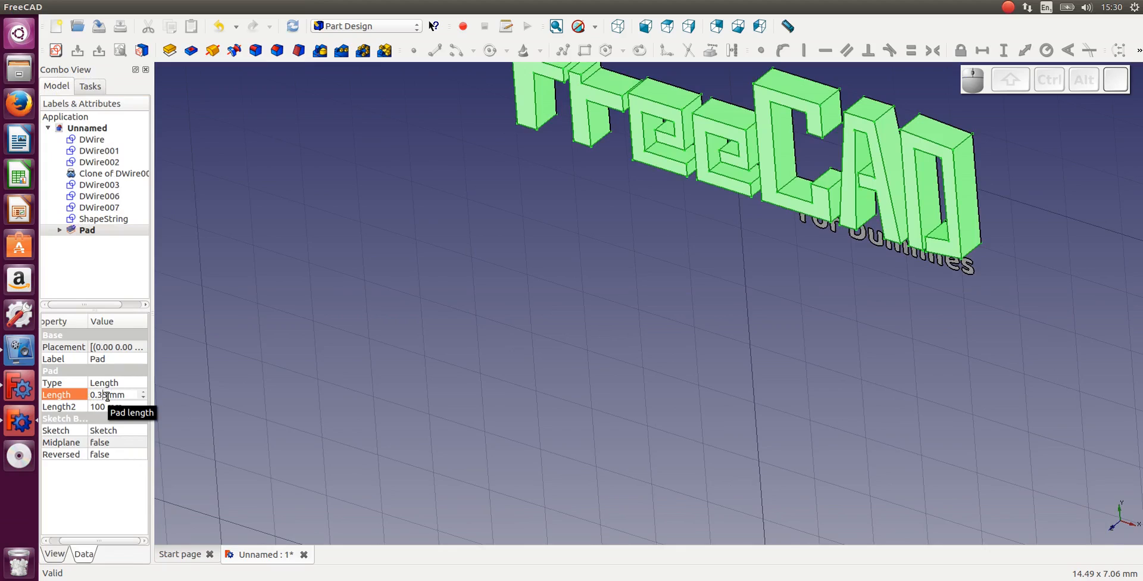
key(Return)
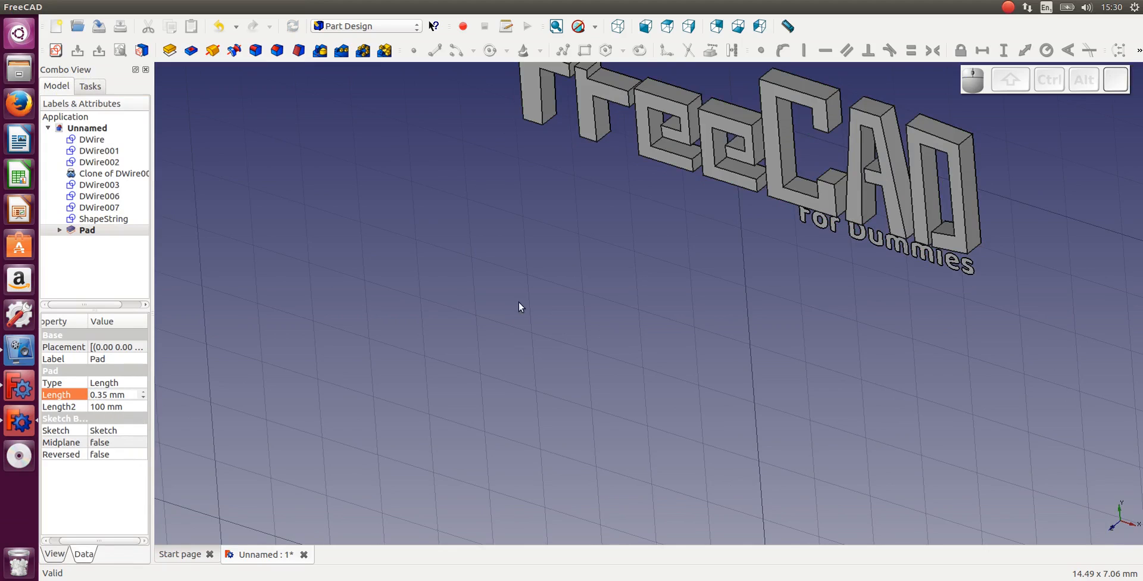
Step: Reduce the Pad length of the lettering to 0.25 mm
scroll(603, 352, down, 1)
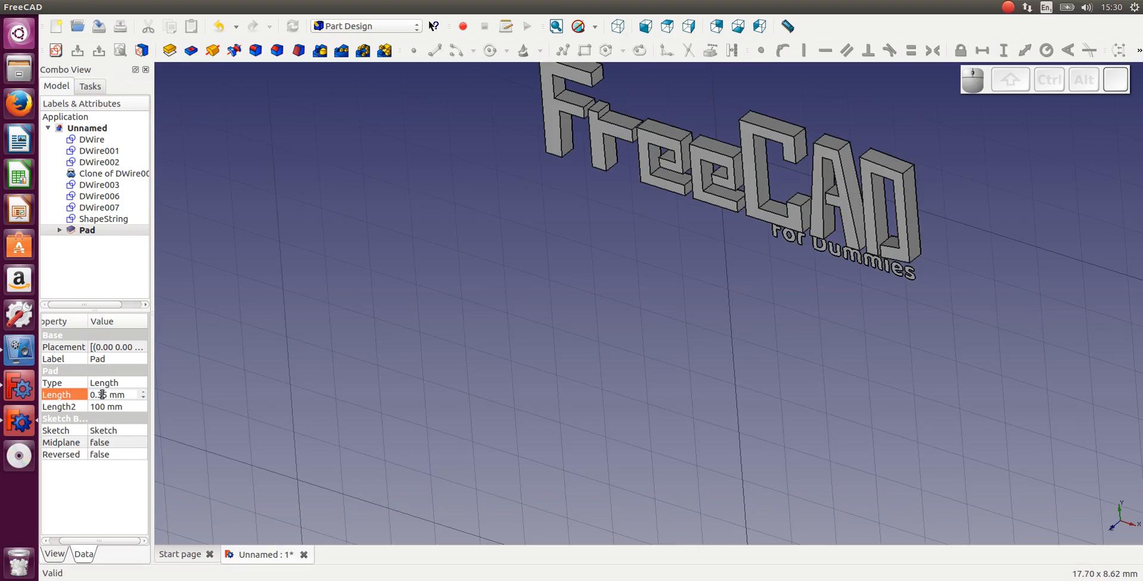
key(BackSpace)
text(2)
key(Return)
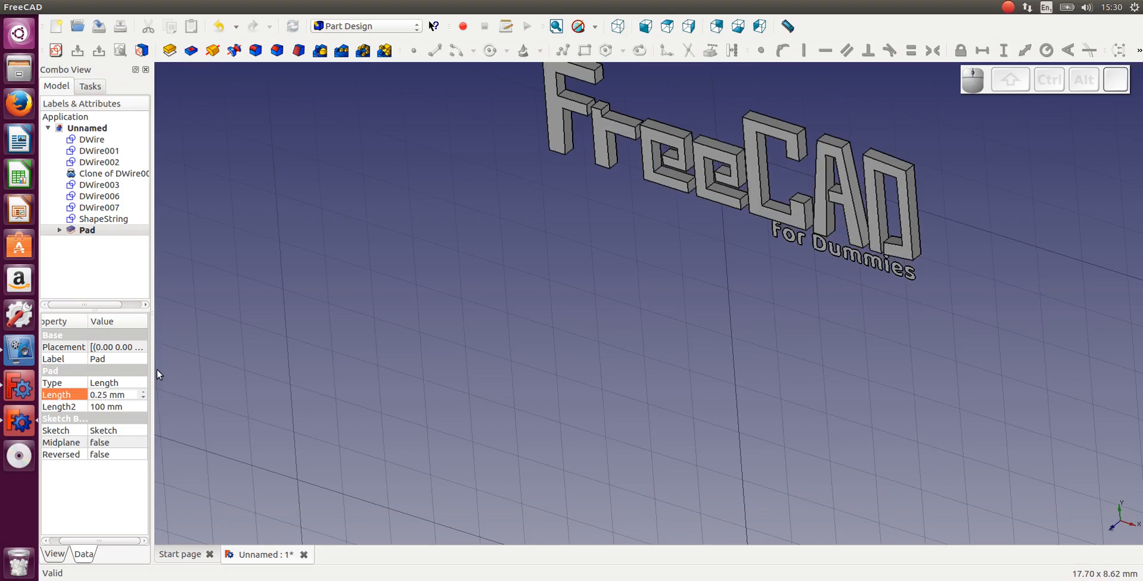
Step: Try a letter tracking of 2 mm on the "for Dummies" ShapeString
click(90, 220)
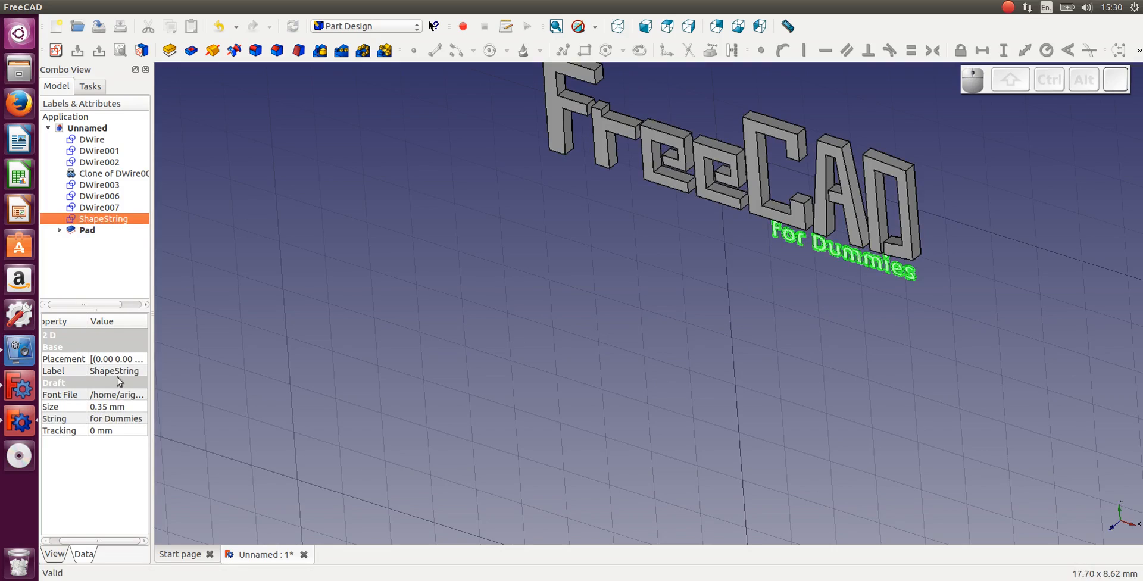
click(95, 430)
click(104, 460)
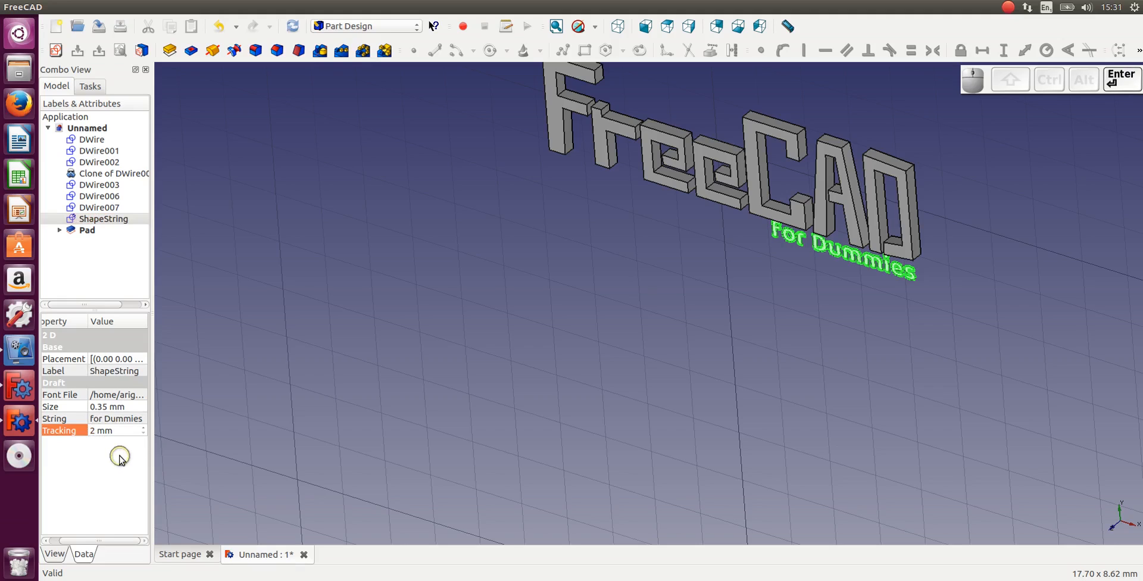
key(Return)
Step: Reset the tracking of the "for Dummies" ShapeString to 0 mm
click(97, 429)
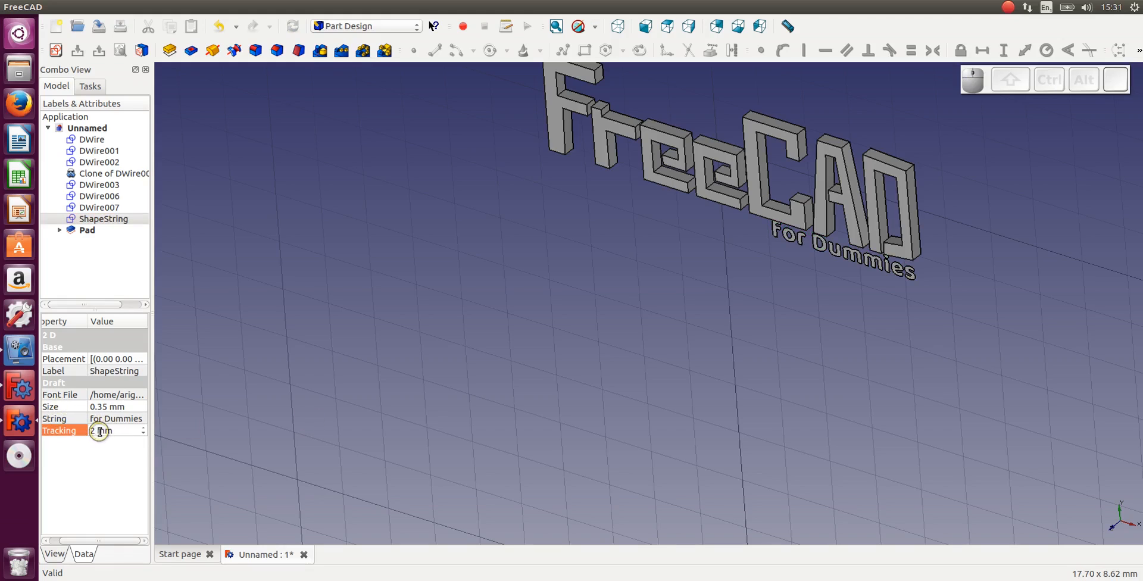
key(BackSpace)
text(0)
key(Return)
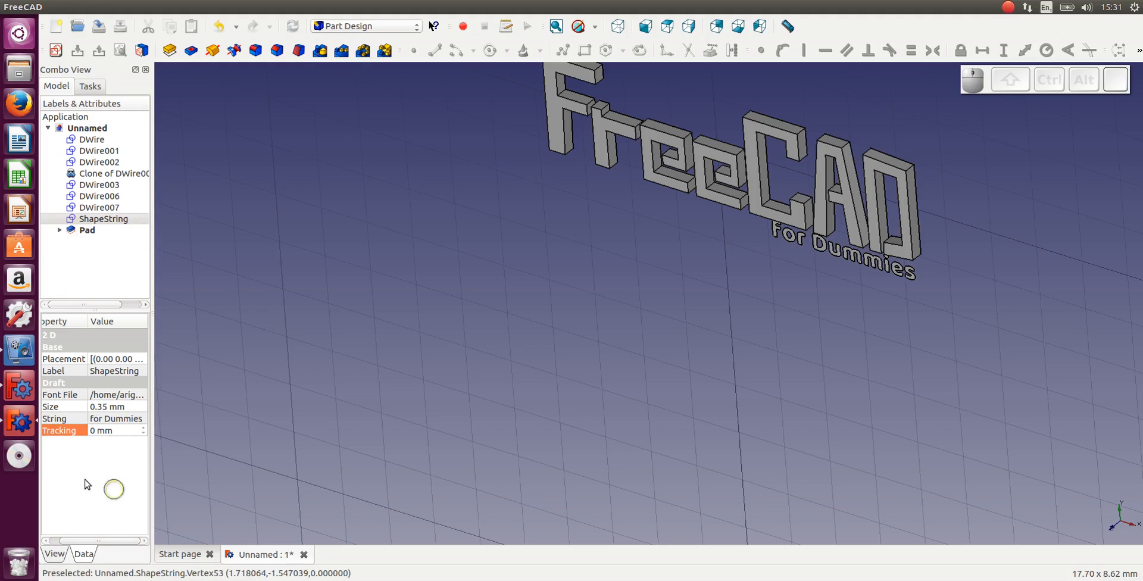
click(55, 554)
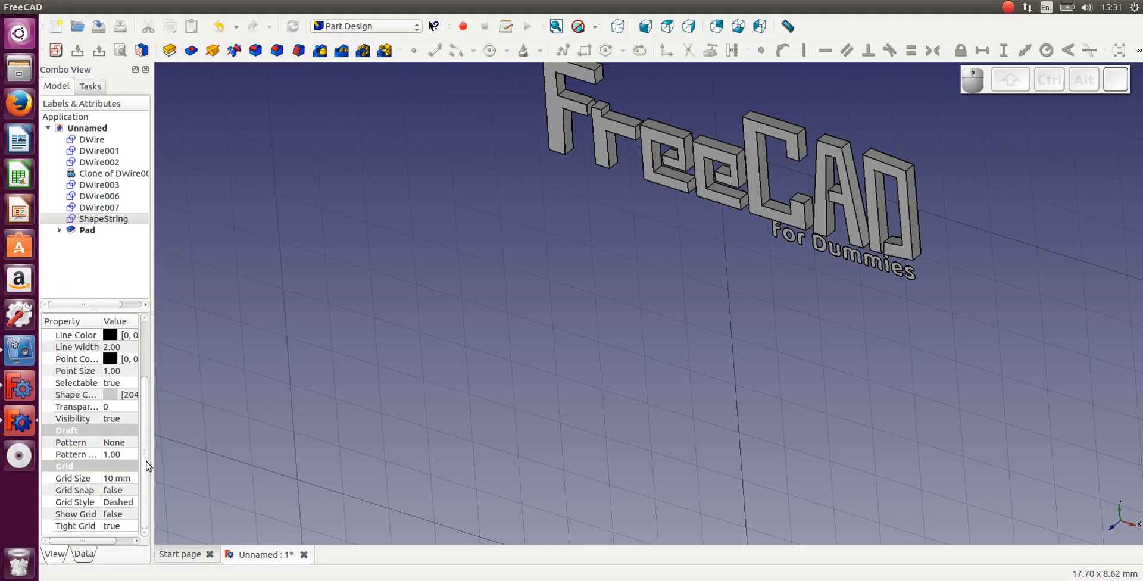
scroll(148, 466, up, 1)
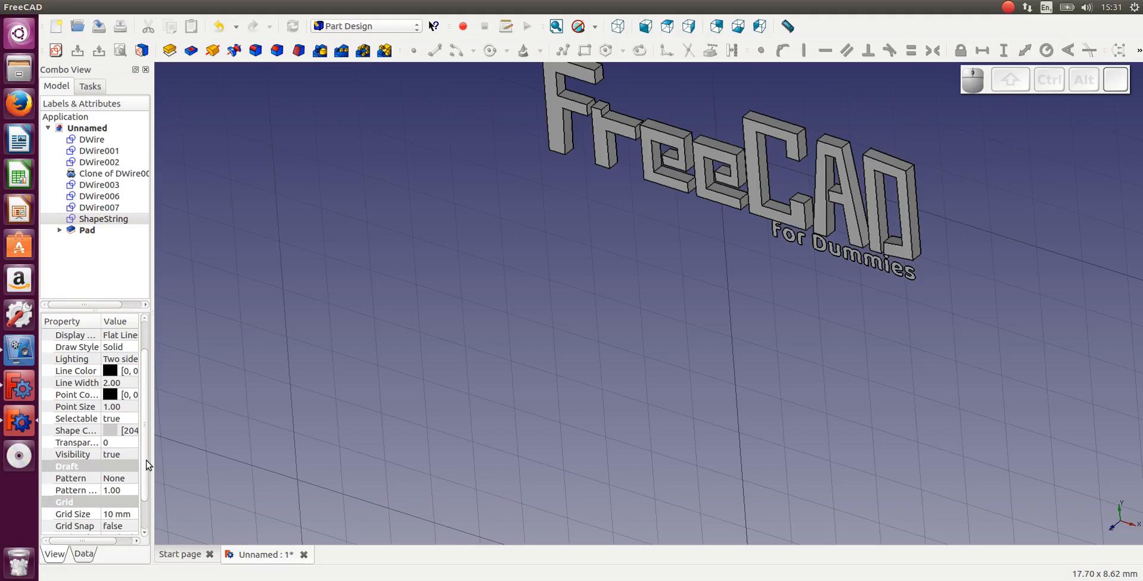
scroll(146, 463, up, 1)
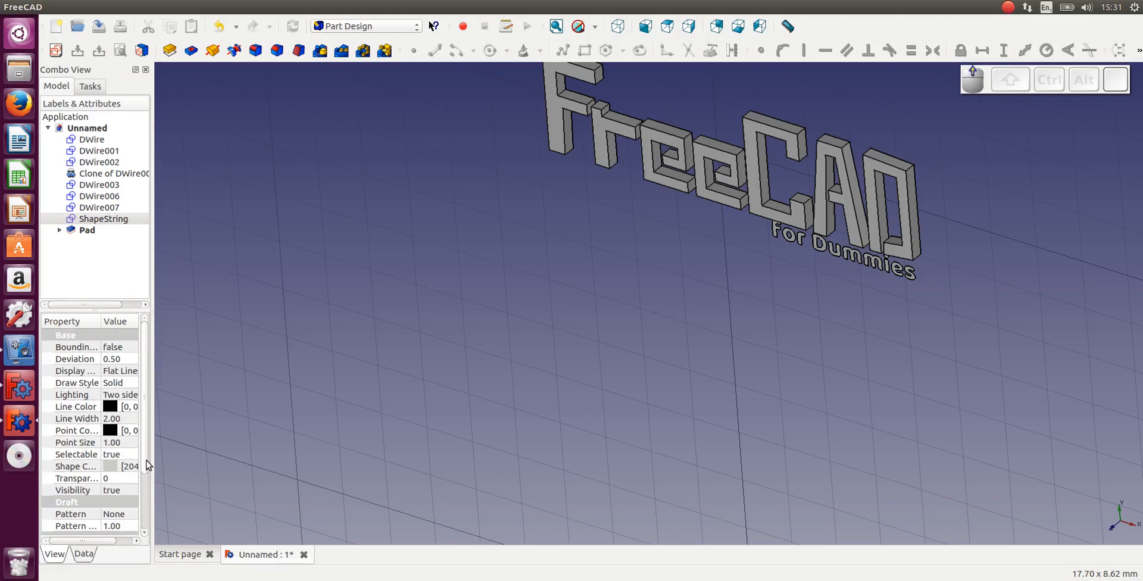
click(85, 554)
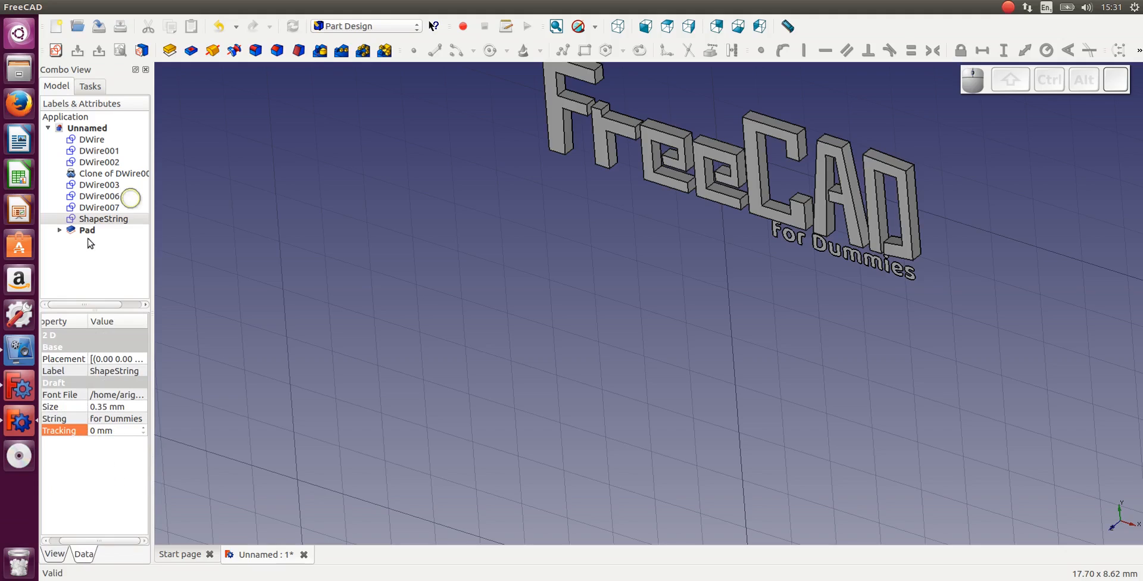
Step: Switch to the Draft workbench and convert only the "for Dummies" ShapeString into a sketch with Draft to Sketch
click(101, 219)
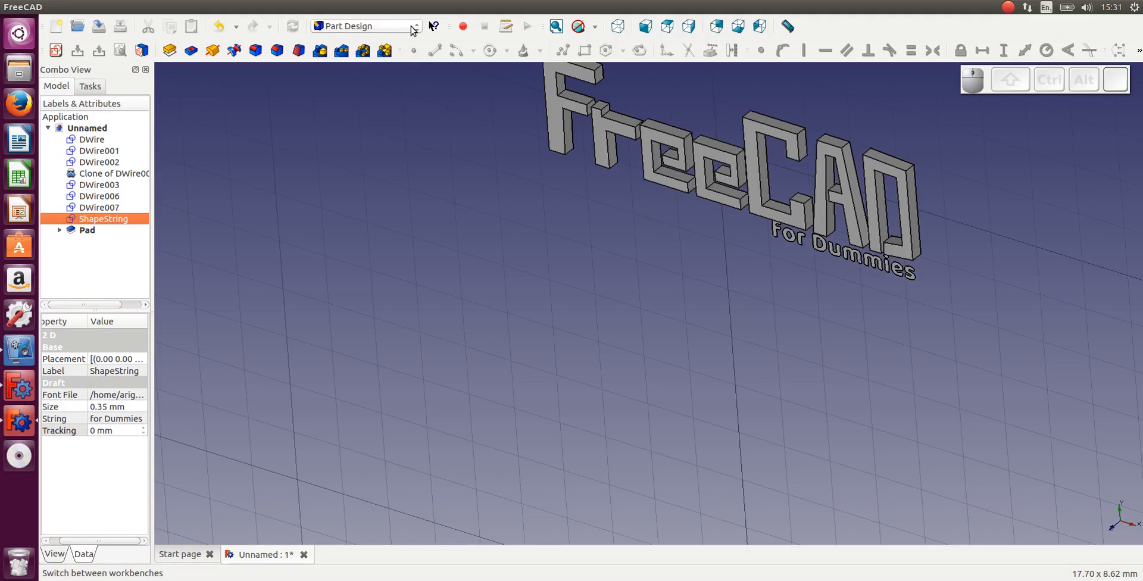
click(415, 31)
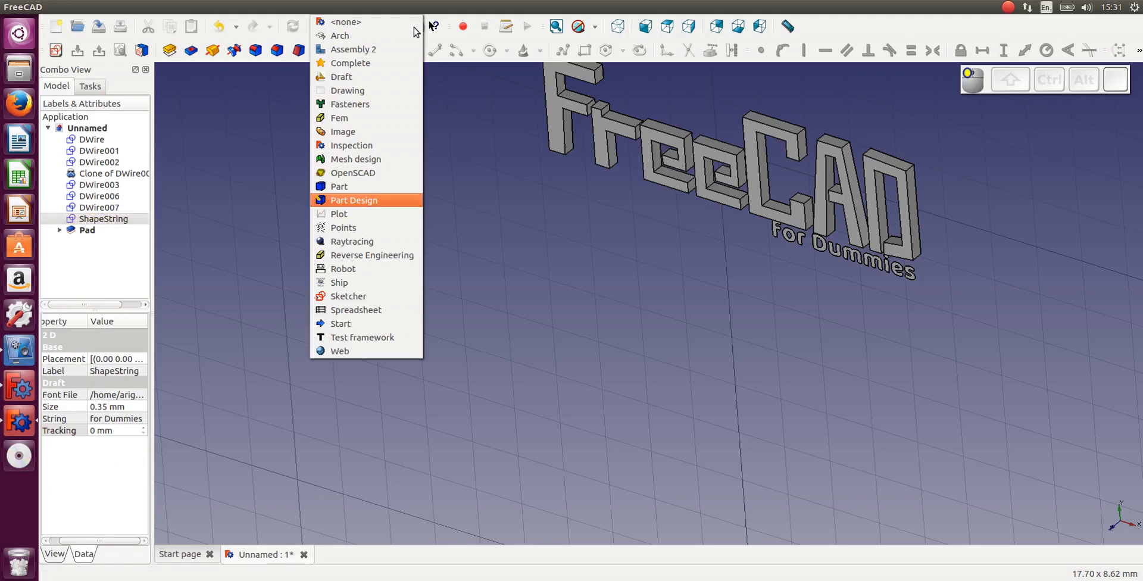
click(351, 76)
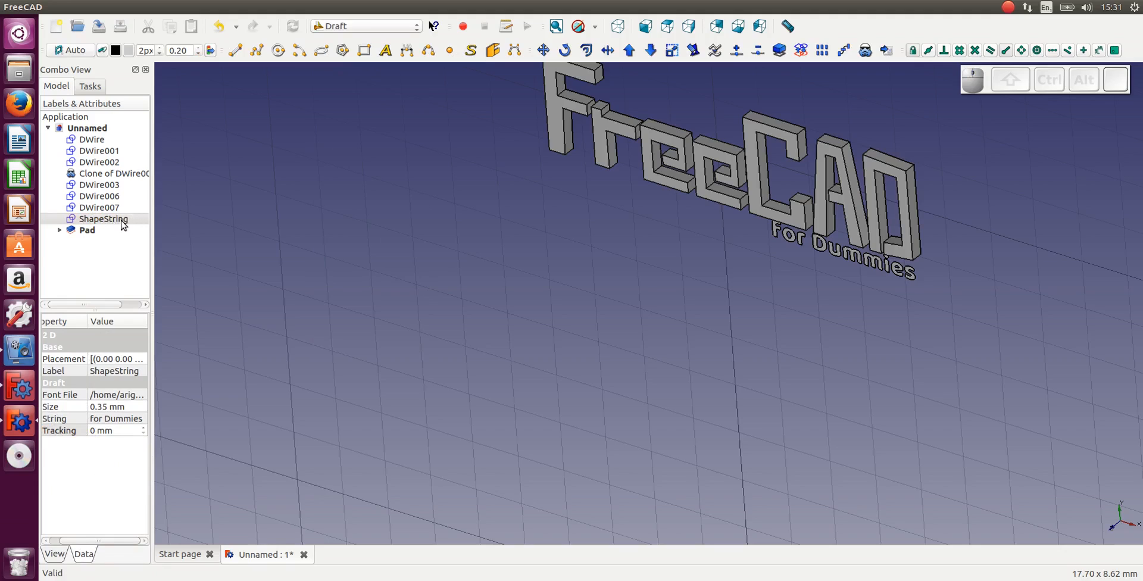
click(98, 218)
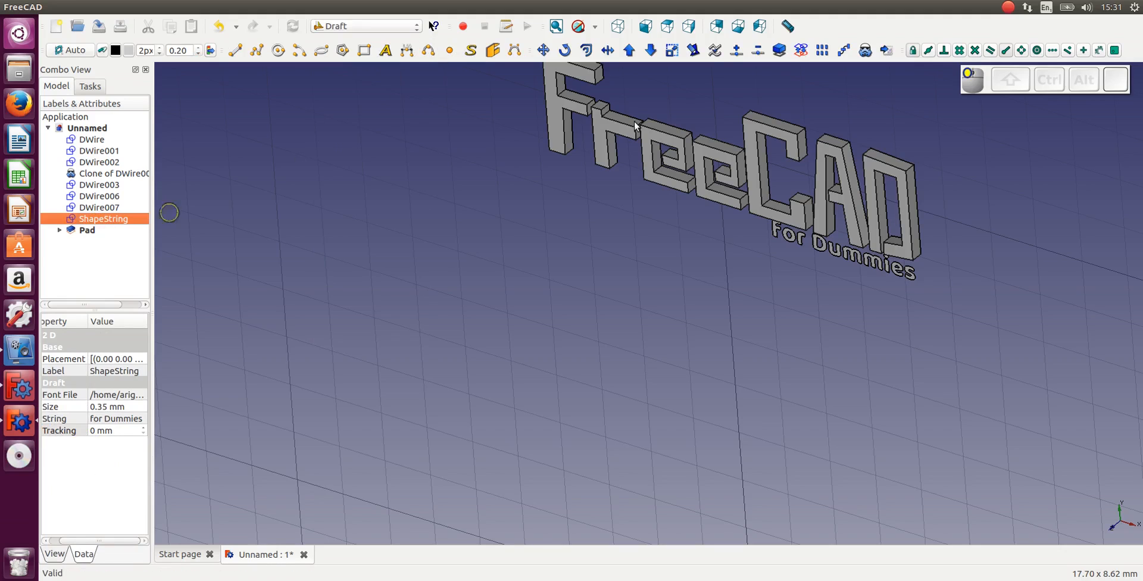
click(801, 52)
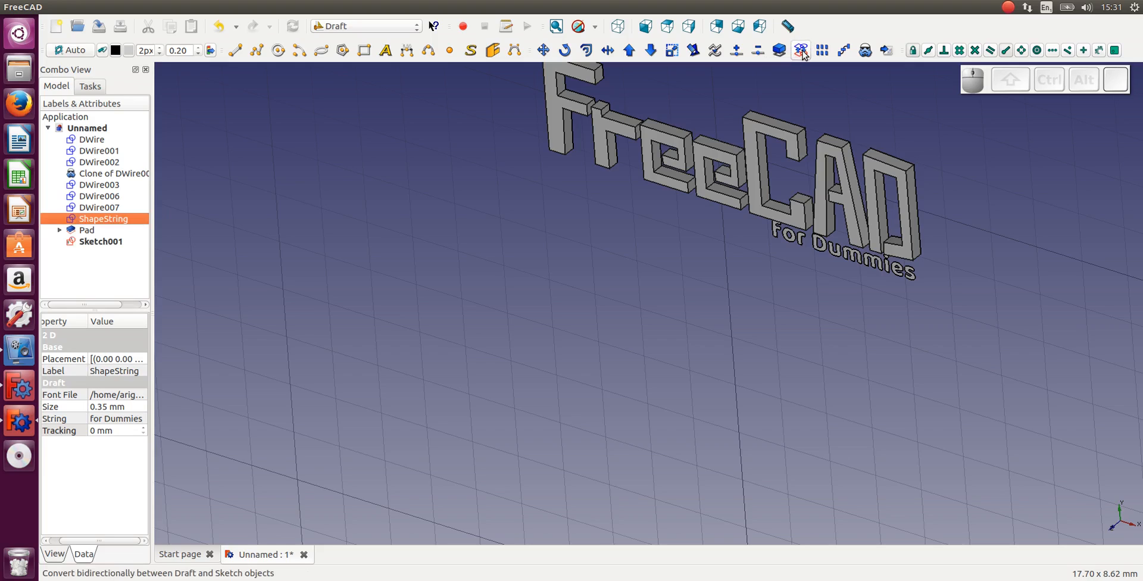
Step: Try to pad the sketch converted from the ShapeString in the Part Design workbench
click(102, 242)
click(388, 26)
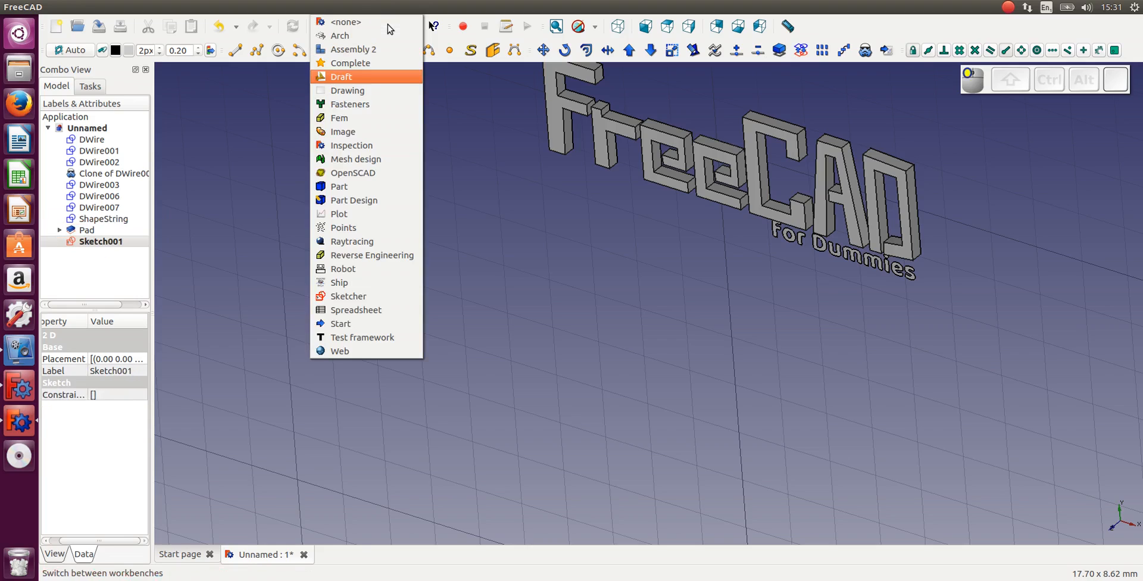
click(359, 201)
click(62, 87)
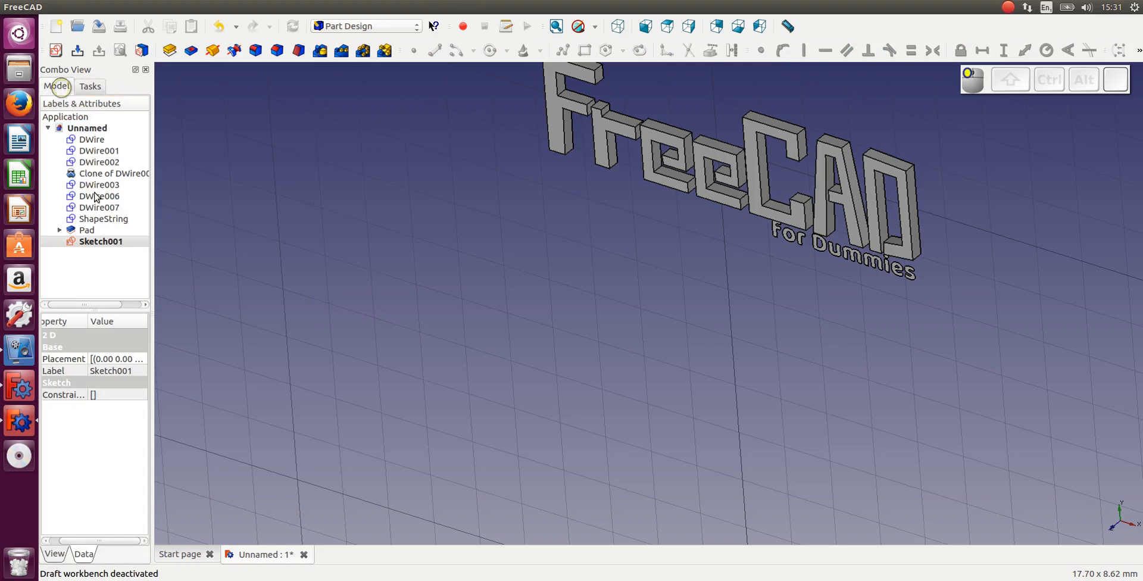
click(108, 242)
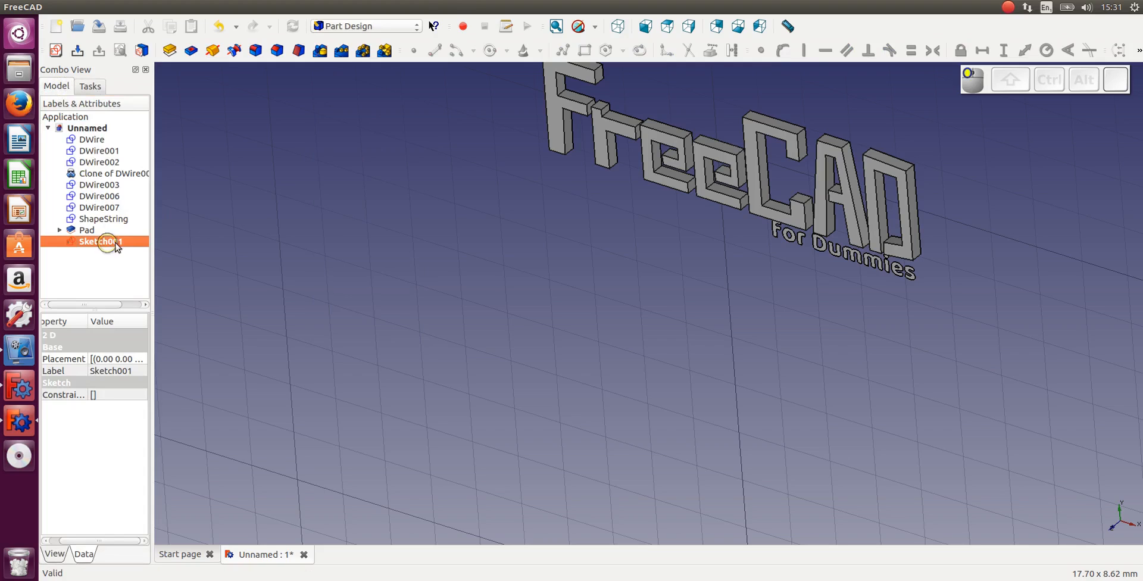
click(170, 50)
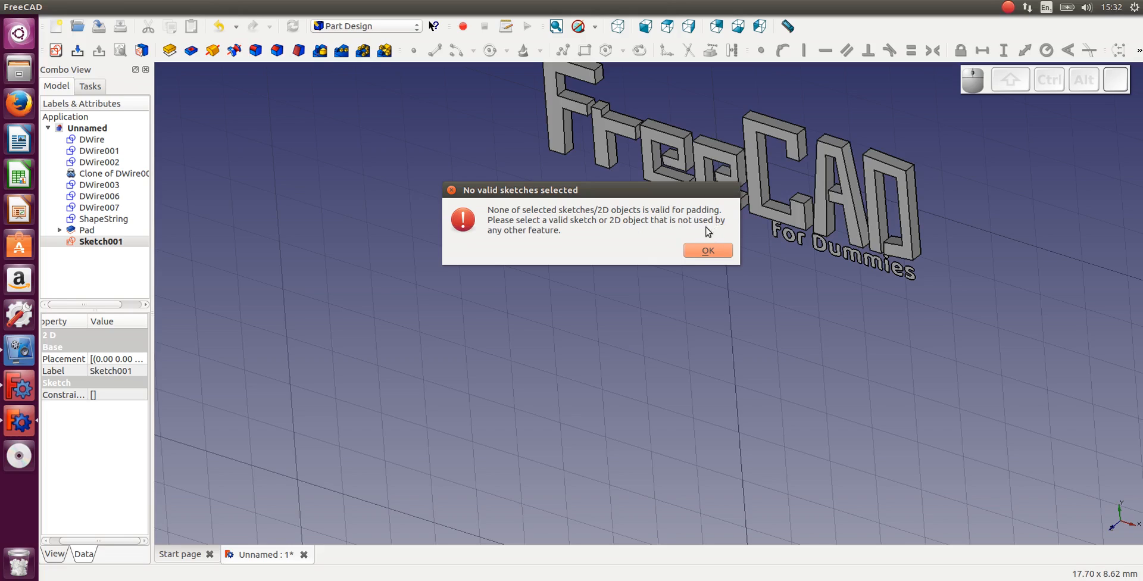
click(708, 250)
Step: Delete the sketch Sketch001 that was converted from the ShapeString
click(101, 242)
click(76, 276)
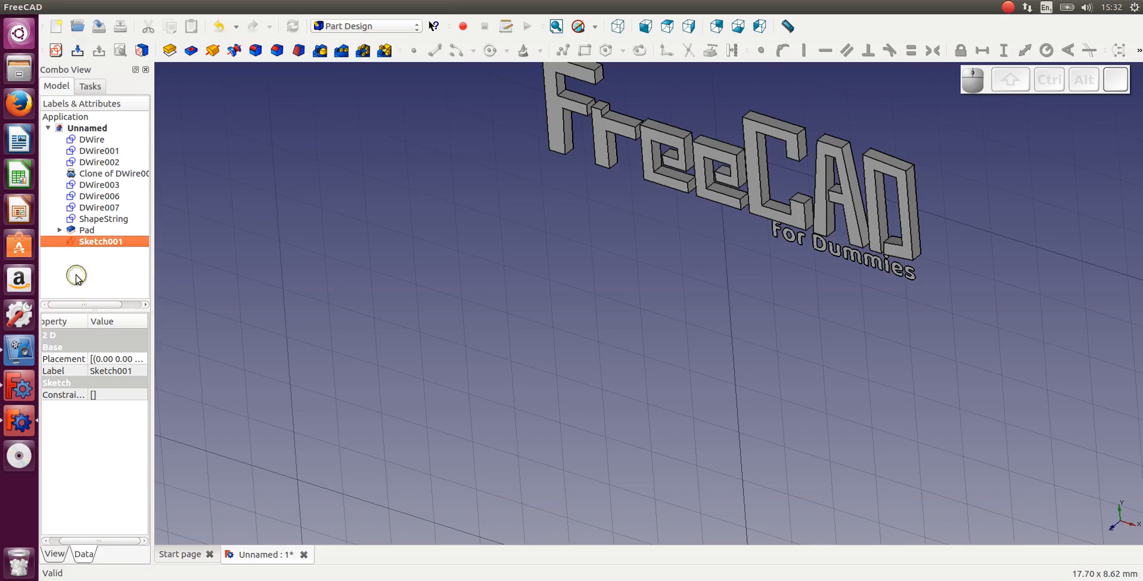
key(Delete)
Step: Return to the Draft workbench and convert the "for Dummies" ShapeString into a sketch again
click(90, 225)
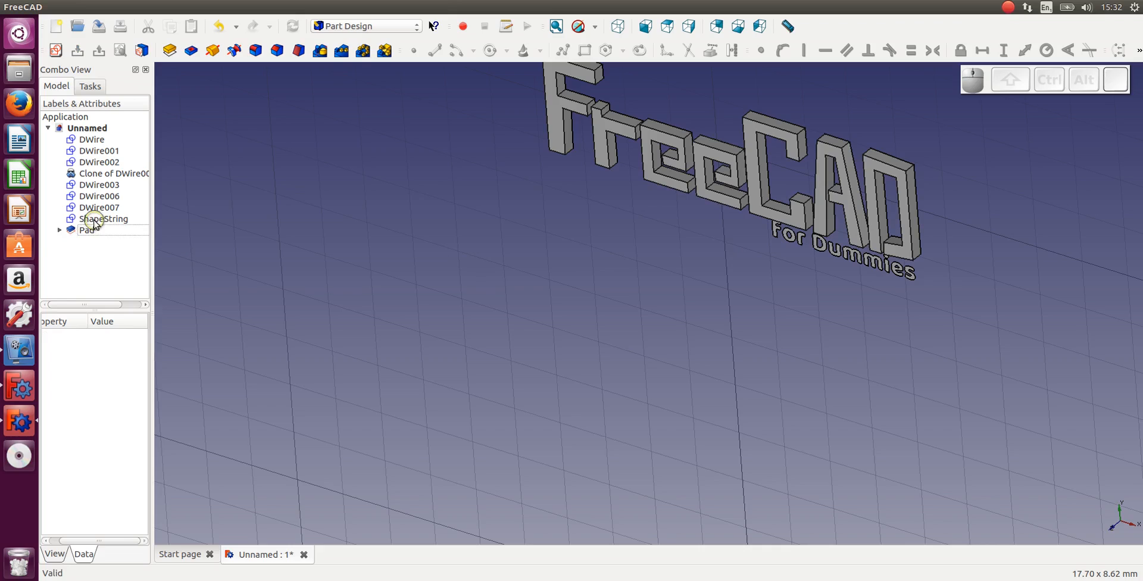
click(60, 231)
click(59, 230)
click(84, 219)
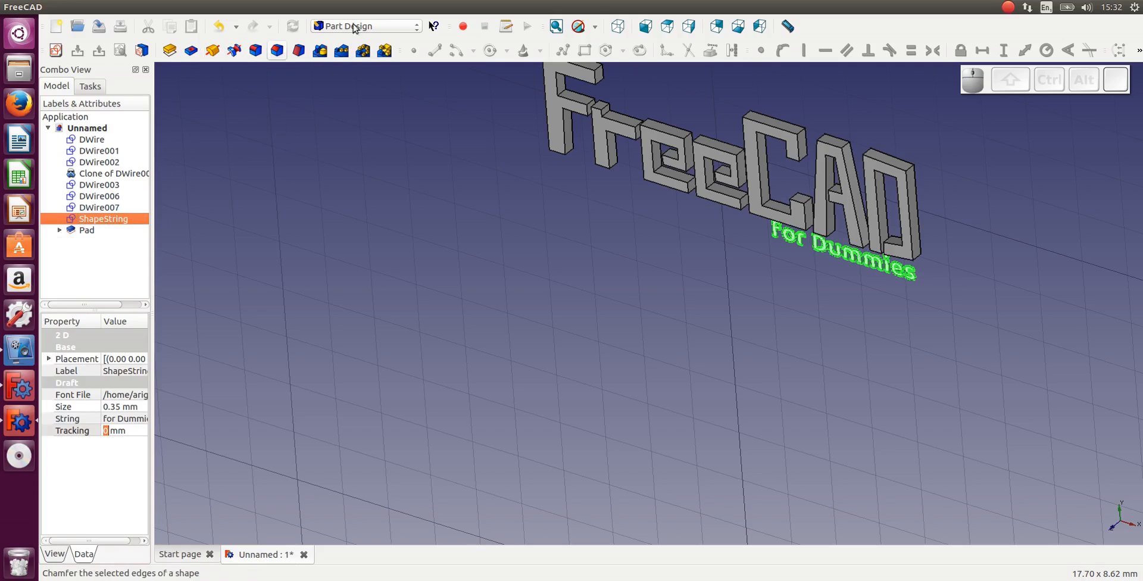
click(391, 28)
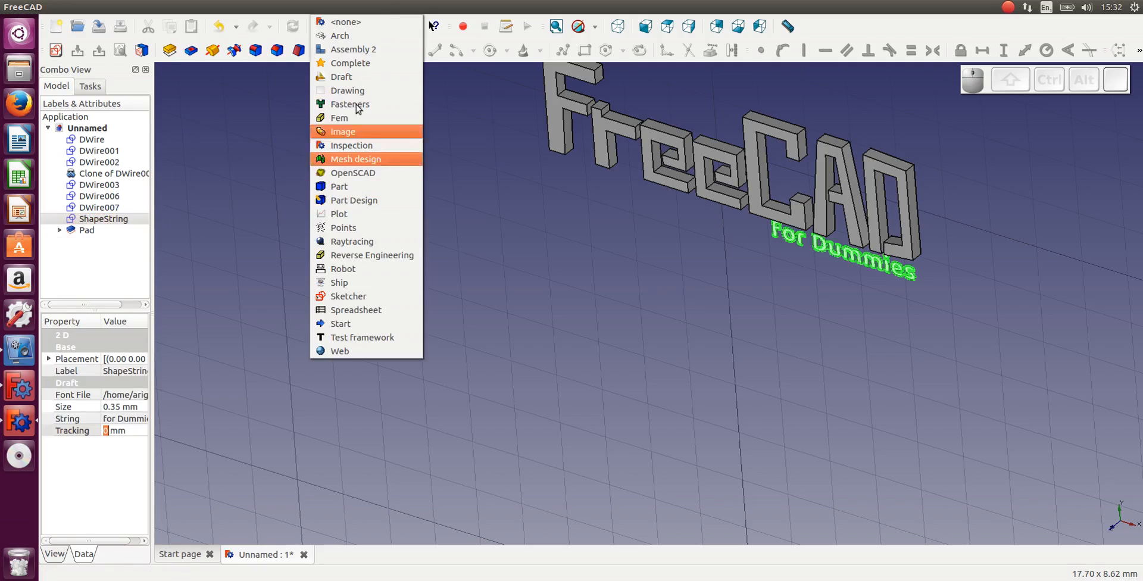
click(342, 77)
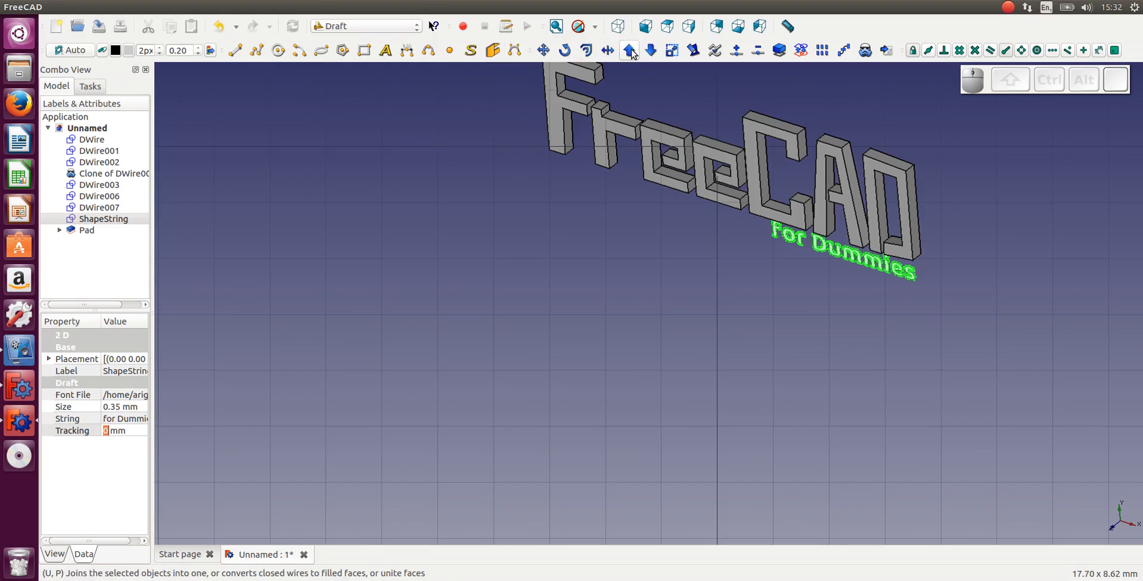
click(117, 223)
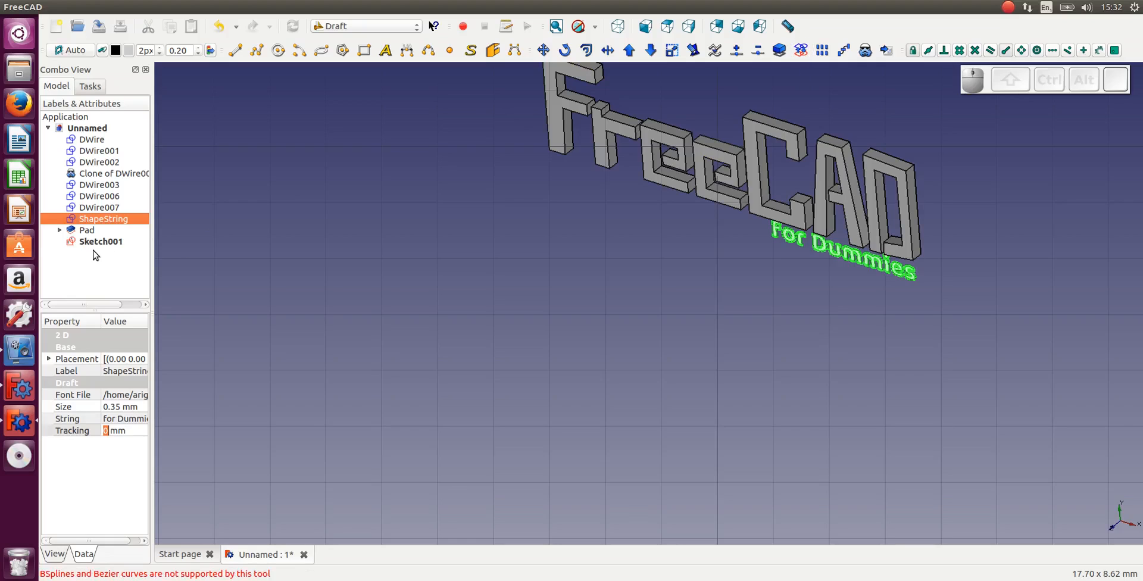
Step: Try to pad the newly converted sketch Sketch001 in the Part Design workbench
click(99, 242)
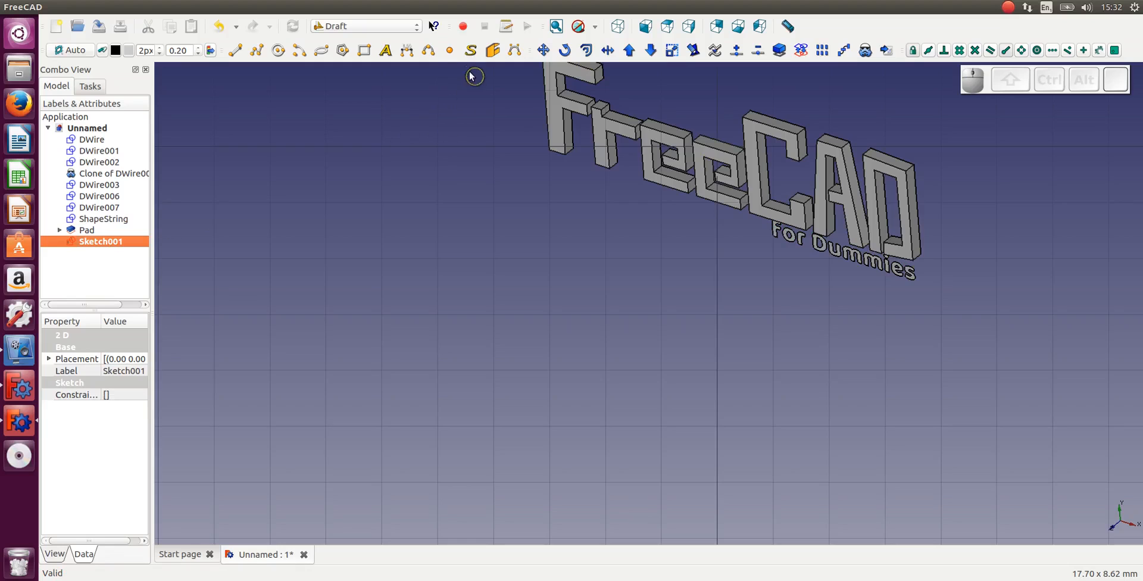
click(417, 26)
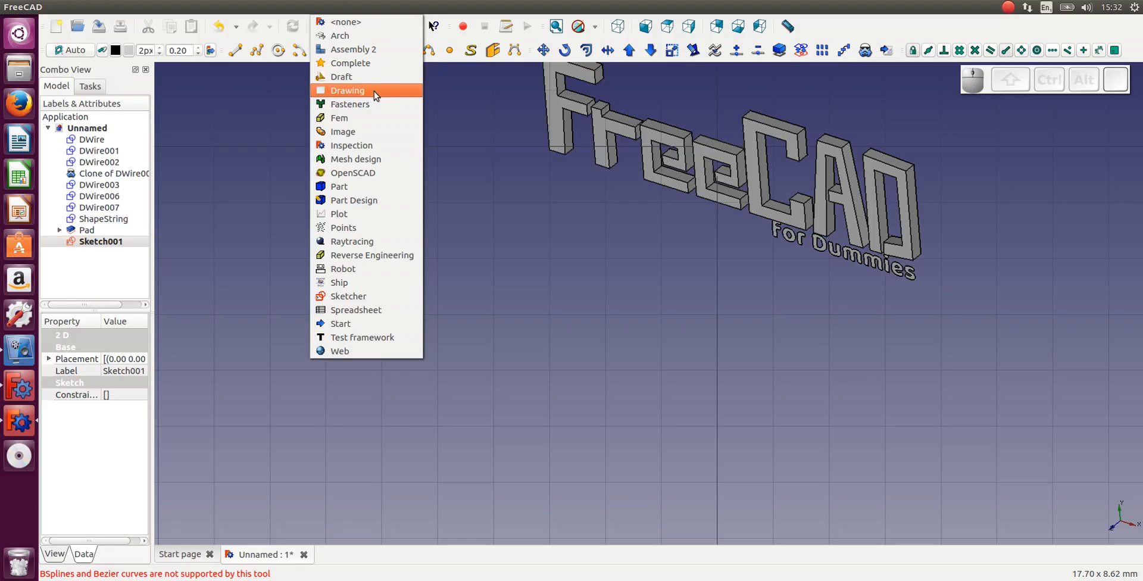
click(360, 201)
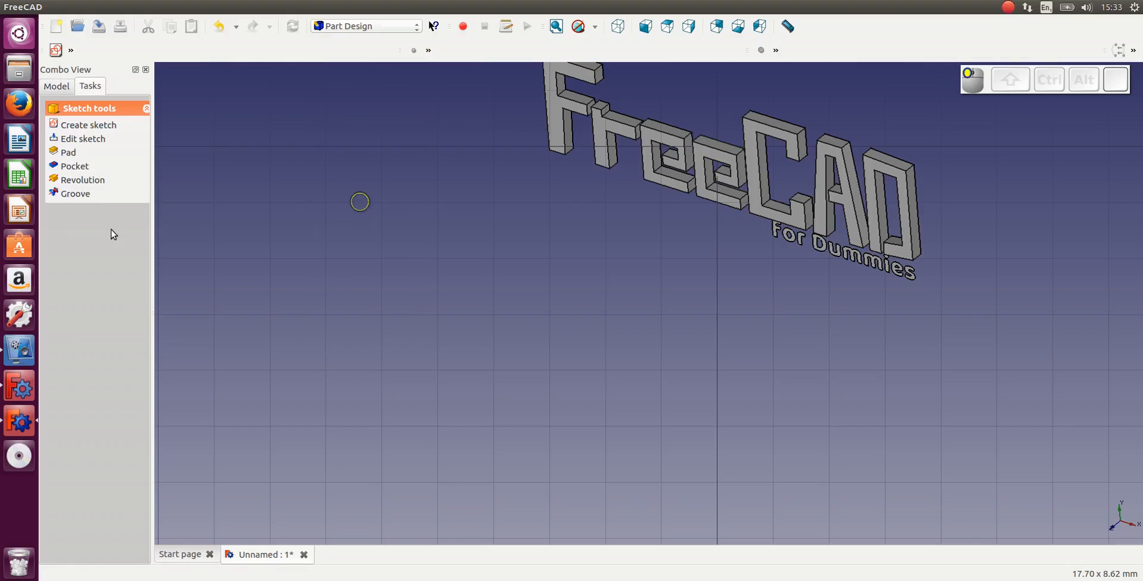
click(57, 85)
click(94, 242)
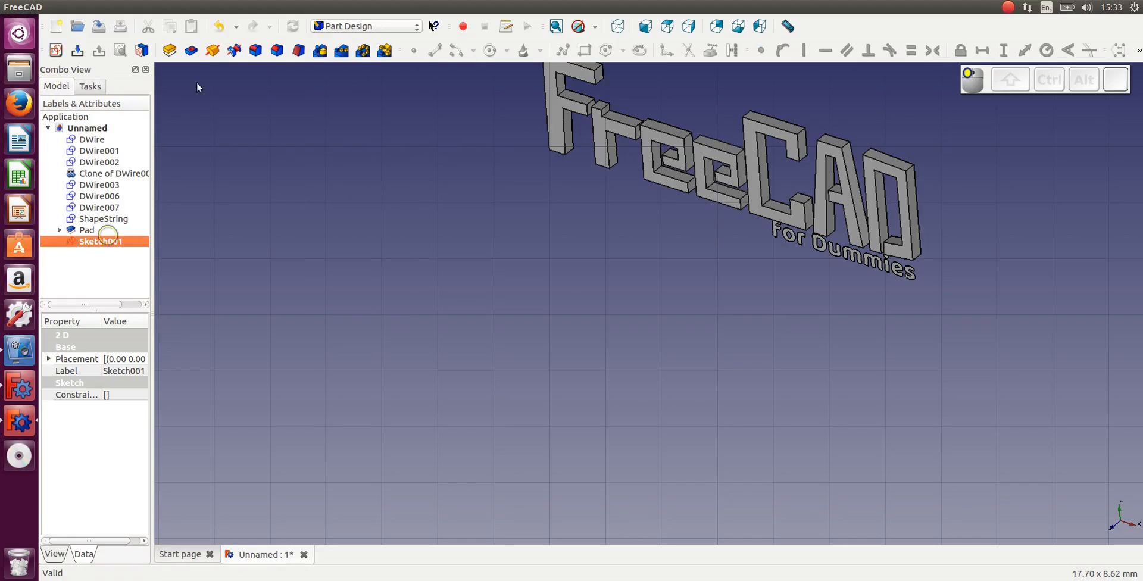
click(170, 50)
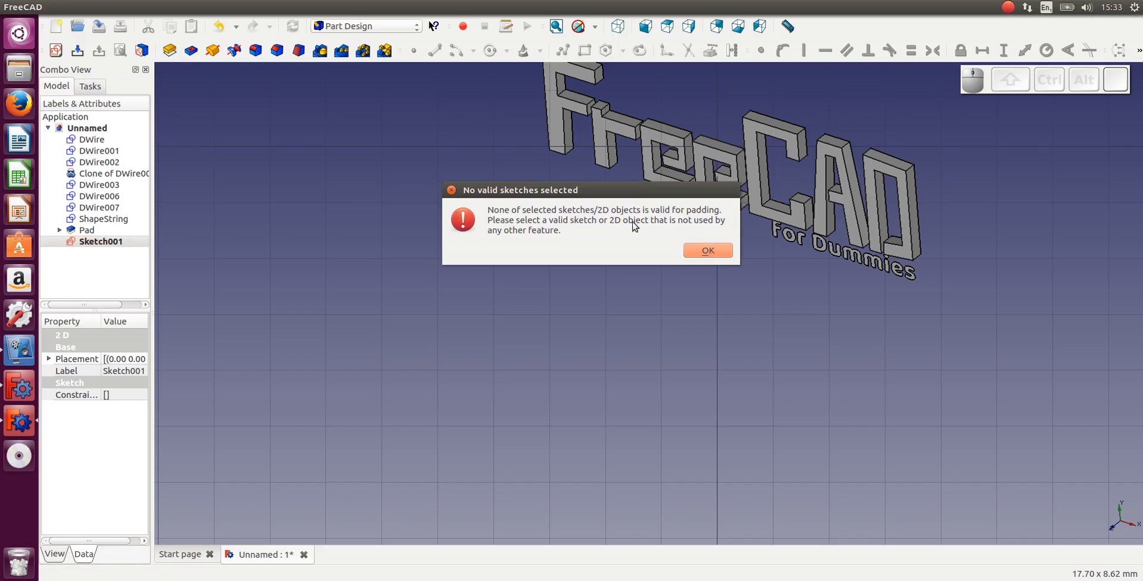
click(708, 250)
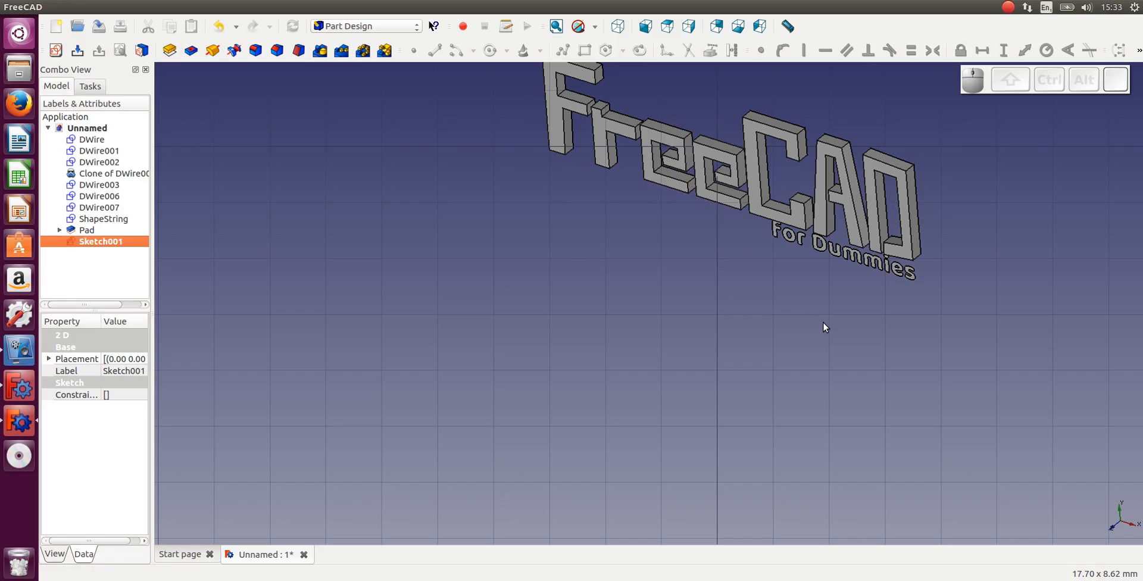
Step: Delete the converted sketch Sketch001 and the "for Dummies" ShapeString, keeping the padded FreeCAD lettering
alt+drag(892, 316, 814, 294)
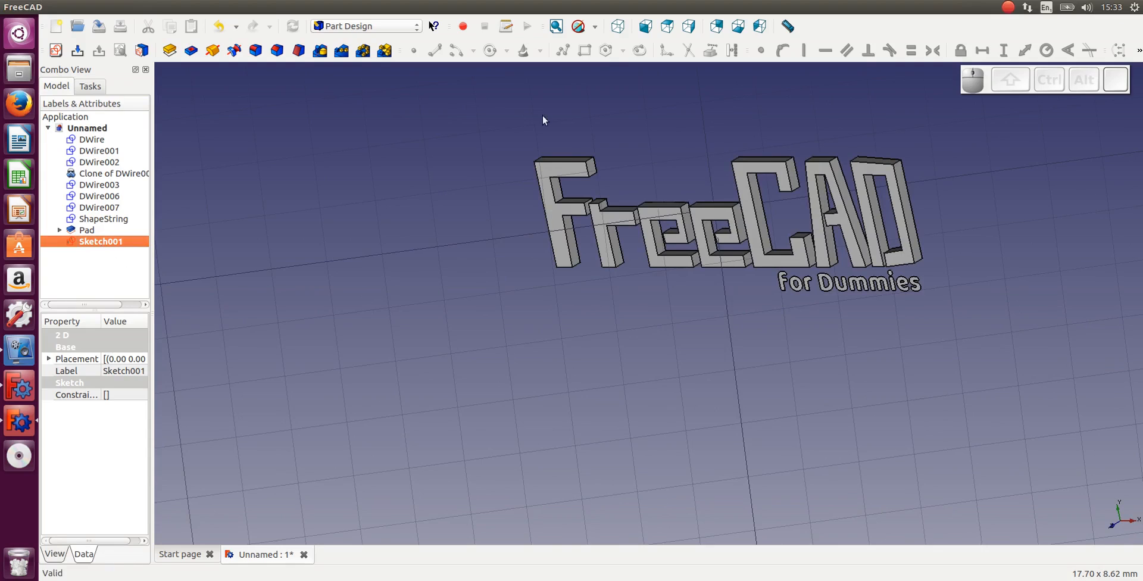
click(668, 27)
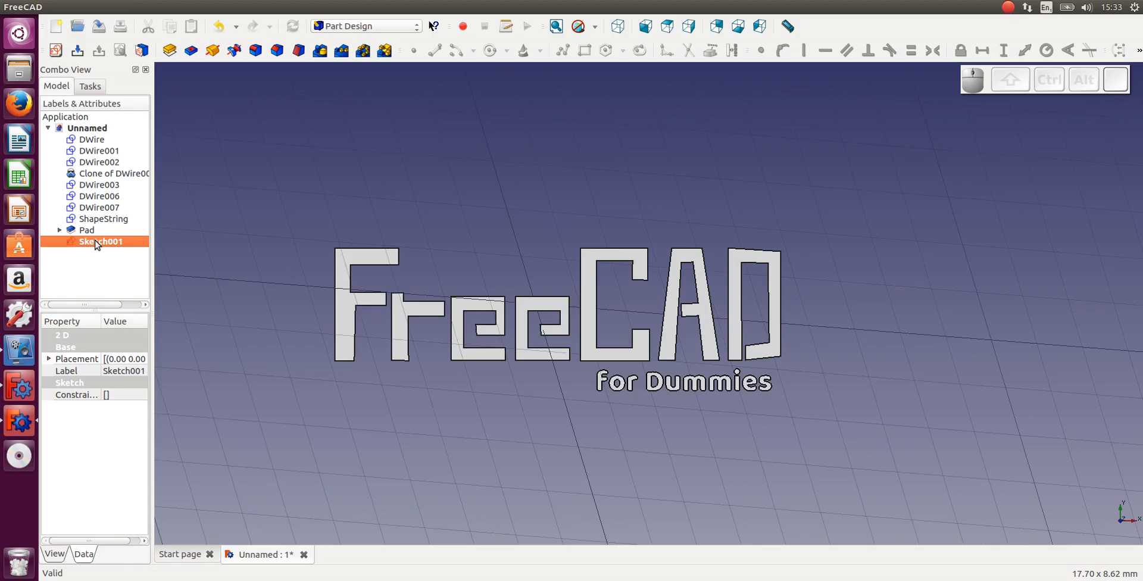
key(Delete)
click(122, 222)
key(Delete)
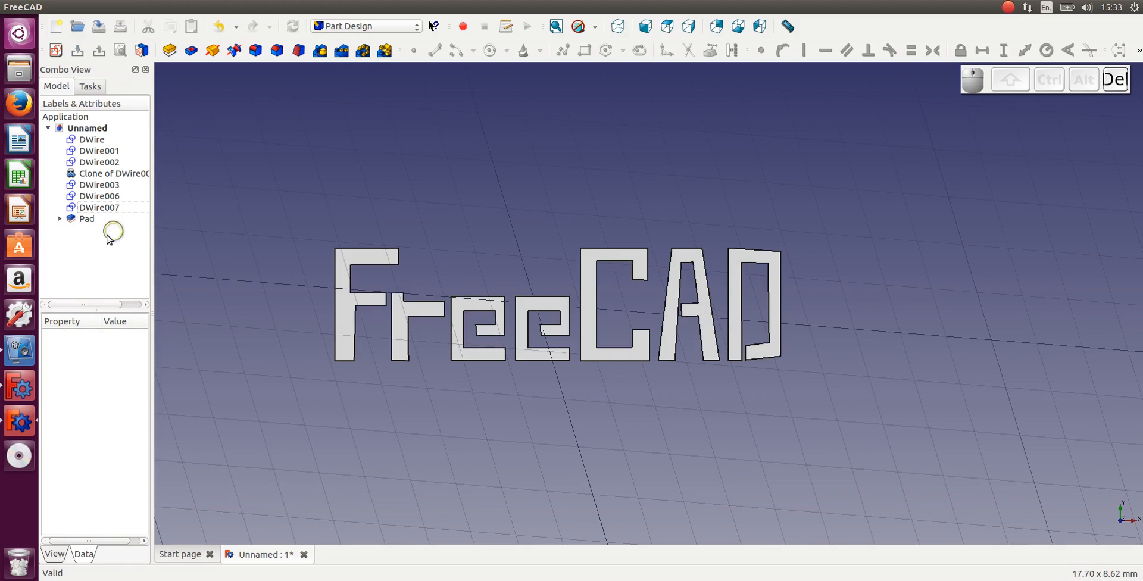
Step: Create a new "for Dummies" ShapeString beneath the lettering with Draft, using 1 mm height, 0 mm tracking and a chosen font file
click(415, 32)
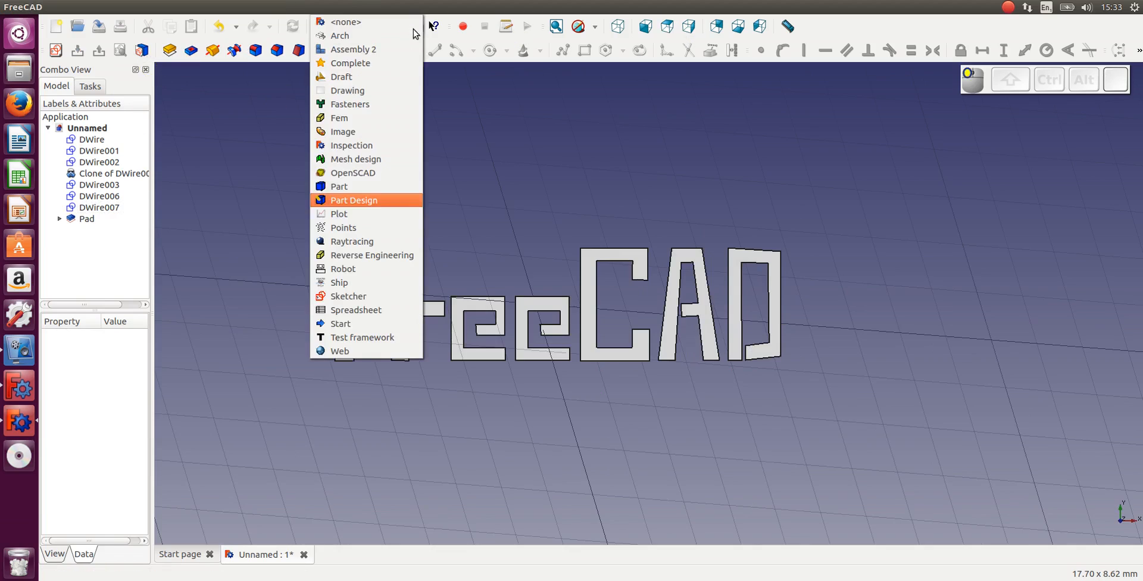
click(348, 77)
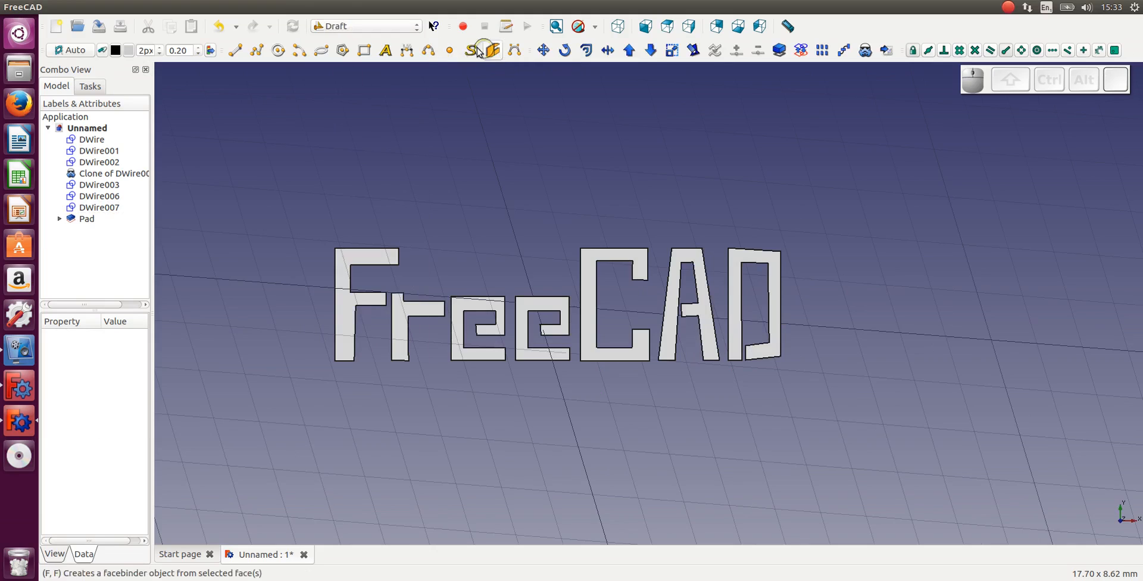
click(473, 51)
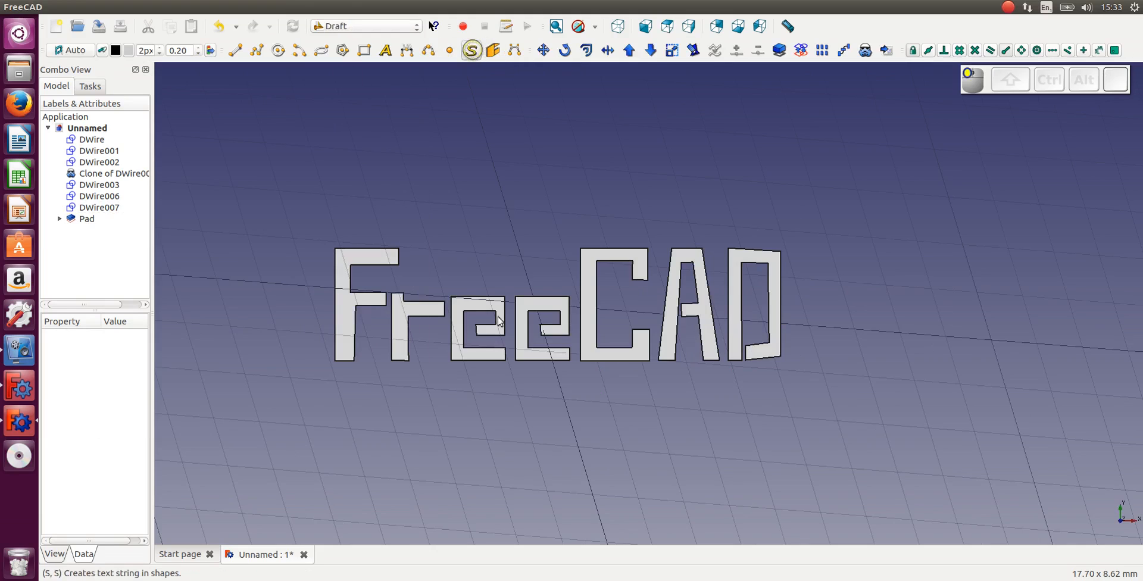
click(567, 408)
text(f)
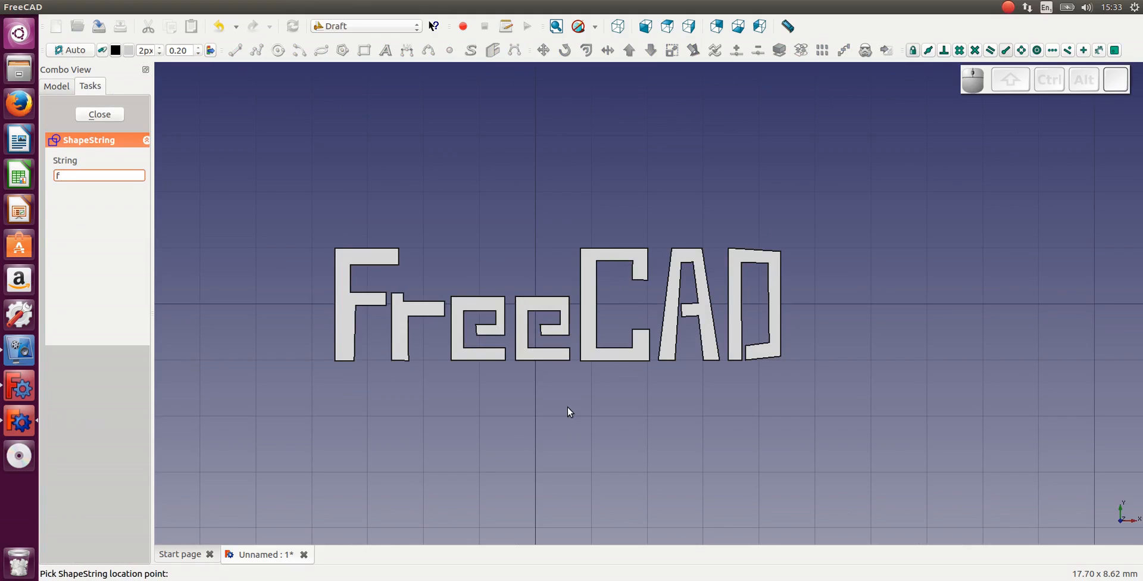
text(or Dummies)
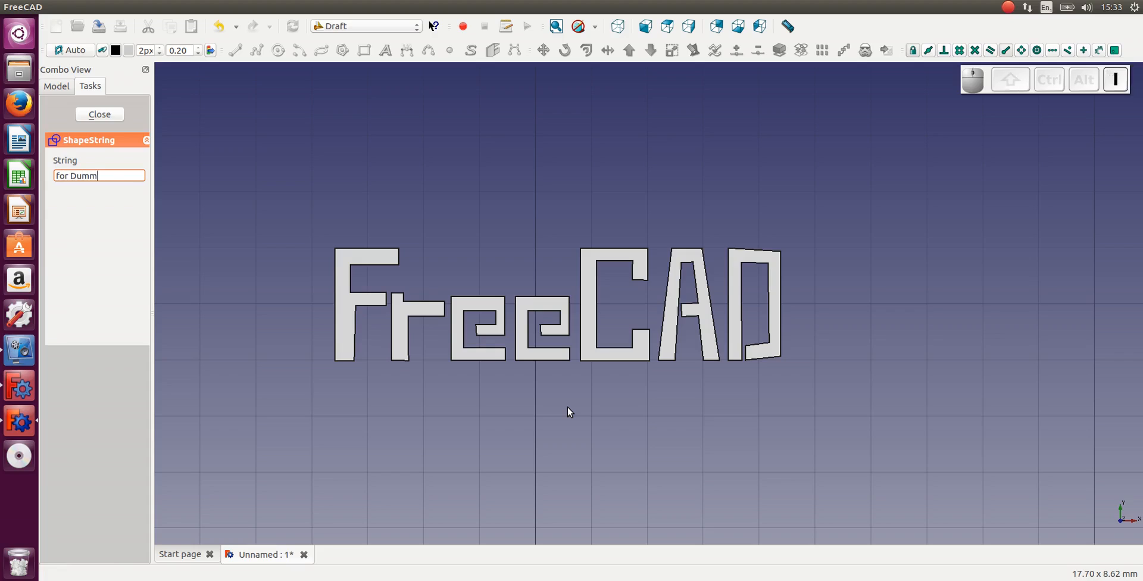
key(Return)
key(Return)
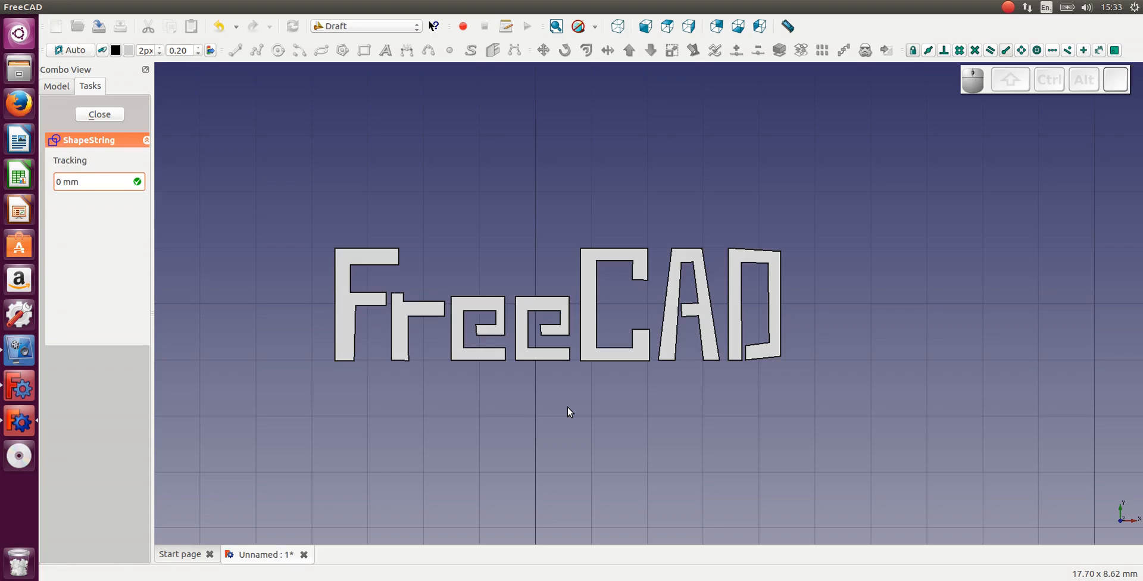
key(Return)
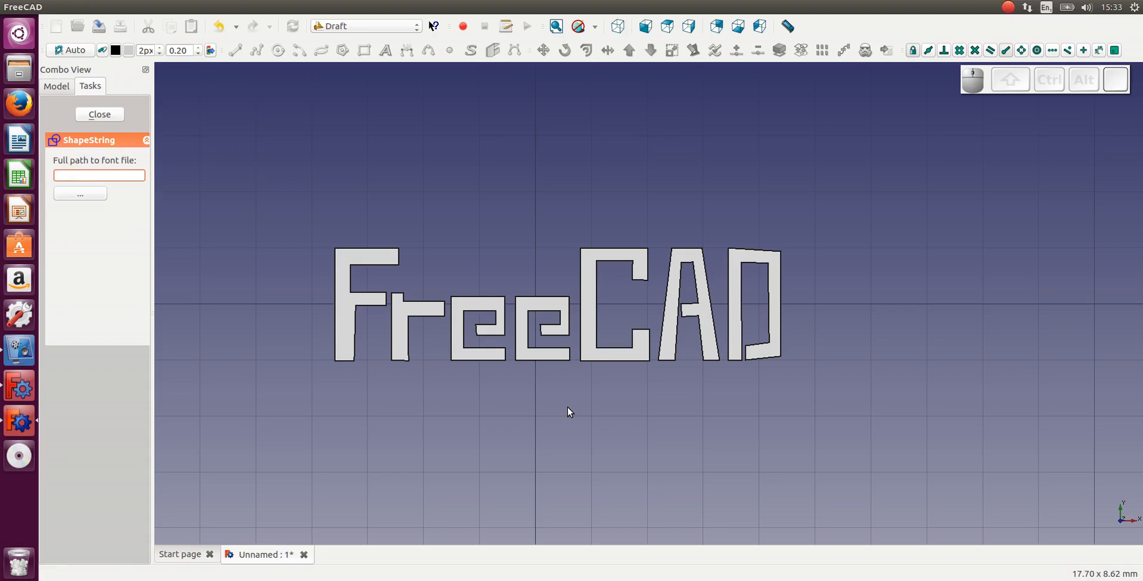
click(81, 195)
click(546, 172)
click(741, 354)
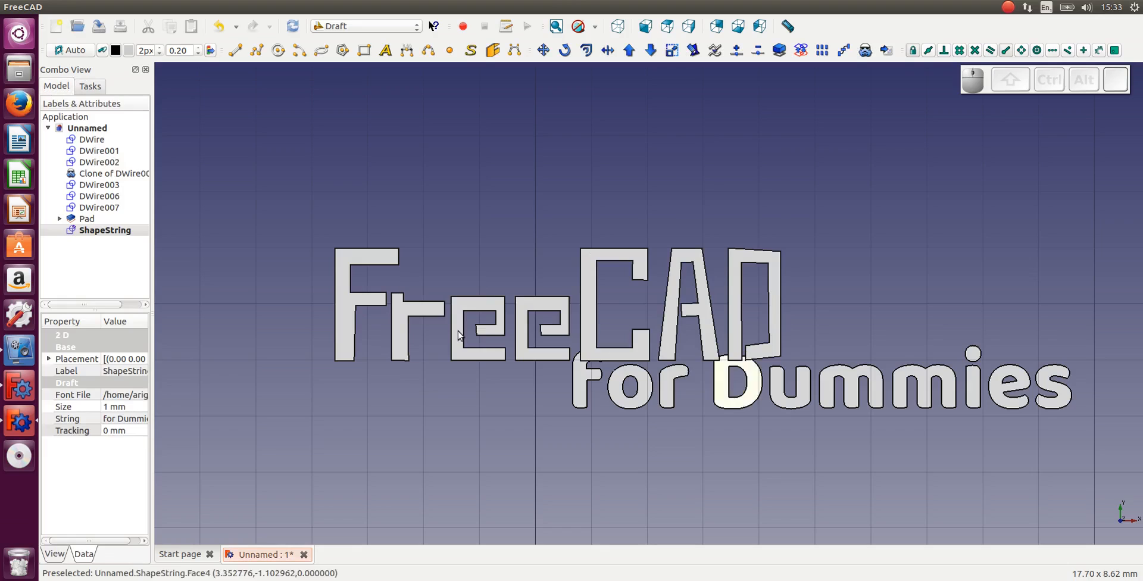
Step: Set the size of the "for Dummies" ShapeString to 0.35 mm
click(112, 407)
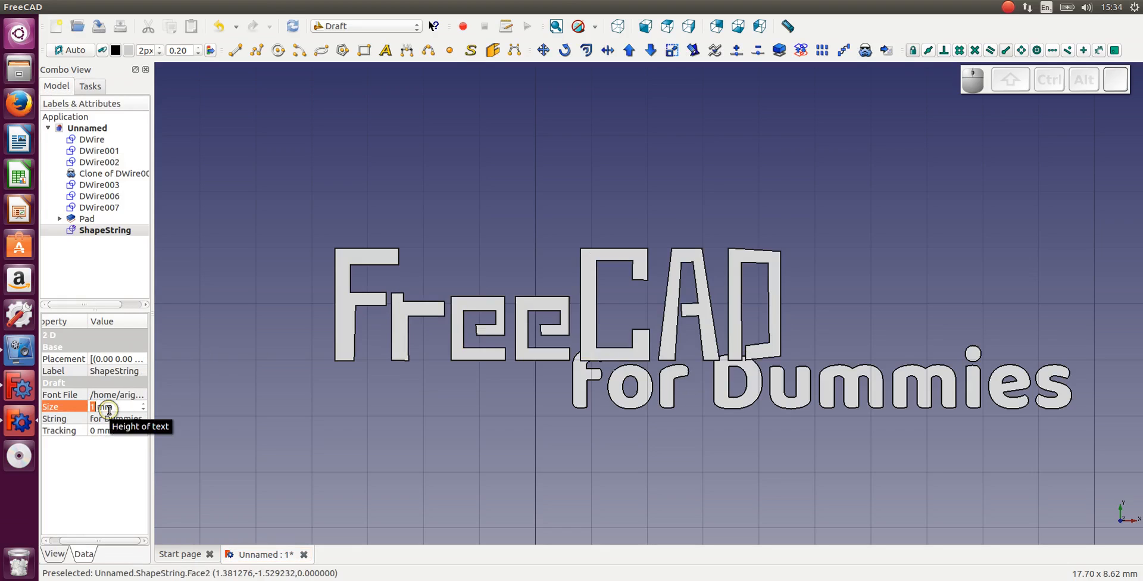
text(.)
text(0,)
key(BackSpace)
text(.)
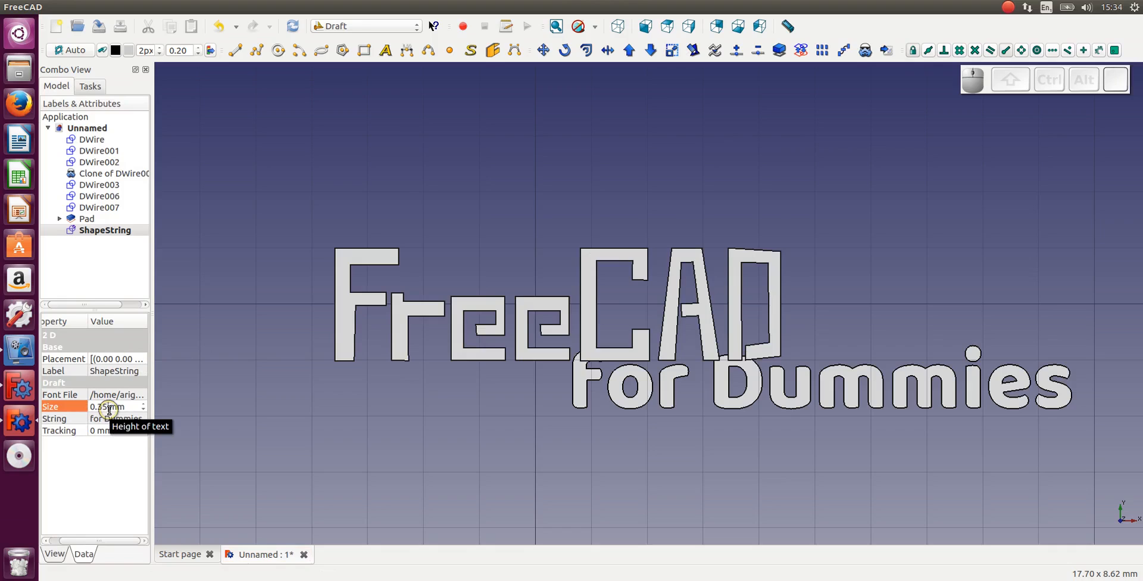
key(Return)
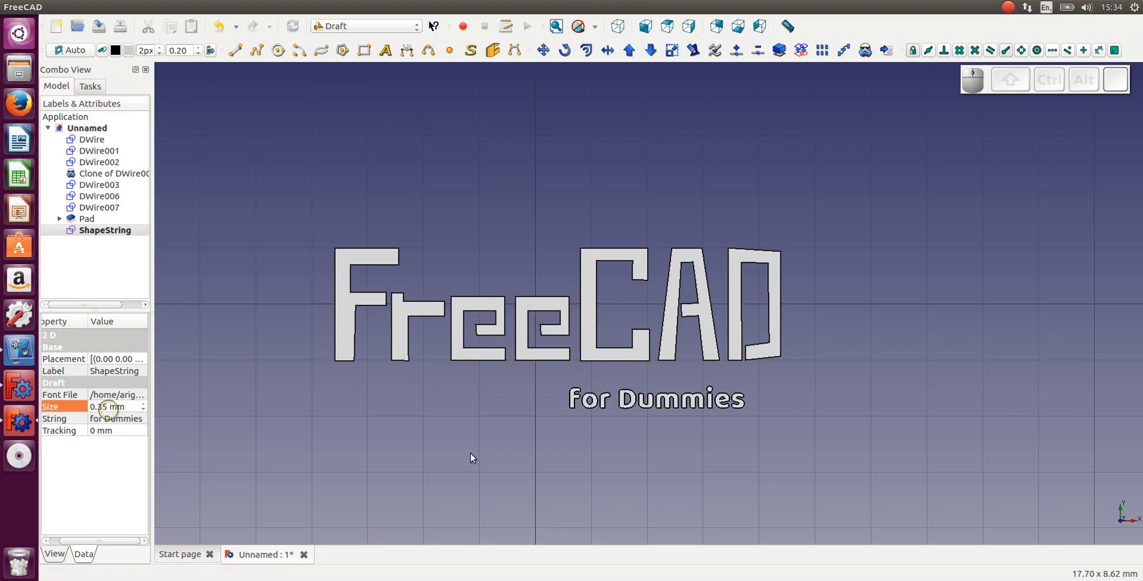
Step: Move the "for Dummies" ShapeString about 0.45 mm in X and 0.3 mm in Y, closer beneath the FreeCAD lettering
click(94, 232)
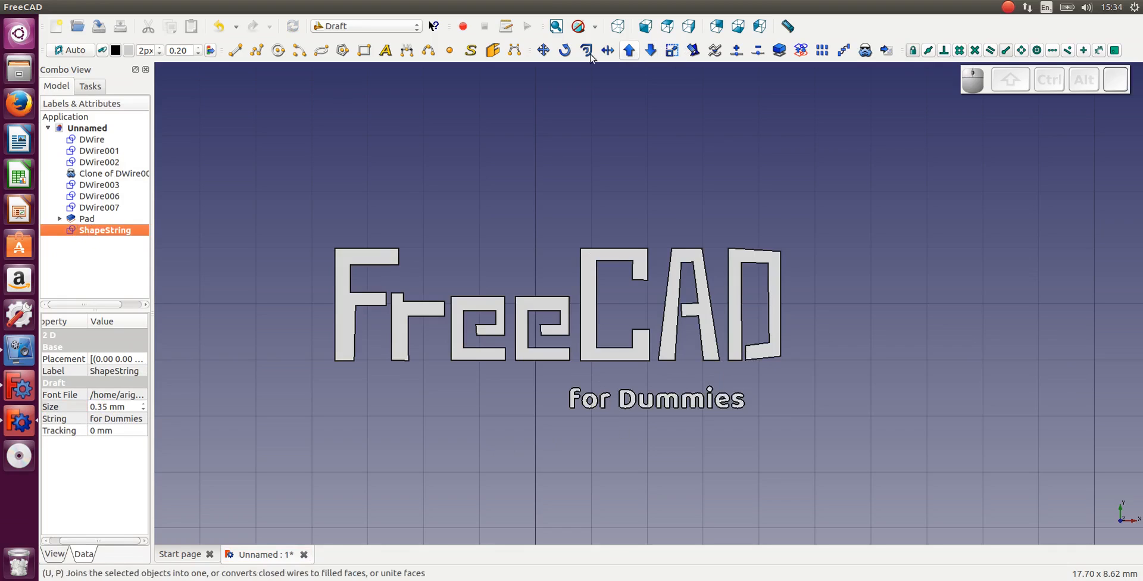
click(543, 50)
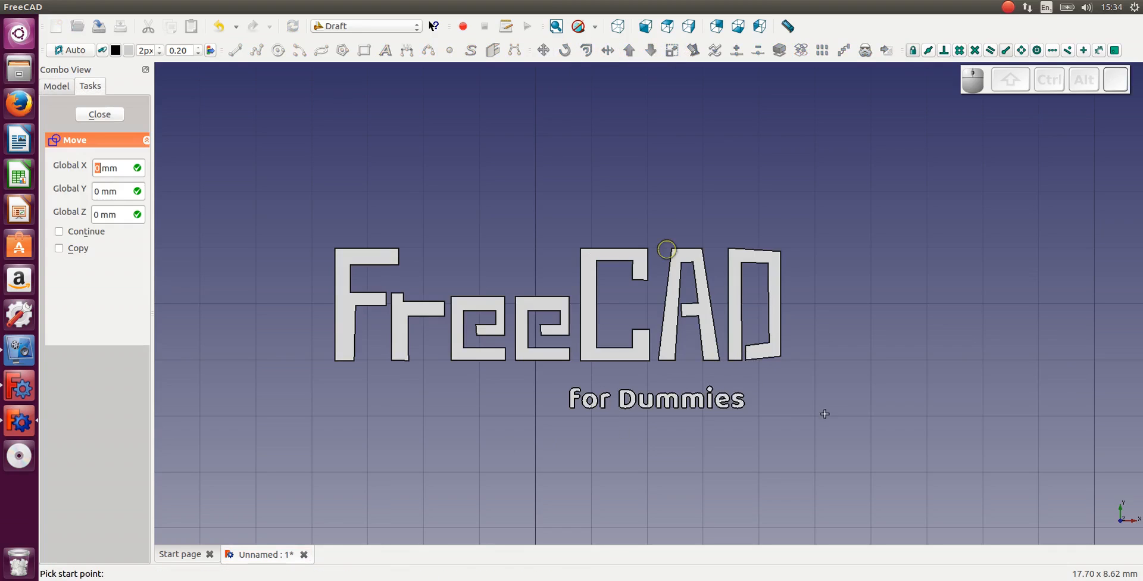
click(857, 392)
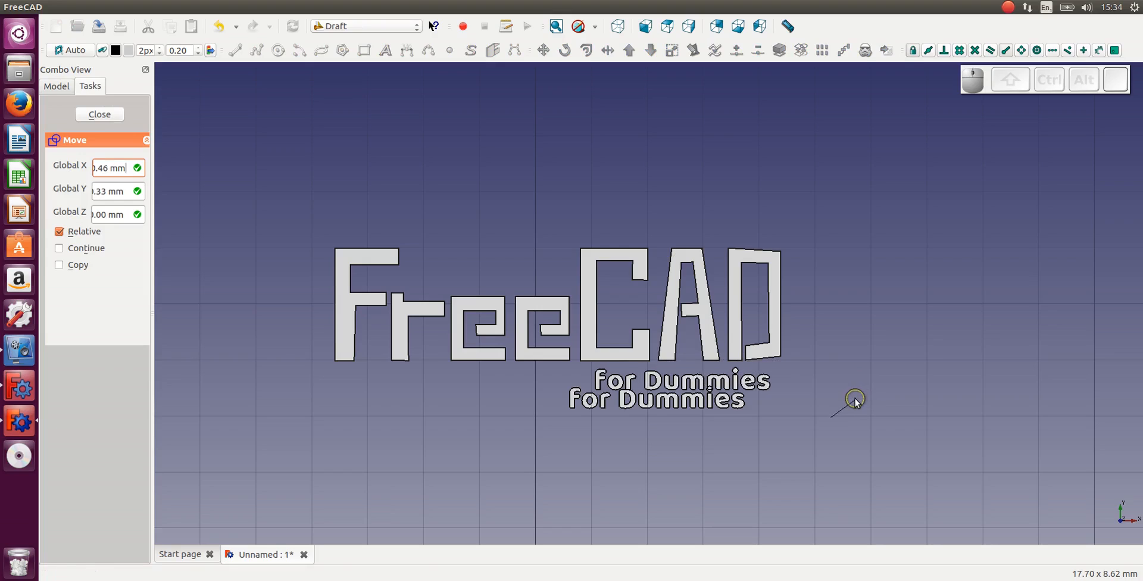
key(Escape)
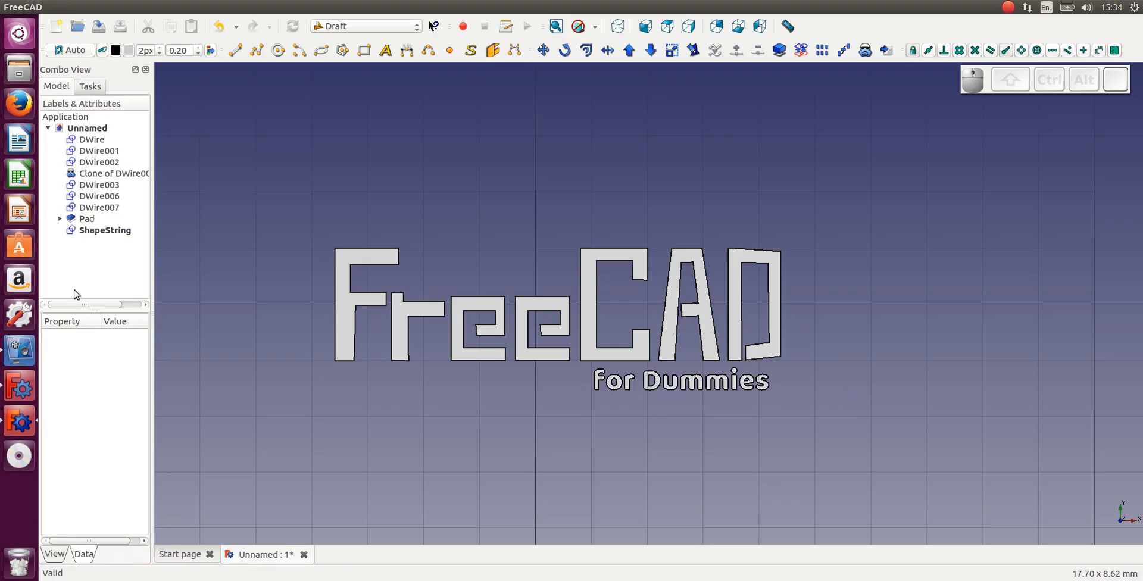
Step: Set the size of the "for Dummies" ShapeString to 0.4 mm
click(87, 232)
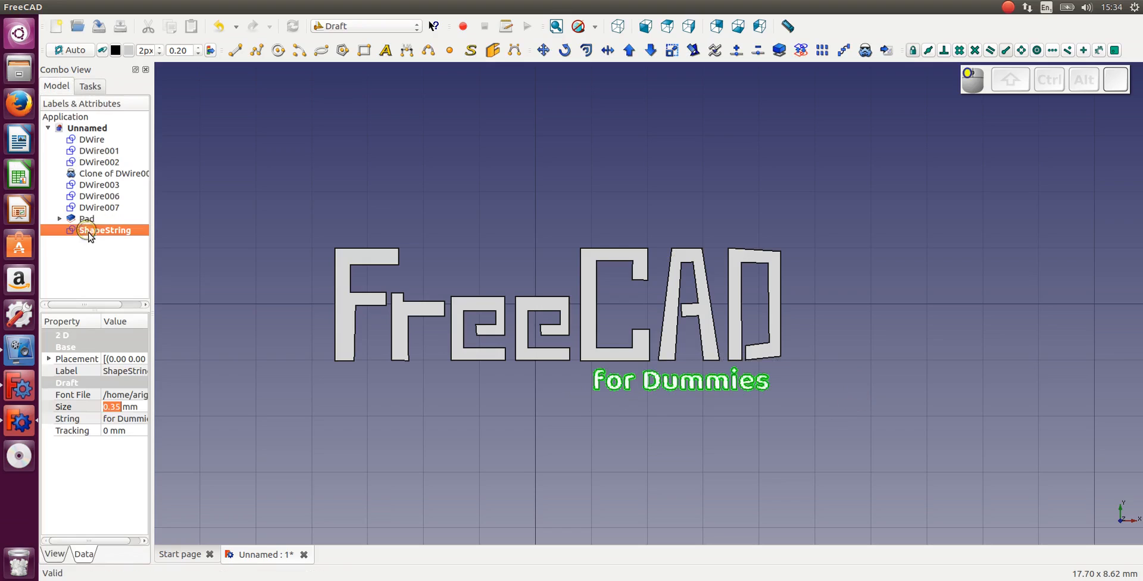
click(115, 407)
click(147, 407)
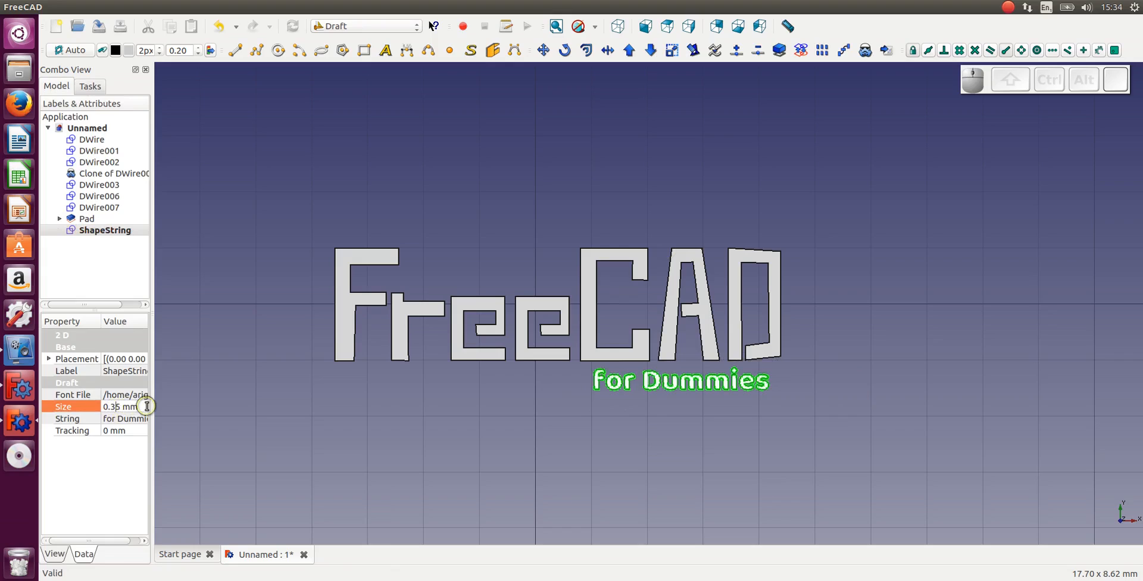
key(Delete)
key(Delete)
key(Return)
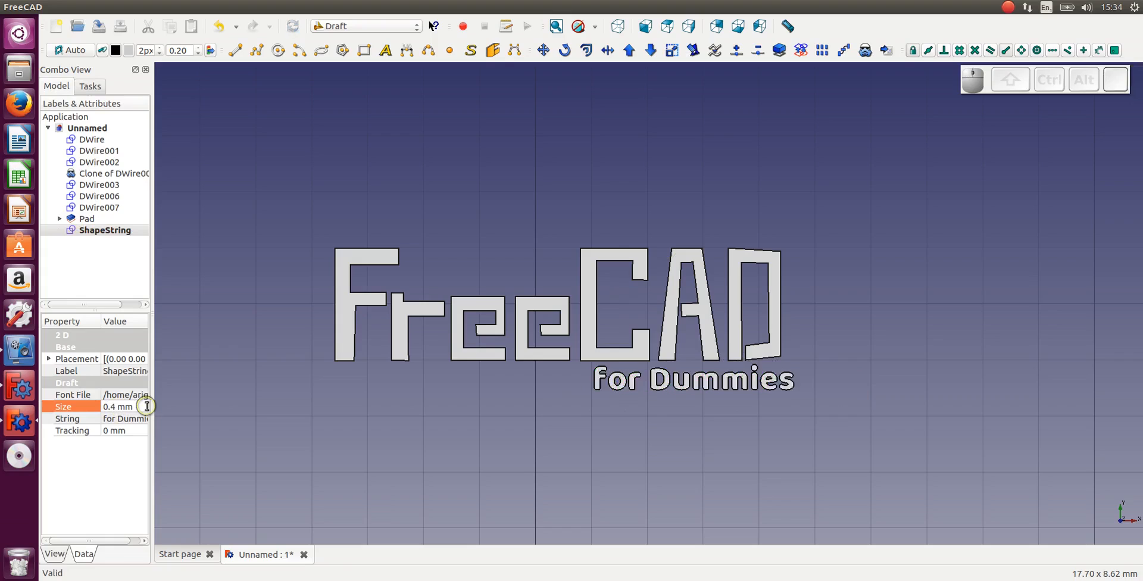
click(115, 236)
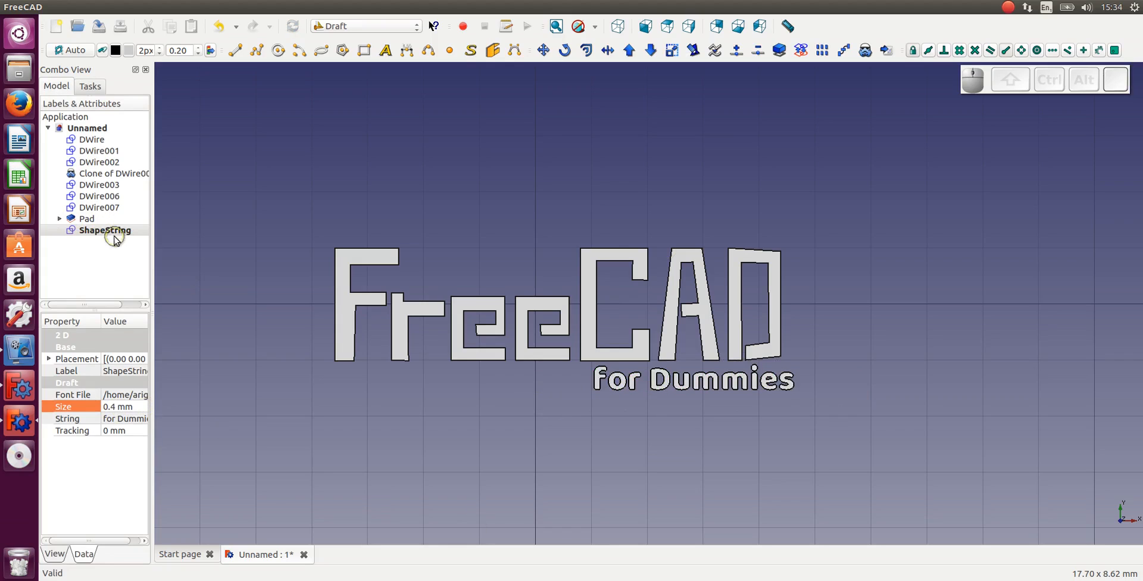
click(543, 50)
click(949, 264)
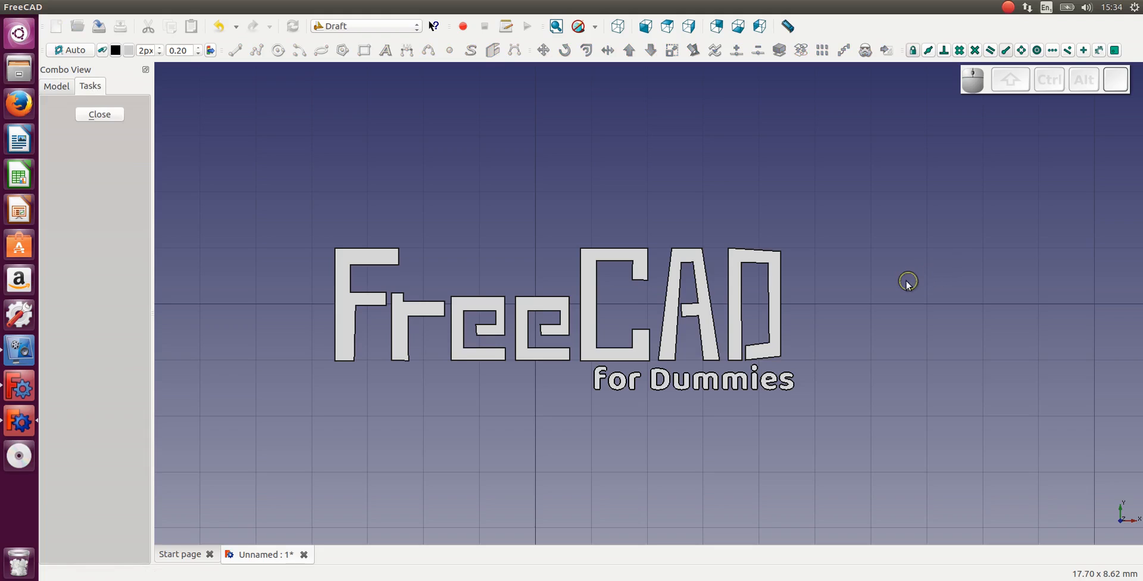
click(57, 86)
click(91, 231)
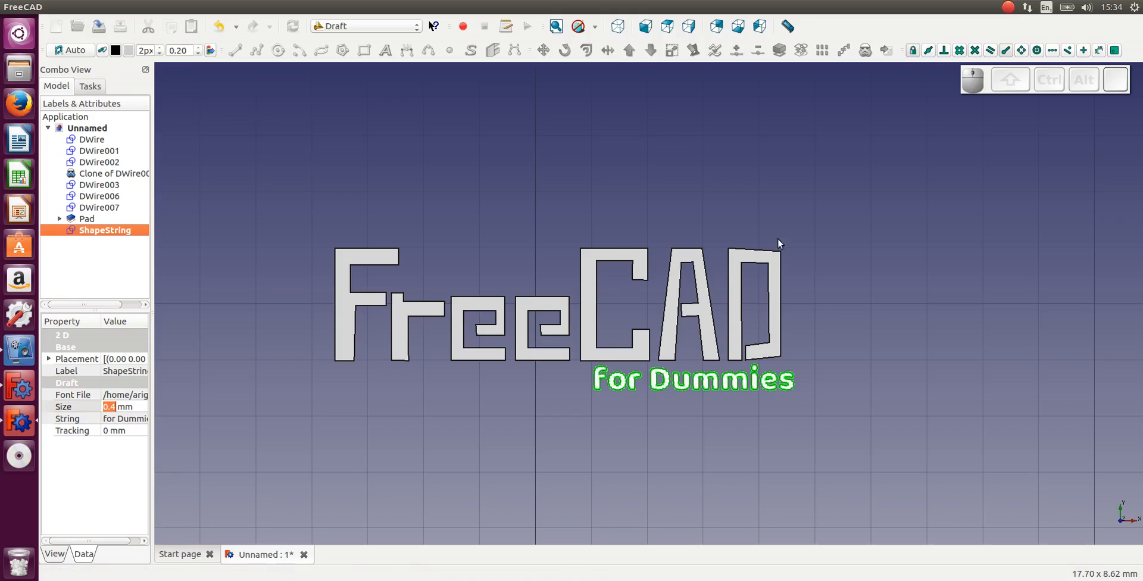
click(885, 387)
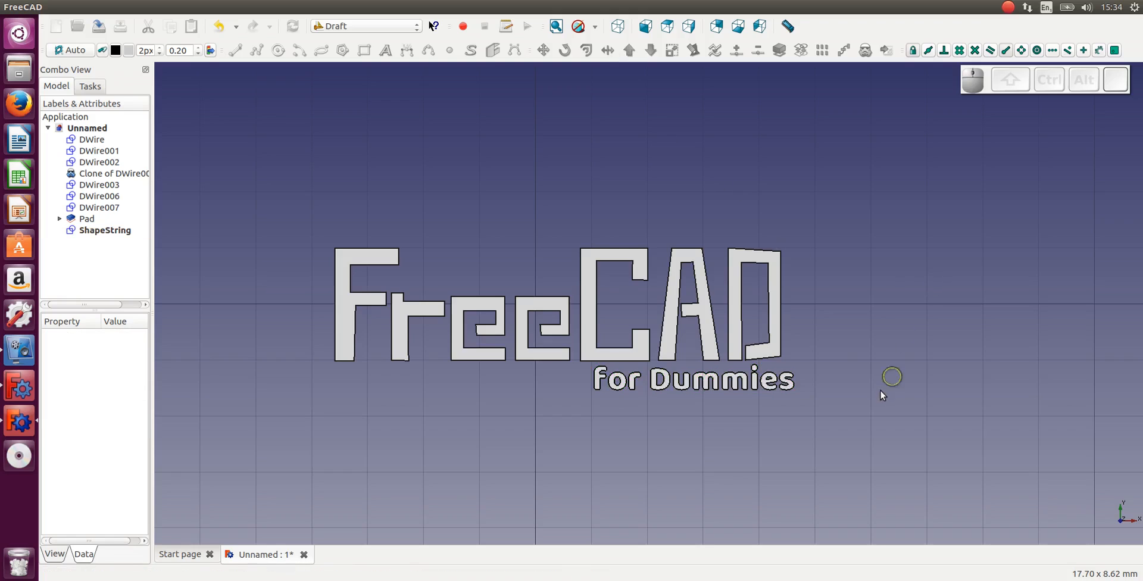
click(114, 231)
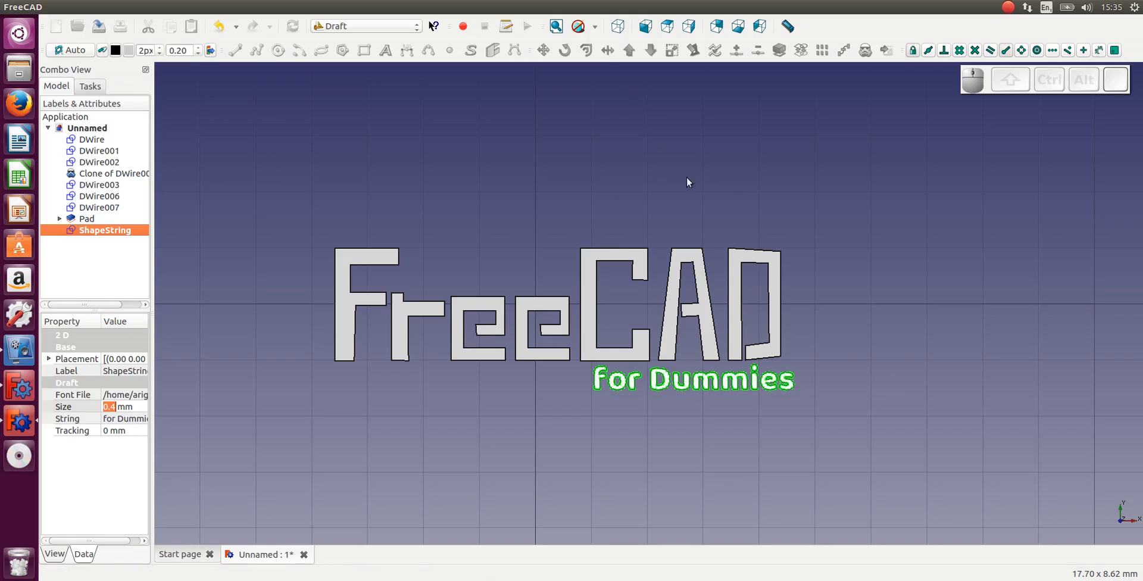
click(887, 337)
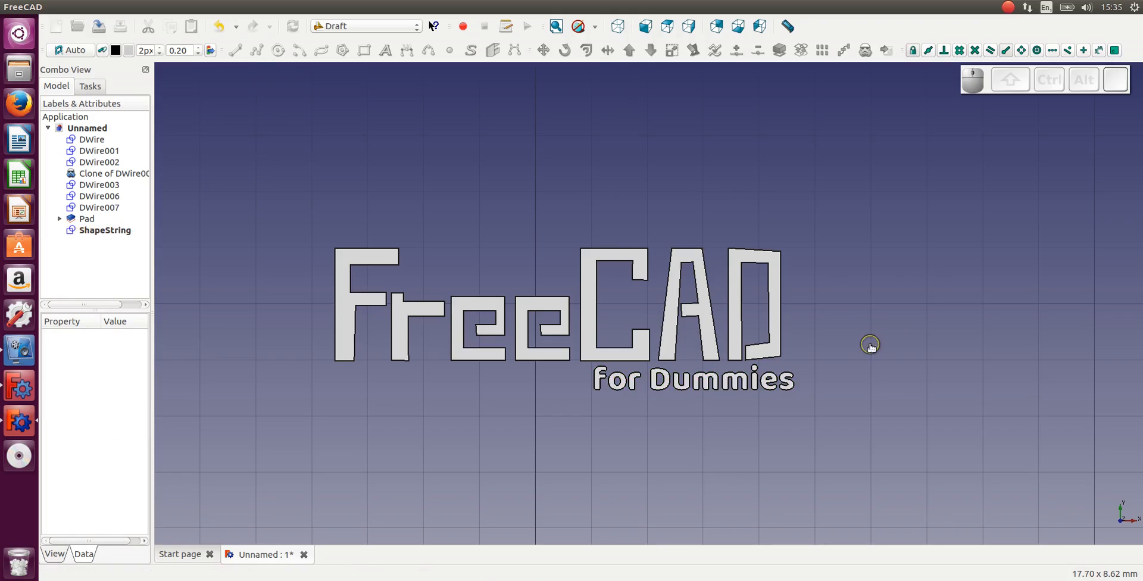
key(Escape)
Step: Move the "for Dummies" ShapeString about 0.2 mm in negative X so its end aligns with the edge of the D
click(87, 265)
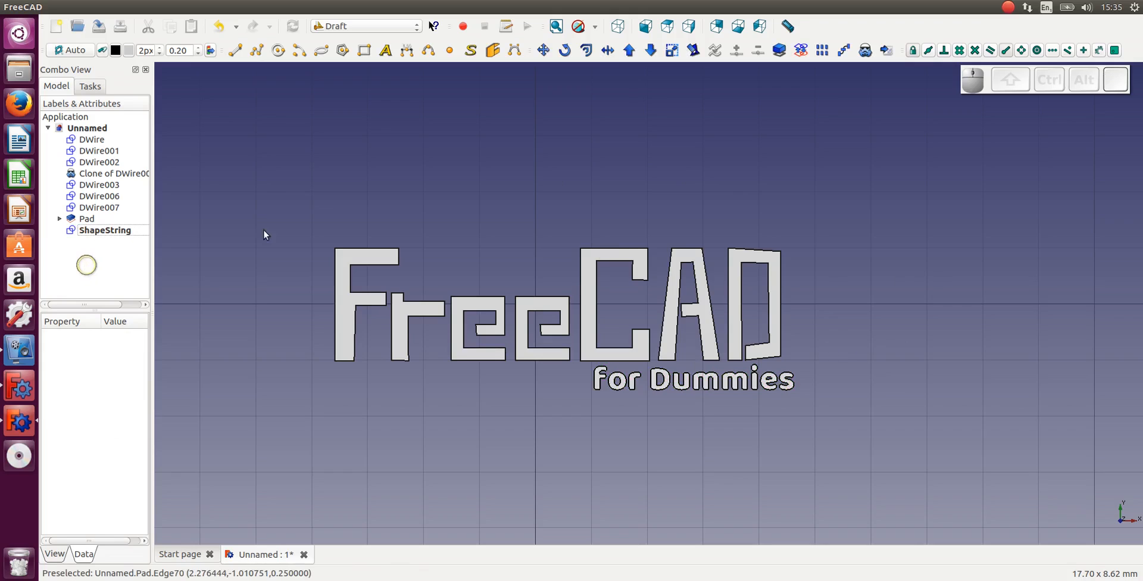
click(113, 230)
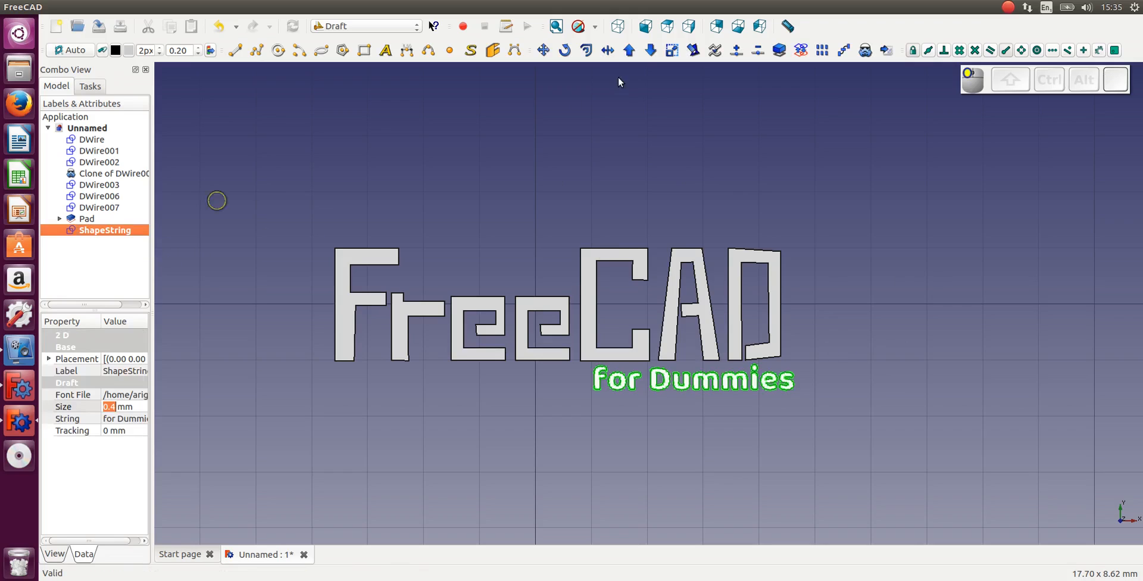
click(542, 50)
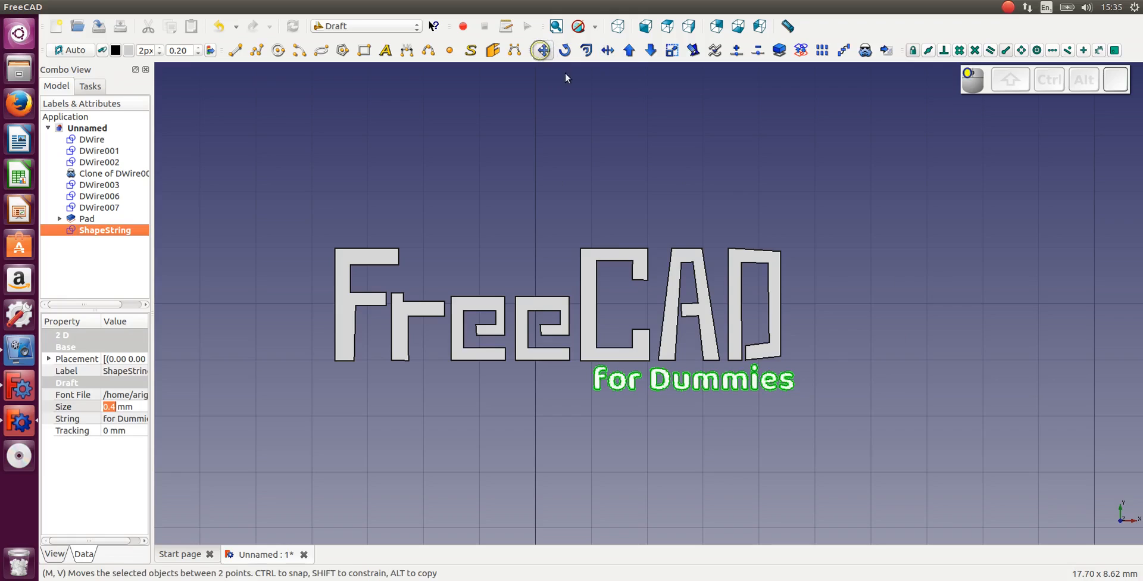
click(852, 244)
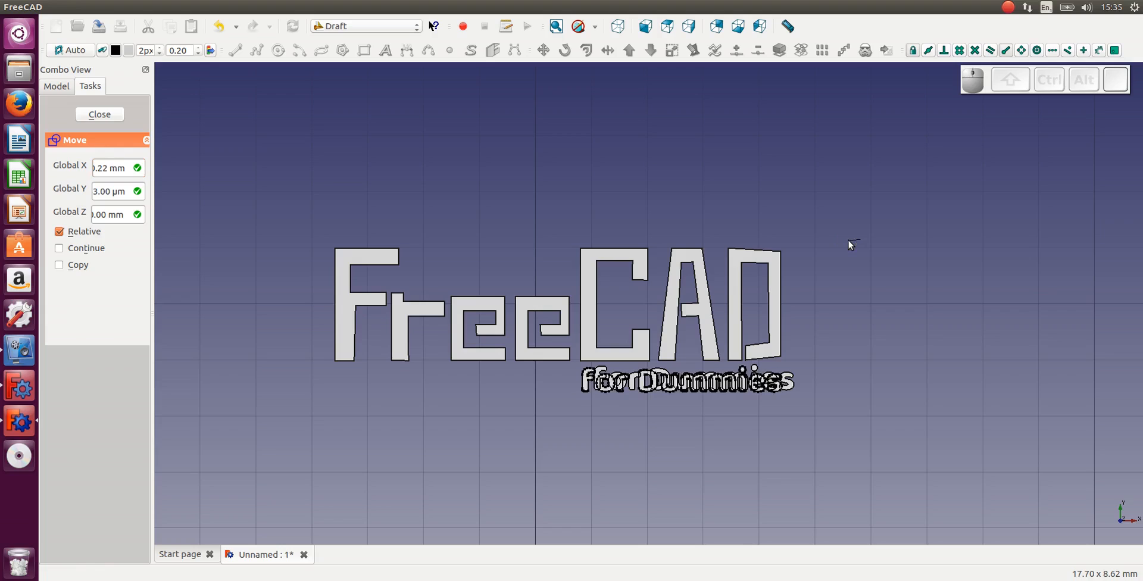
click(849, 241)
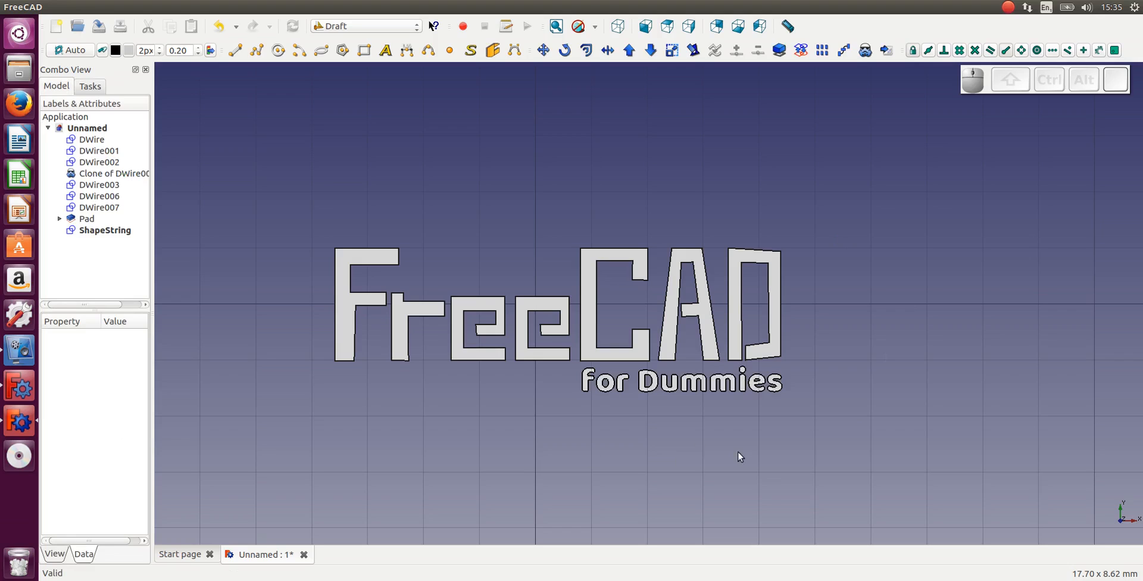
Step: Examine the FreeCAD lettering and the flat "for Dummies" text up close and from tilted angles
scroll(448, 367, up, 2)
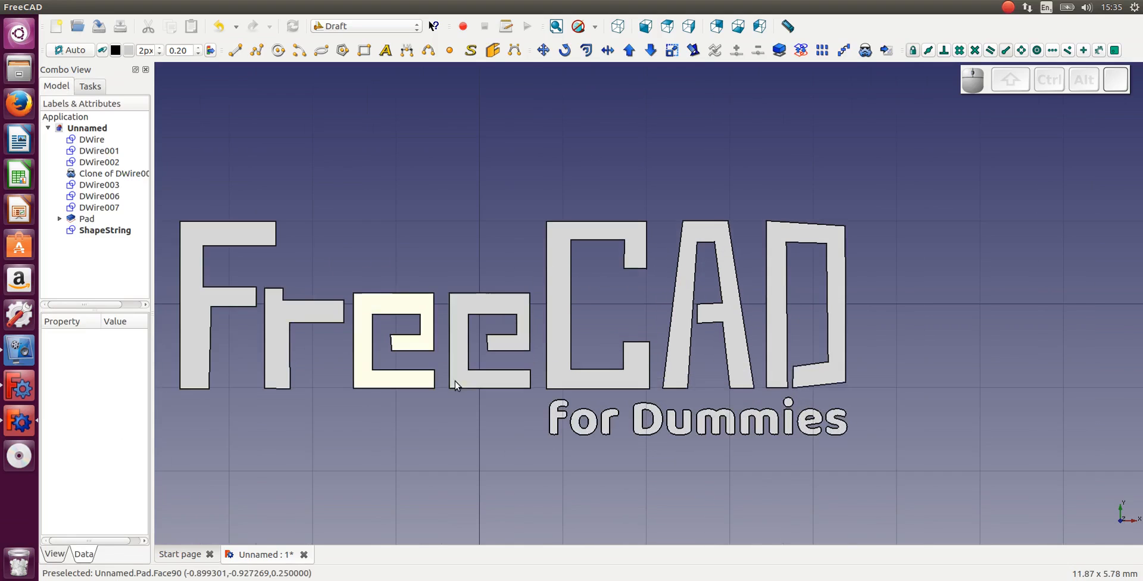
shift+middle_drag(456, 440, 563, 447)
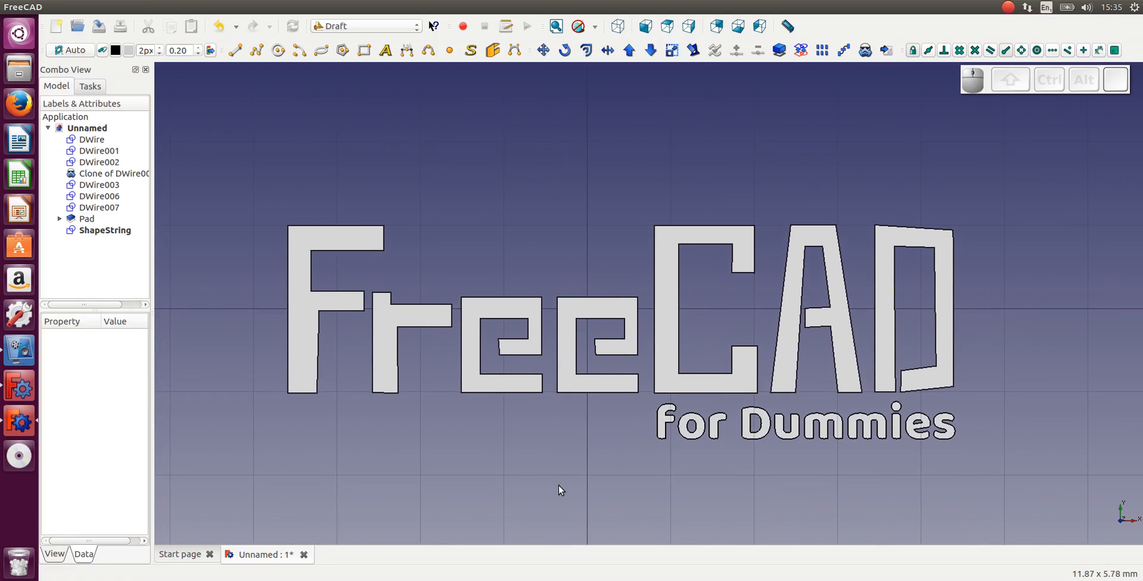
scroll(559, 485, up, 1)
shift+middle_drag(558, 485, 565, 462)
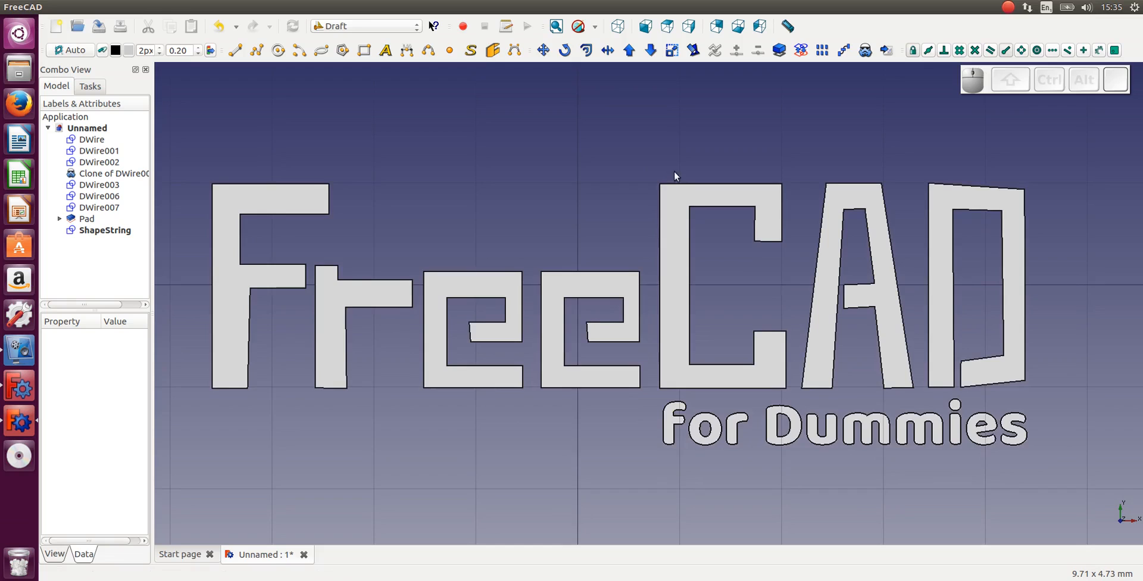
key(alt)
alt+middle_drag(666, 184, 664, 189)
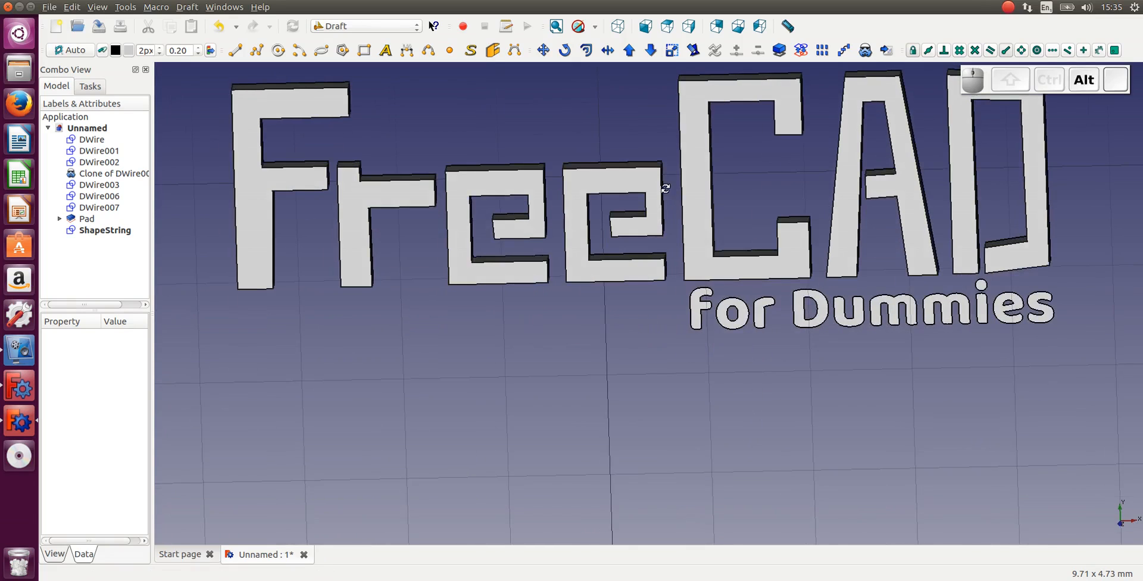
key(shift)
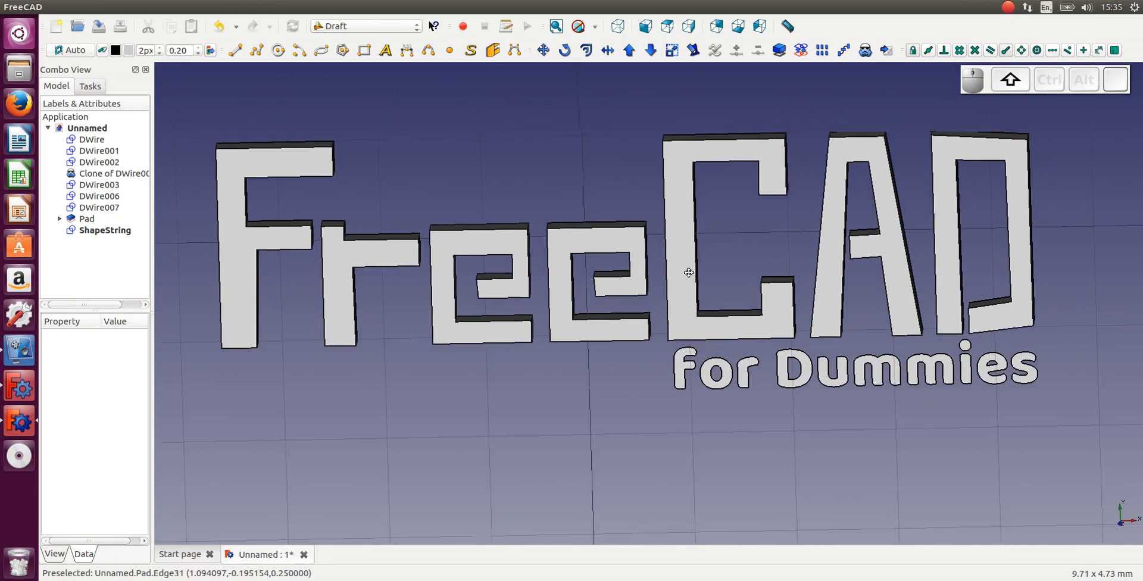
key(alt)
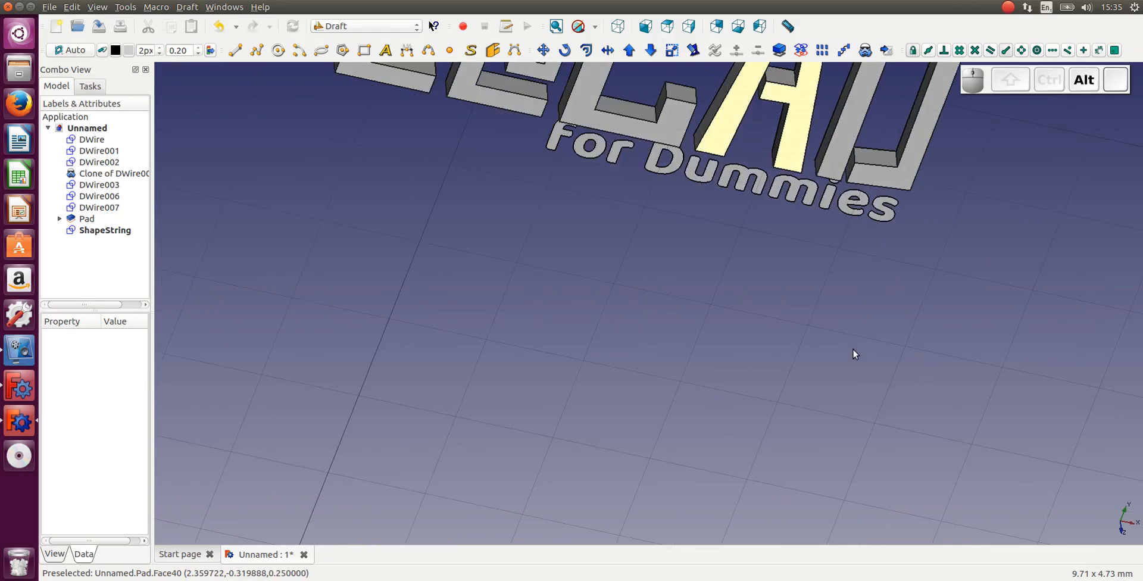
alt+middle_drag(837, 304, 872, 378)
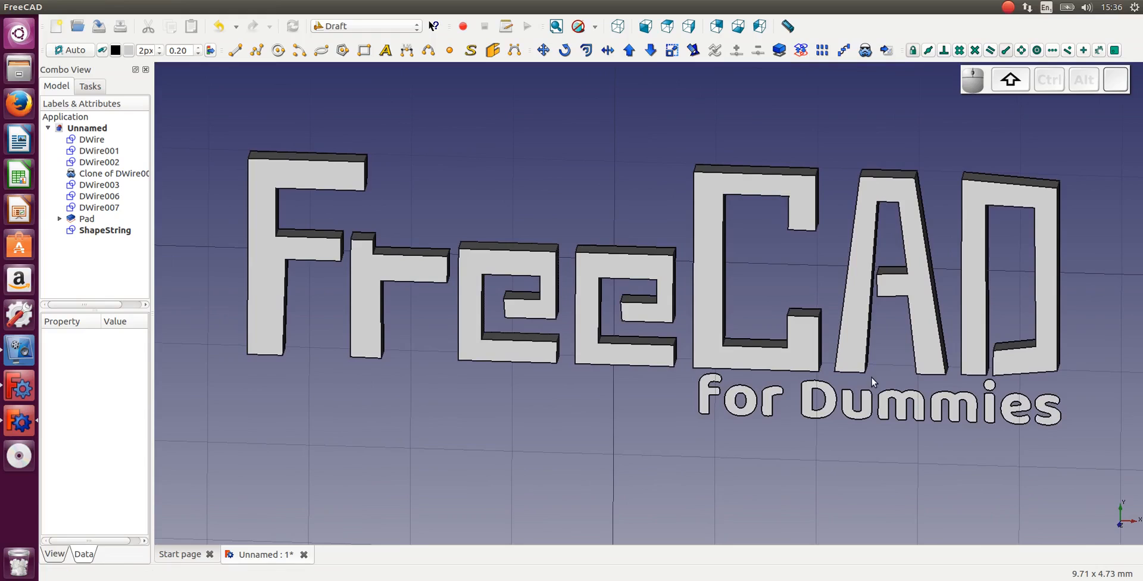
Step: Pad the "for Dummies" ShapeString with Part Design to a length of 0.2 mm
click(107, 230)
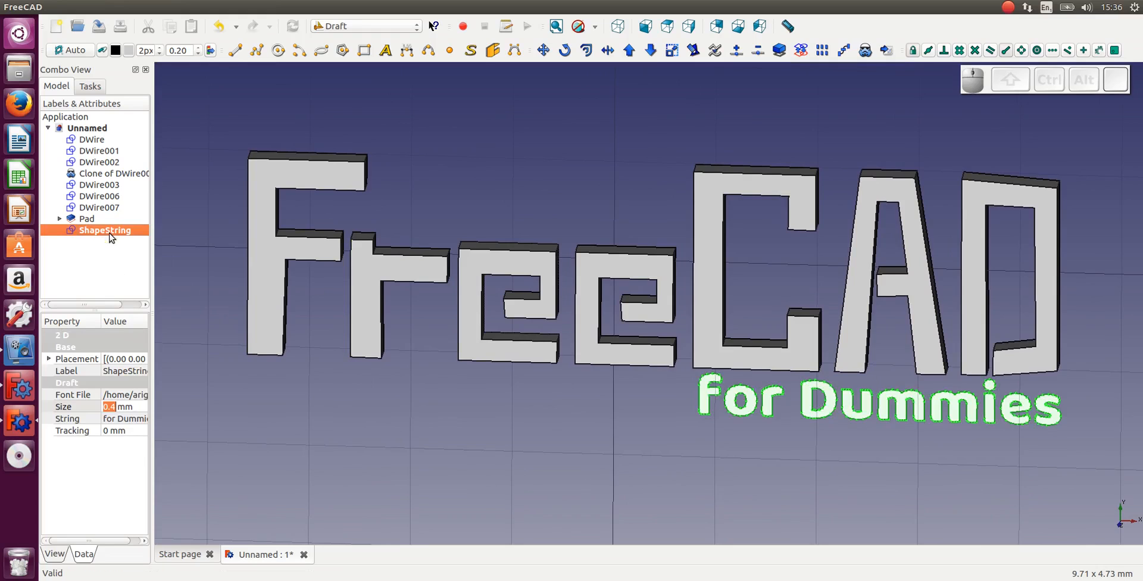
click(109, 465)
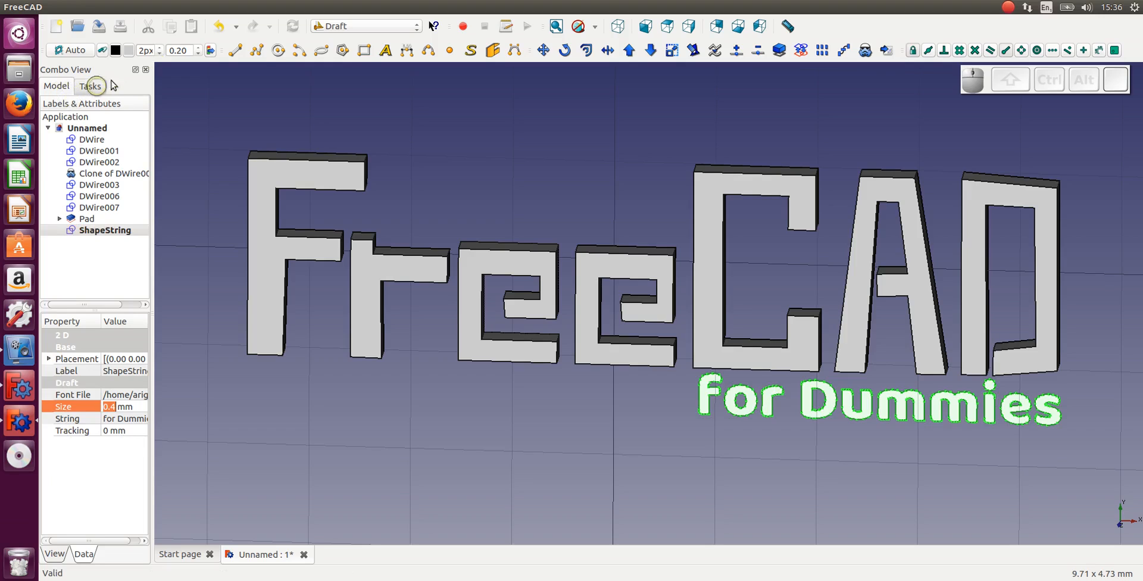
click(378, 27)
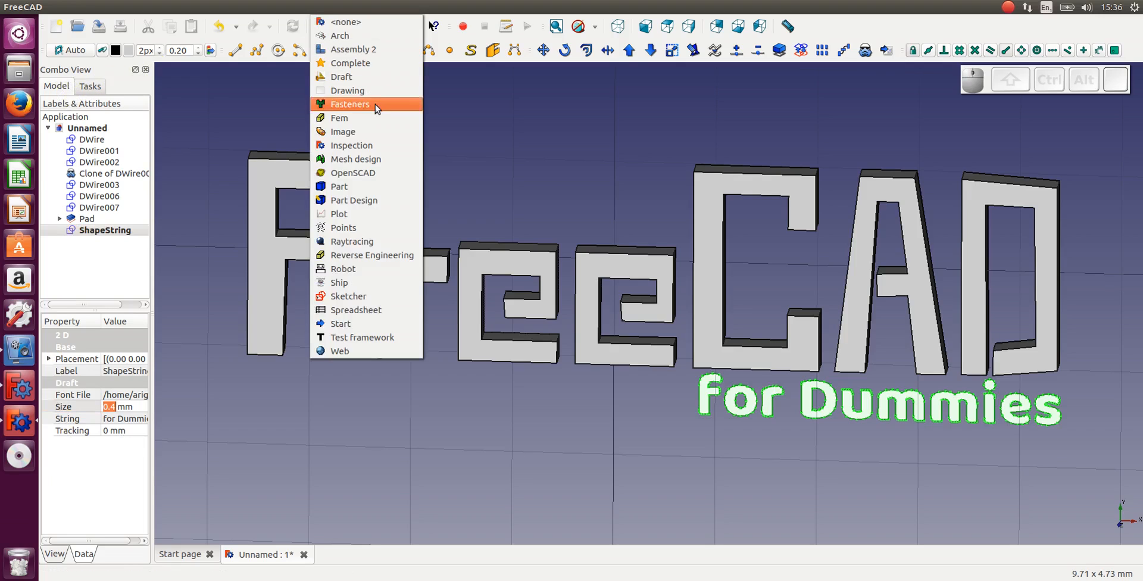
click(354, 201)
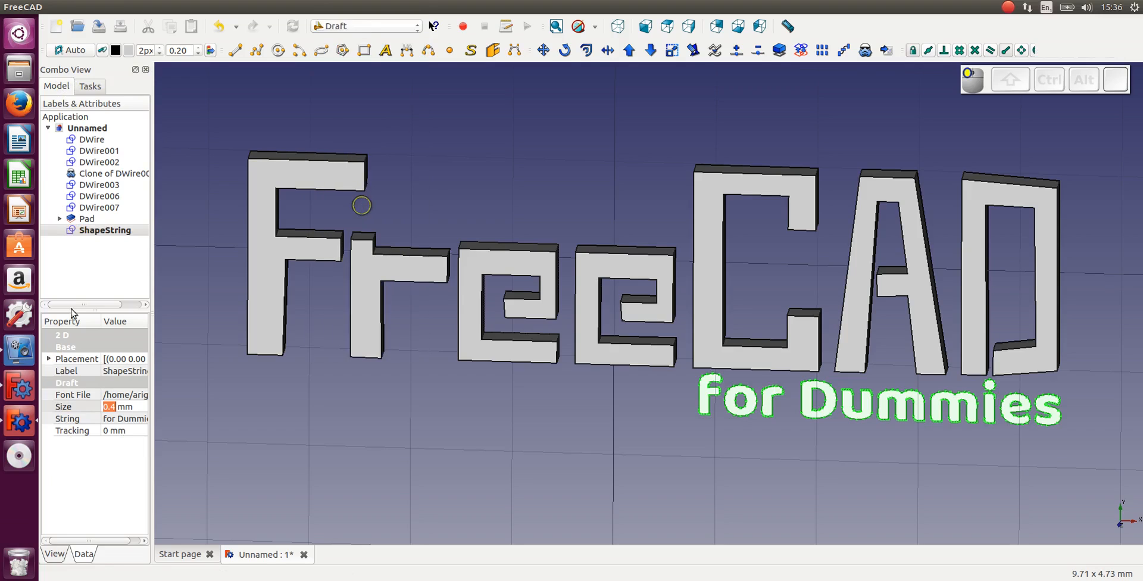
click(56, 86)
click(102, 231)
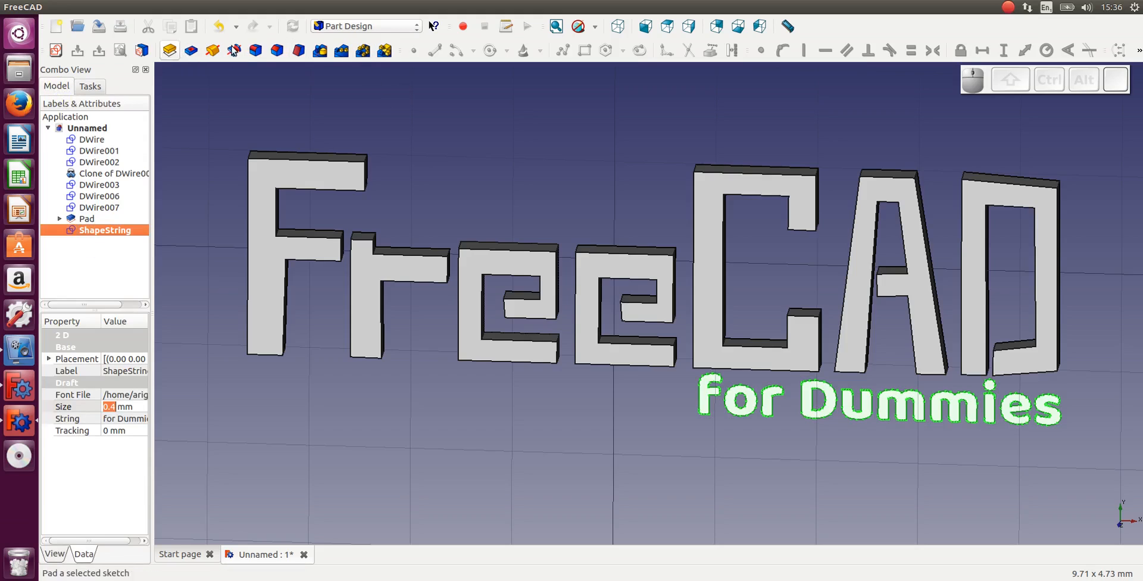
click(170, 50)
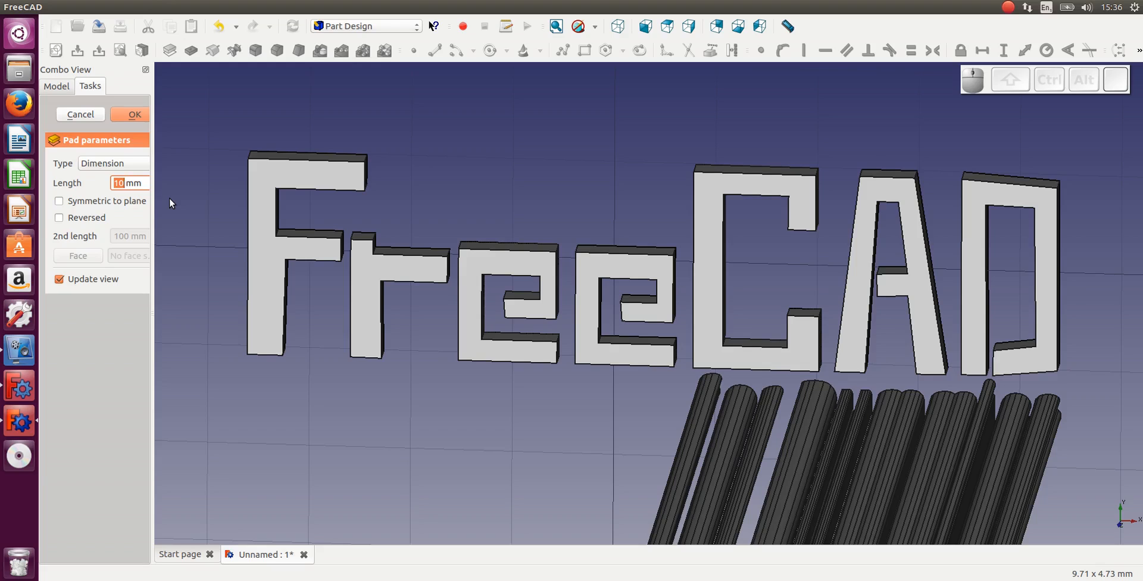
text(0.2)
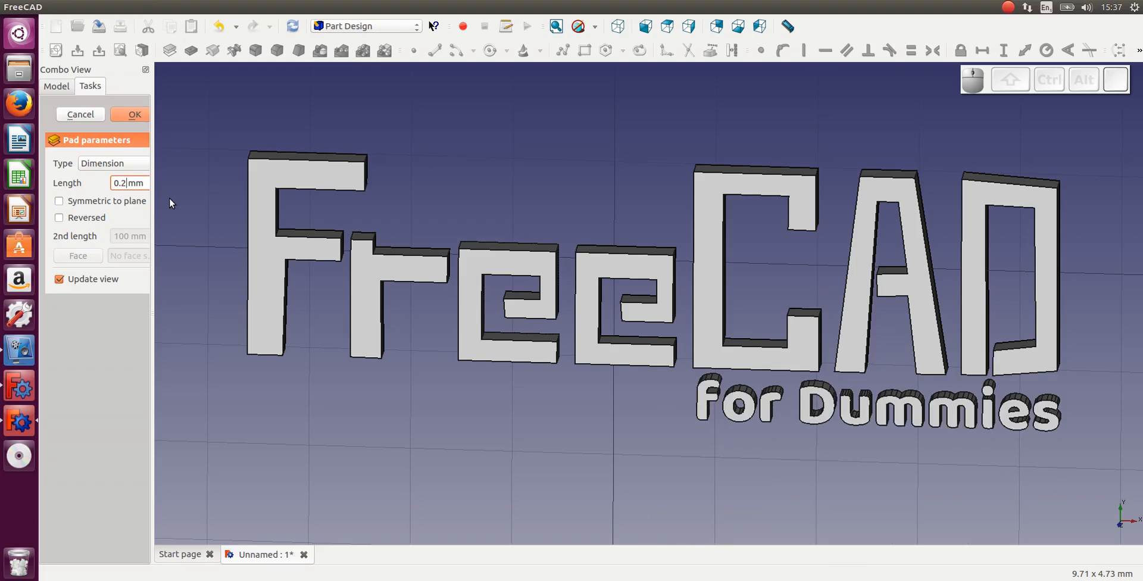
click(132, 115)
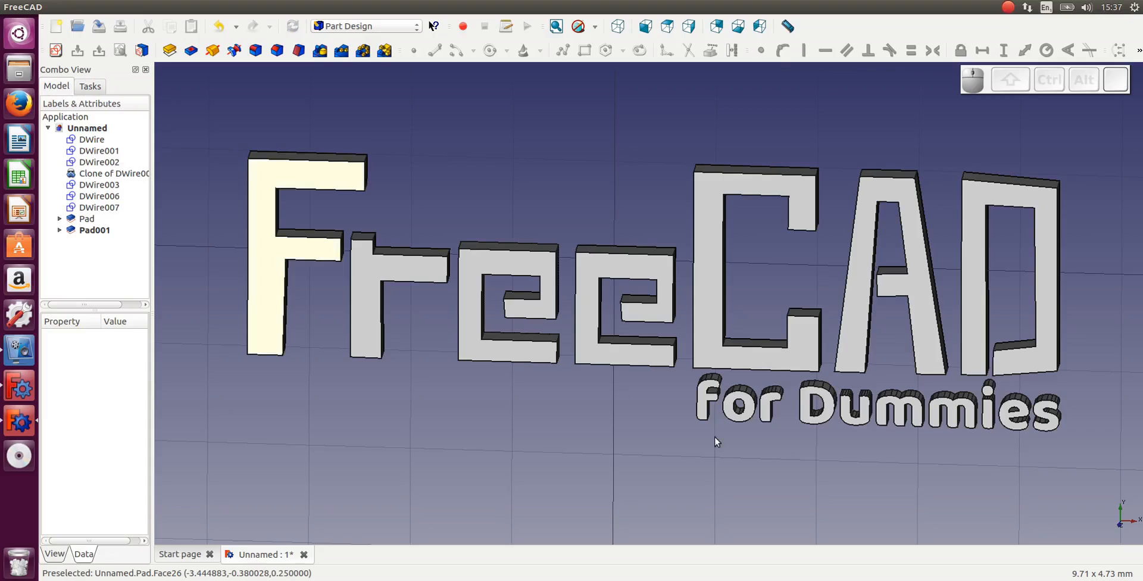
Step: Inspect the source objects nested under Pad and Pad001 in the model tree
click(59, 219)
click(59, 218)
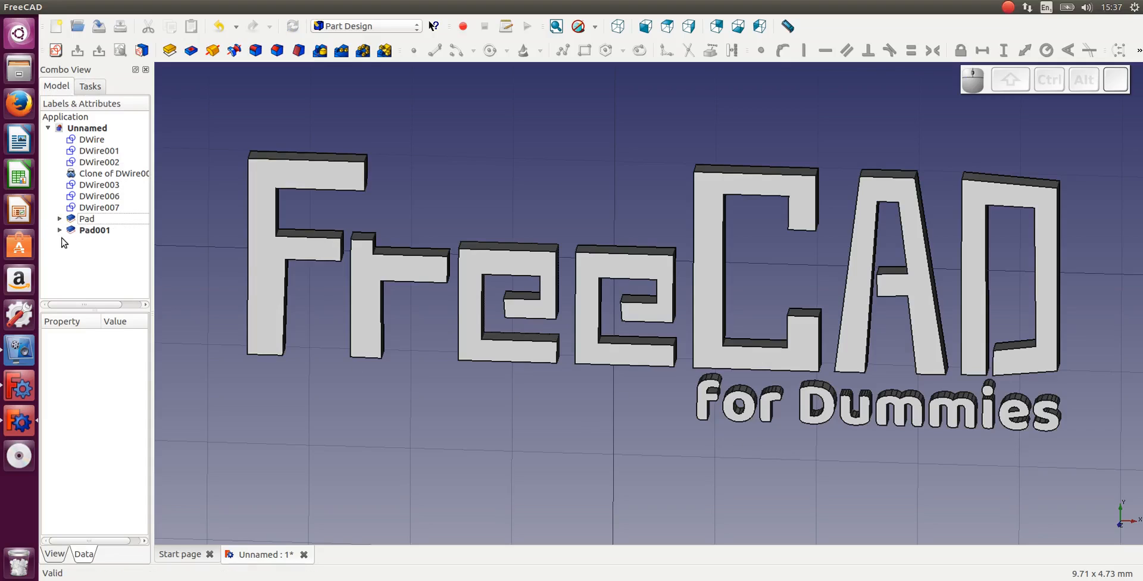
click(60, 230)
click(60, 230)
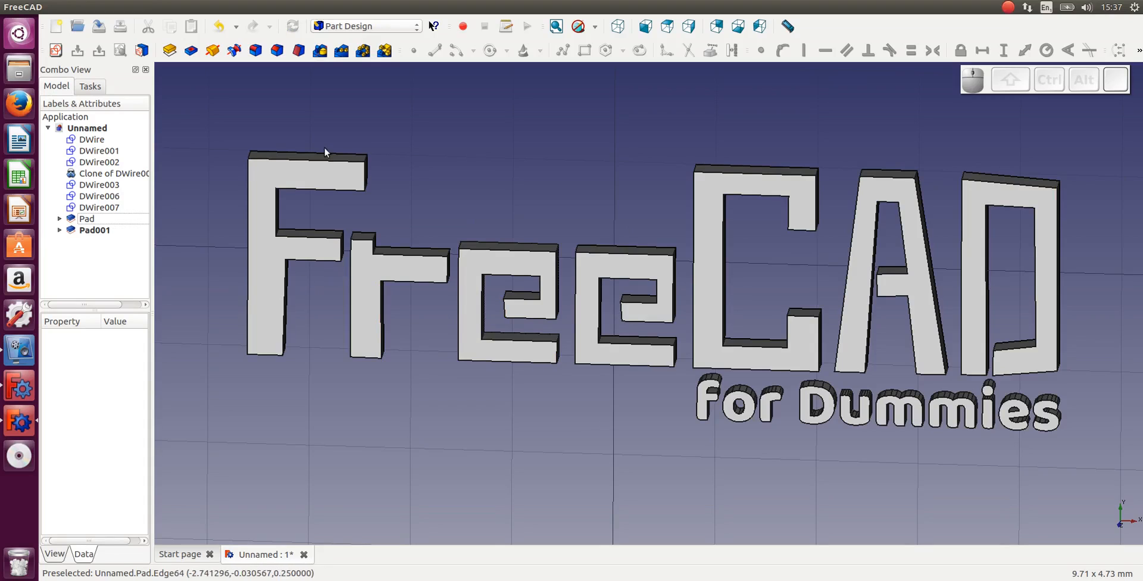
Step: Switch to the Draft workbench and review its general, snapping and grid preferences without changing them
click(370, 25)
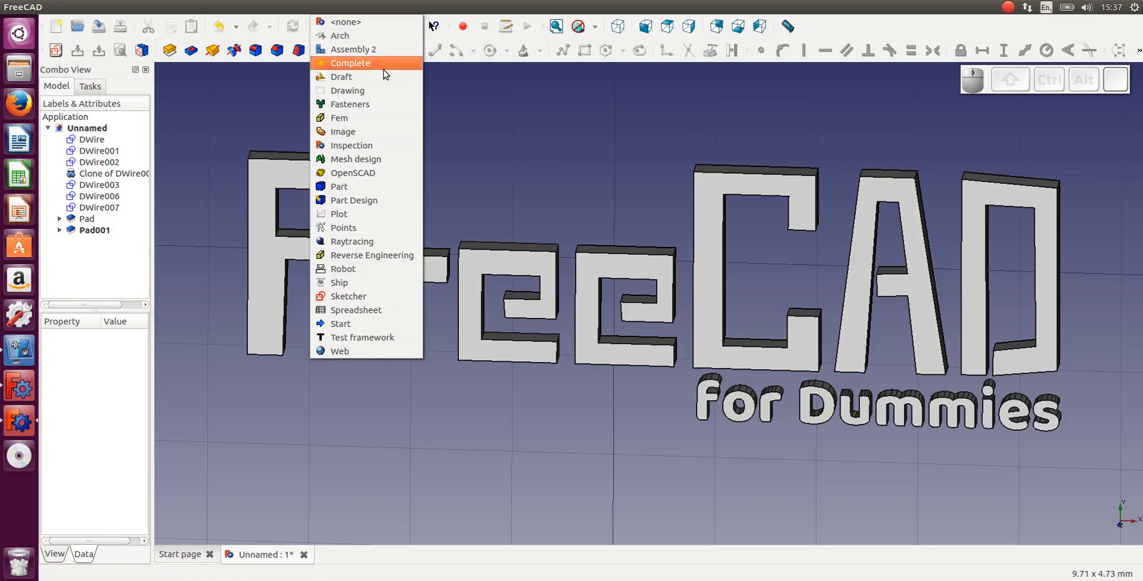
click(350, 77)
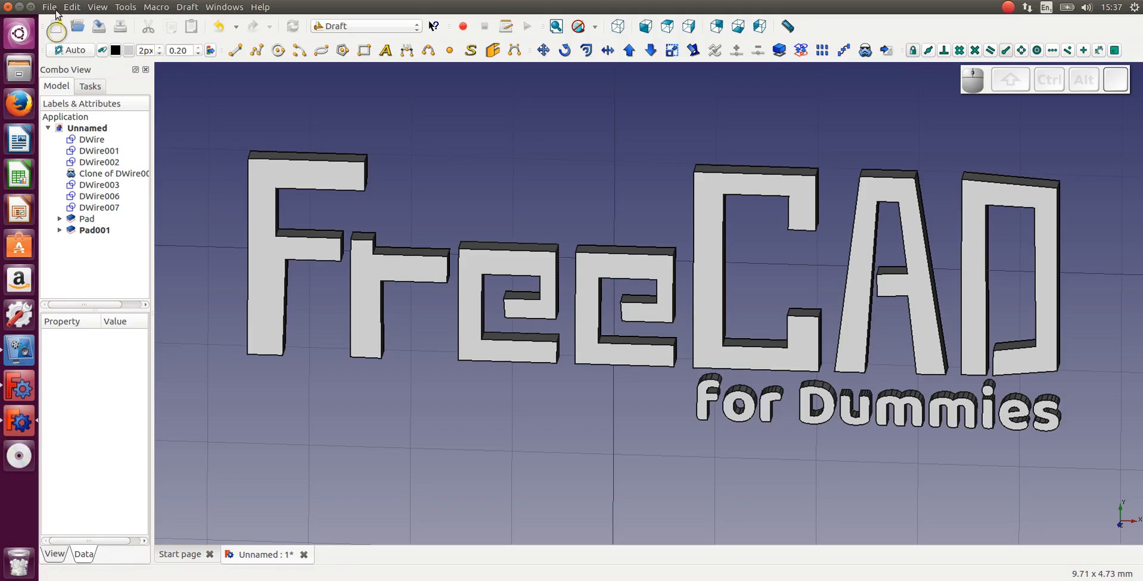
click(73, 8)
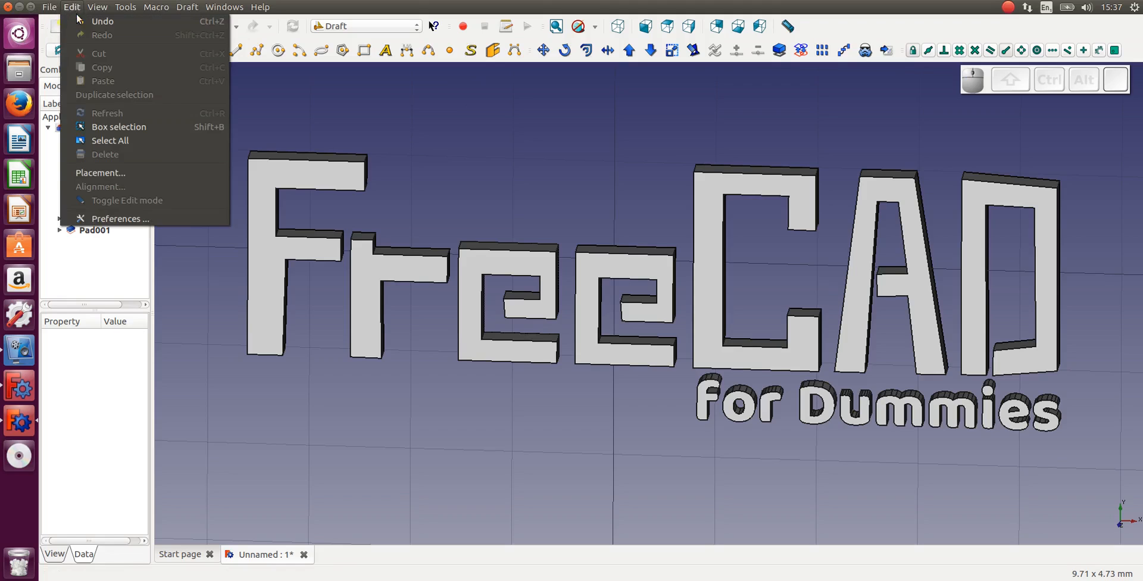
click(147, 221)
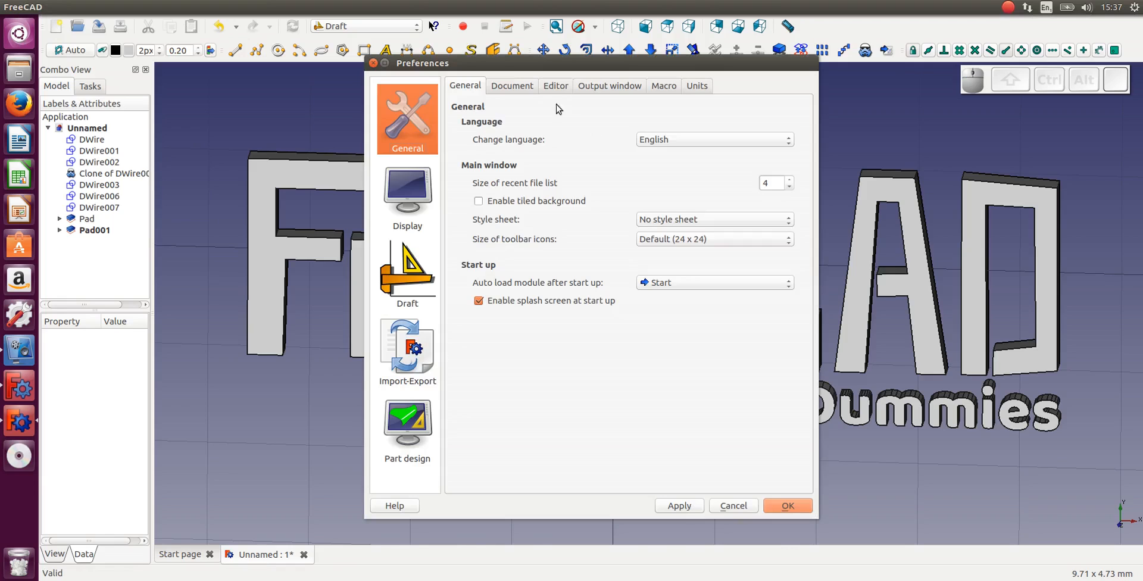
click(399, 255)
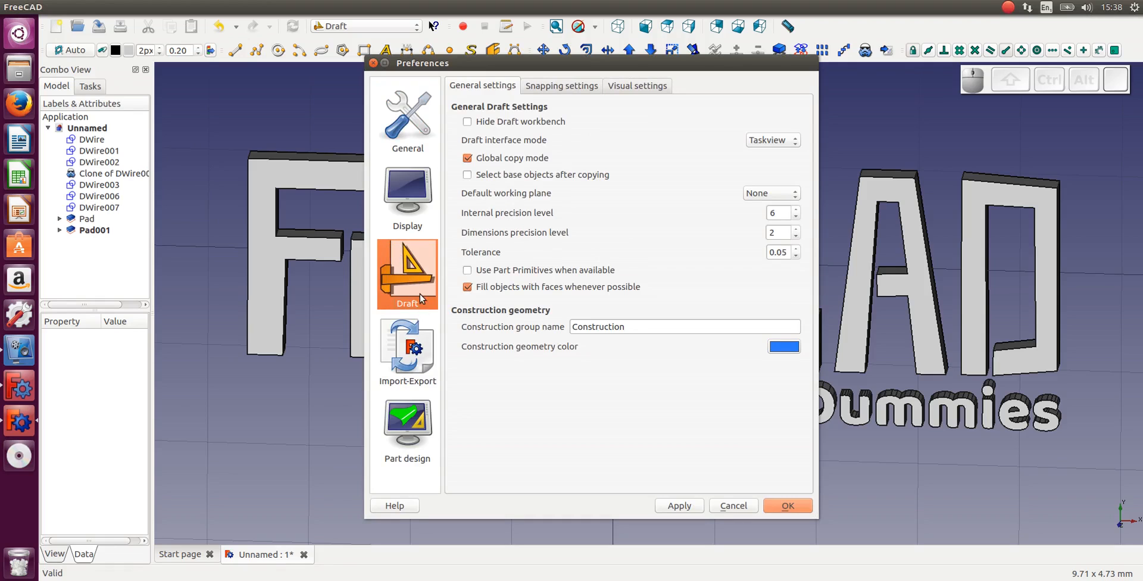
click(551, 86)
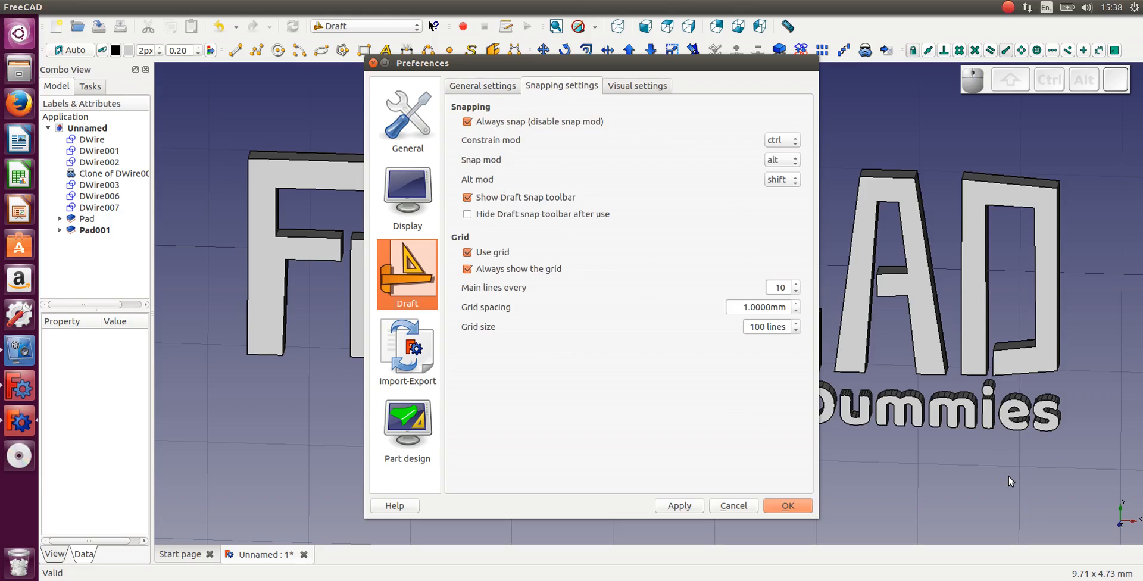
click(733, 506)
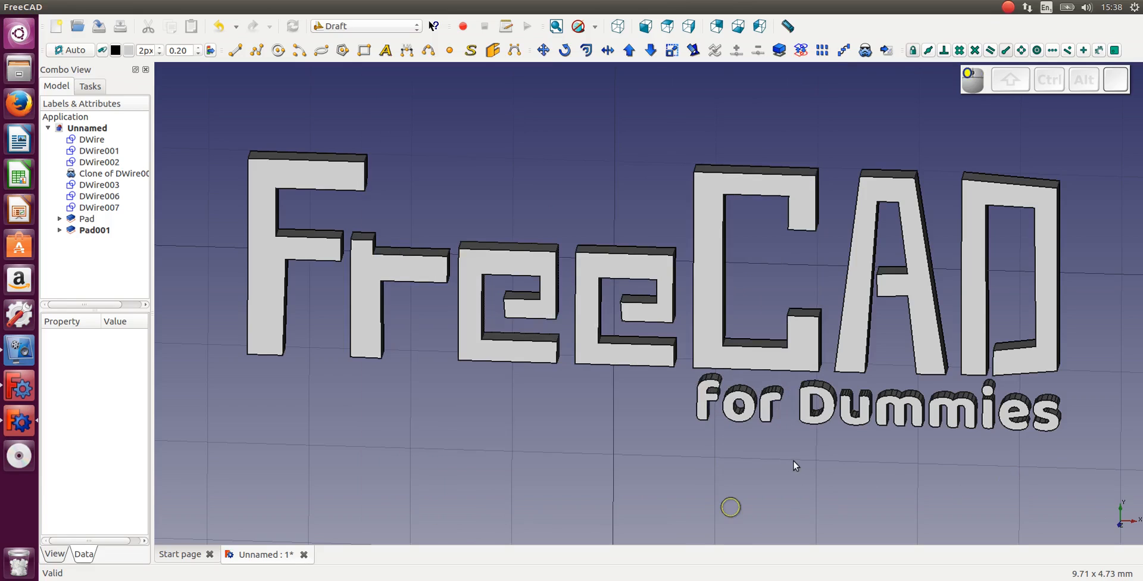
Step: Review the navigation styles available for the 3D view
right_click(883, 478)
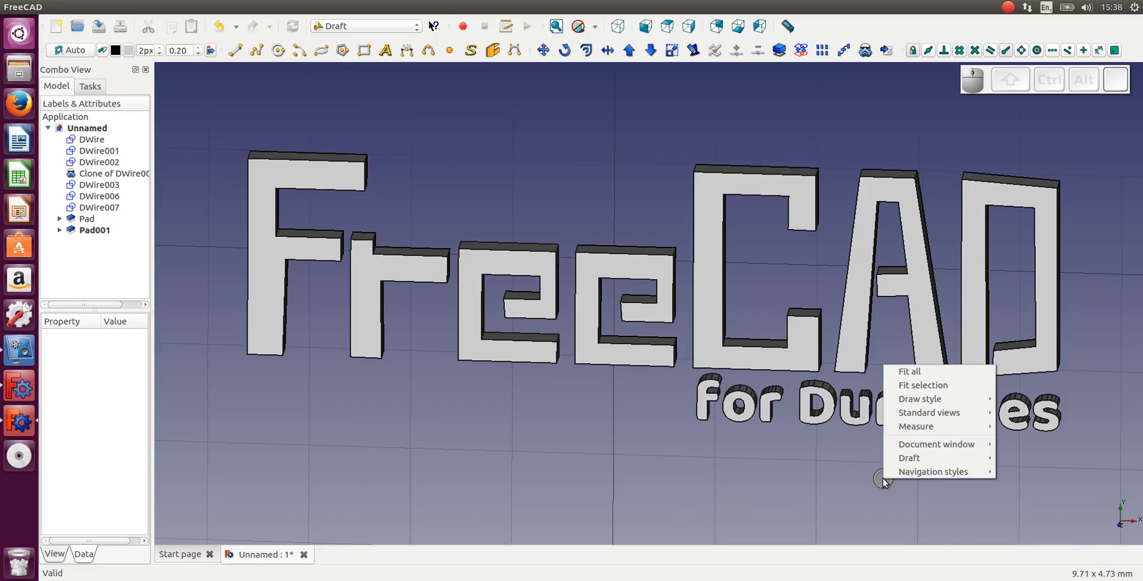
mouse_move(931, 472)
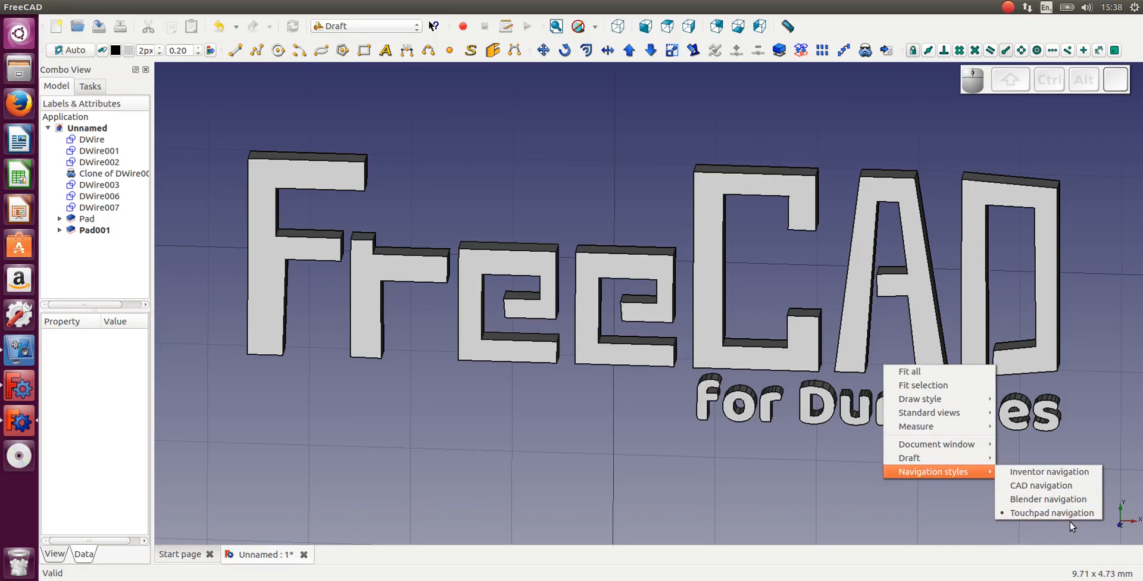
key(shift)
Step: Select the wires from DWire to DWire007, including the clone, and reveal the sketch nested under Pad
click(88, 265)
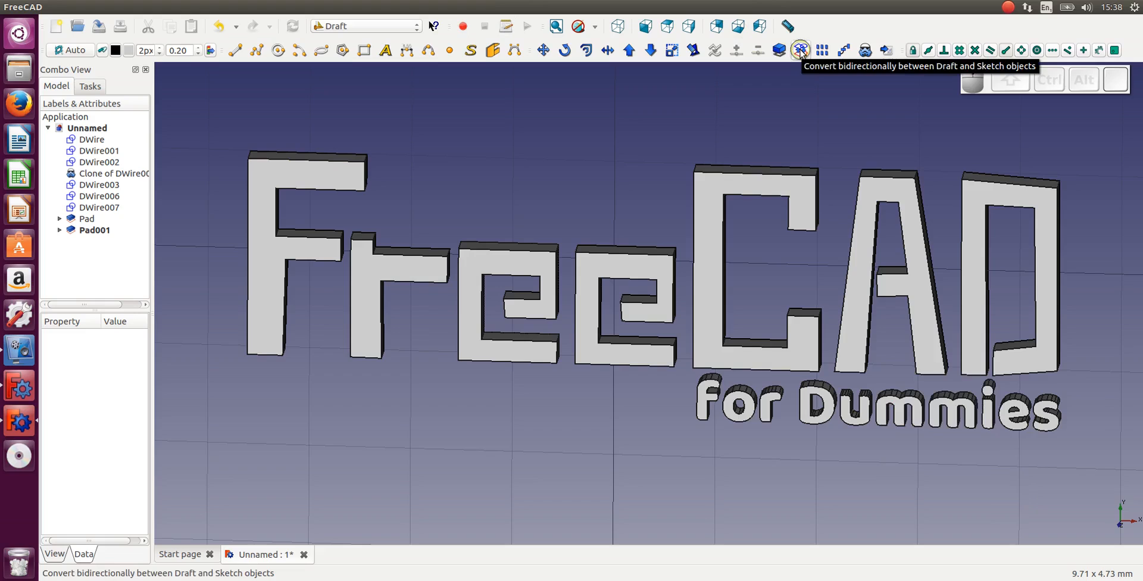
click(95, 141)
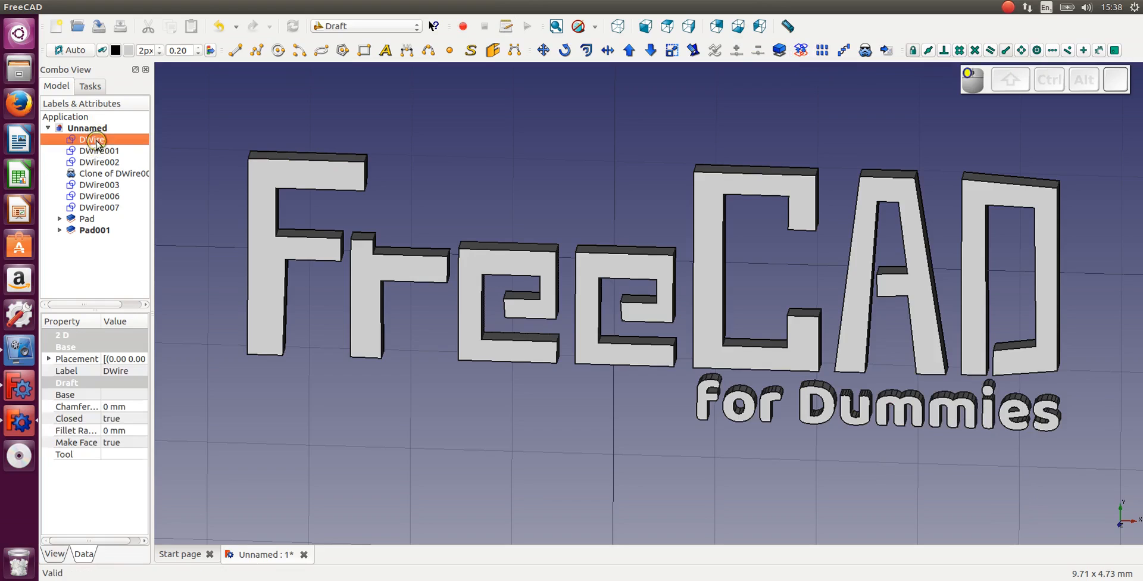
shift+click(113, 210)
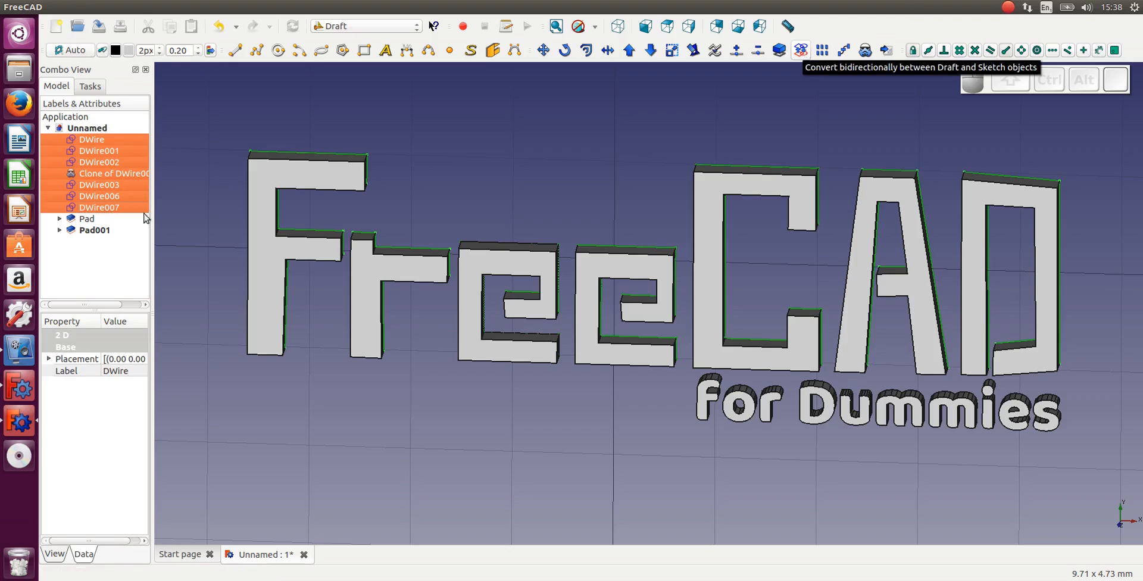
click(59, 218)
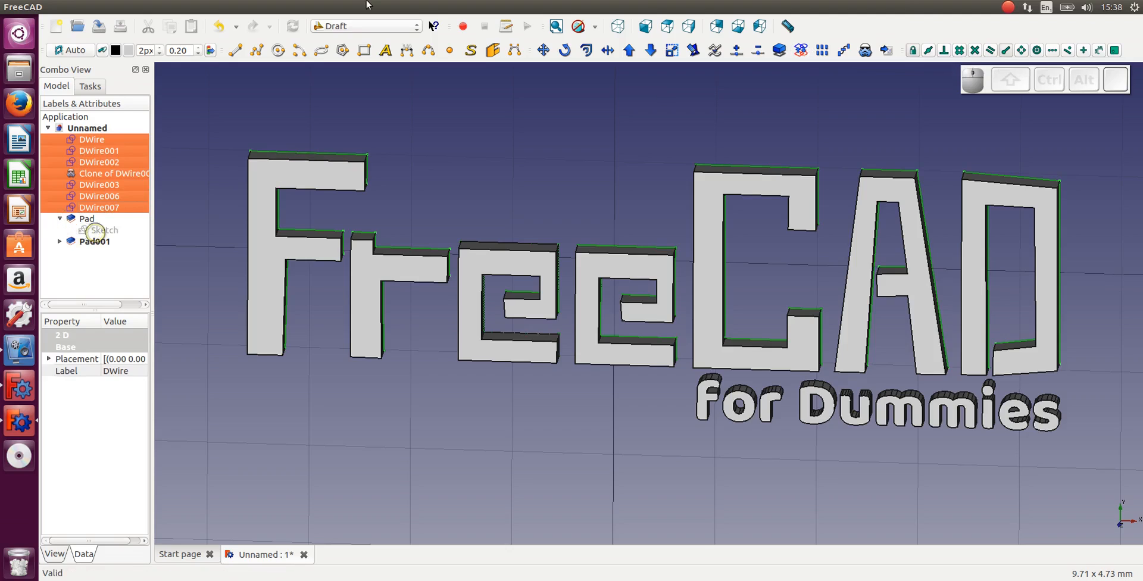
Step: Switch to the Part Design workbench and bring the model tree back into view
click(417, 26)
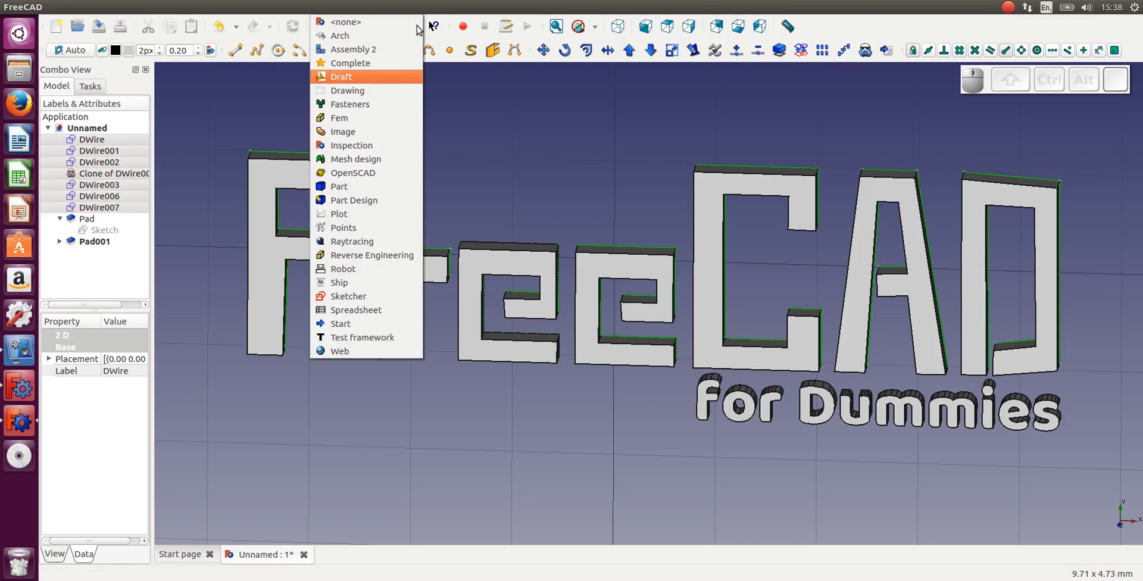
click(364, 200)
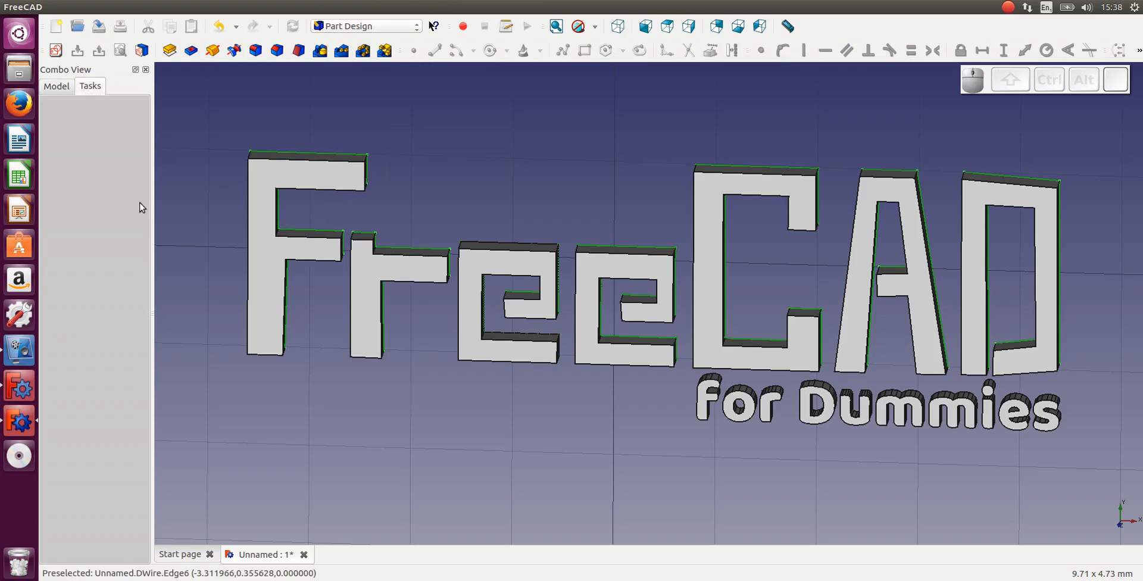
click(54, 87)
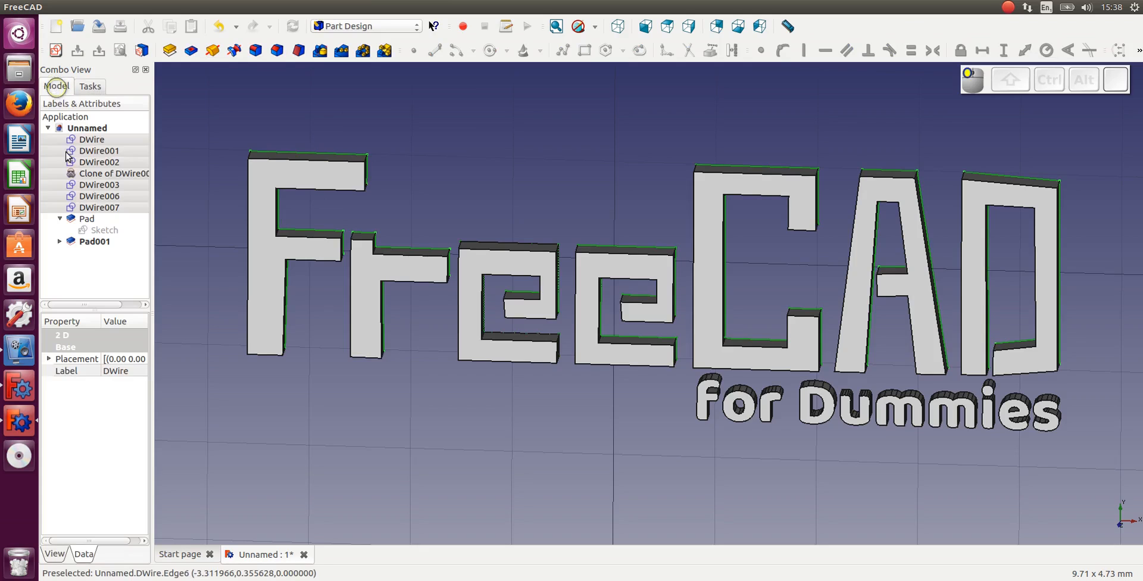
Step: Inspect the sketch under Pad and the properties of the ShapeString under Pad001, then clear the selection
click(95, 231)
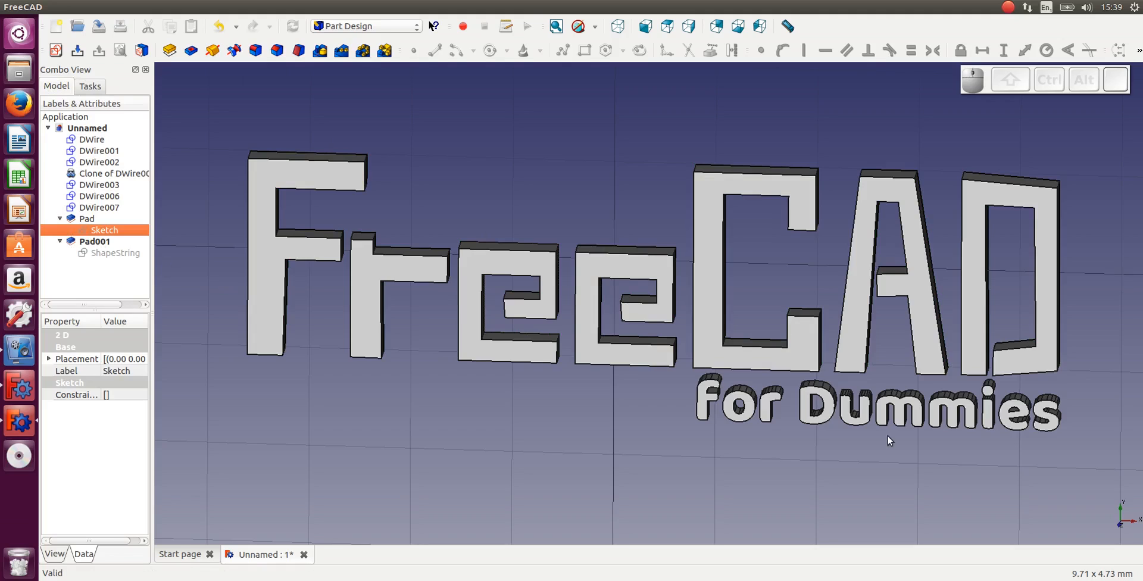
click(107, 258)
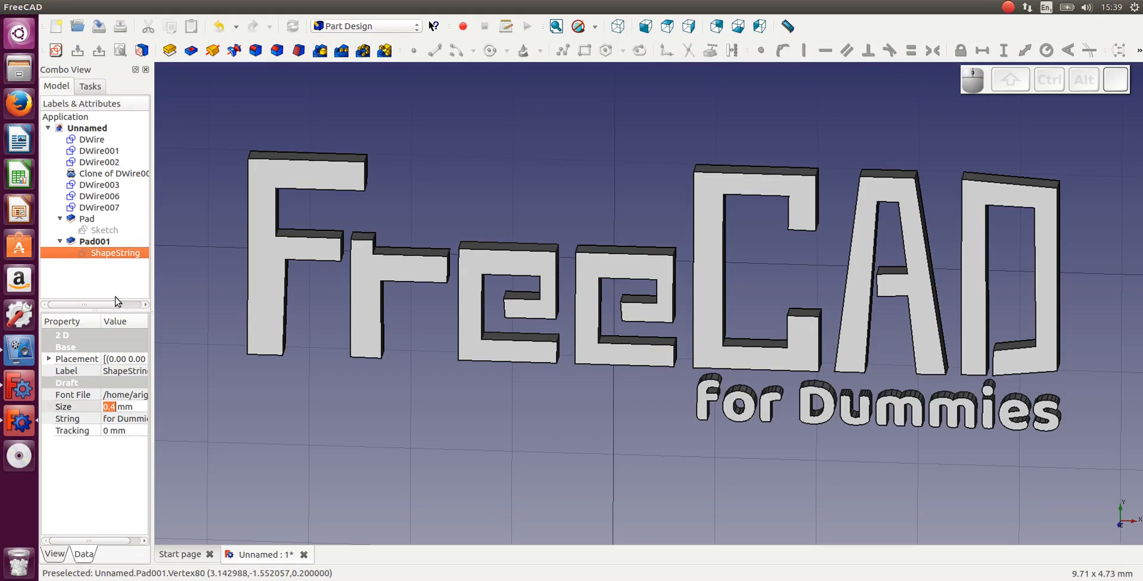
click(602, 390)
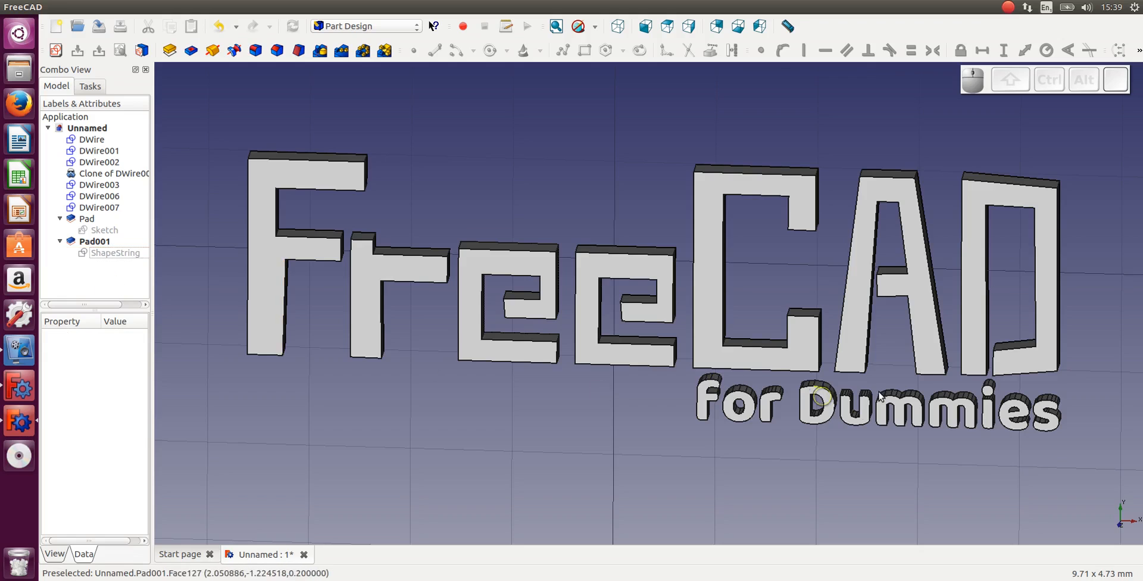
key(alt)
alt+drag(888, 416, 886, 441)
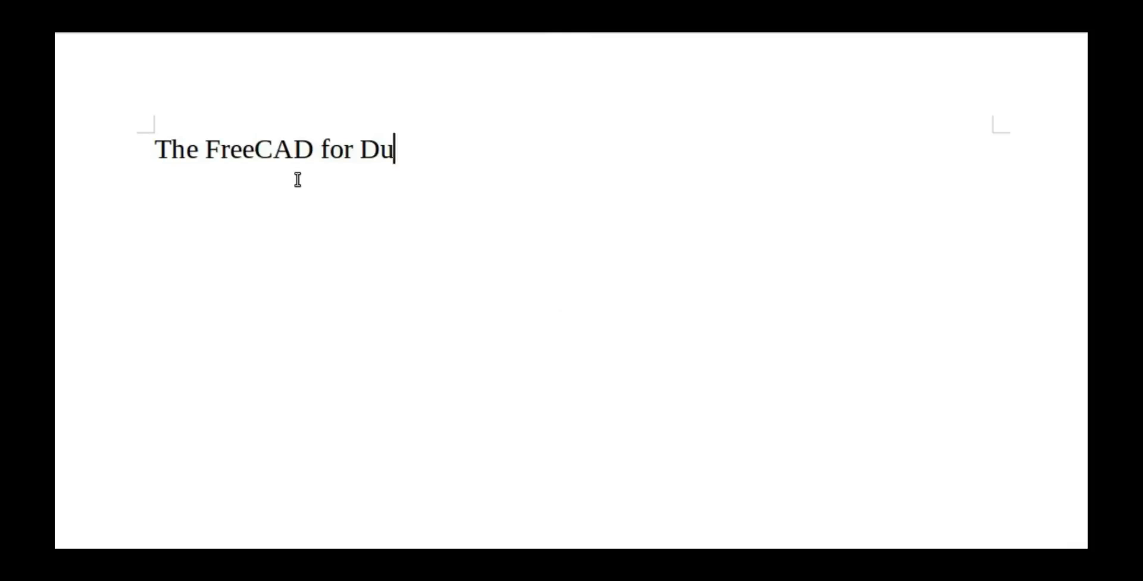
key(BackSpace)
key(BackSpace)
text(ad rabbit hole and is inspired by Open Source Ecology (check out www.opensourceecology.org))
key(Return)
key(Return)
Step: Add a paragraph crediting the video's maker in 2017 using open source tools, ending with "Share and use as you please."
text(This video)
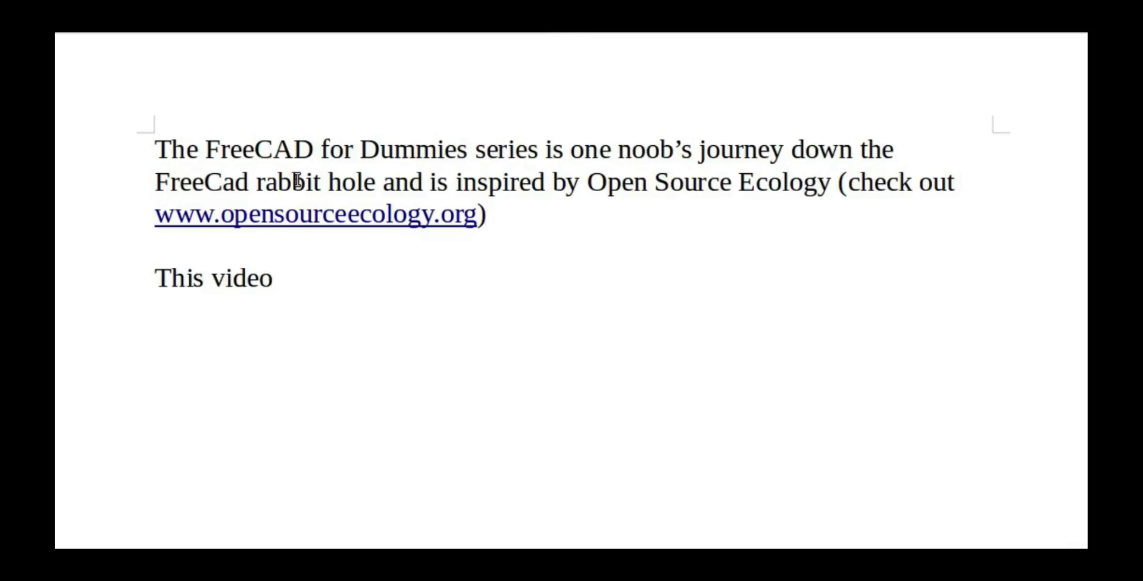
text( was made by Ayodele Arigbabu in 2017 using open source tools. Share and use as you please.)
key(Return)
key(Return)
Step: Add the "Into and outro music" credit for "Open source ecology (Alex Remix)" with the artist's name and its creative commons cc-by-nc license
text(Into and outro music: Open source ecology (Alex Remix))
key(Return)
text(by: Lonnie Ray Atkinson)
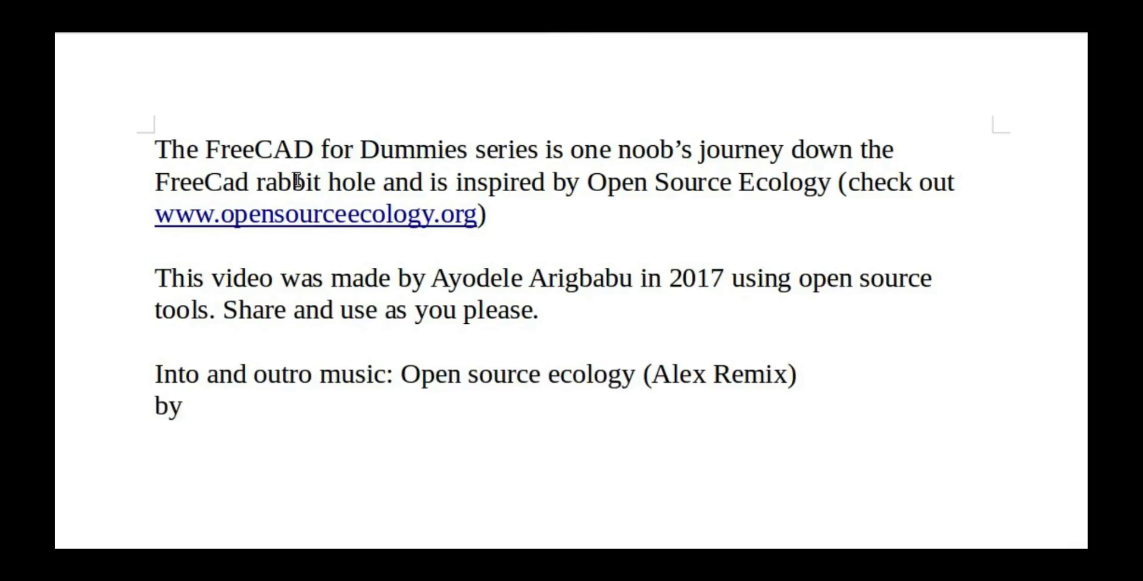
key(Return)
text(made available under creative commons cc-by-nc license)
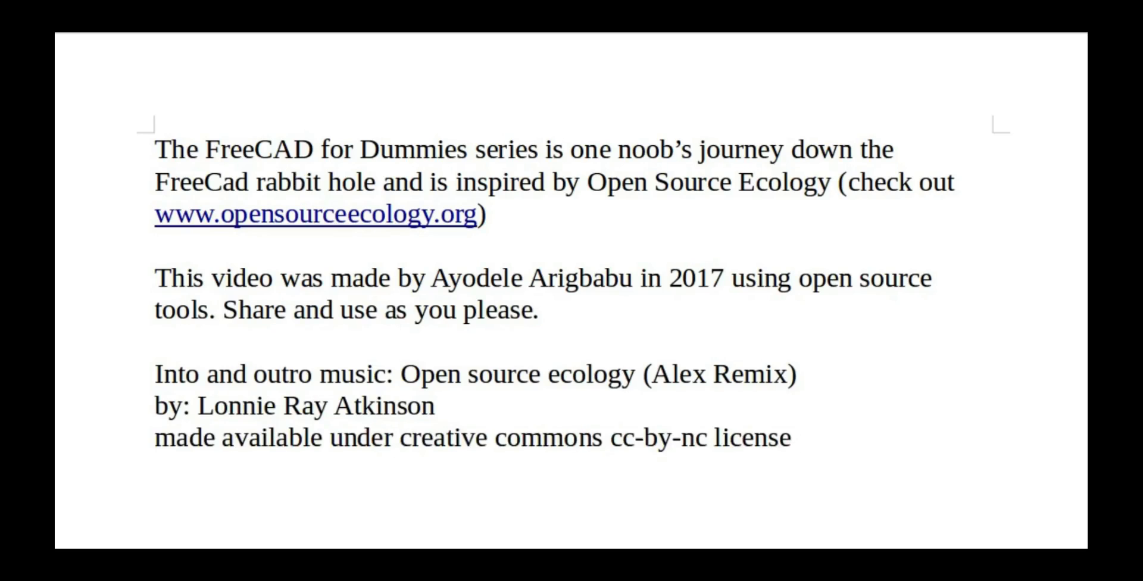